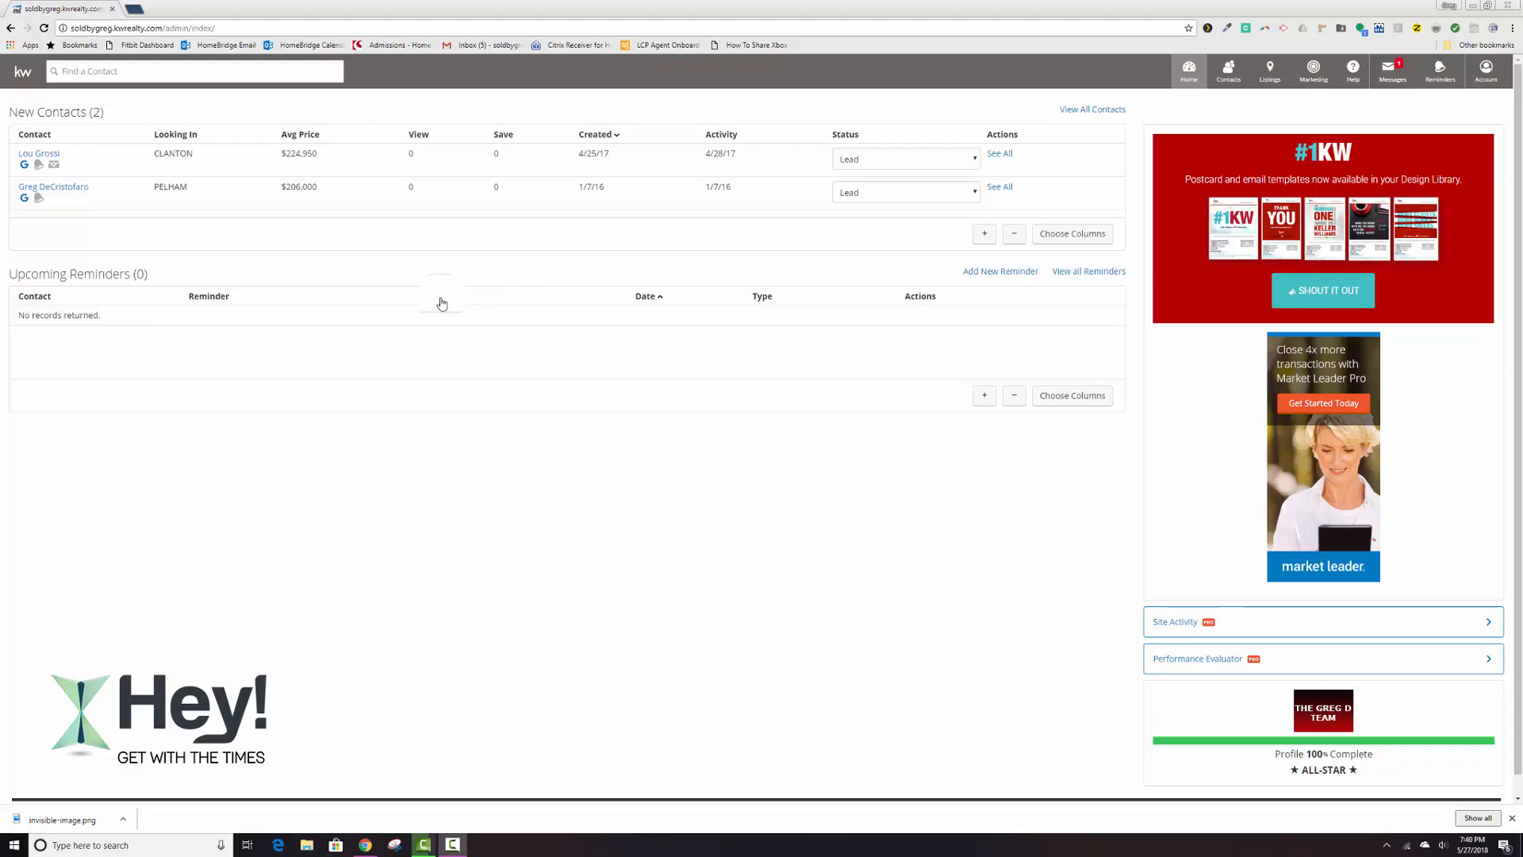
# Open the management page for contact groups and delete the aNY Farm group.
pyautogui.click(1251, 84)
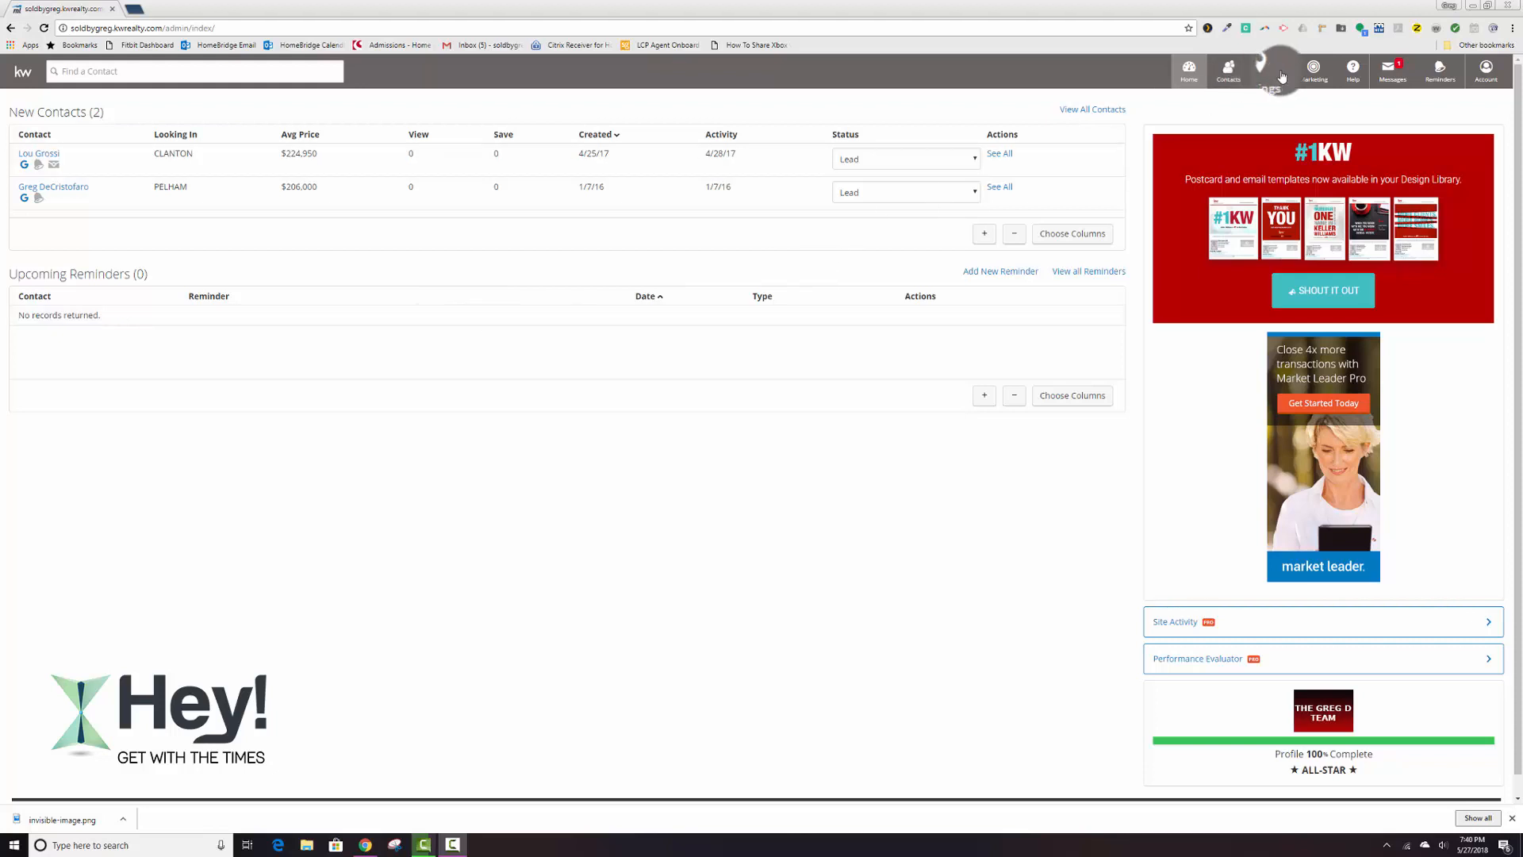
pyautogui.click(1231, 70)
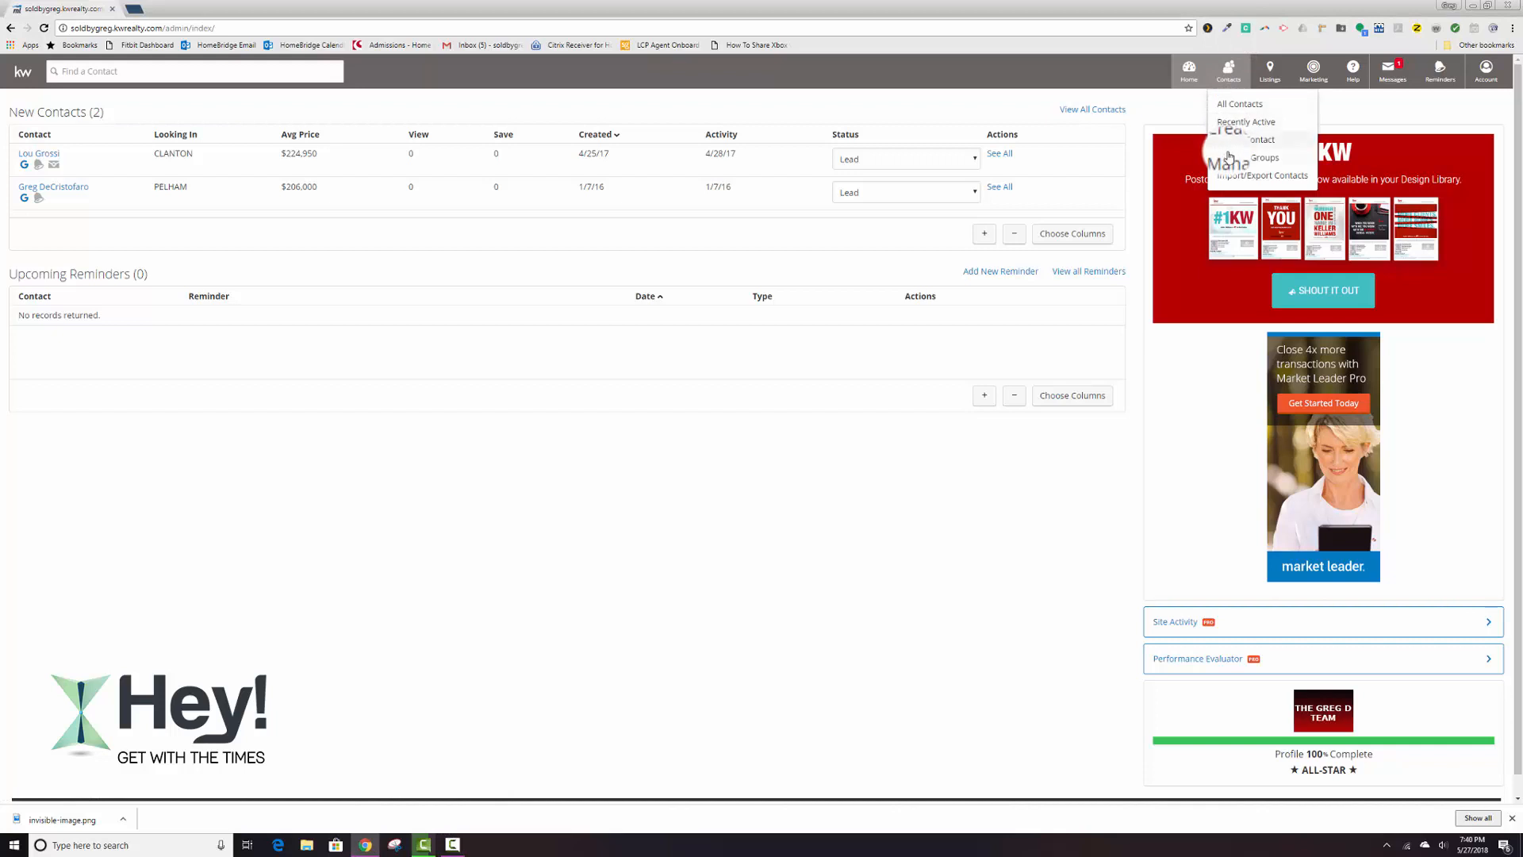
pyautogui.click(1241, 157)
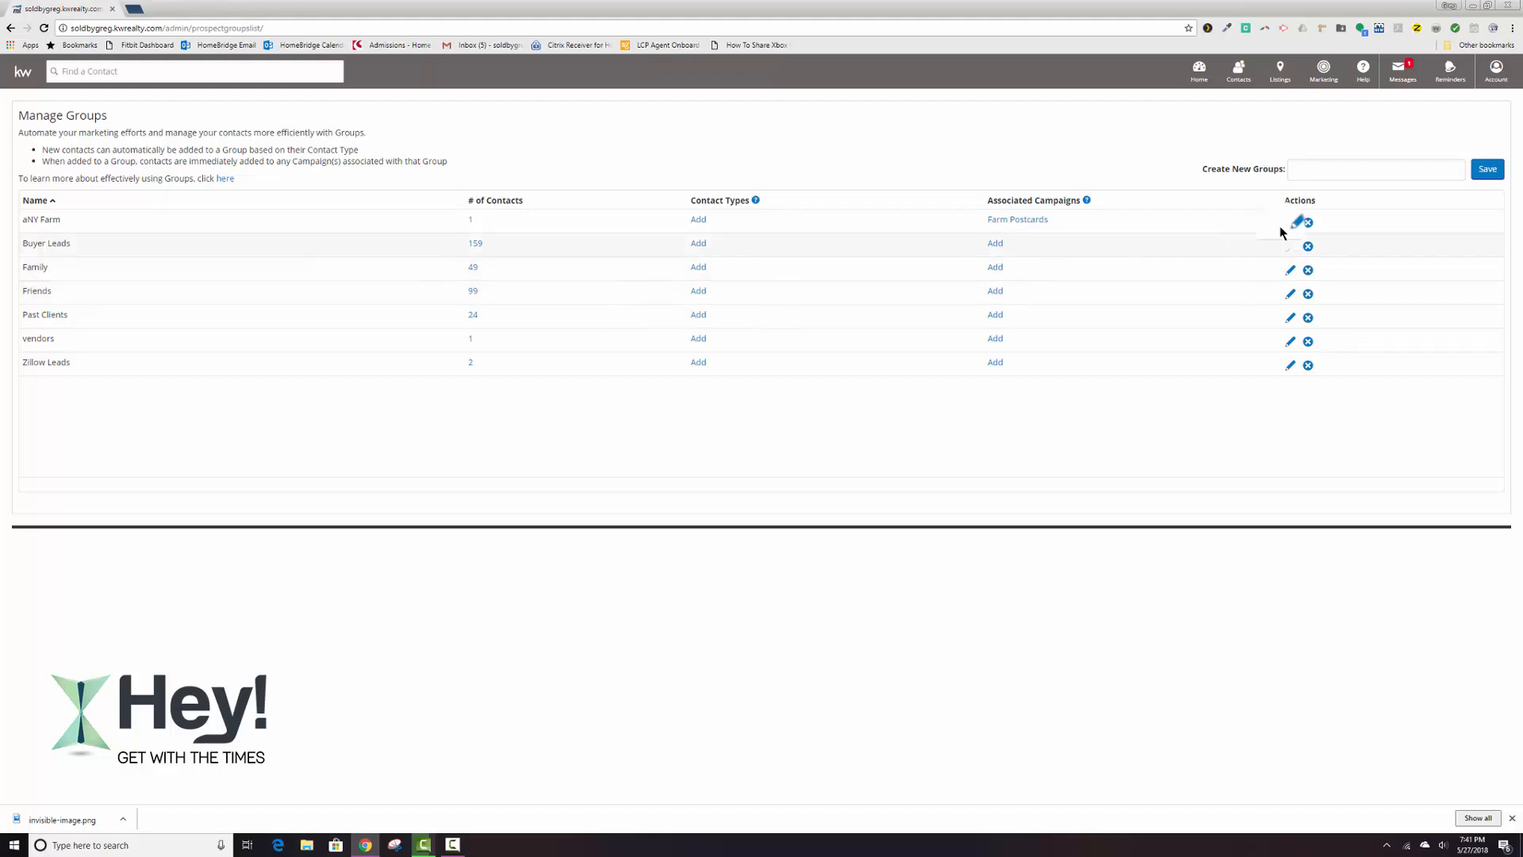
pyautogui.click(1307, 223)
pyautogui.click(639, 503)
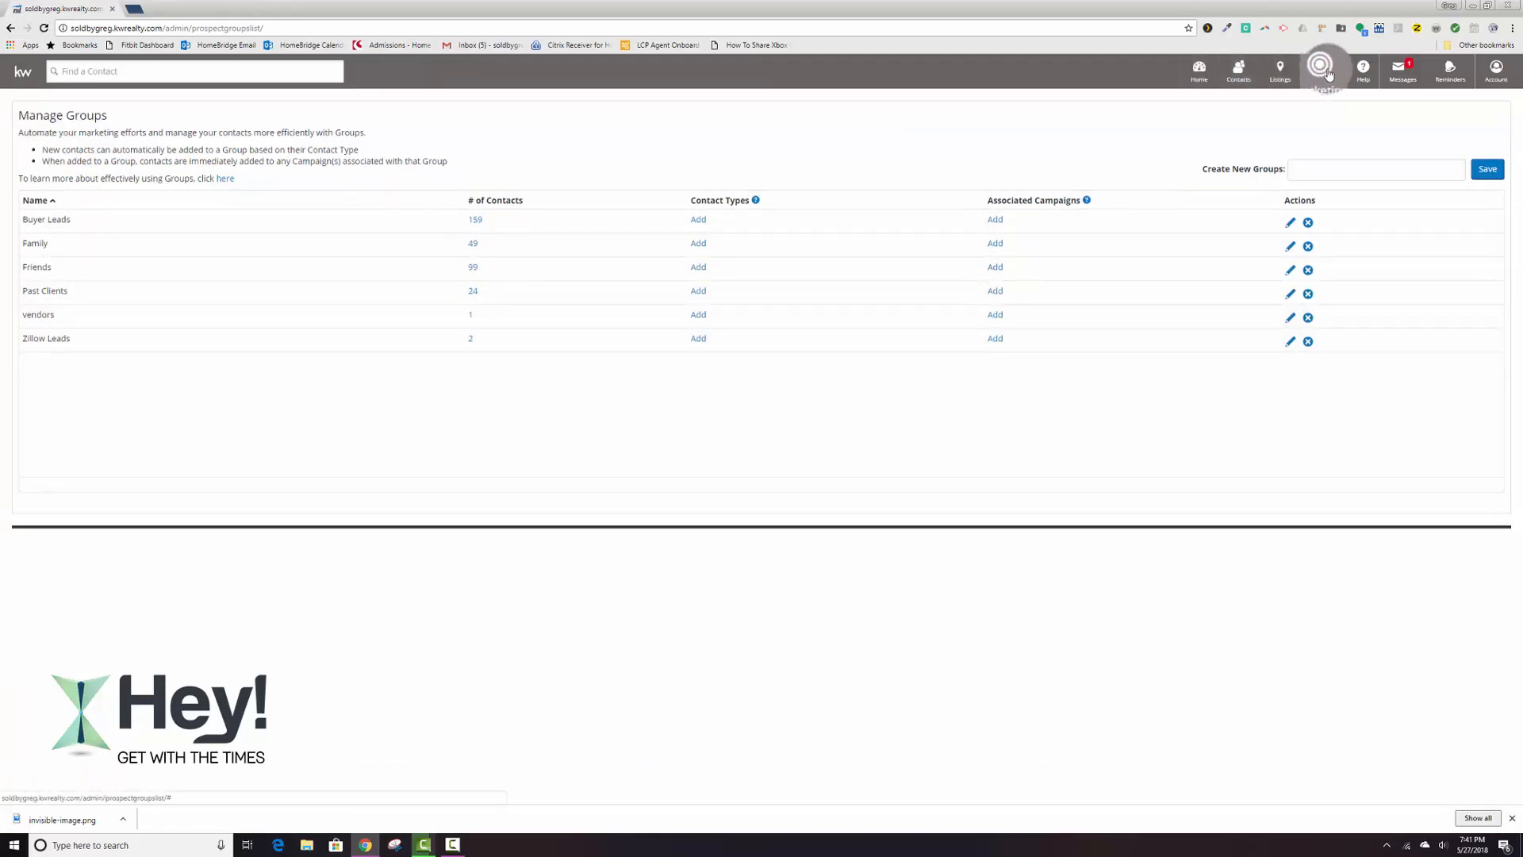
# Create a new contact group named aProspects.
pyautogui.click(1238, 73)
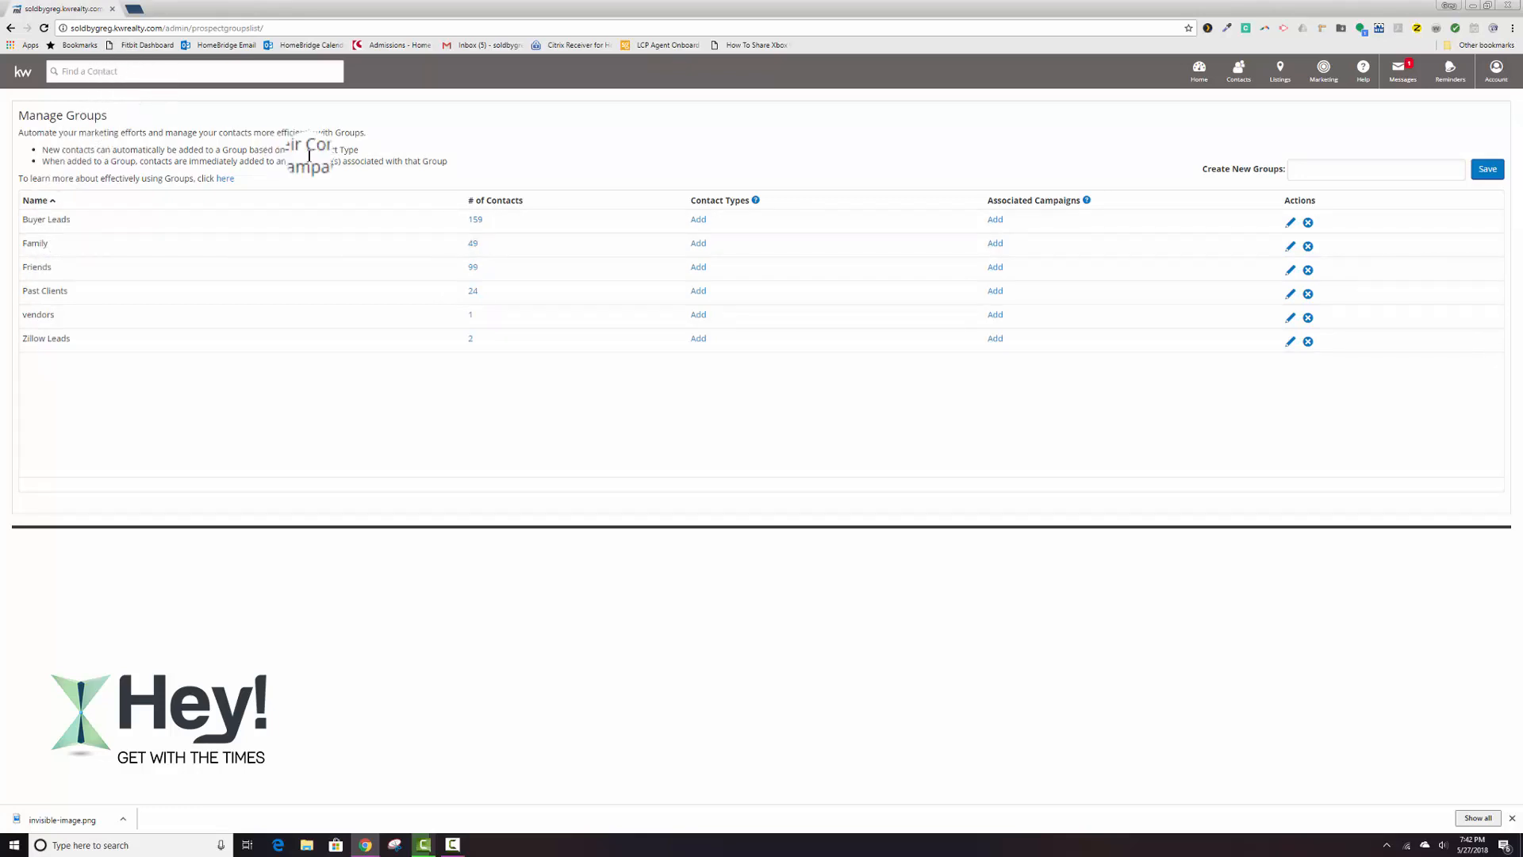
pyautogui.moveTo(1202, 168); pyautogui.dragTo(1245, 168)
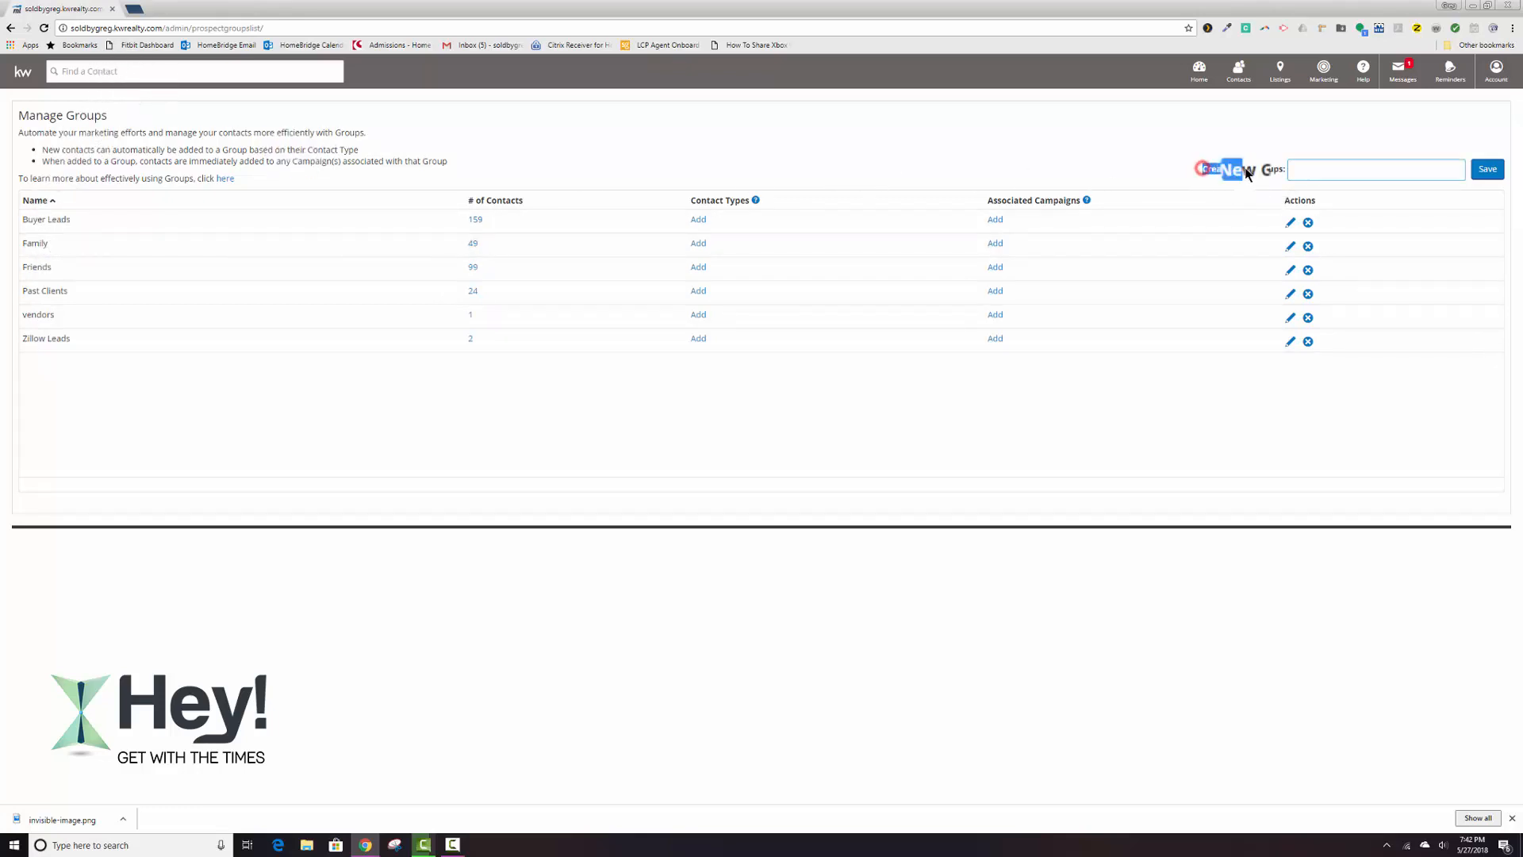
pyautogui.click(1297, 169)
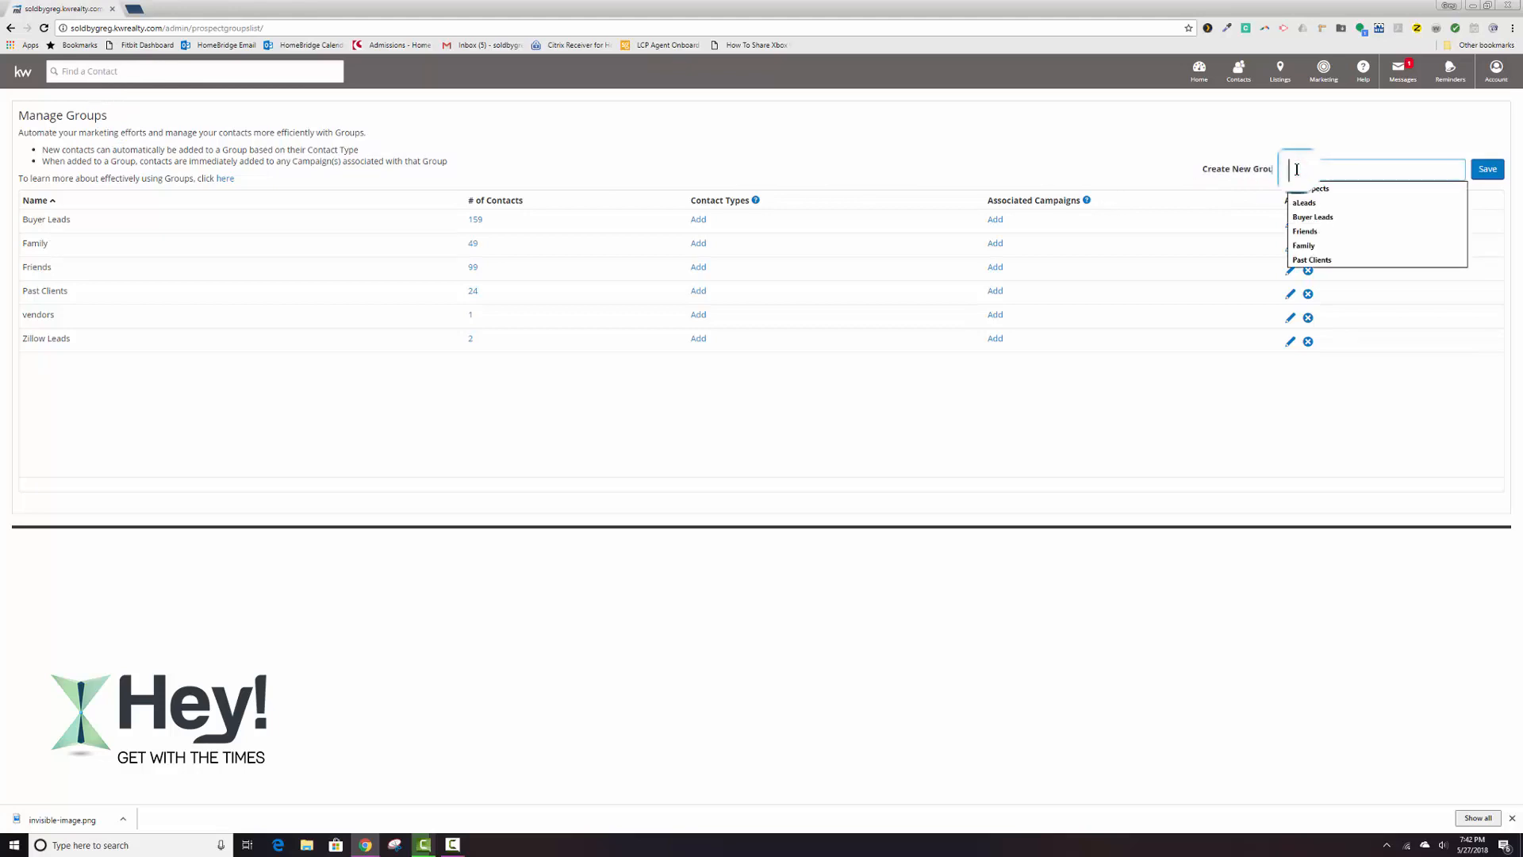
pyautogui.write('aPro')
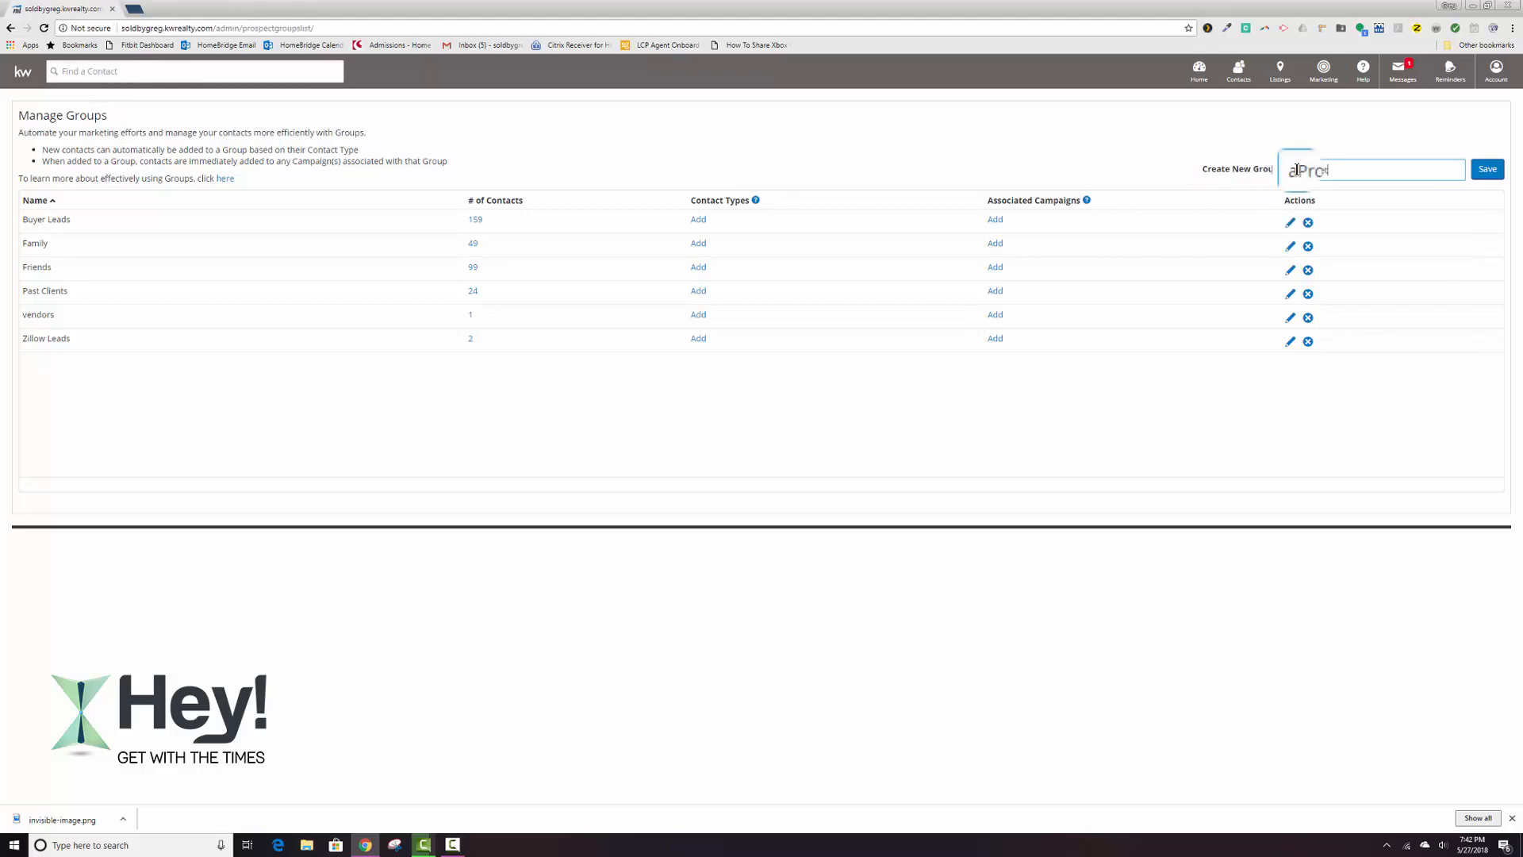
pyautogui.write('spects')
pyautogui.press('Return')
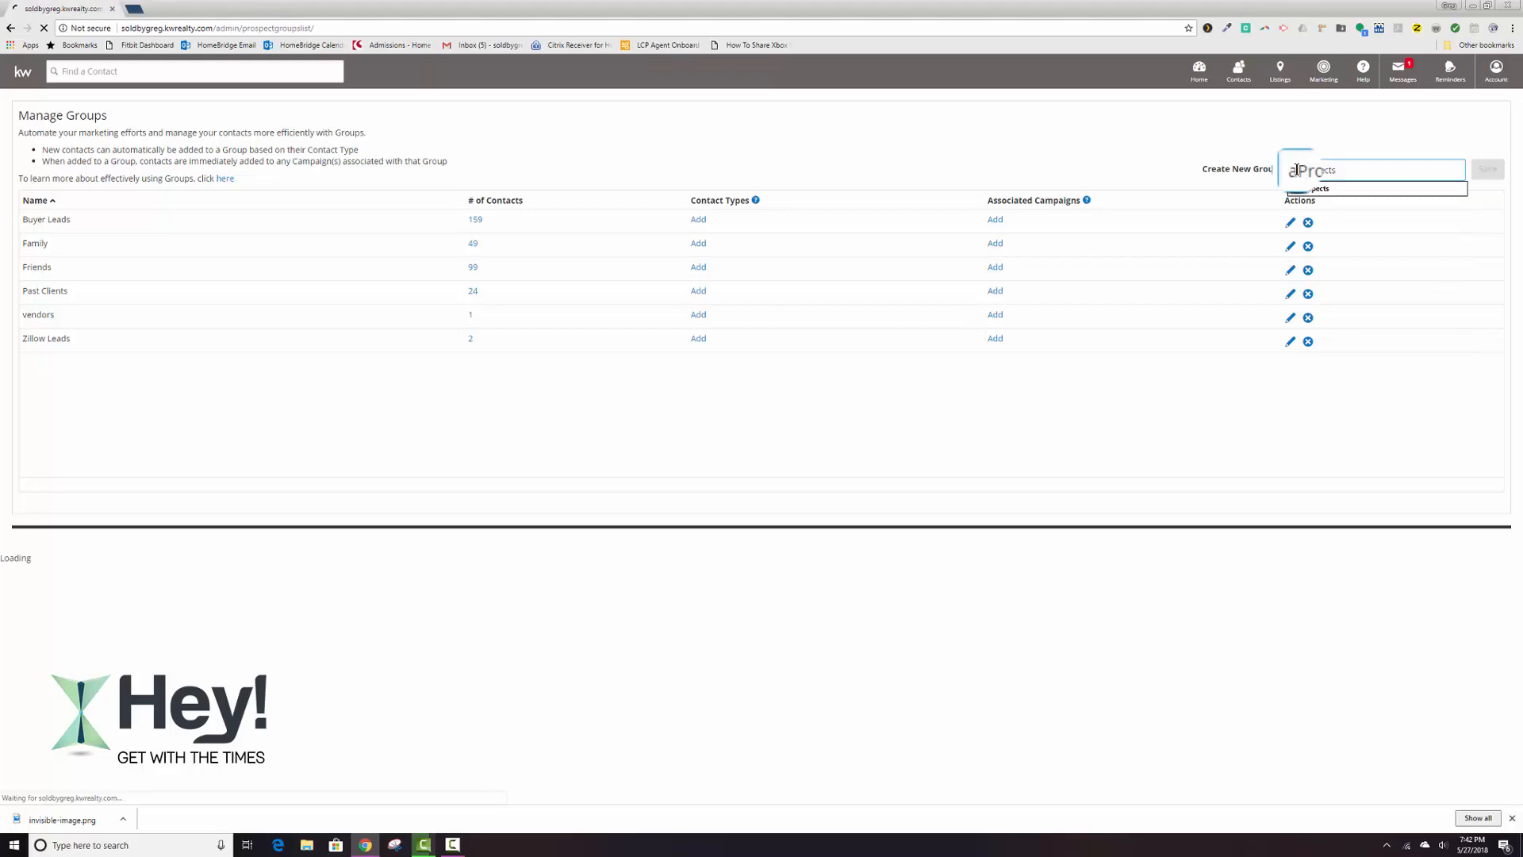
# Create two more contact groups named aSphere 21 and aSphere 33.
pyautogui.click(1296, 170)
pyautogui.write('a')
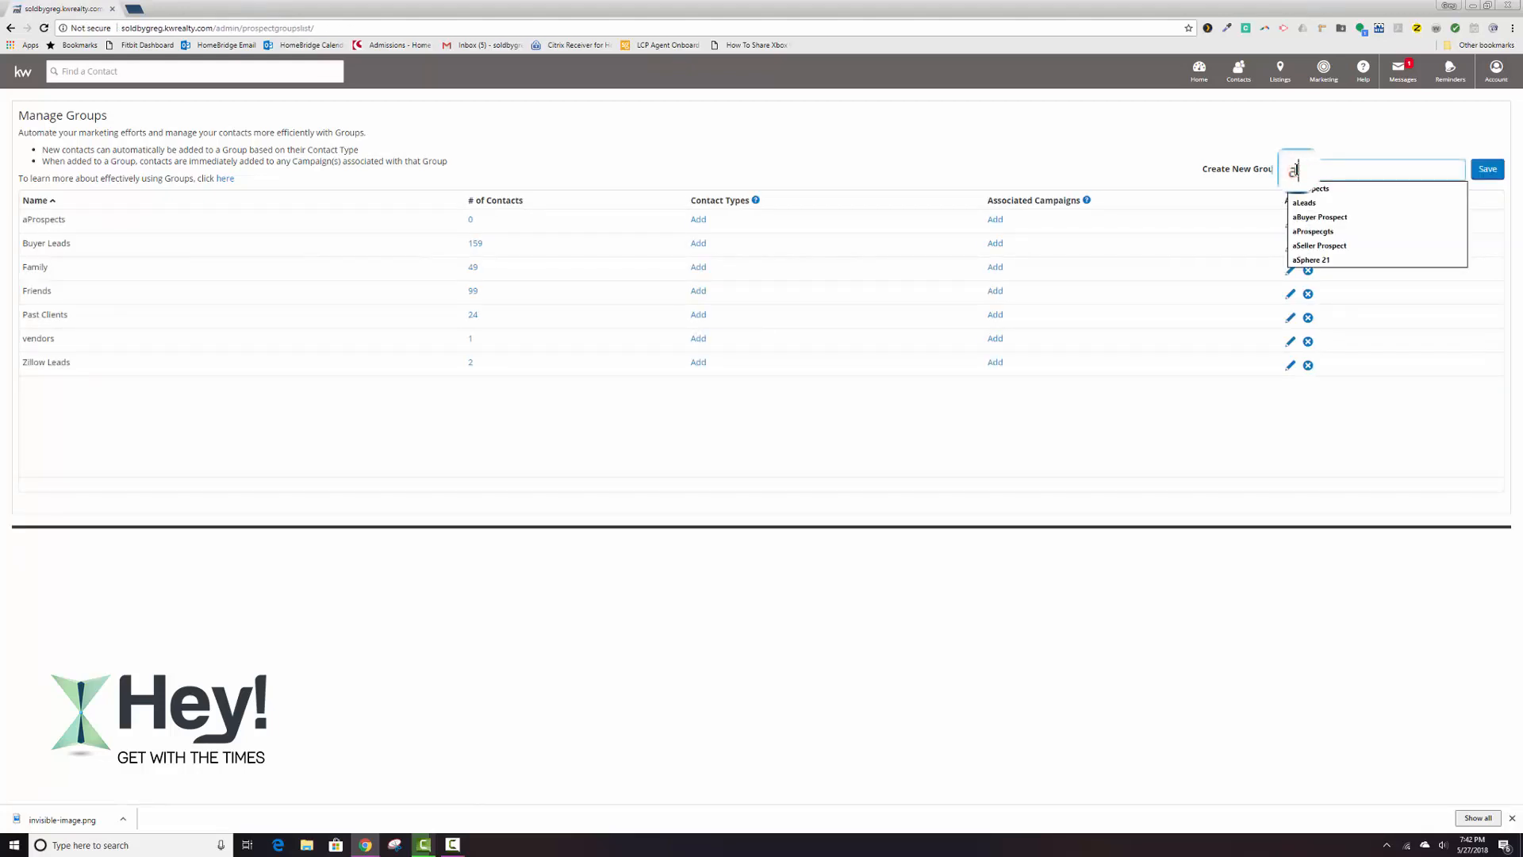
pyautogui.write('Sphere 21')
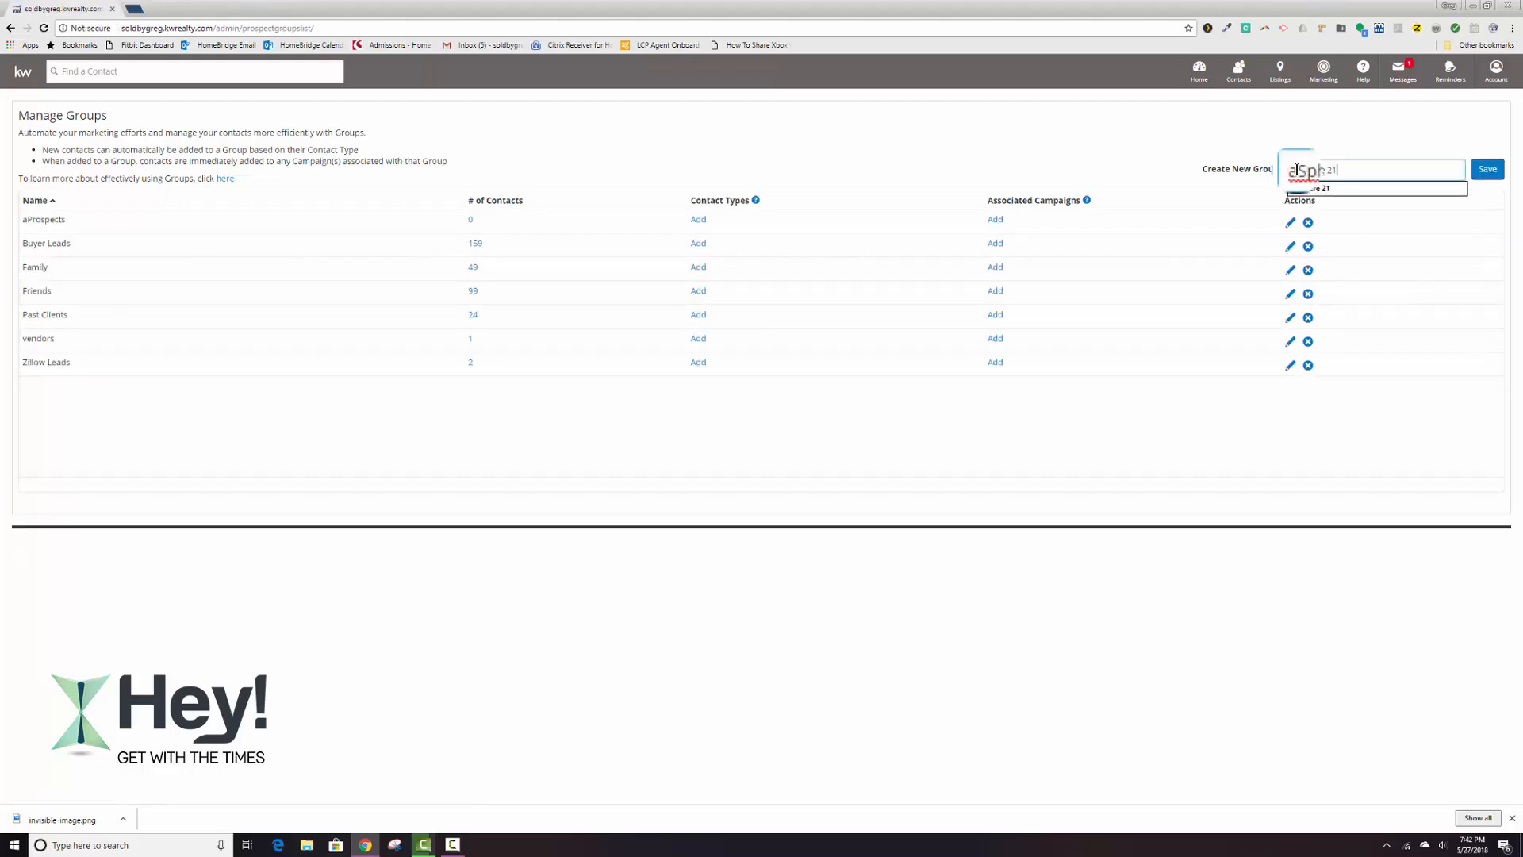
pyautogui.press('Return')
pyautogui.click(1296, 169)
pyautogui.write('a')
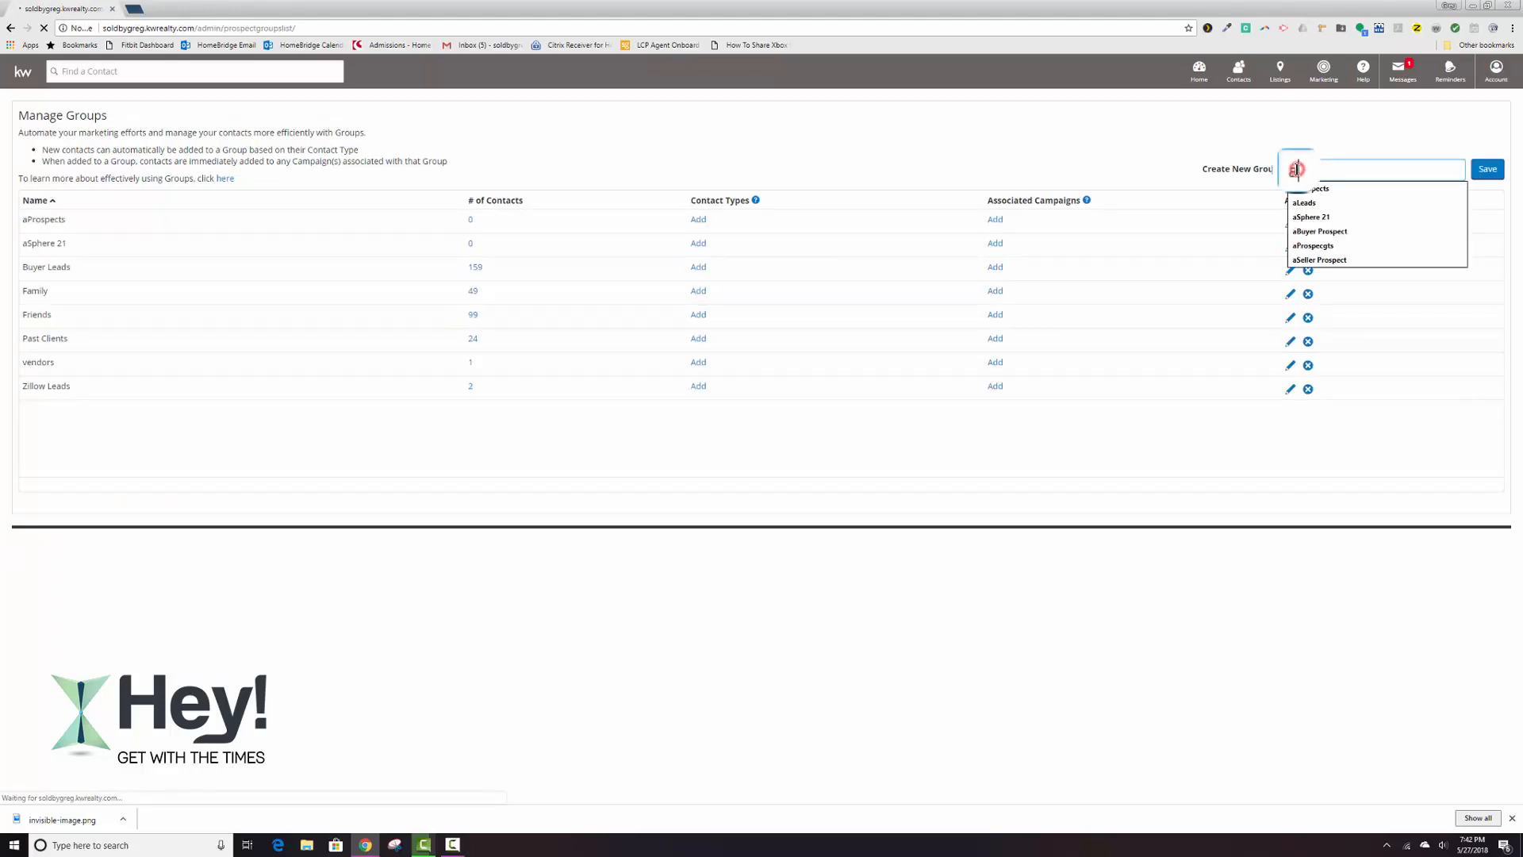
pyautogui.write('Sphere 33')
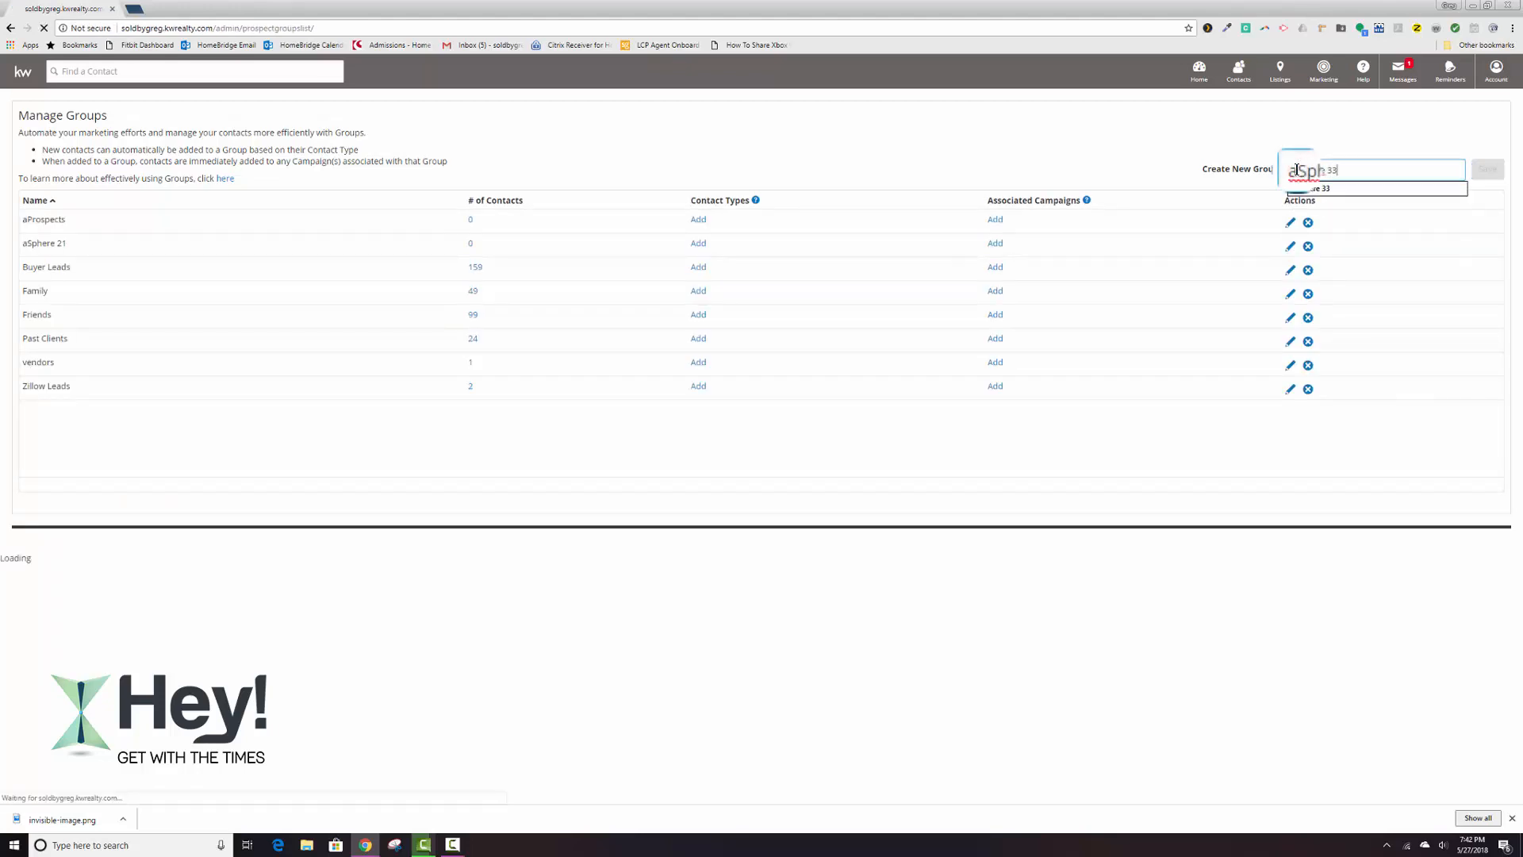
pyautogui.press('Return')
# Add the contact groups aLeads and zPast Clients to the group list.
pyautogui.click(1296, 169)
pyautogui.write('a')
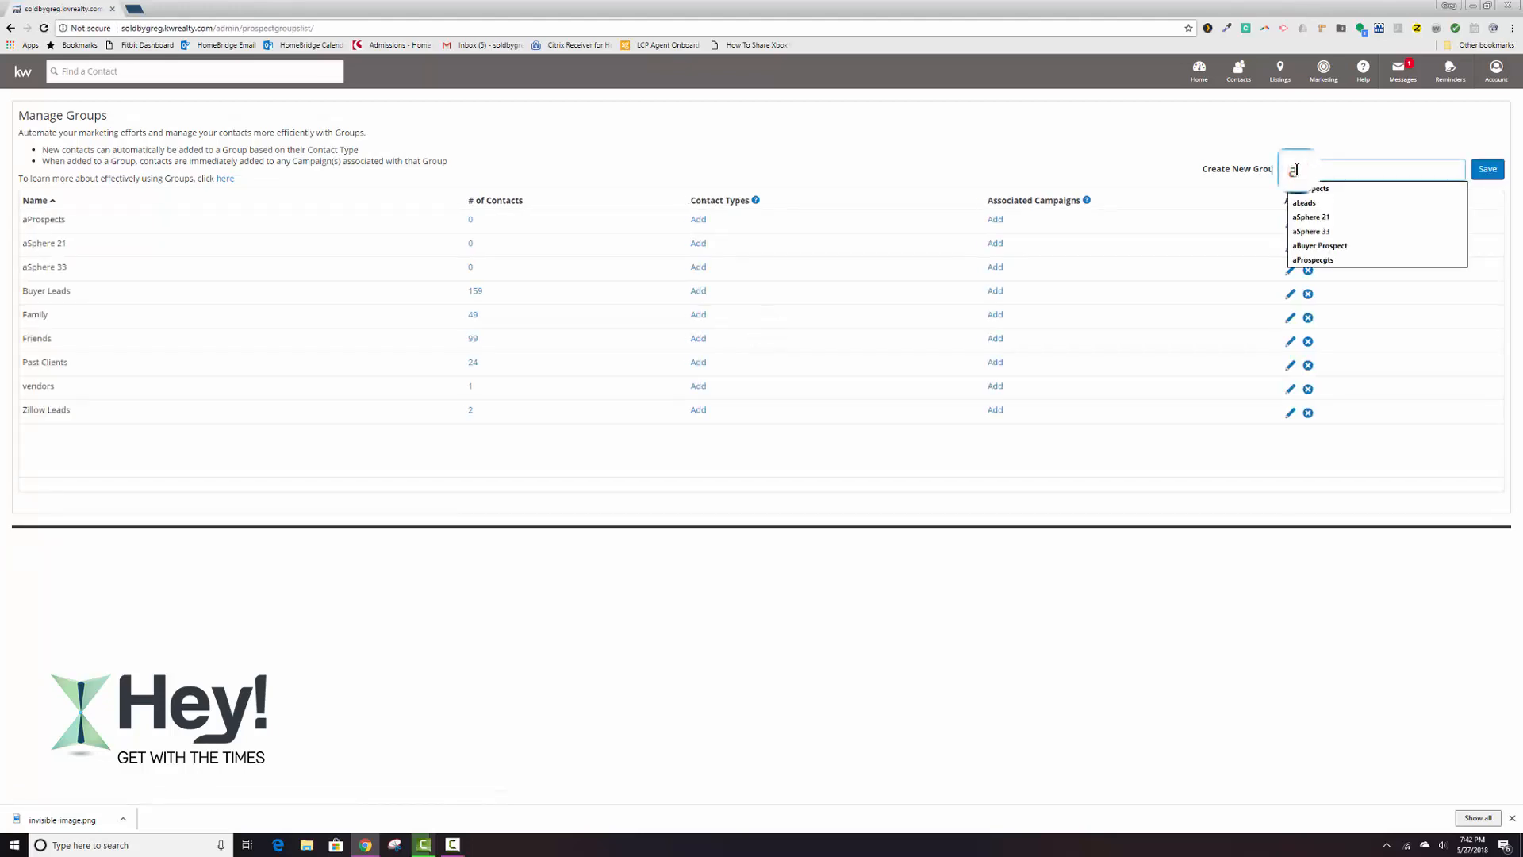
pyautogui.write('Leads')
pyautogui.press('Return')
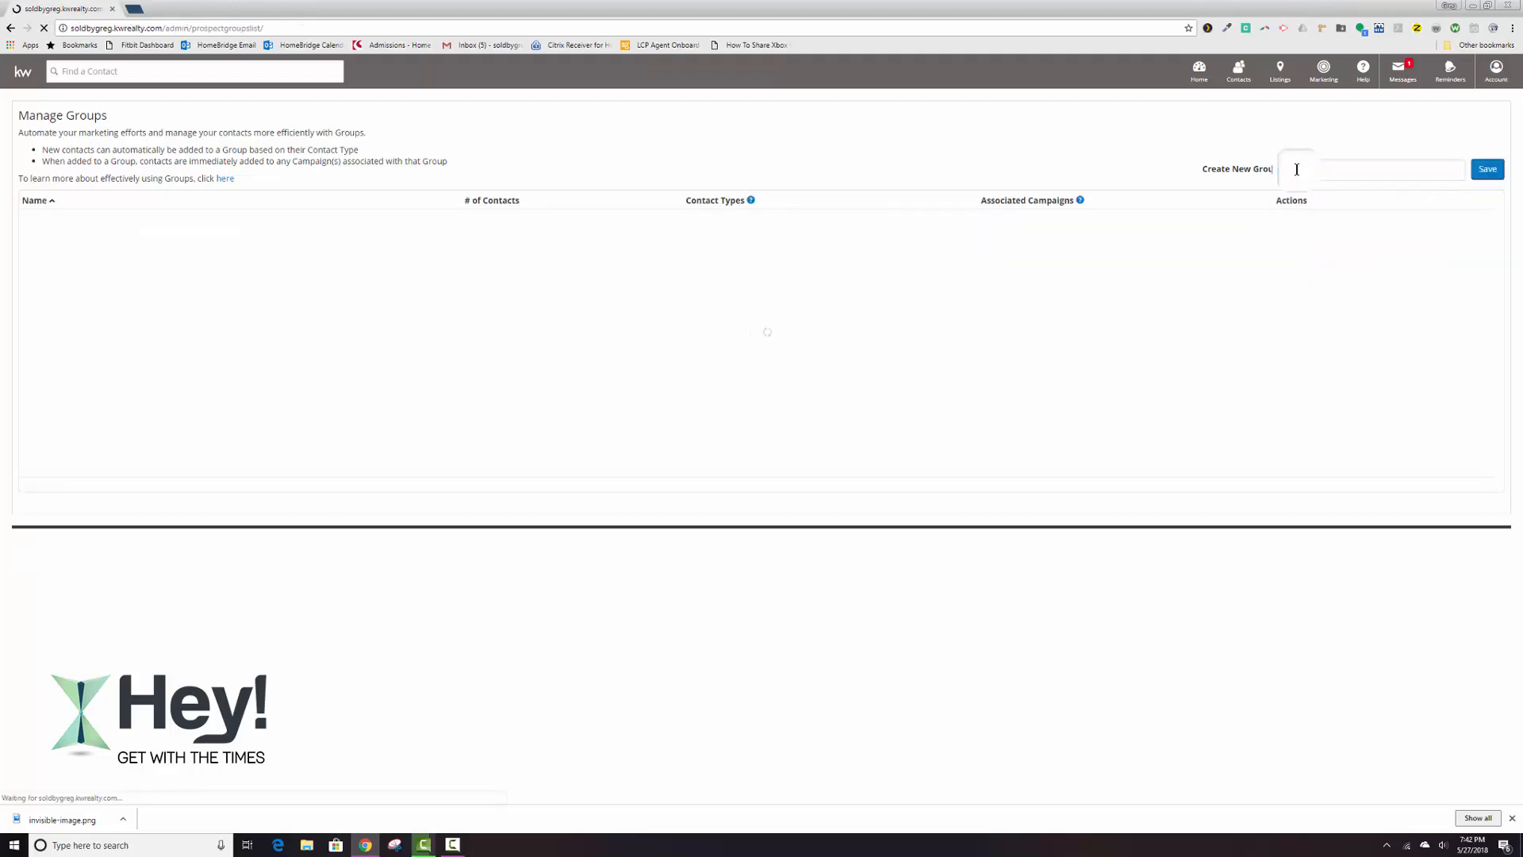
pyautogui.click(1296, 169)
pyautogui.write('z')
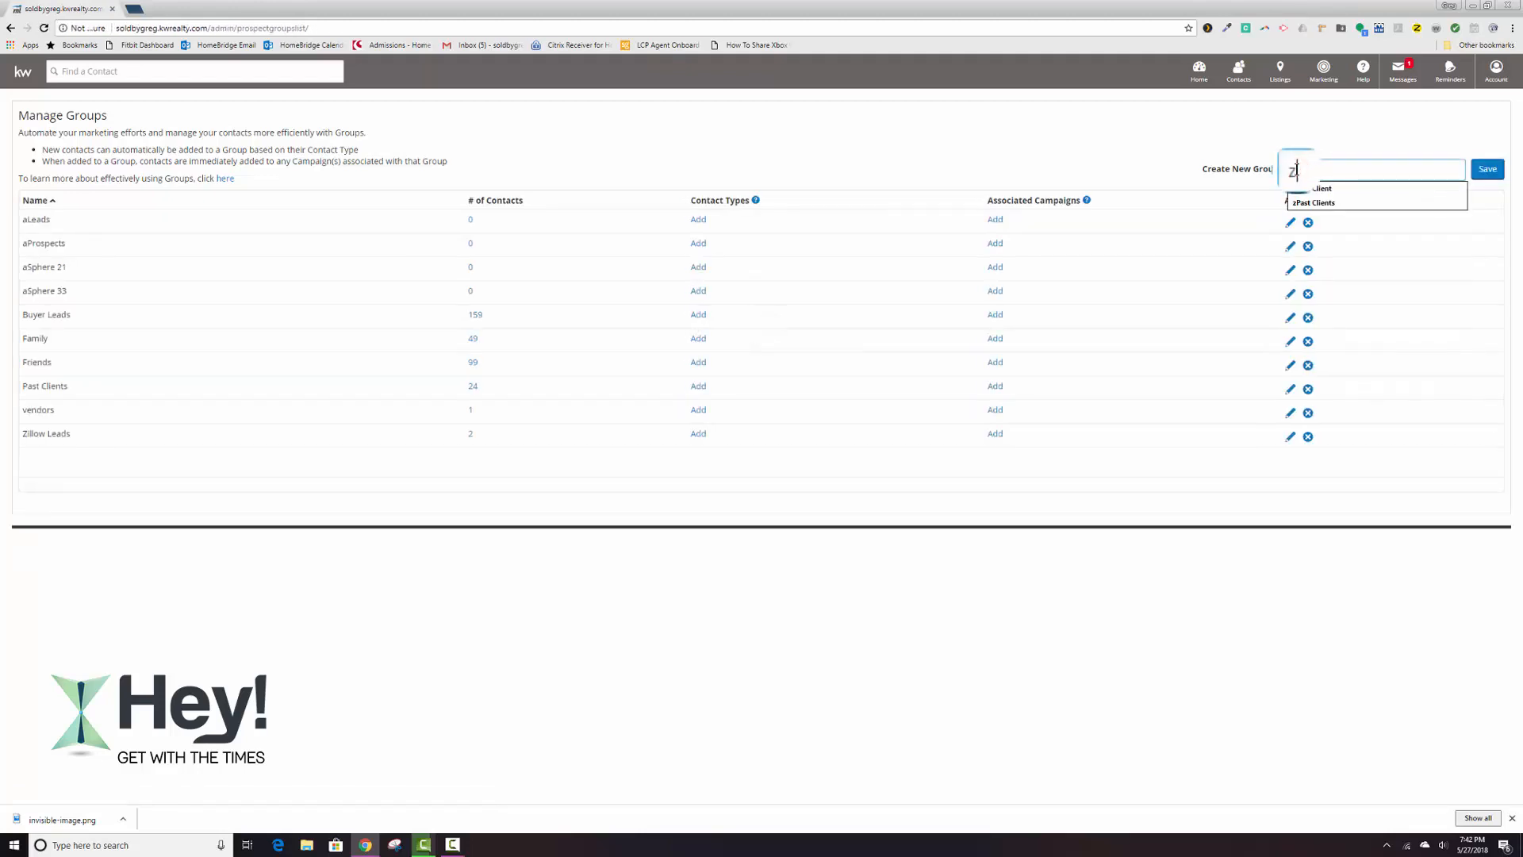
pyautogui.write('Past Clients')
pyautogui.press('Return')
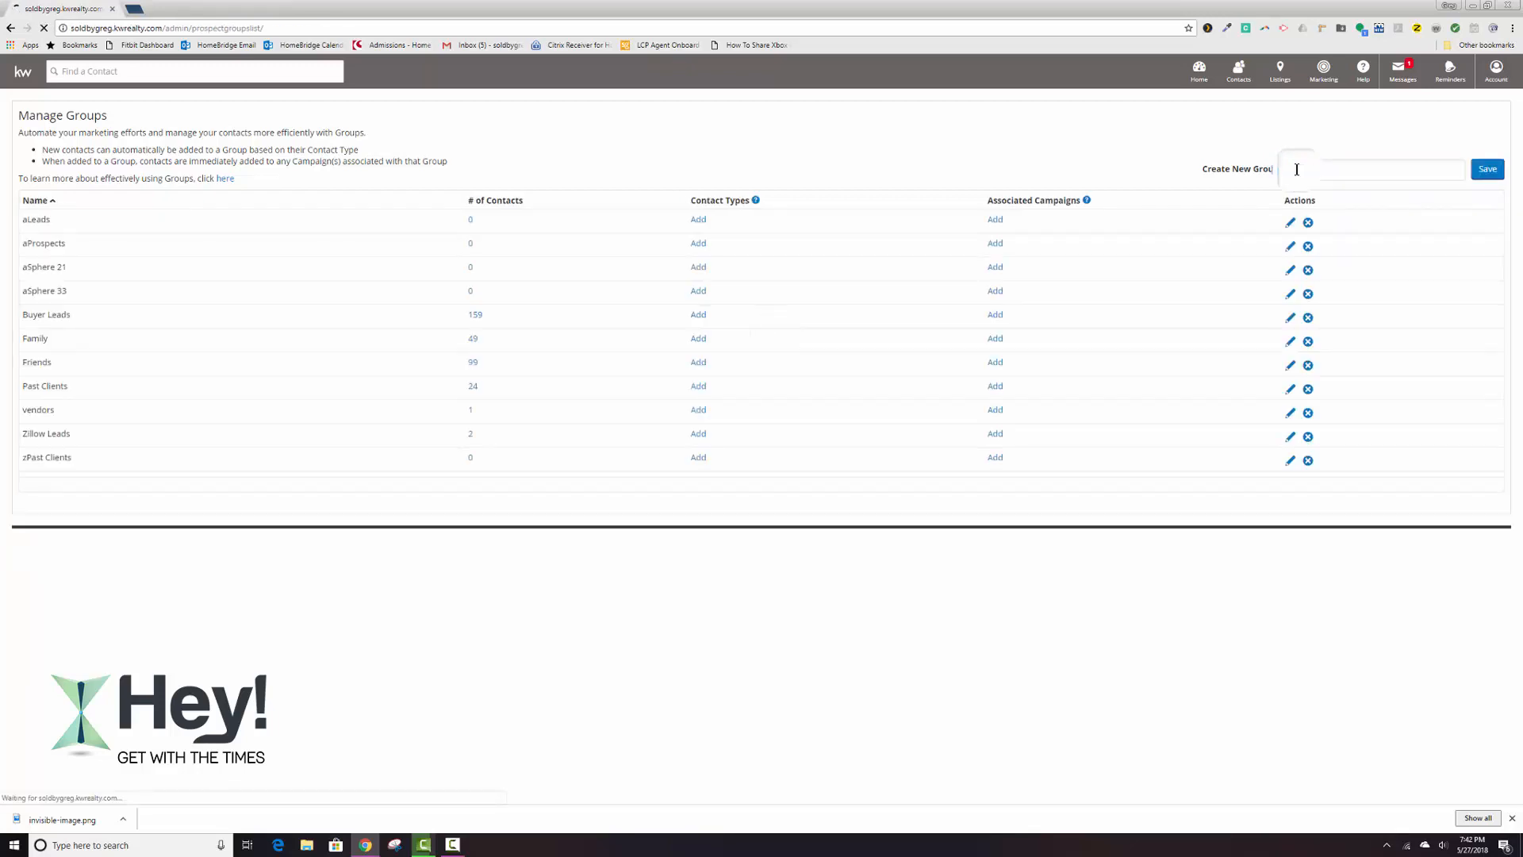
# Create the contact groups zInvestor and zBuilder.
pyautogui.click(1296, 169)
pyautogui.write('zInve')
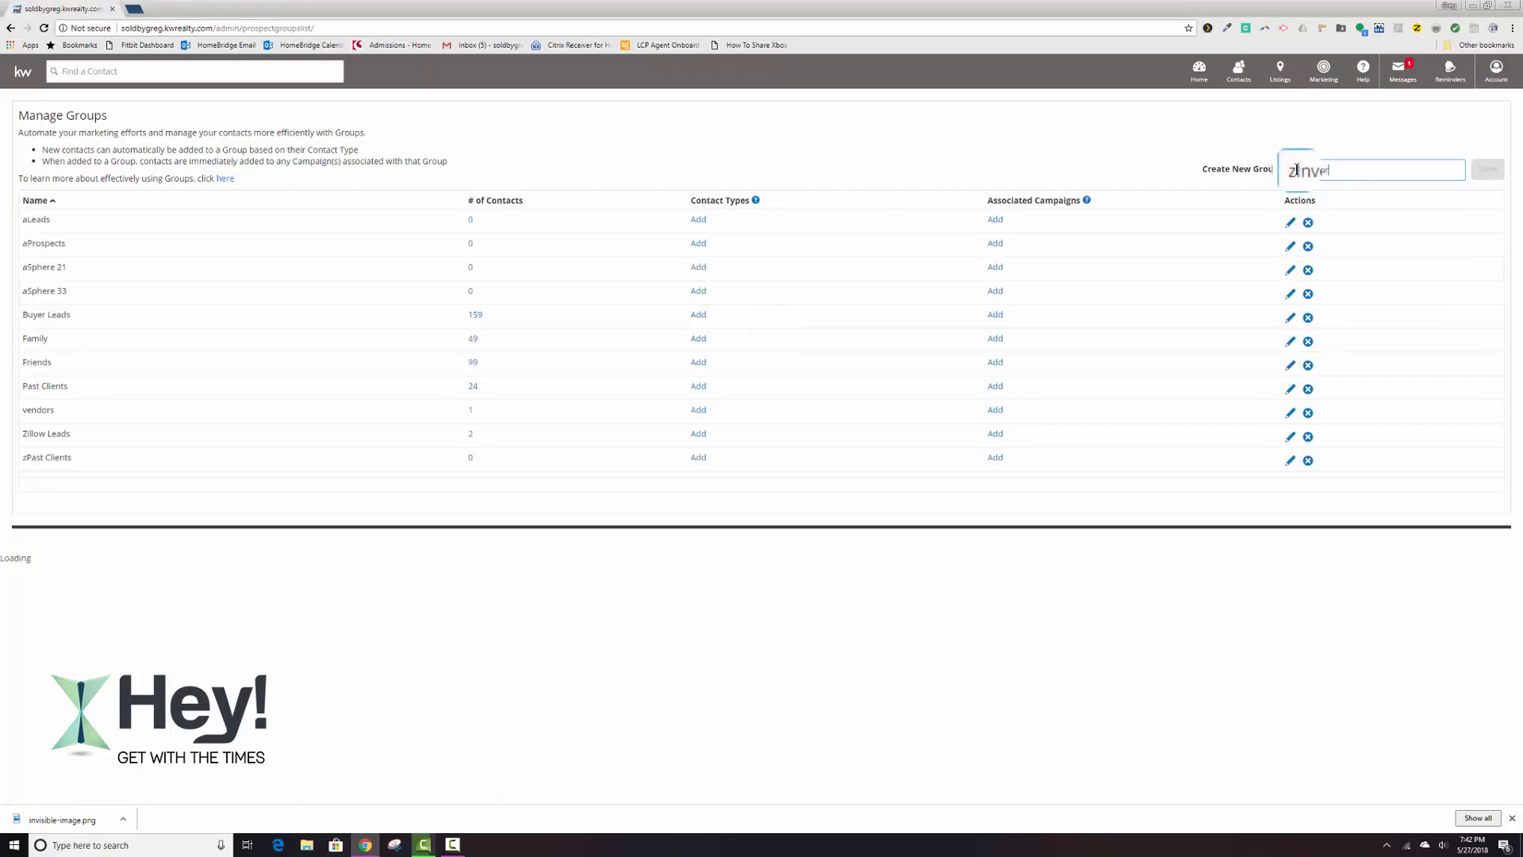
pyautogui.click(1296, 170)
pyautogui.write('z')
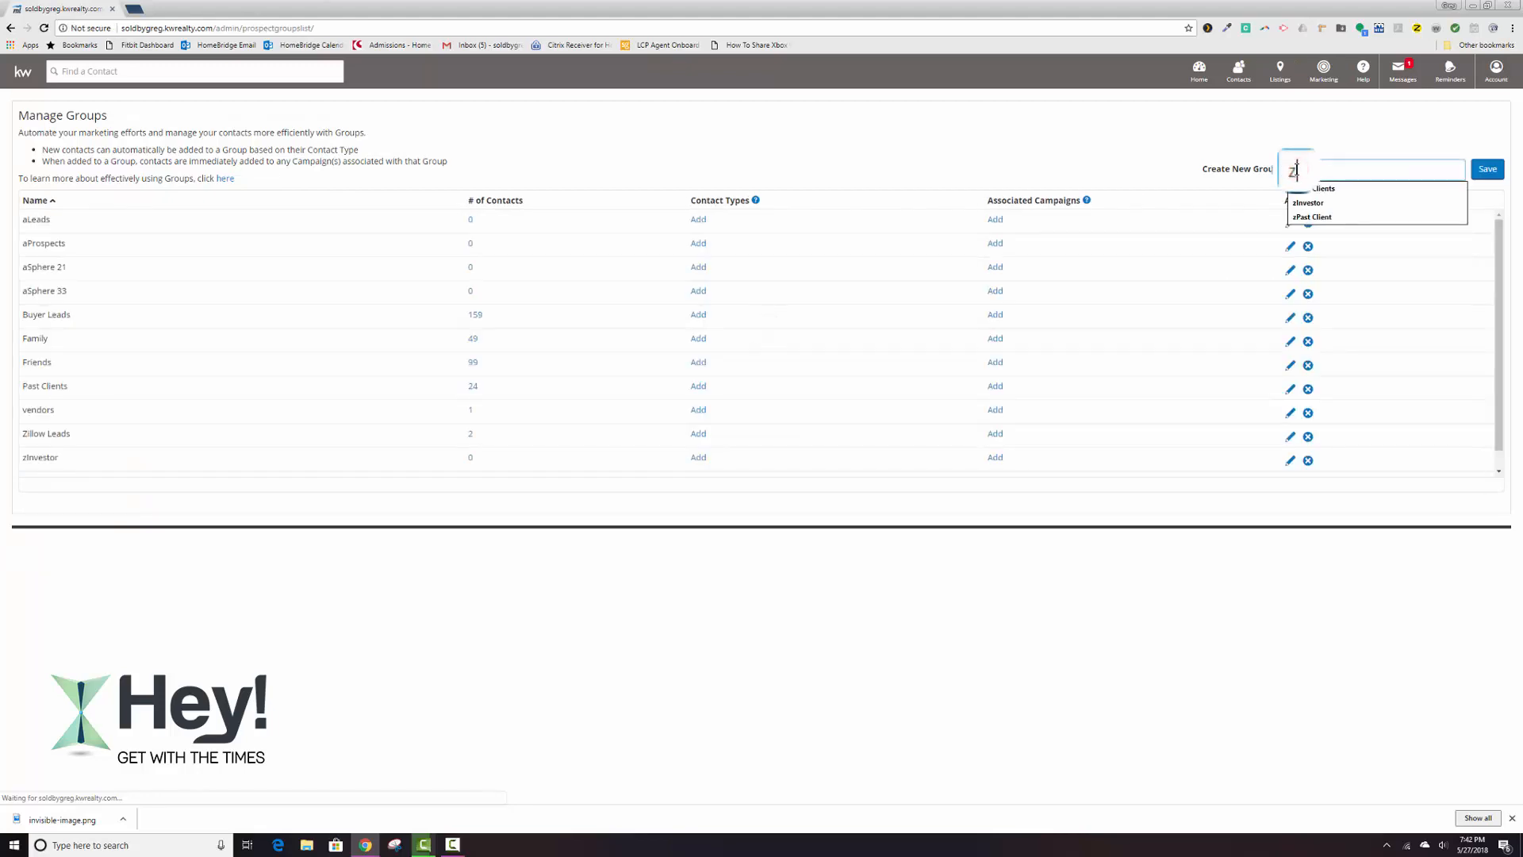
pyautogui.write('Bui')
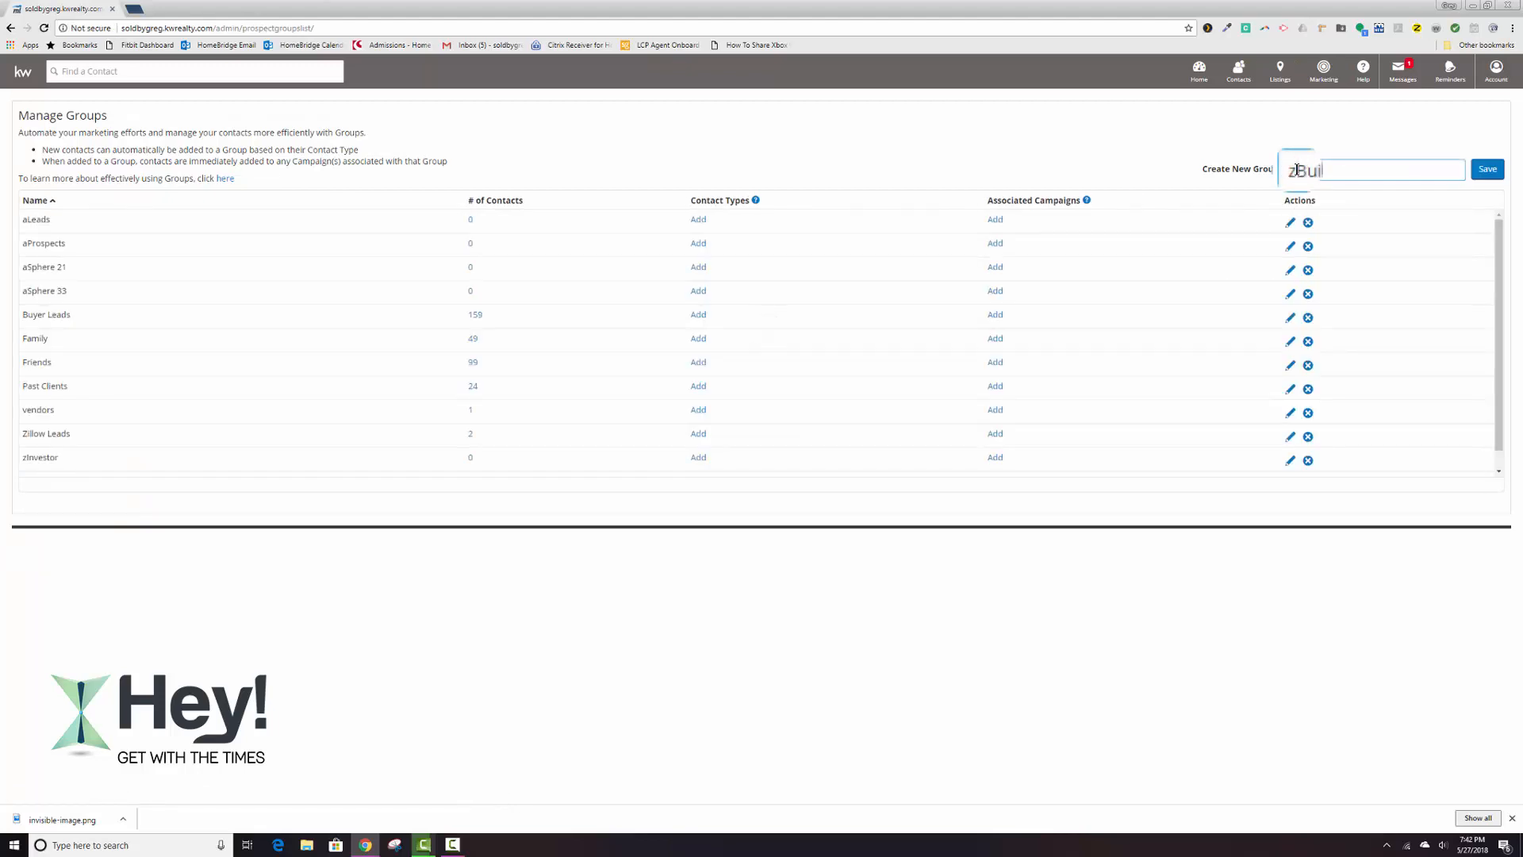
pyautogui.write('lder')
pyautogui.press('Return')
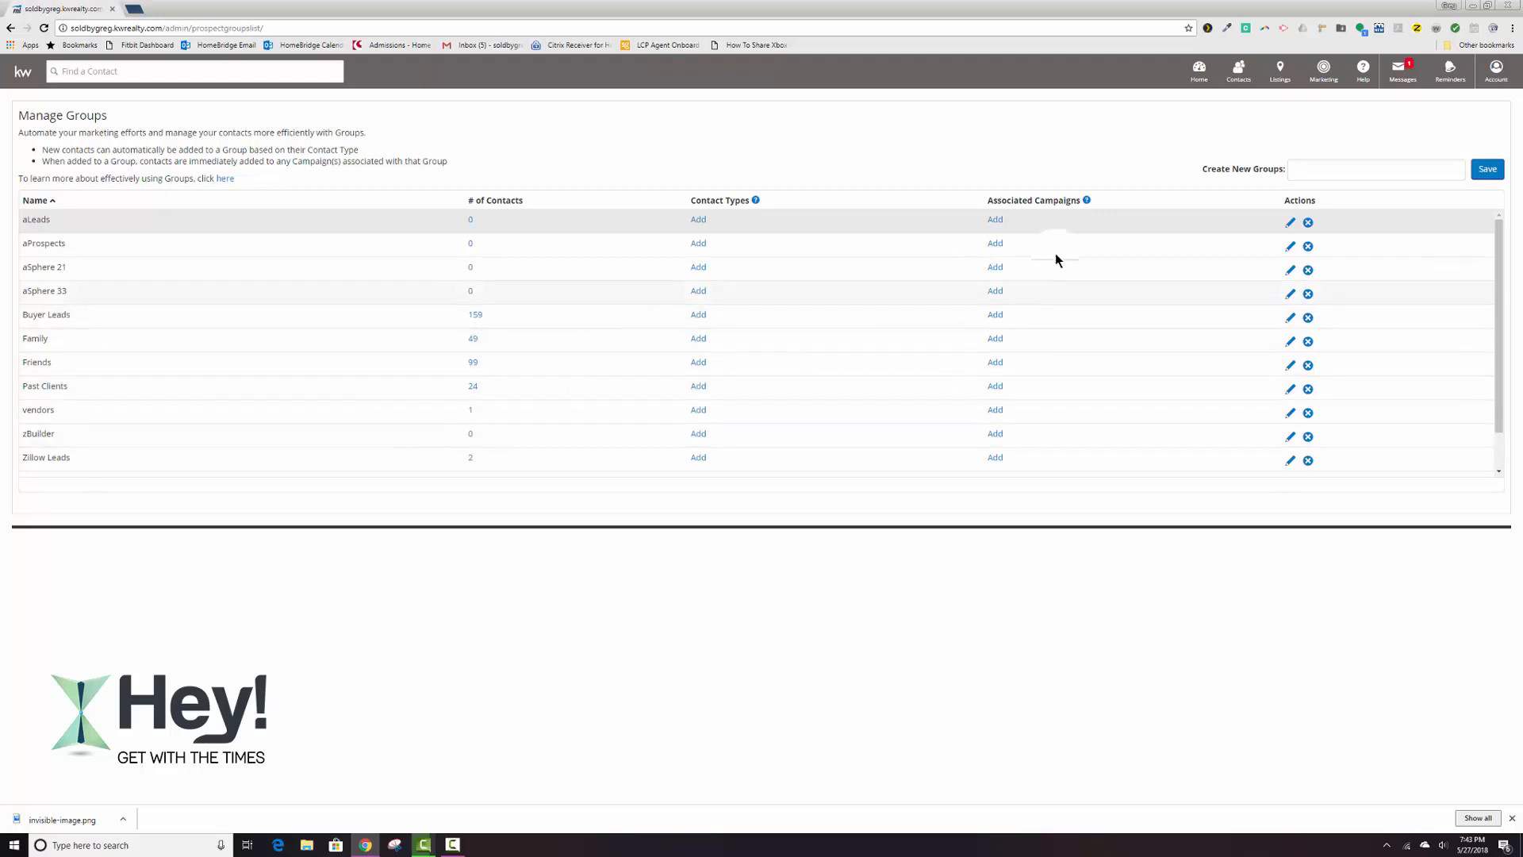
# Try to create another contact group named zPast Clients.
pyautogui.click(1310, 168)
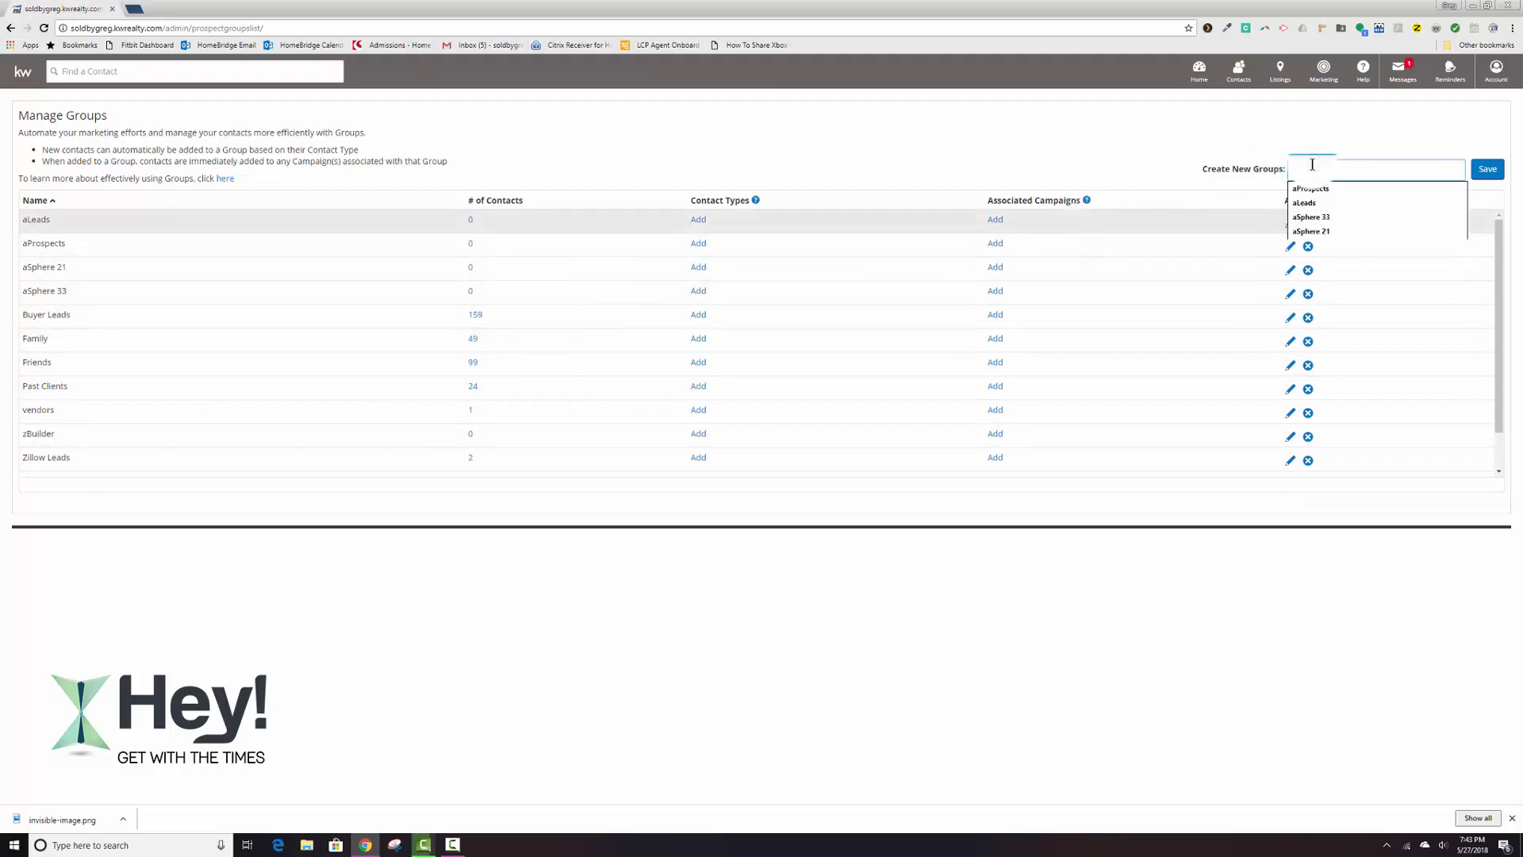
pyautogui.write('zPast Clients')
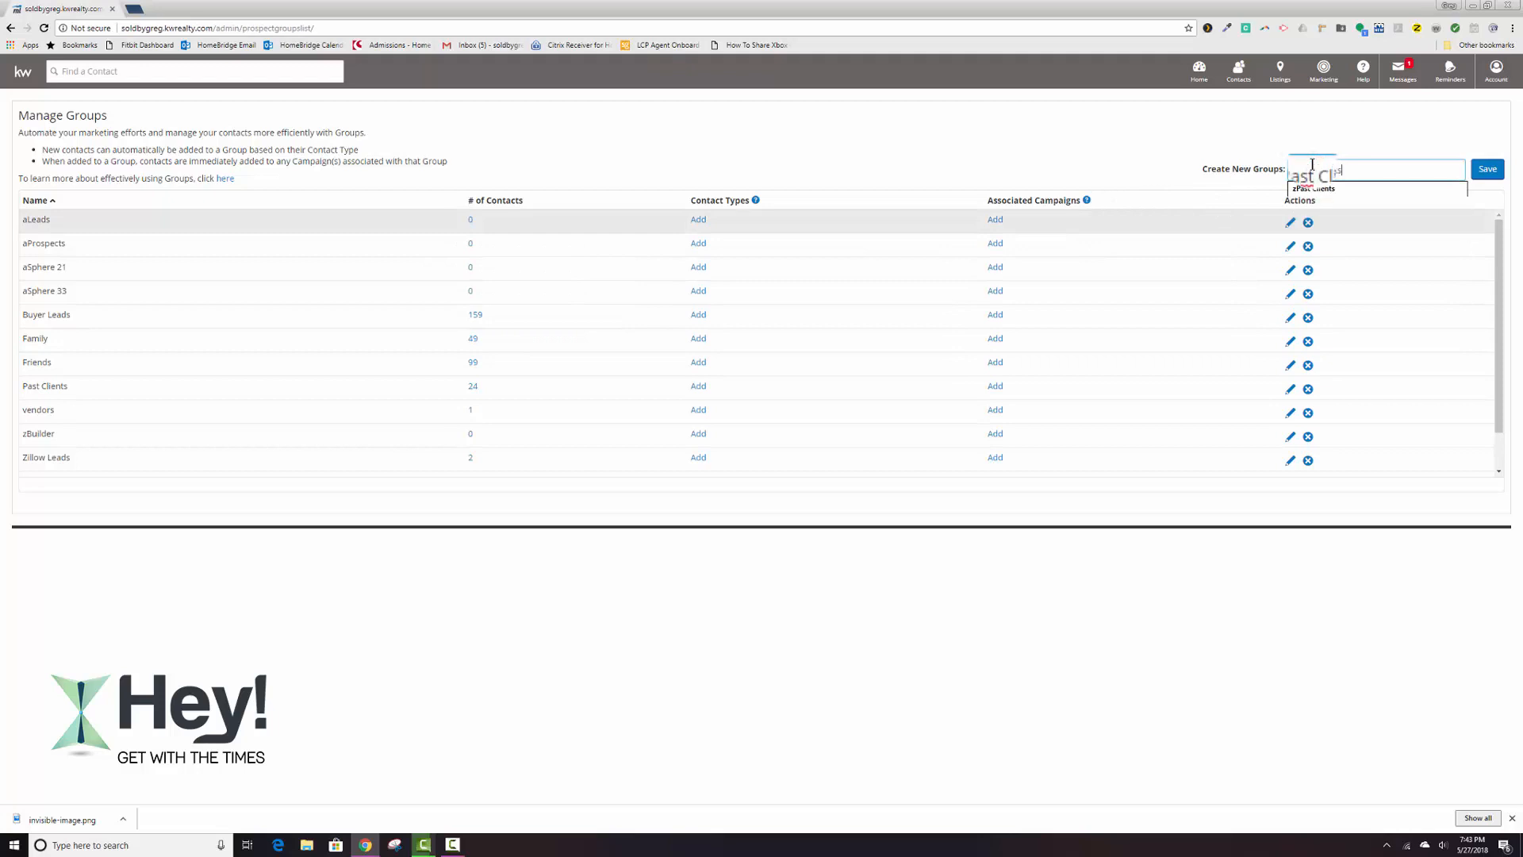
pyautogui.press('Return')
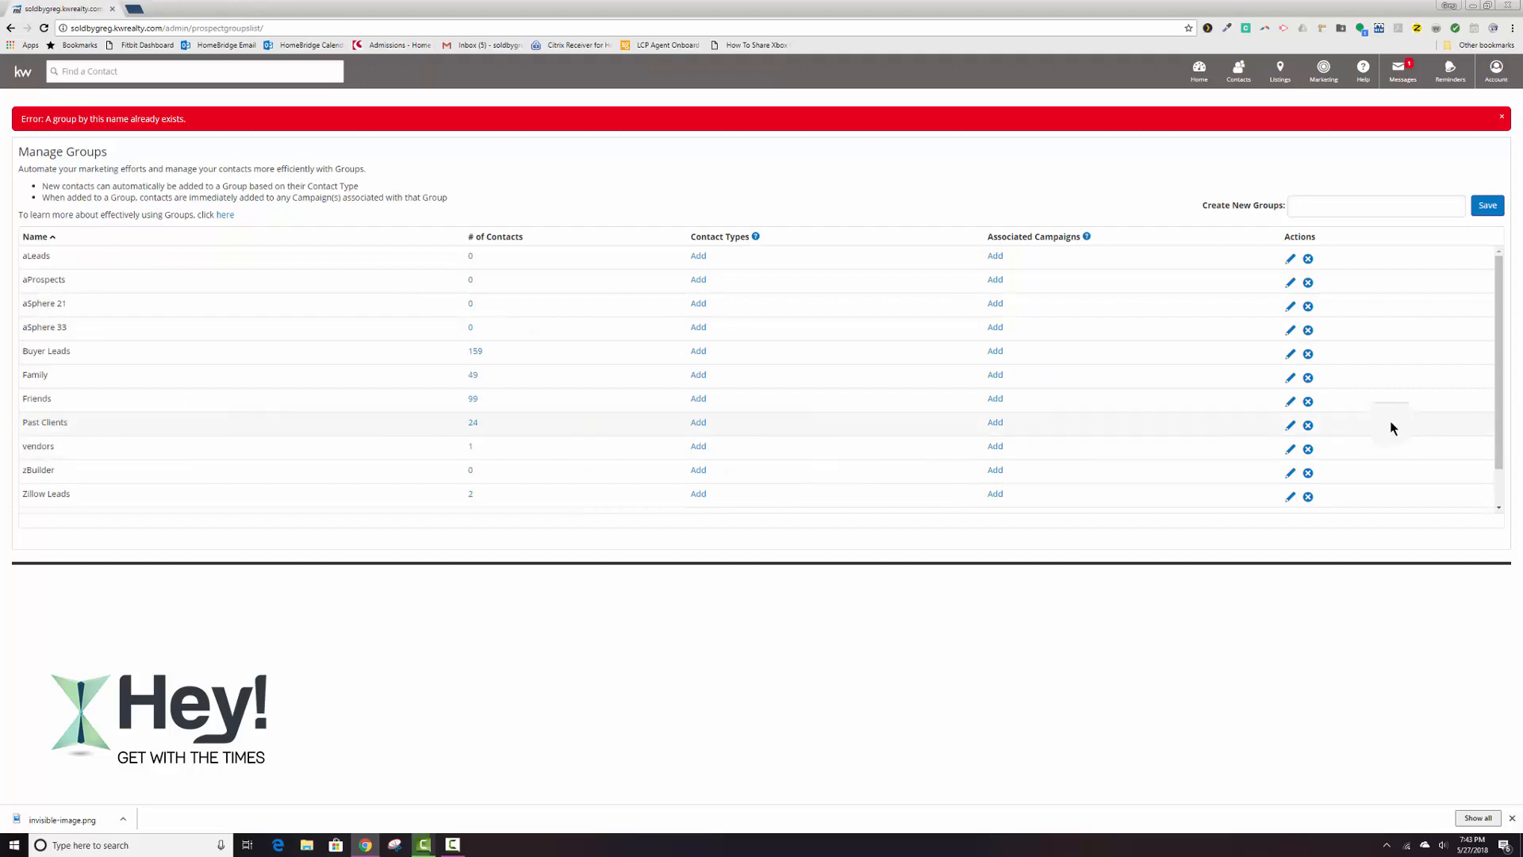
# Rename the existing Past Clients group to zPast Clients.
pyautogui.click(1291, 426)
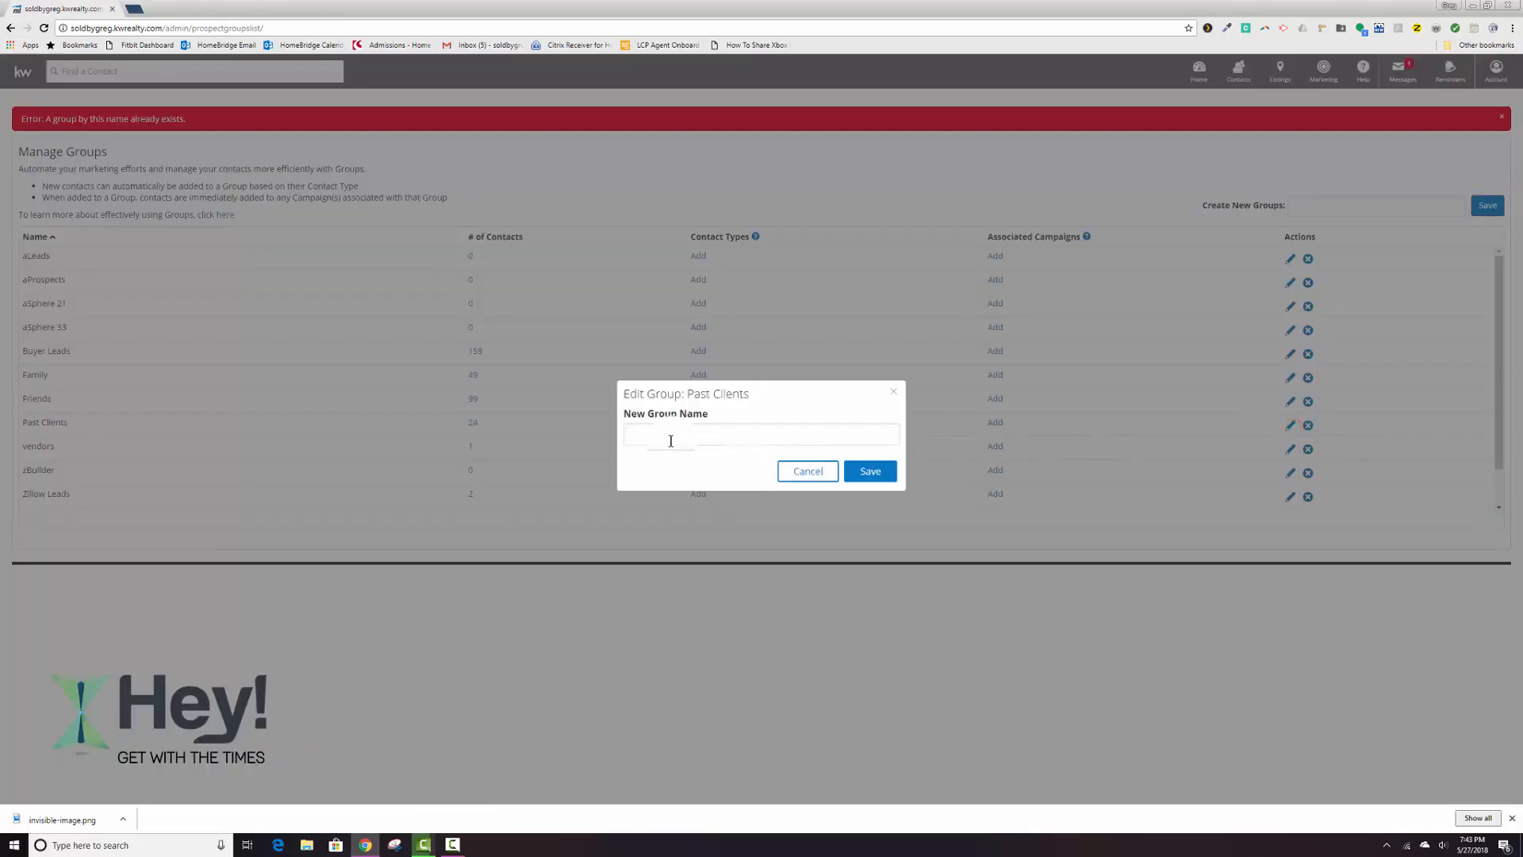
pyautogui.click(670, 439)
pyautogui.write('zPast Clients')
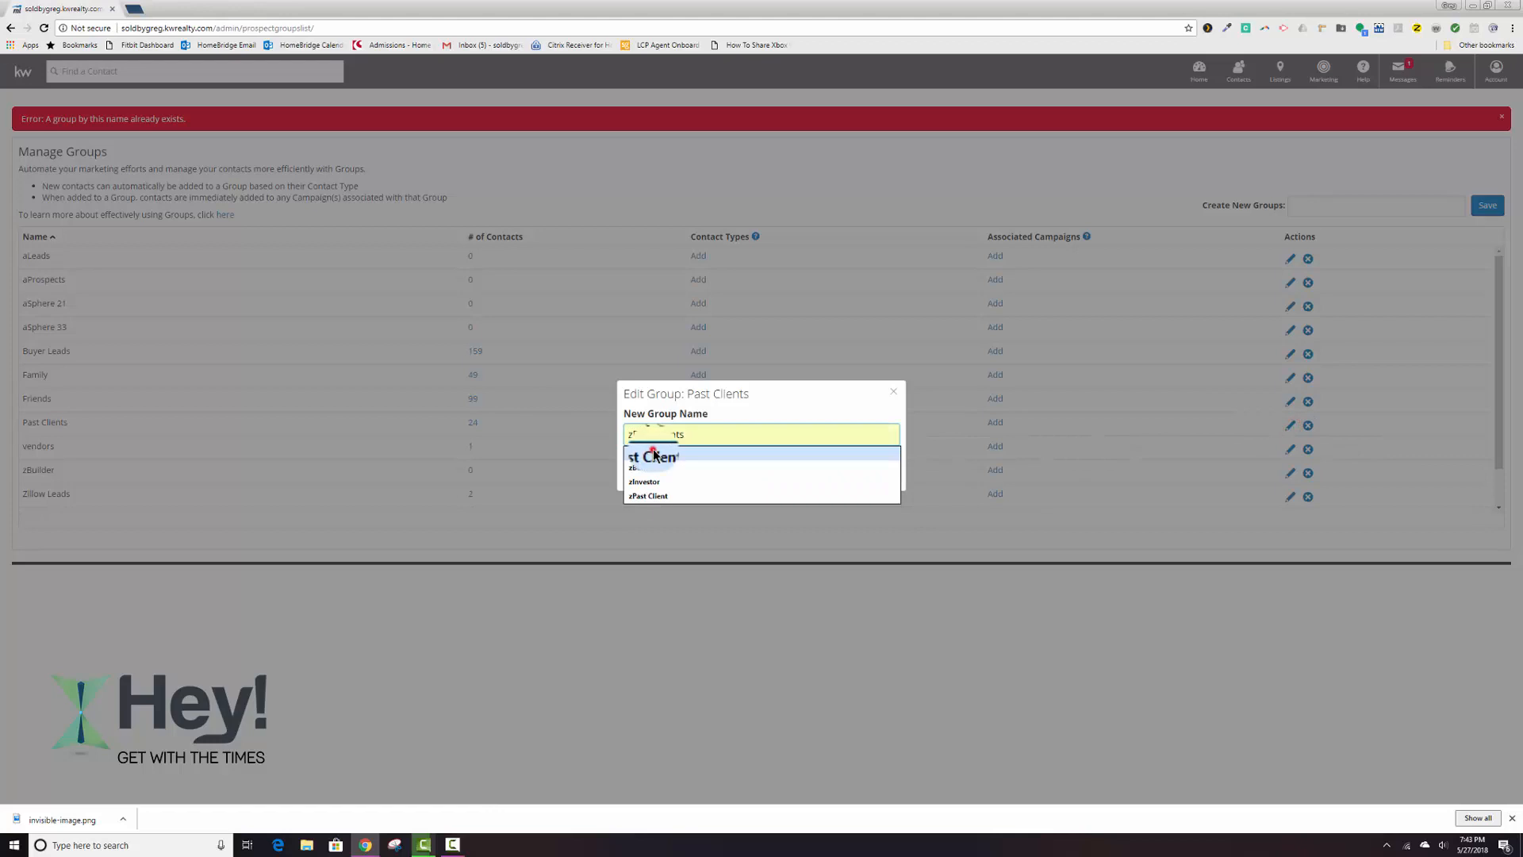
pyautogui.click(702, 455)
pyautogui.click(872, 472)
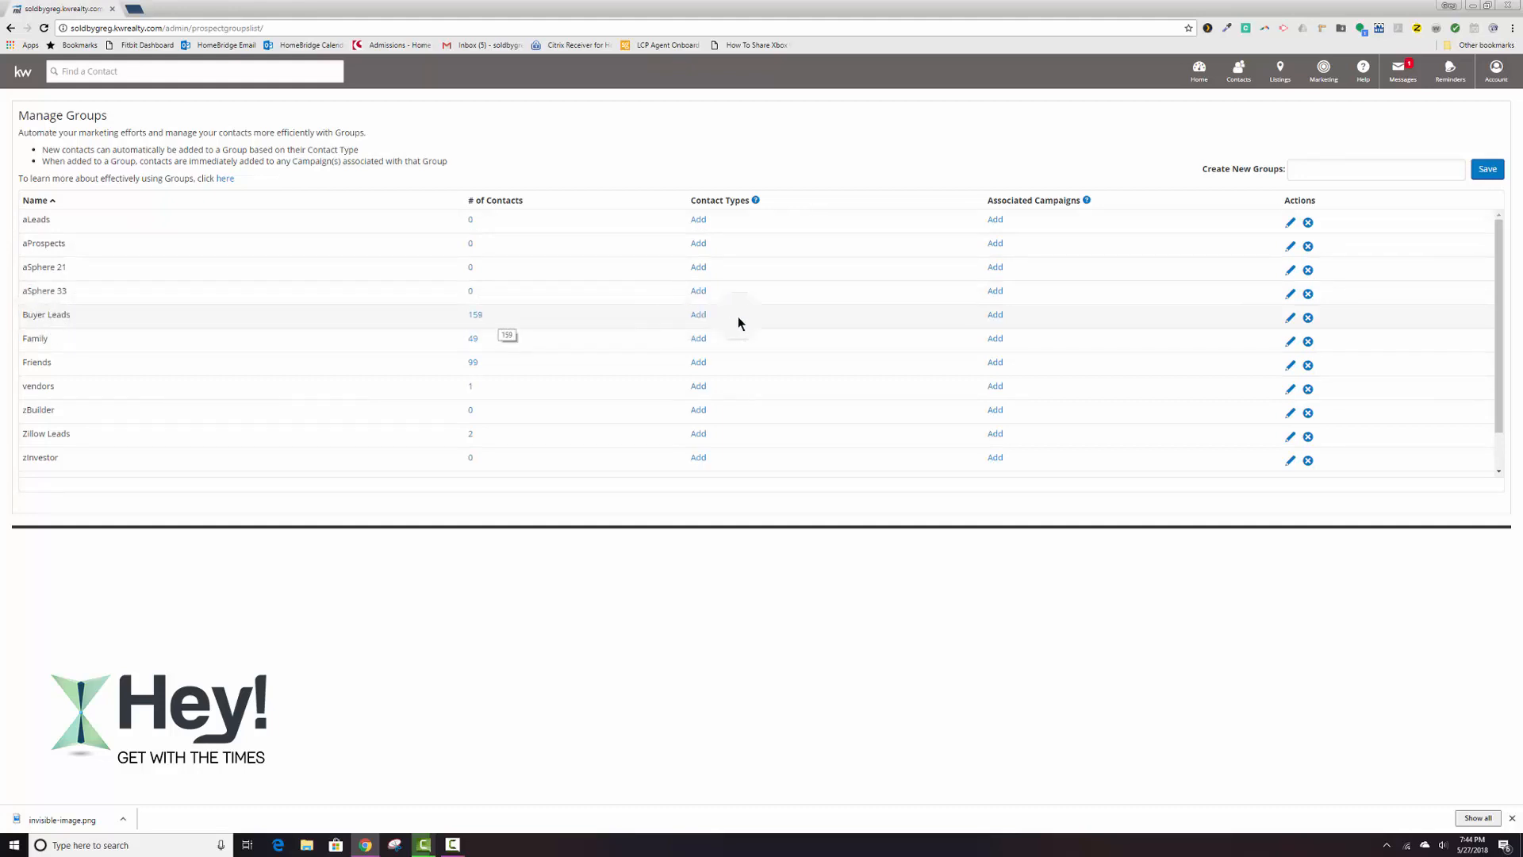
# Delete the Buyer Leads group and reassign its contacts to the aLeads group.
pyautogui.click(1308, 318)
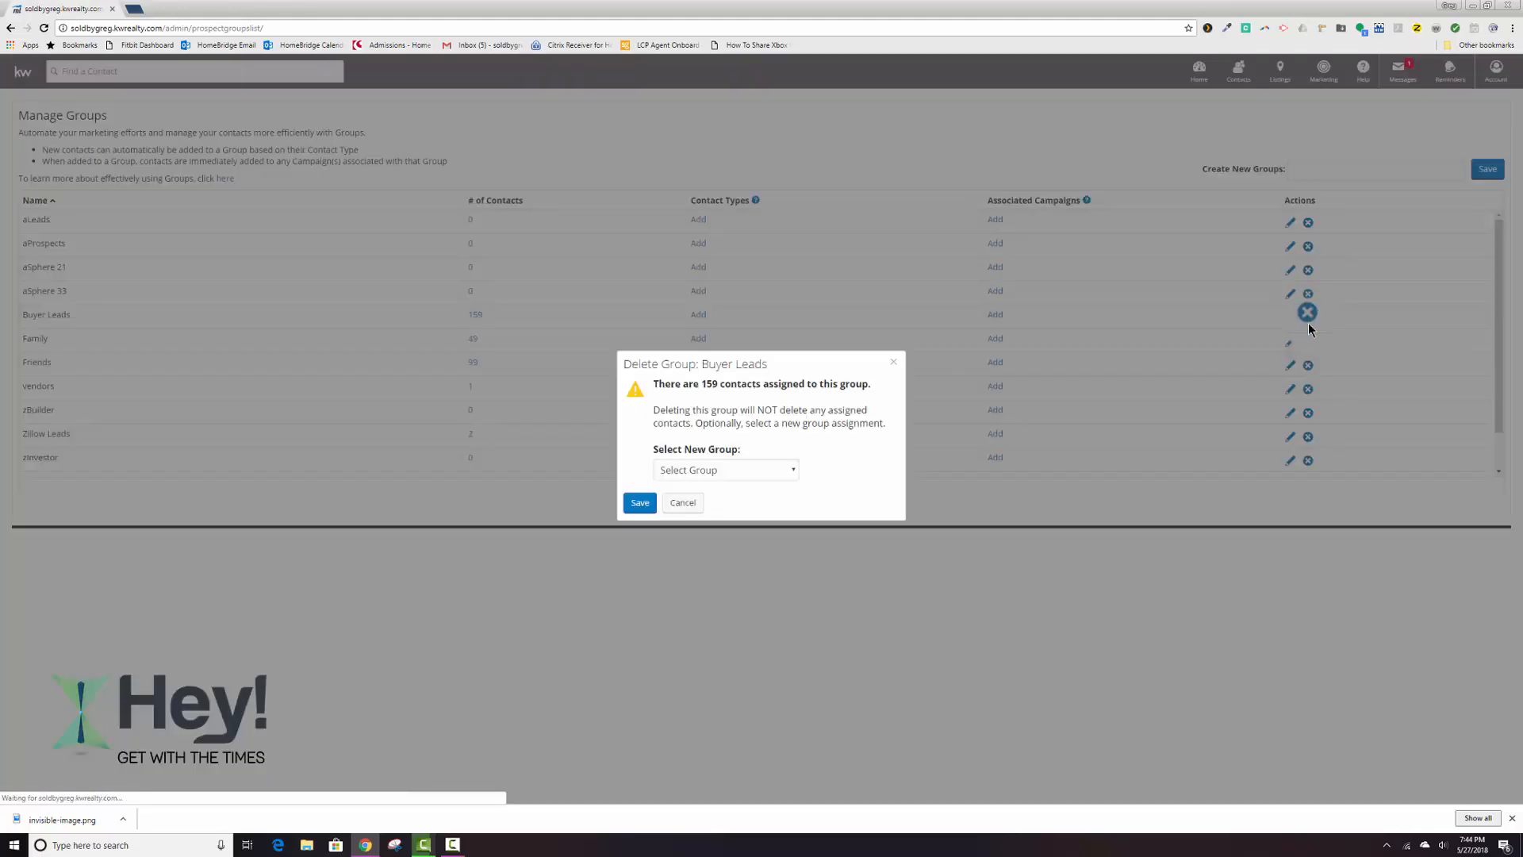
pyautogui.click(793, 471)
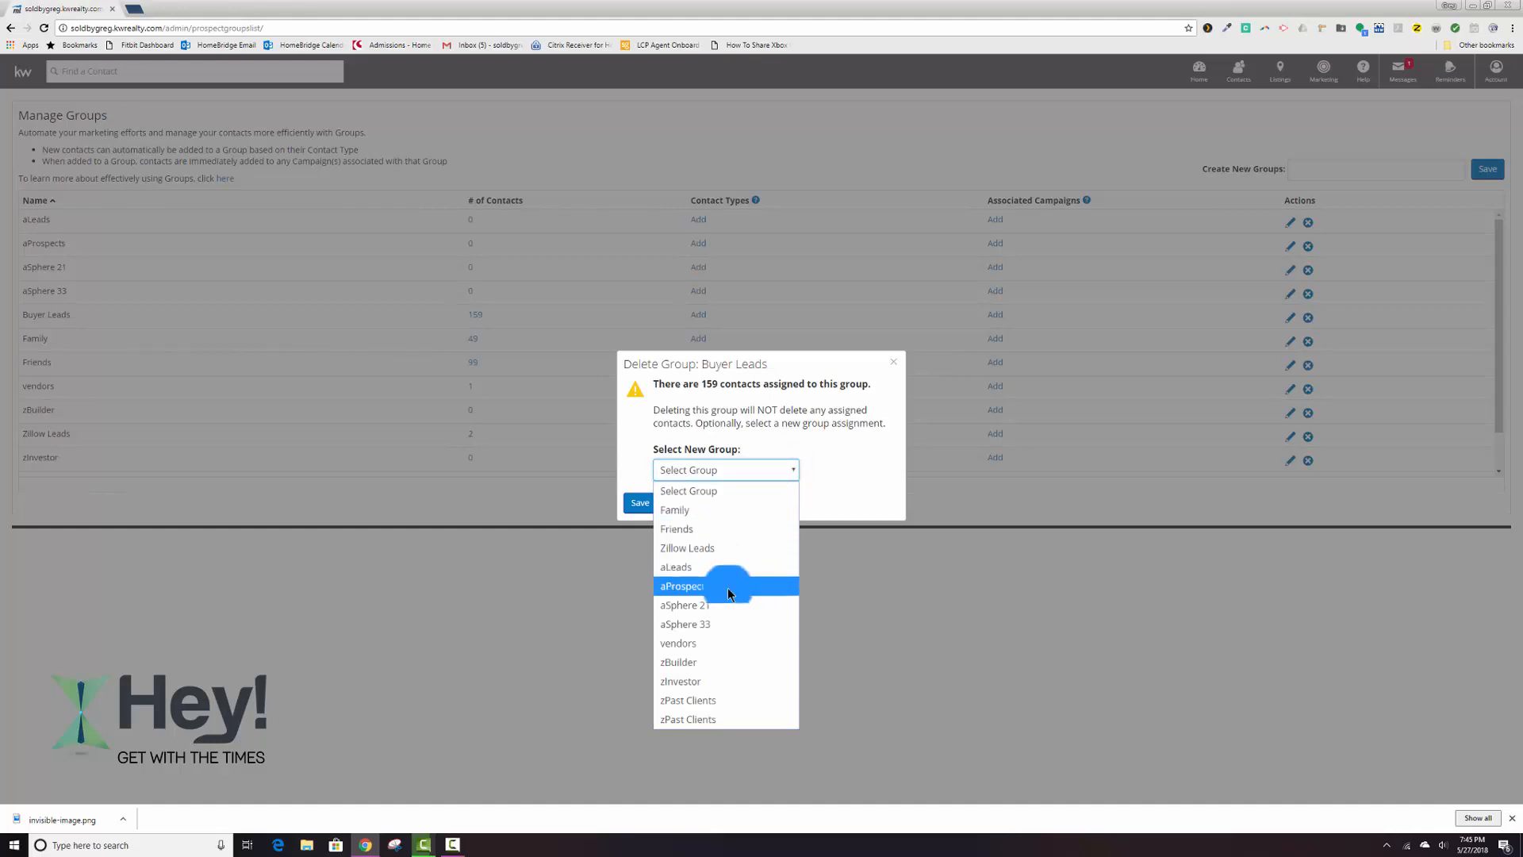
pyautogui.click(698, 567)
pyautogui.click(635, 508)
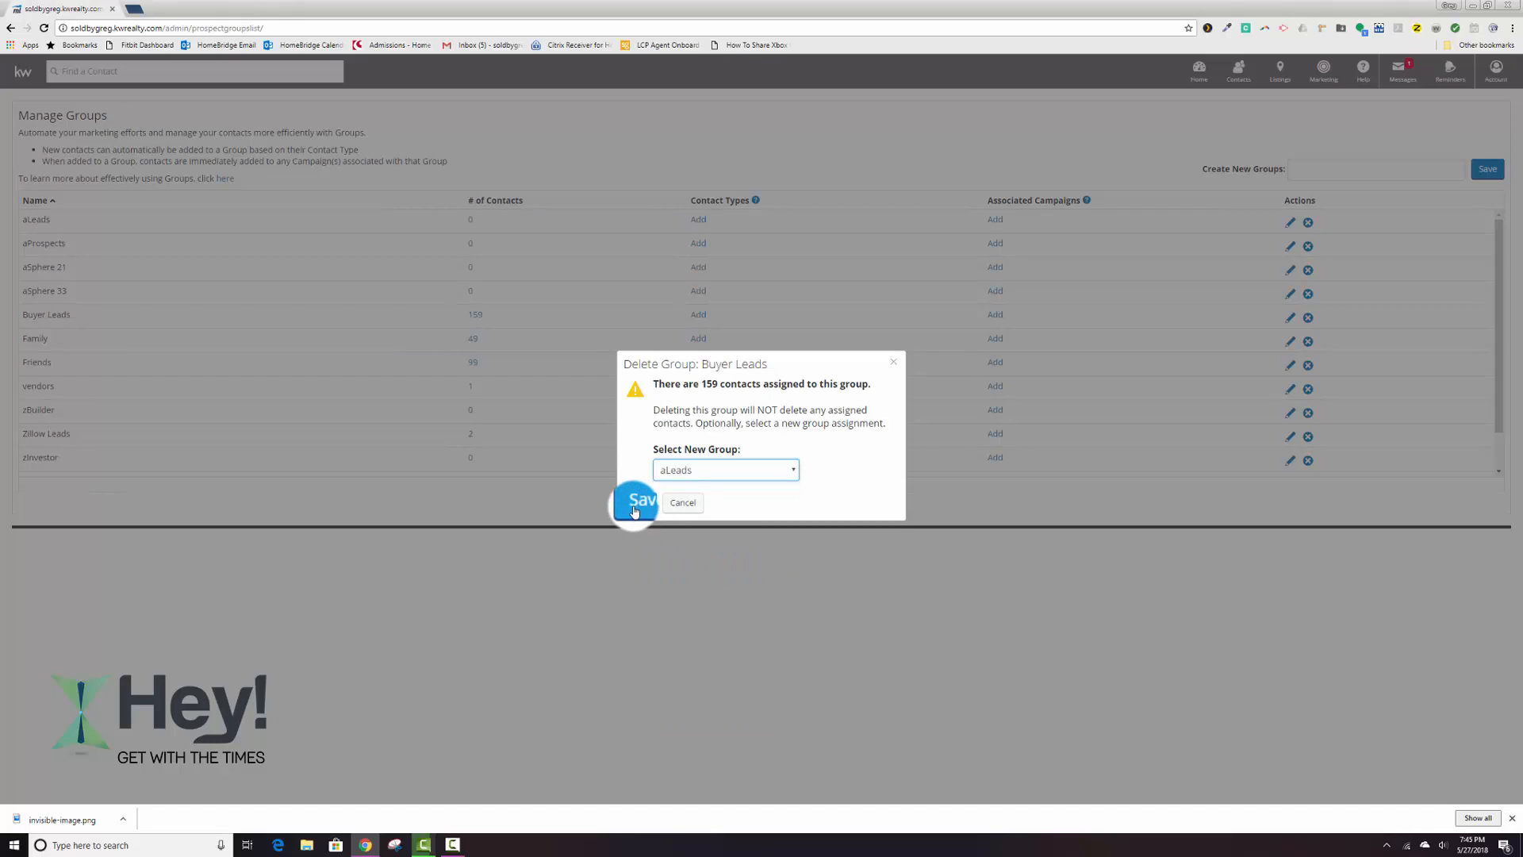
pyautogui.click(635, 507)
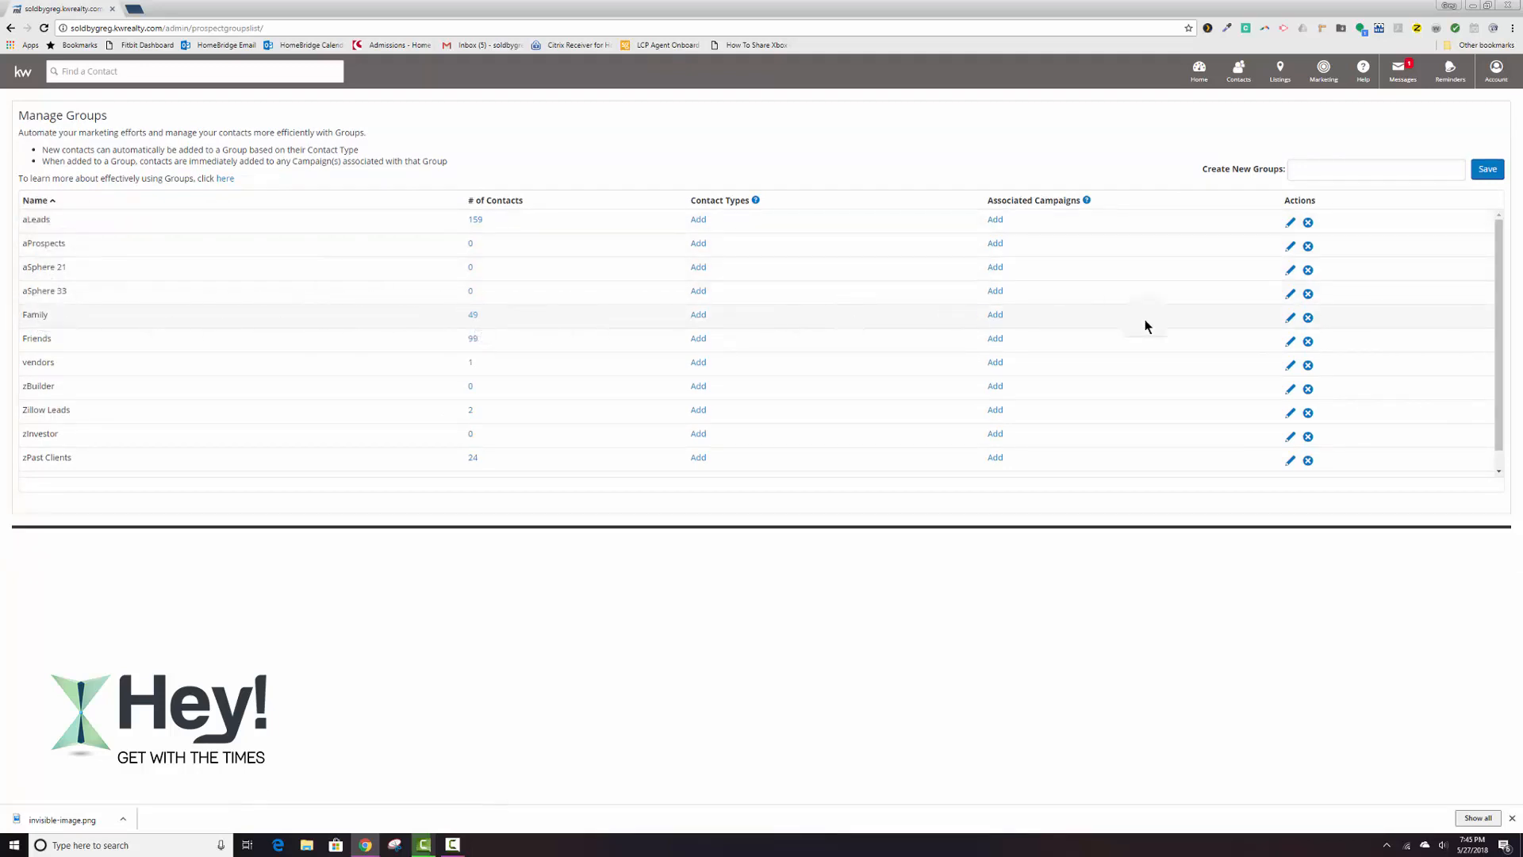
# Delete the Family group and reassign its contacts to the aSphere 33 group.
pyautogui.click(1308, 318)
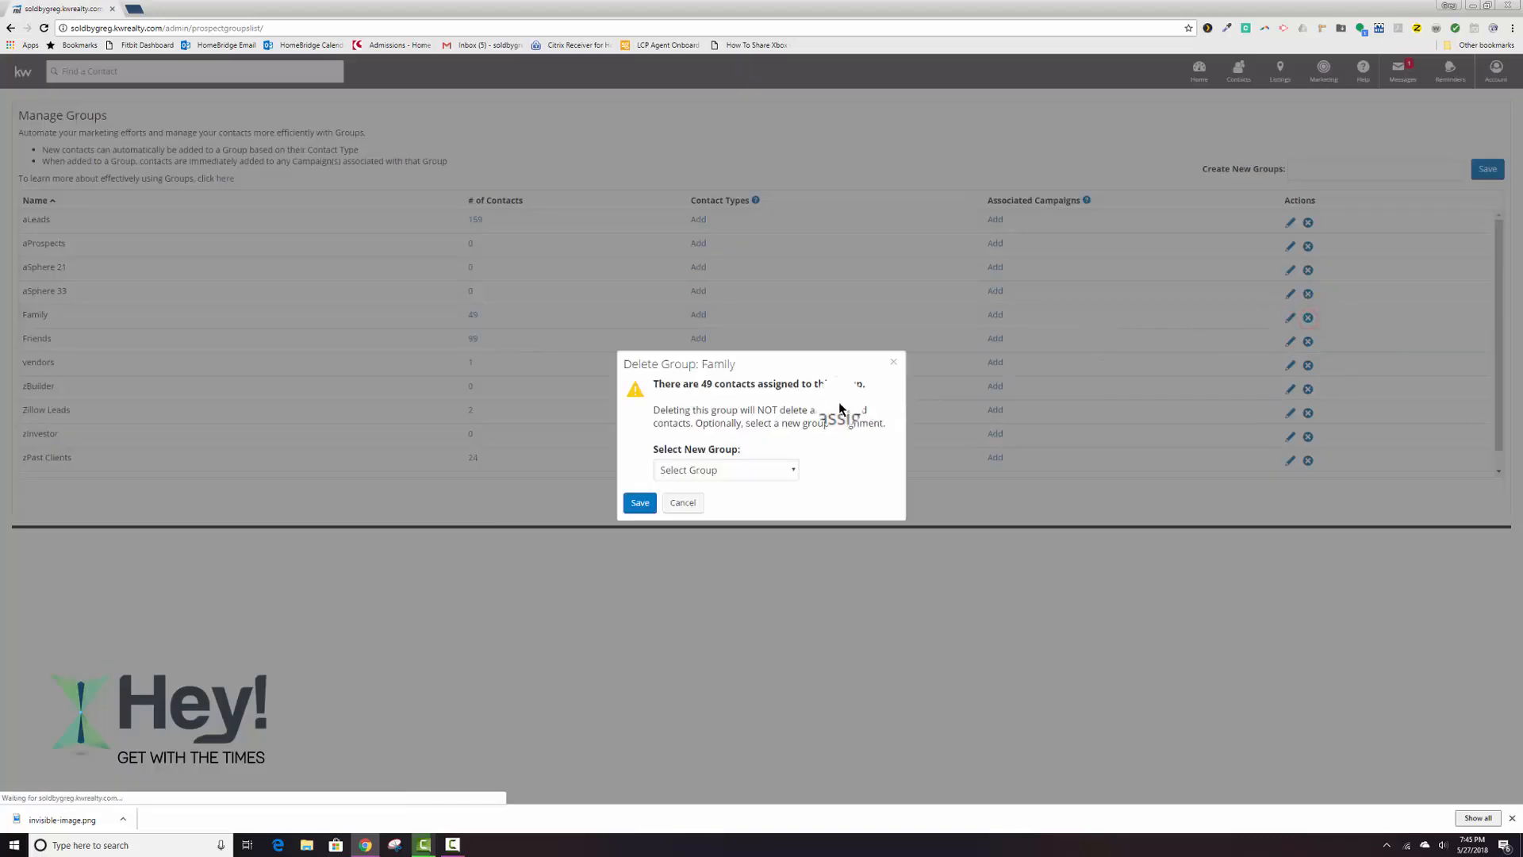
pyautogui.click(792, 470)
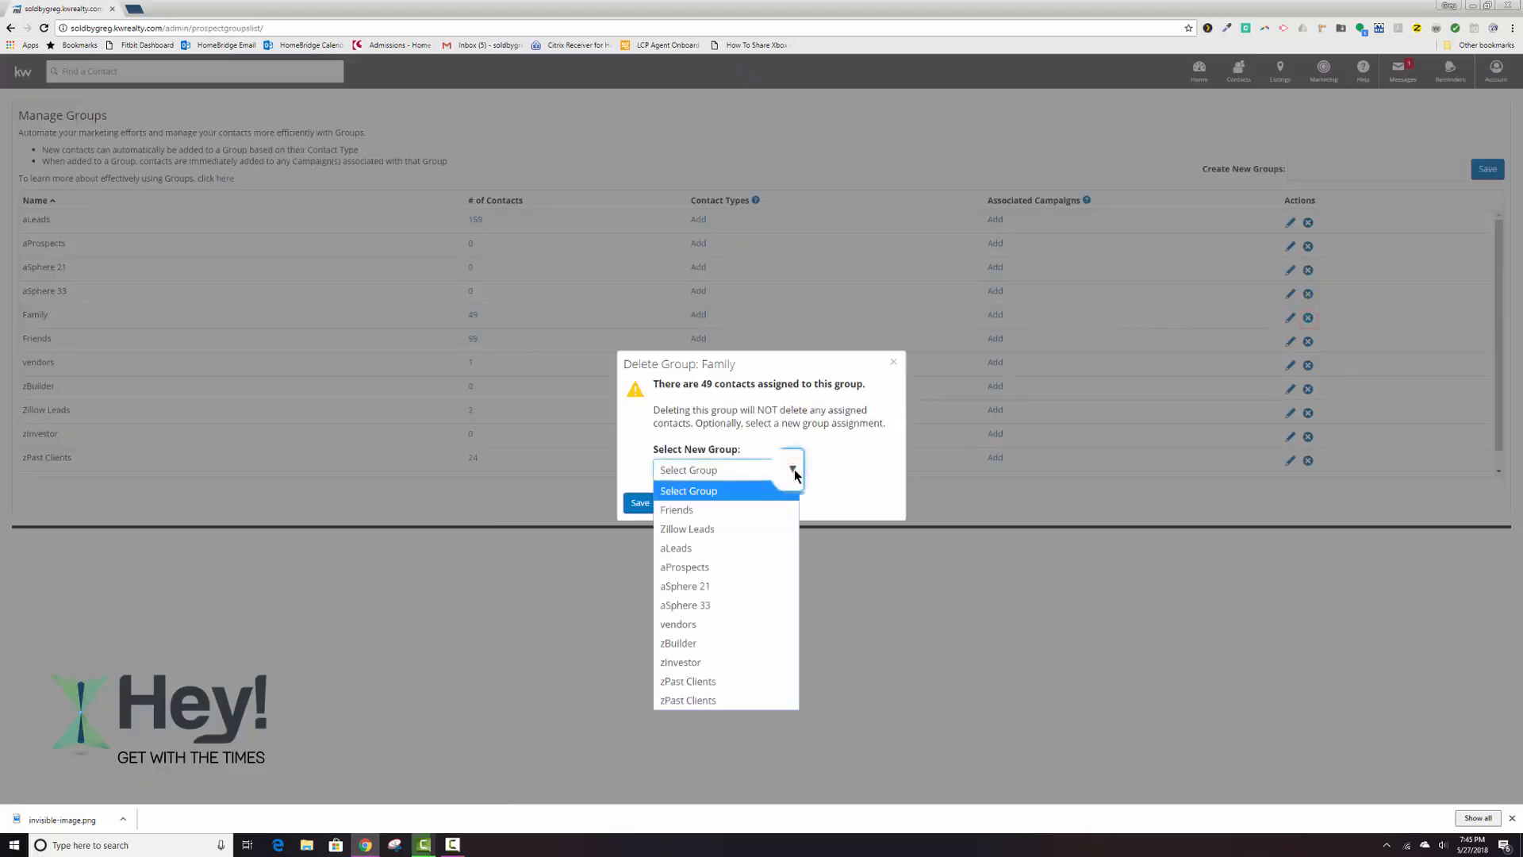
pyautogui.click(728, 604)
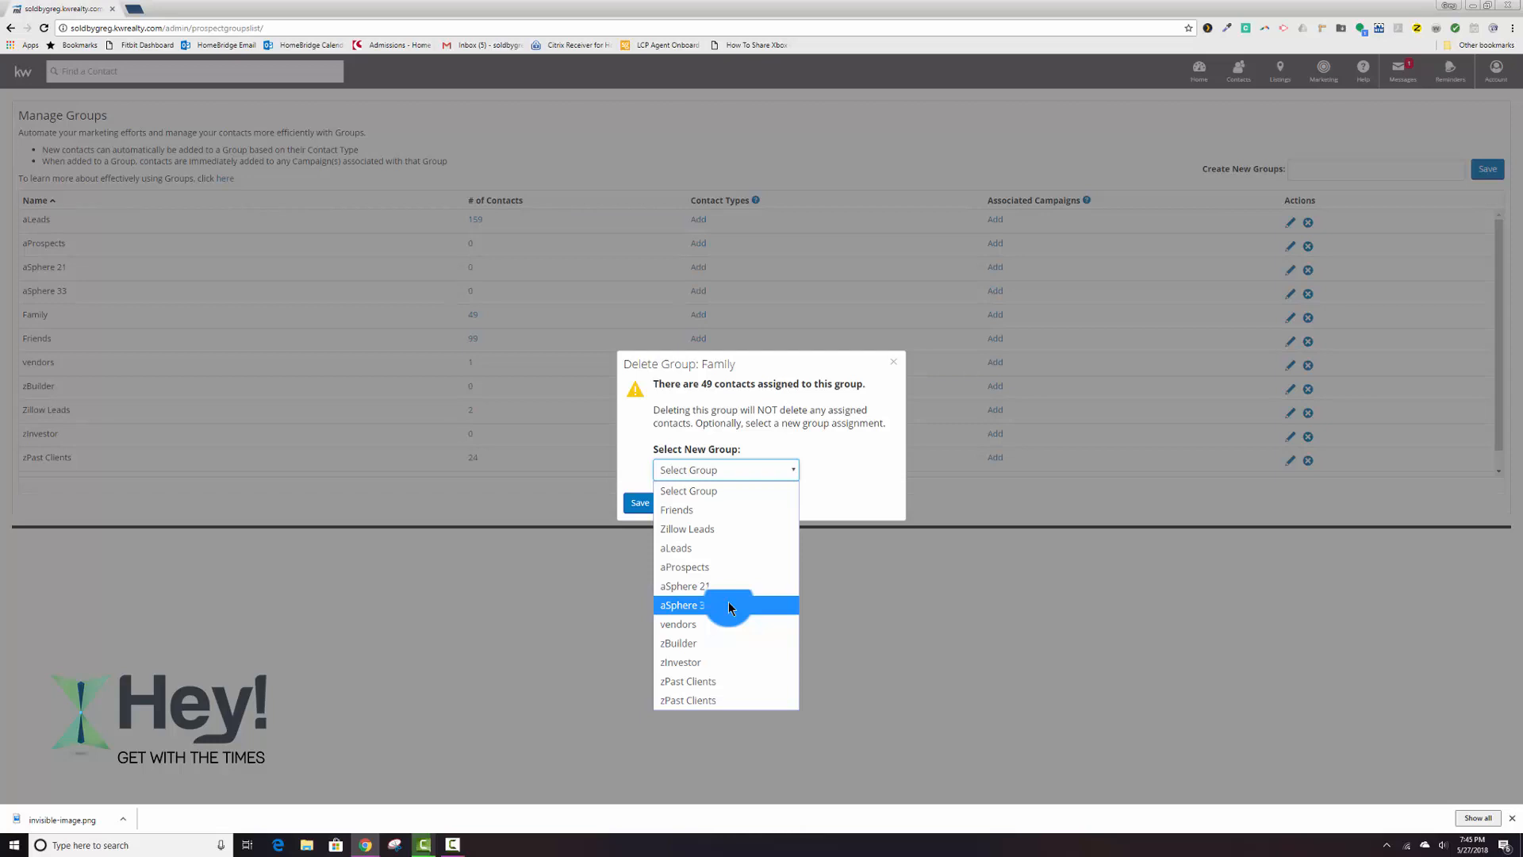
pyautogui.click(640, 504)
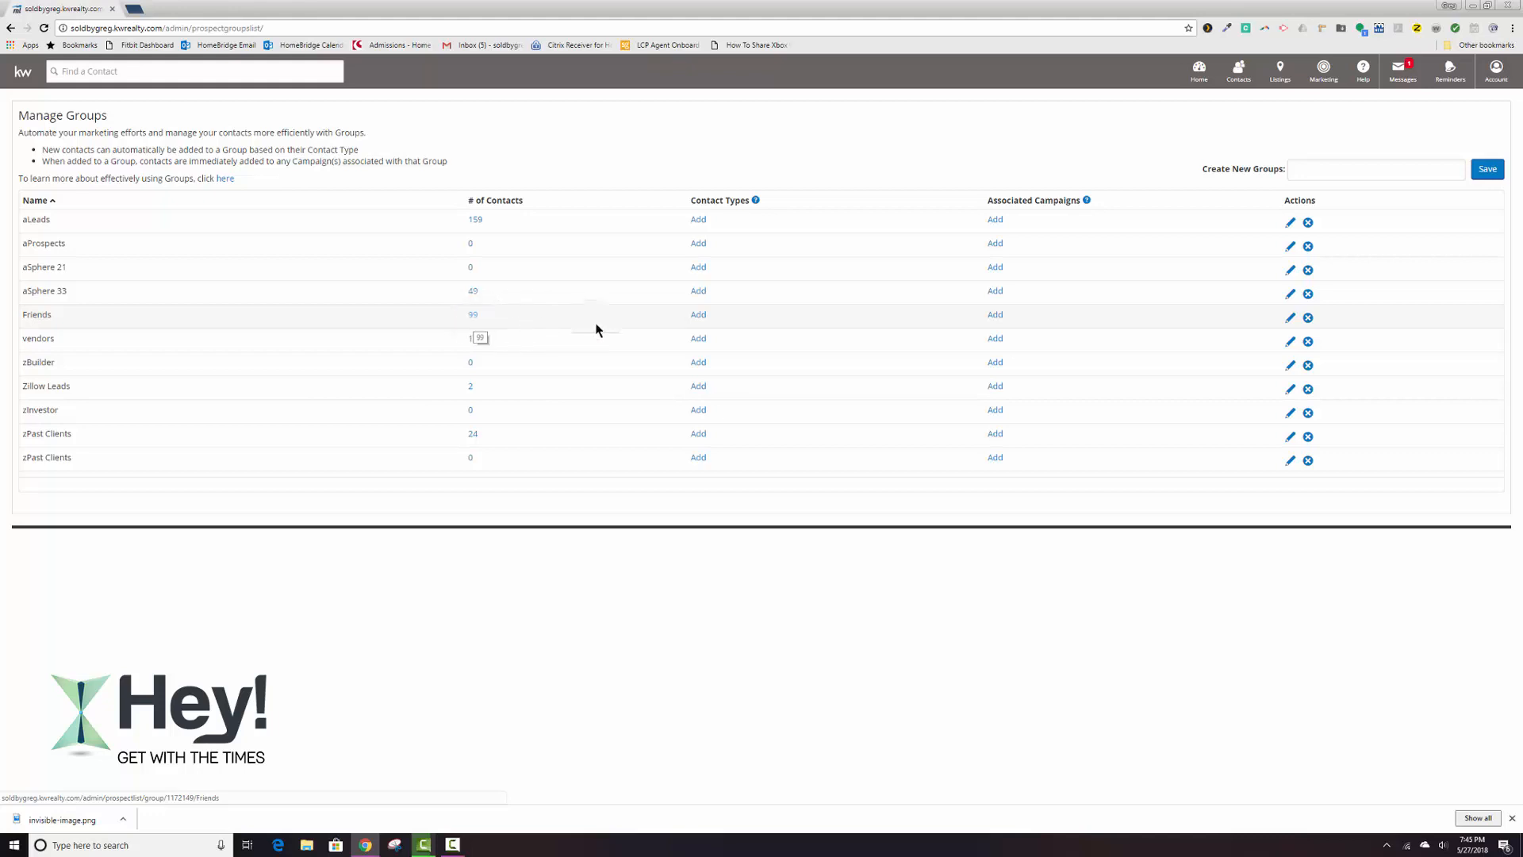
# Delete the Friends group and reassign its contacts to the aSphere 21 group.
pyautogui.click(1307, 317)
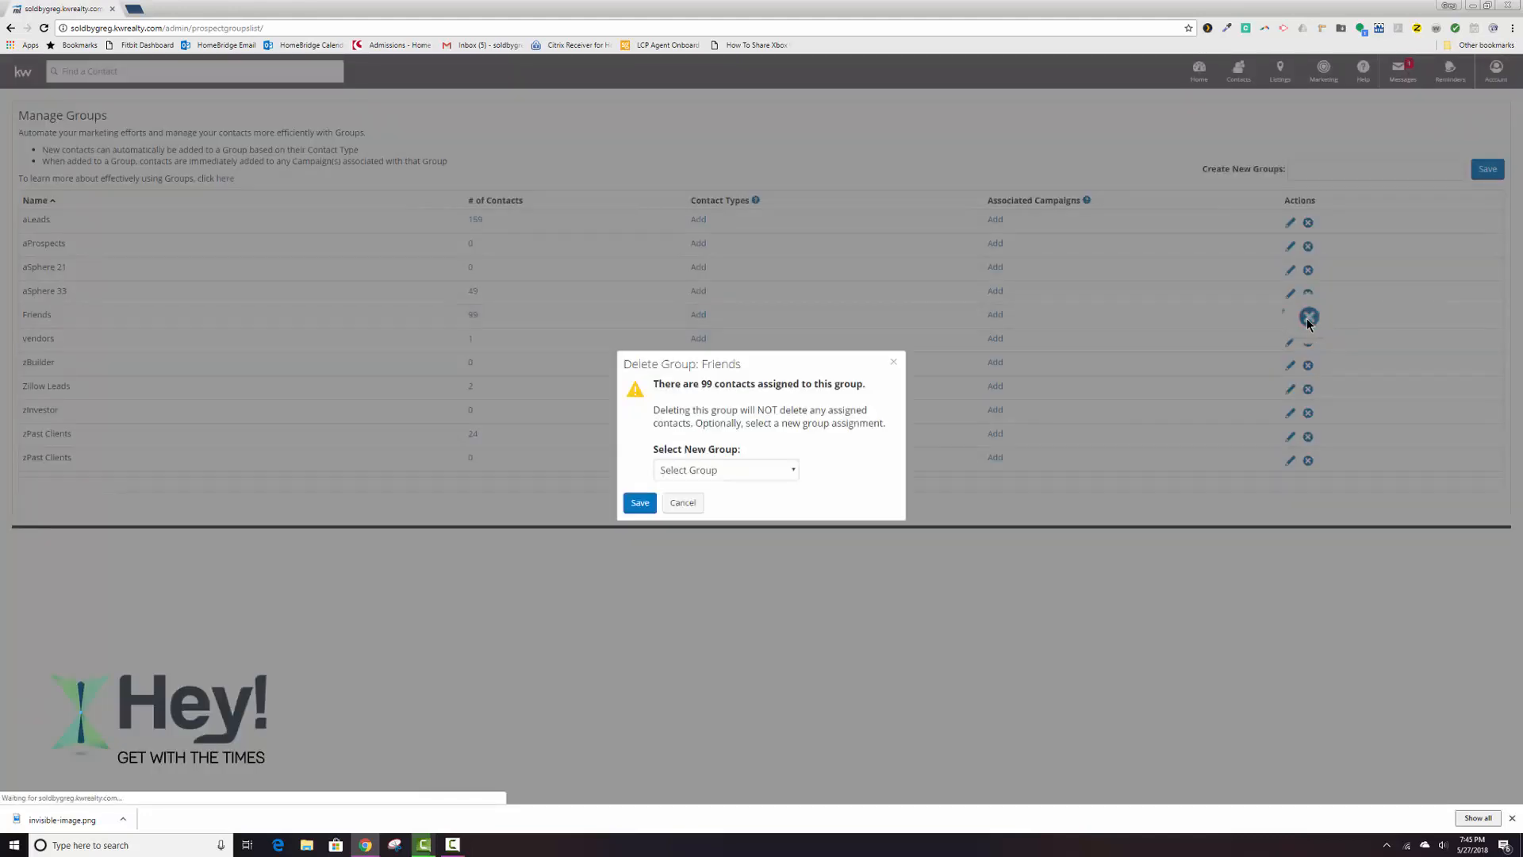
pyautogui.click(734, 469)
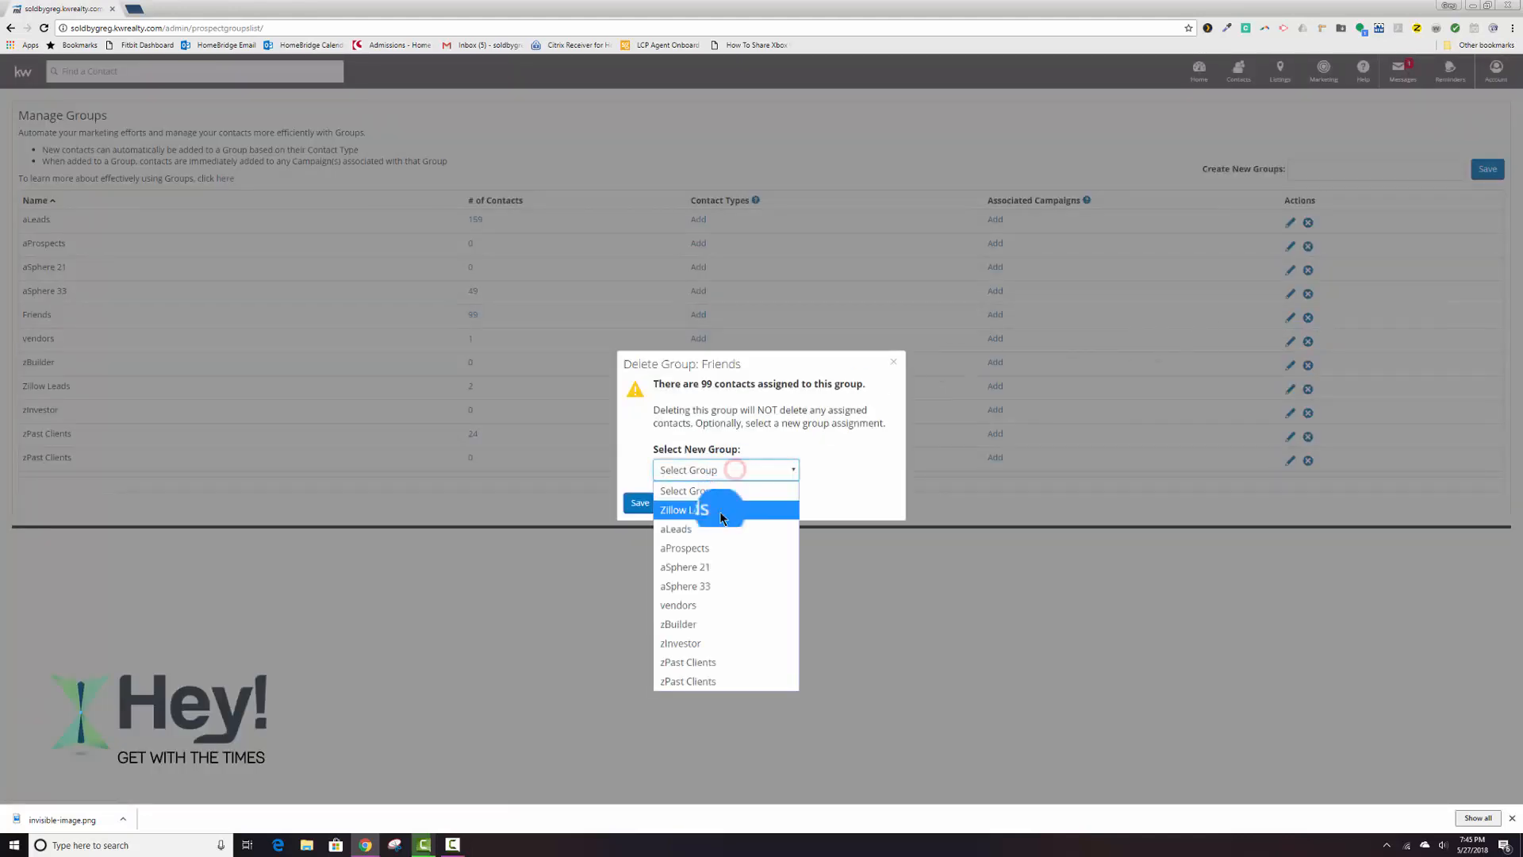
pyautogui.click(711, 565)
pyautogui.click(647, 503)
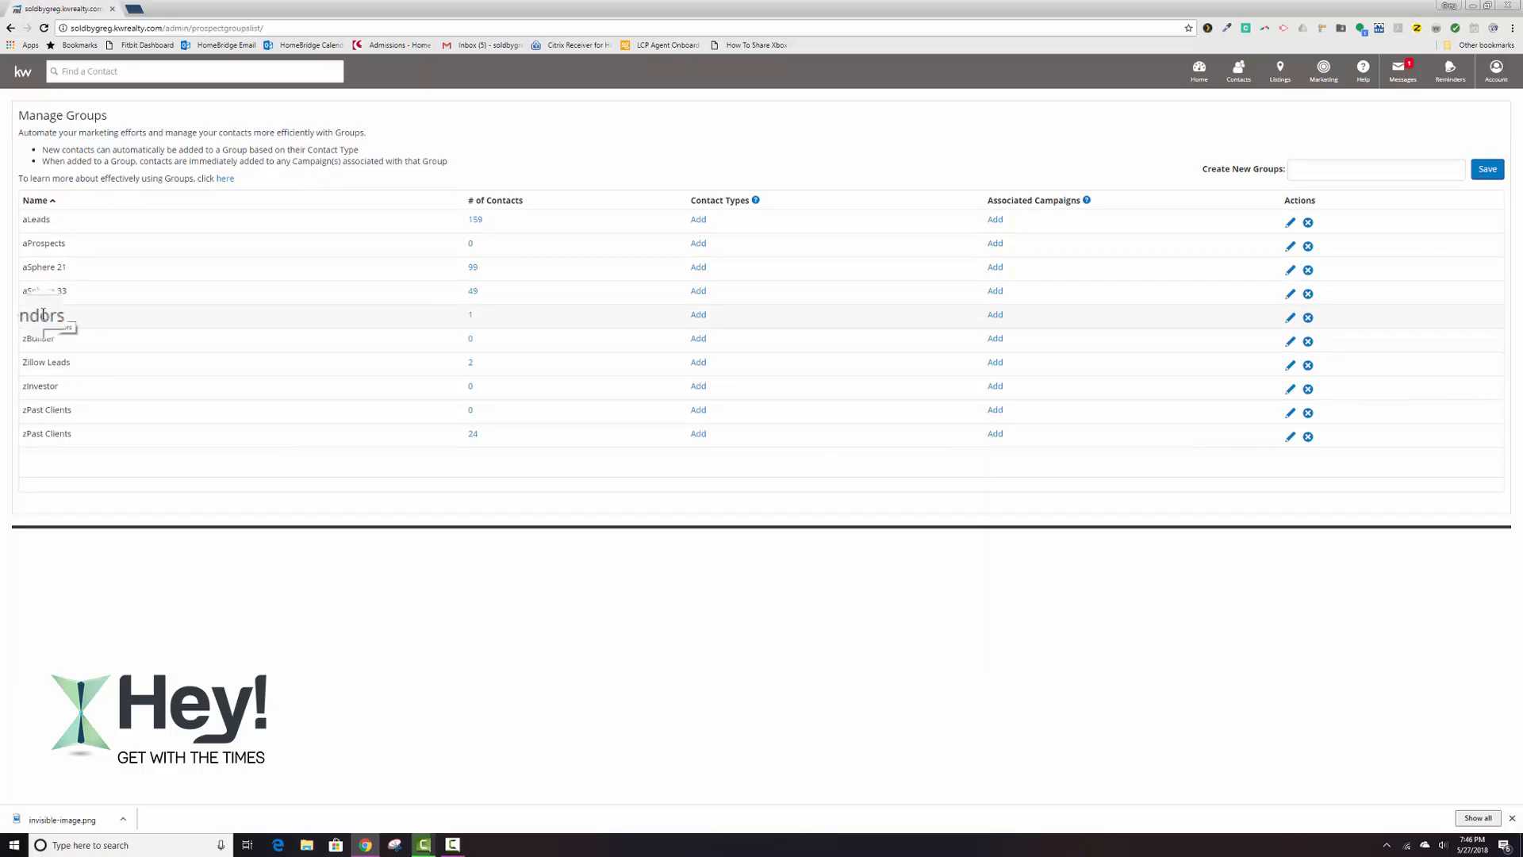
# Check which contacts belong to the vendors group and return to the group management page.
pyautogui.click(472, 320)
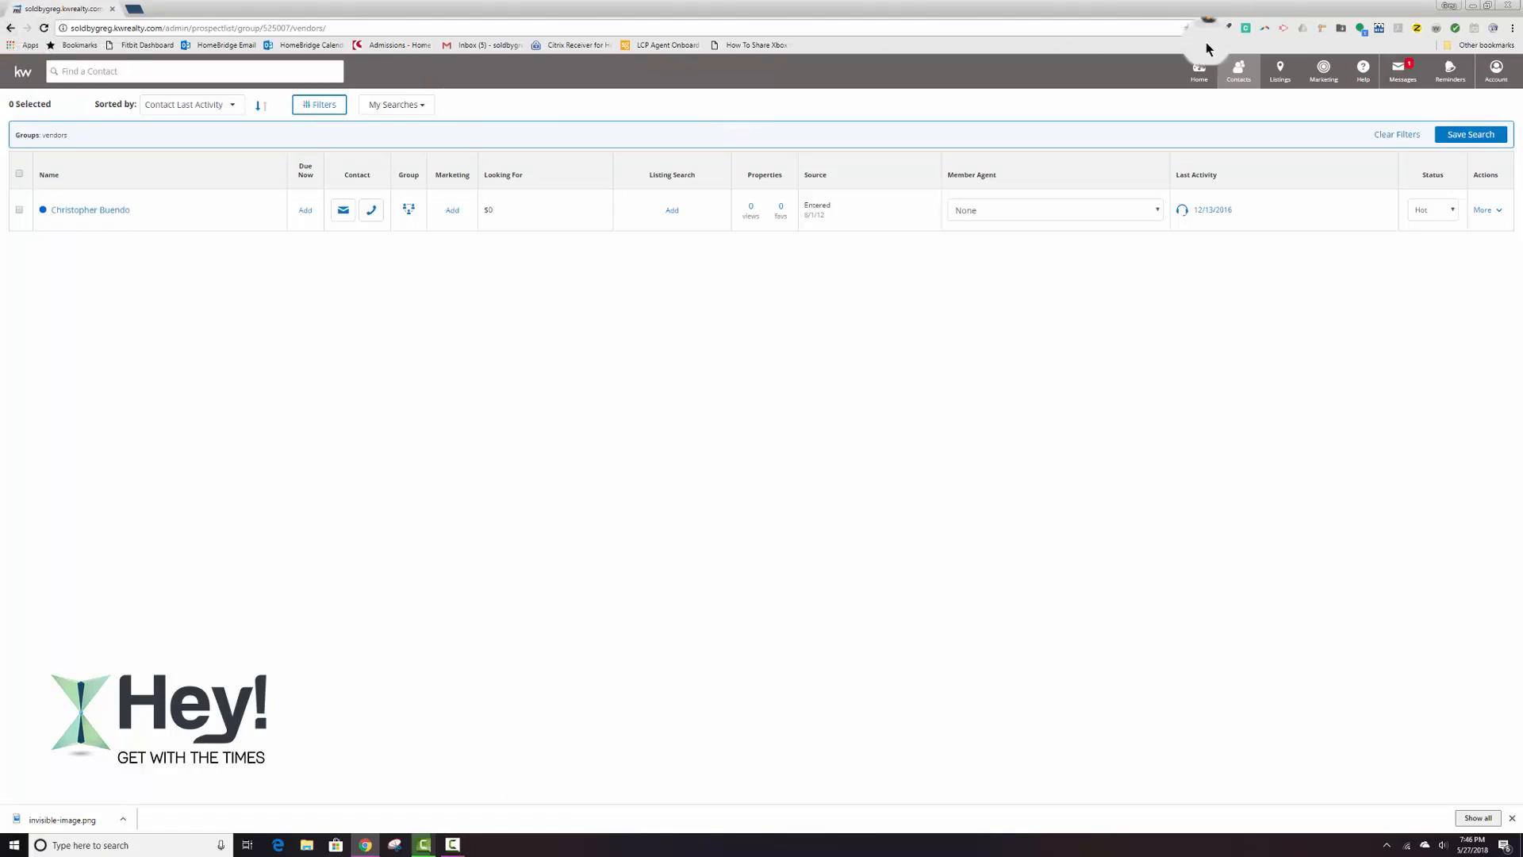
pyautogui.moveTo(1236, 73)
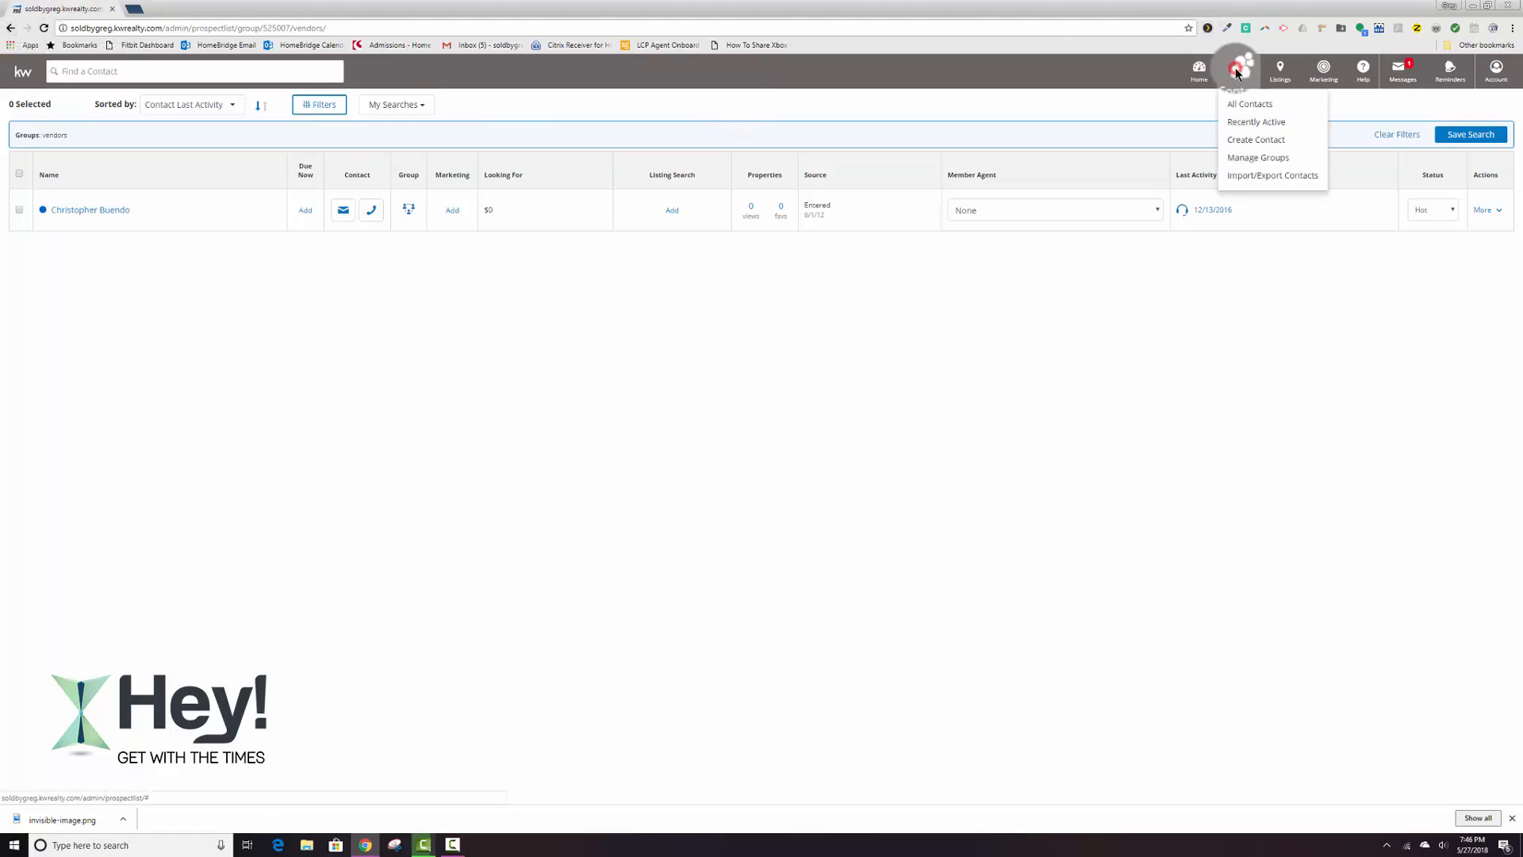
pyautogui.click(1246, 156)
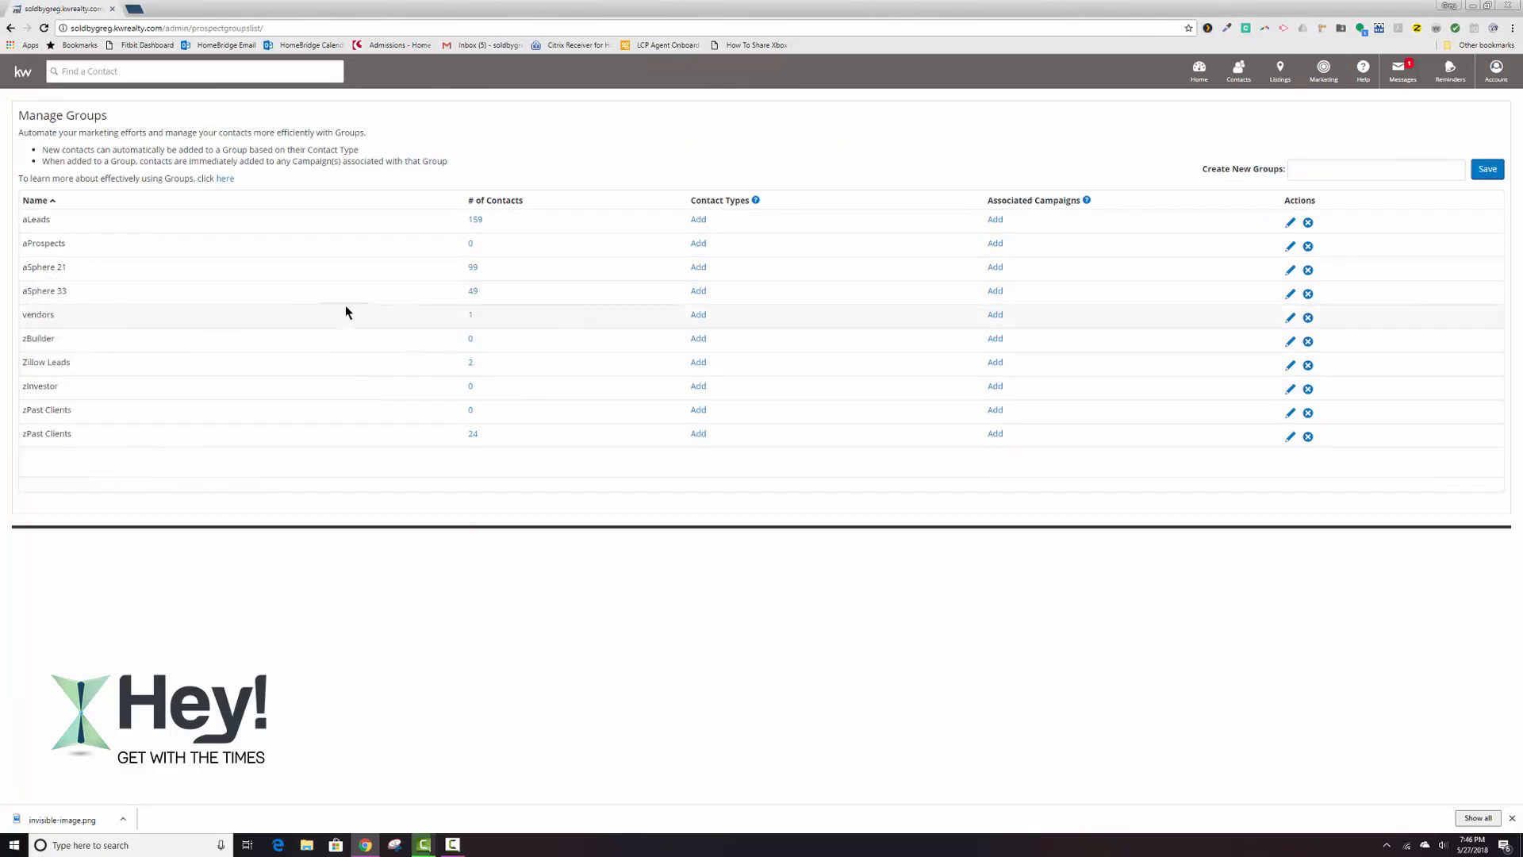
# Delete the vendors group and reassign its contact to the aSphere 21 group.
pyautogui.click(1308, 317)
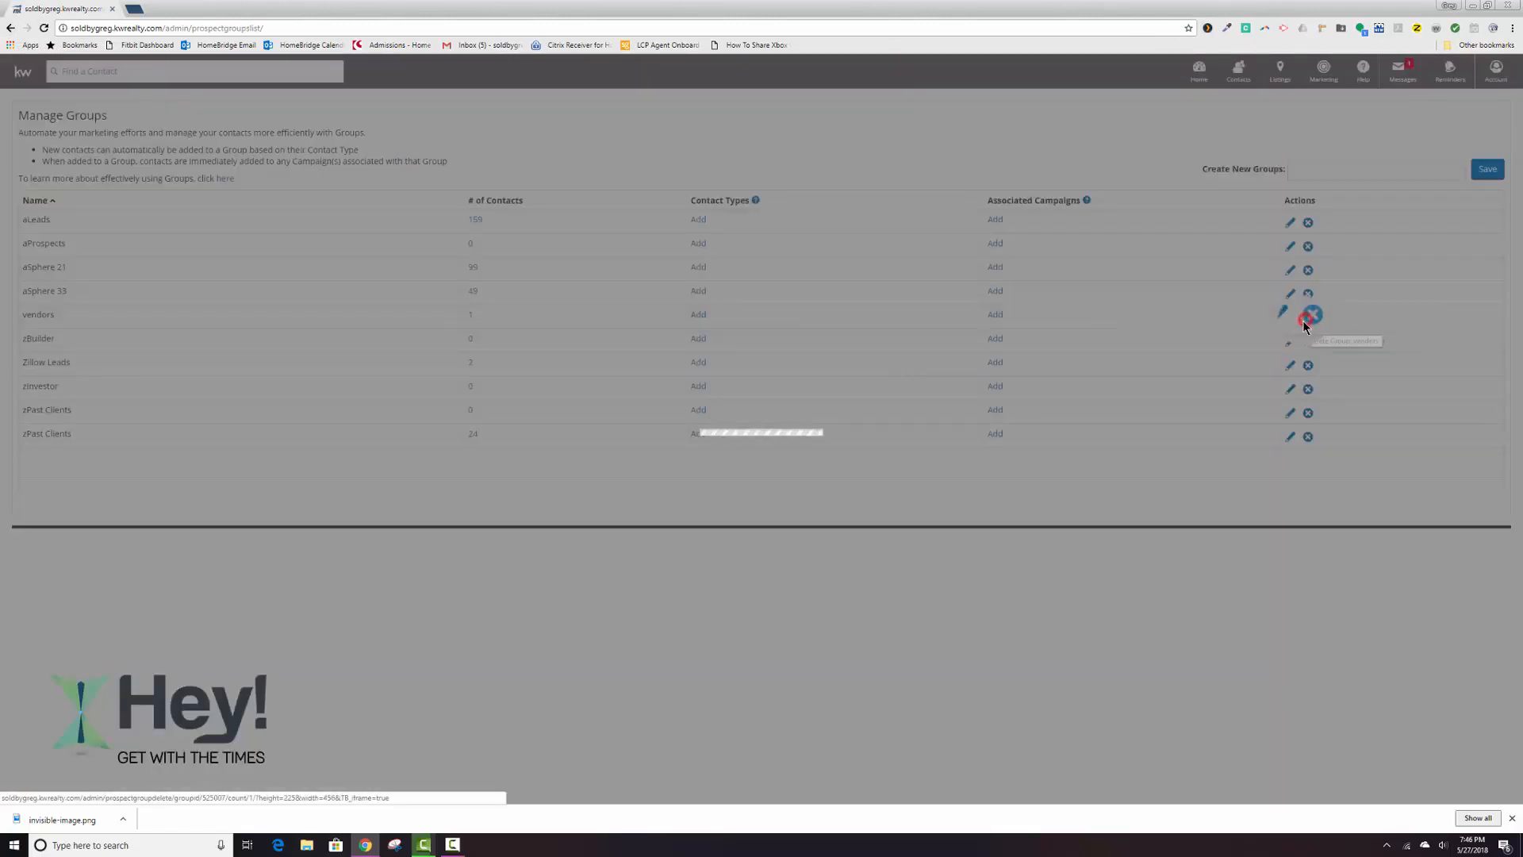
pyautogui.click(765, 468)
pyautogui.click(723, 571)
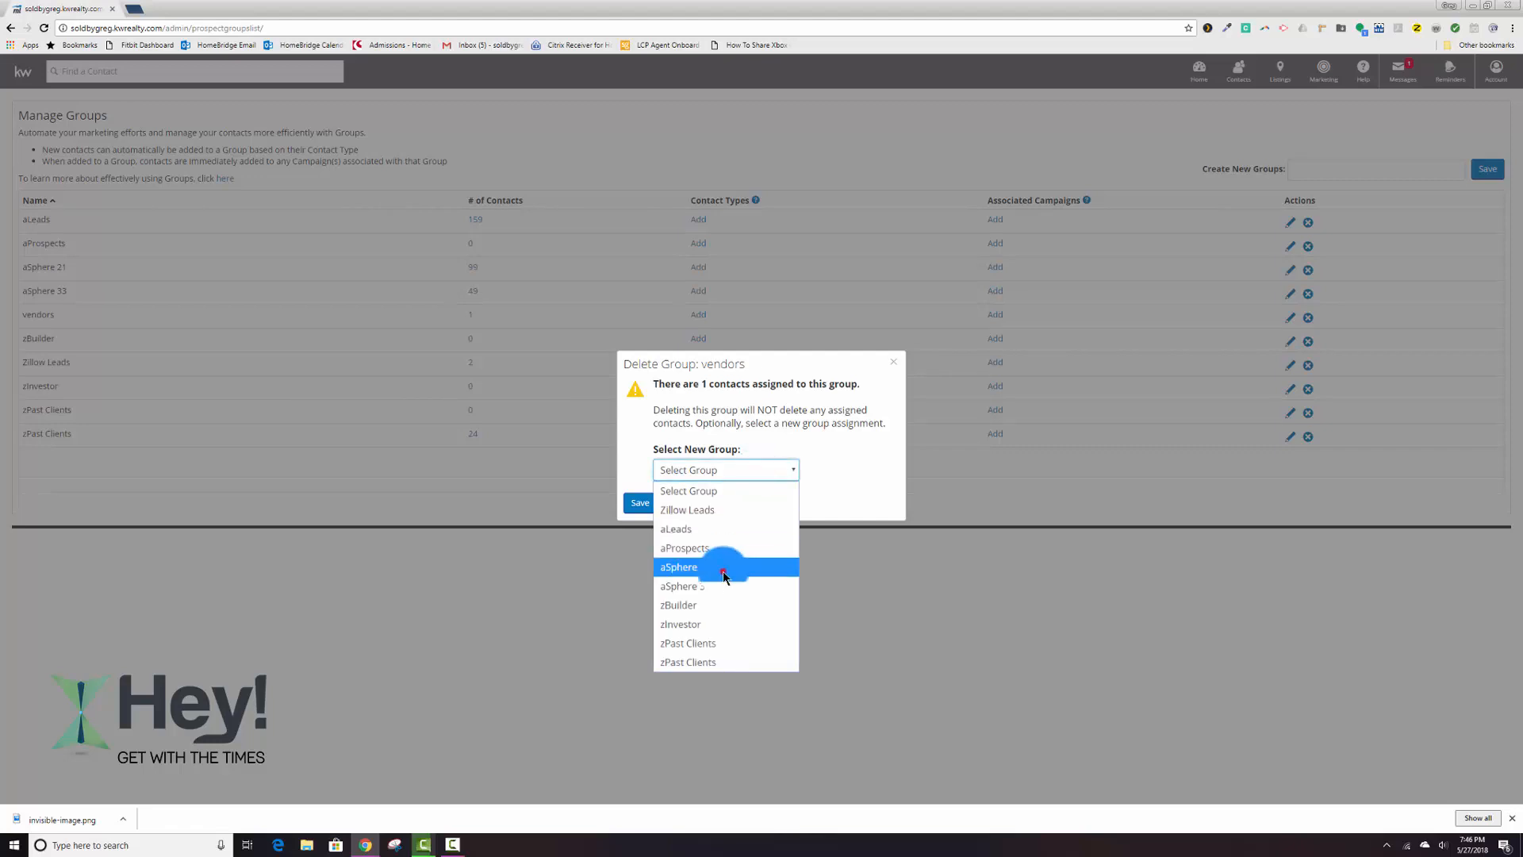
pyautogui.click(645, 506)
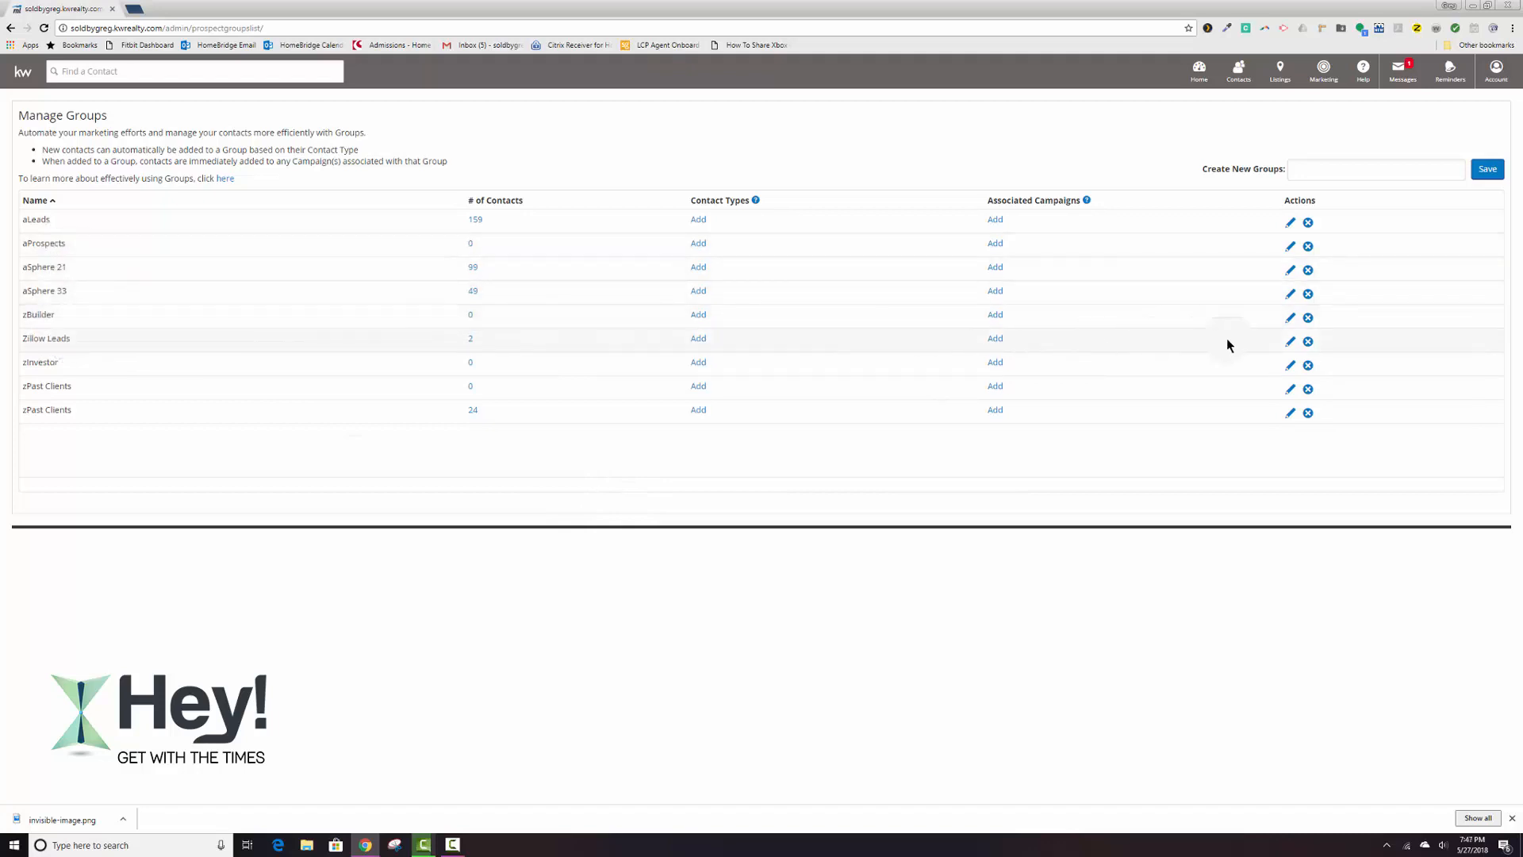
# Delete the Zillow Leads group with its contacts reassigned to aLeads, and delete the empty duplicate zPast Clients group.
pyautogui.click(1308, 341)
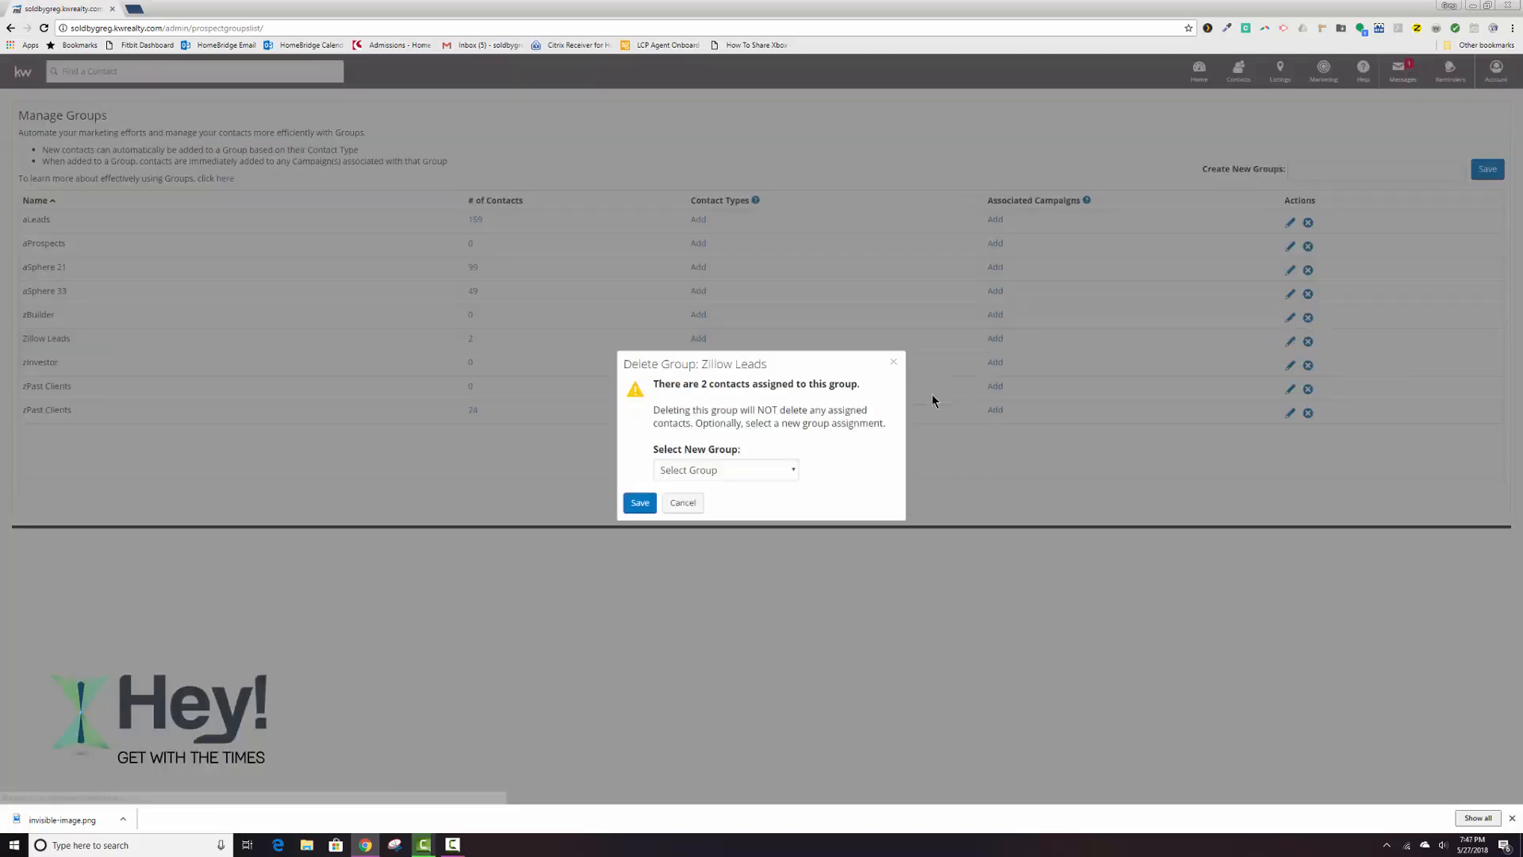
pyautogui.click(793, 470)
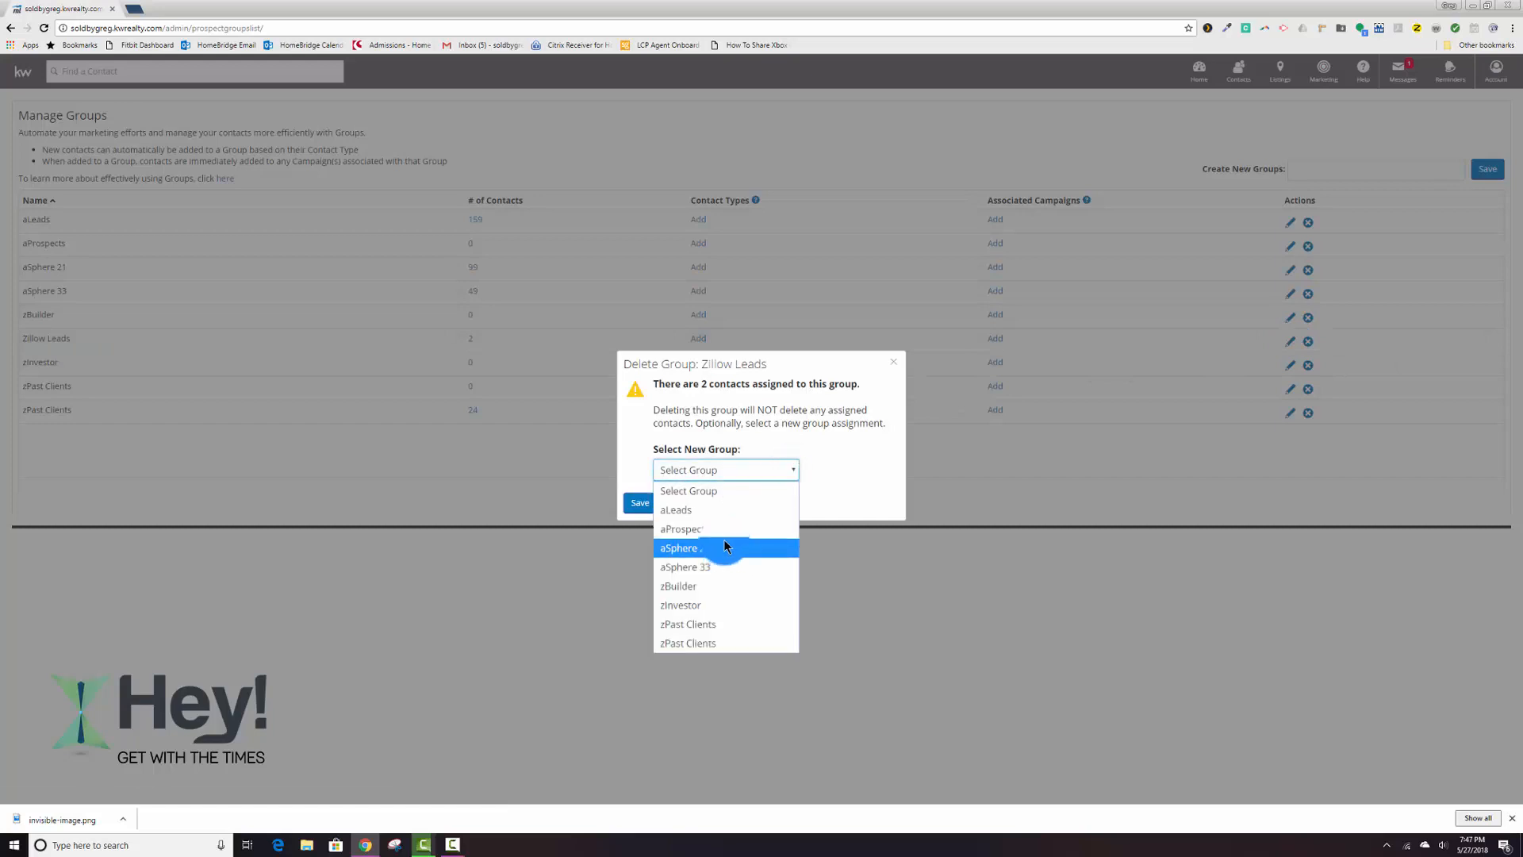
pyautogui.click(676, 509)
pyautogui.click(640, 502)
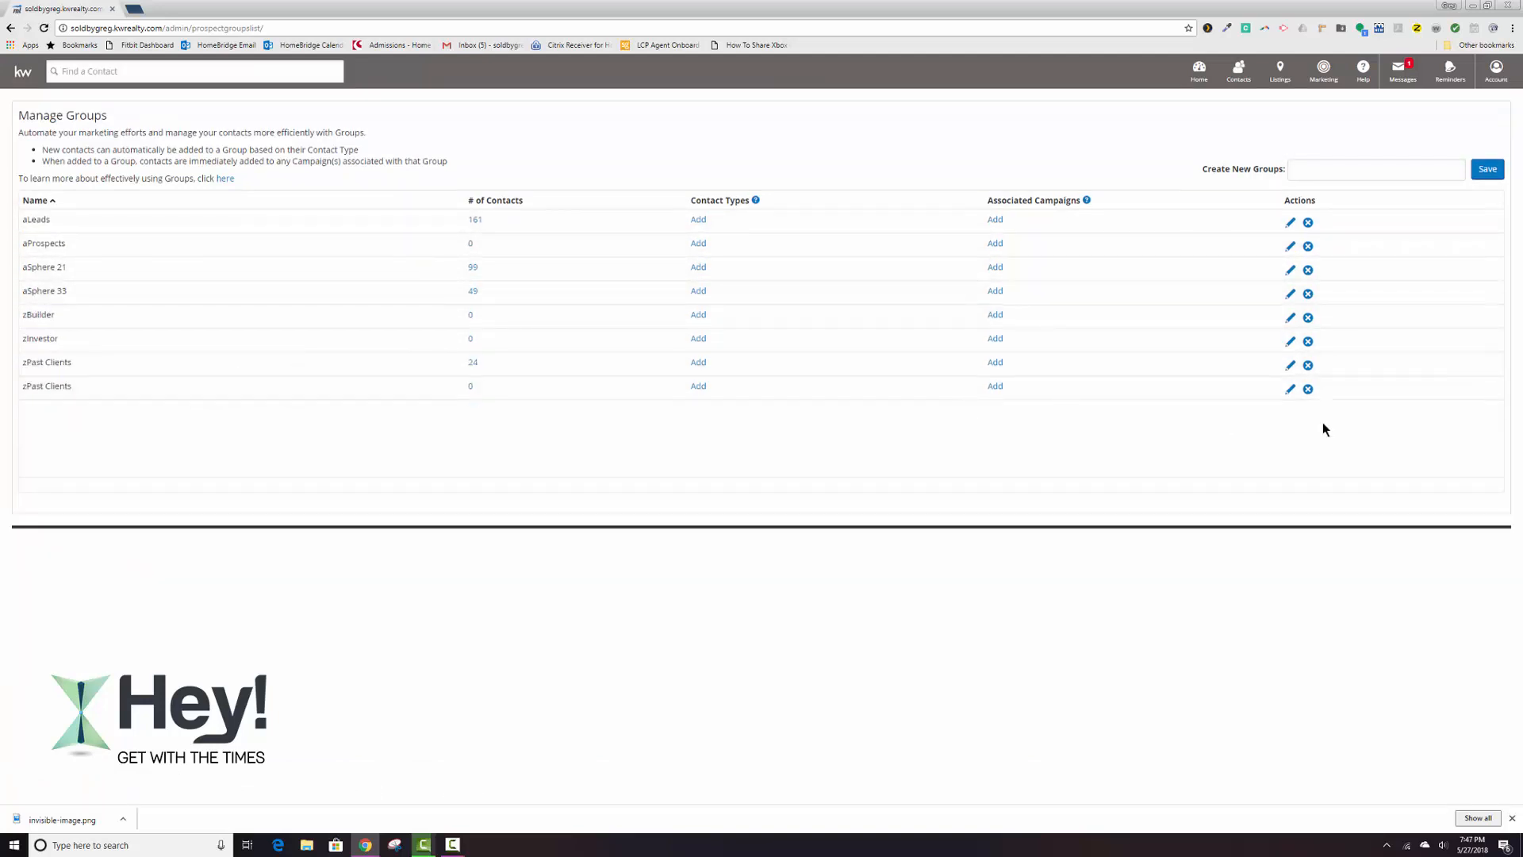
pyautogui.click(1307, 389)
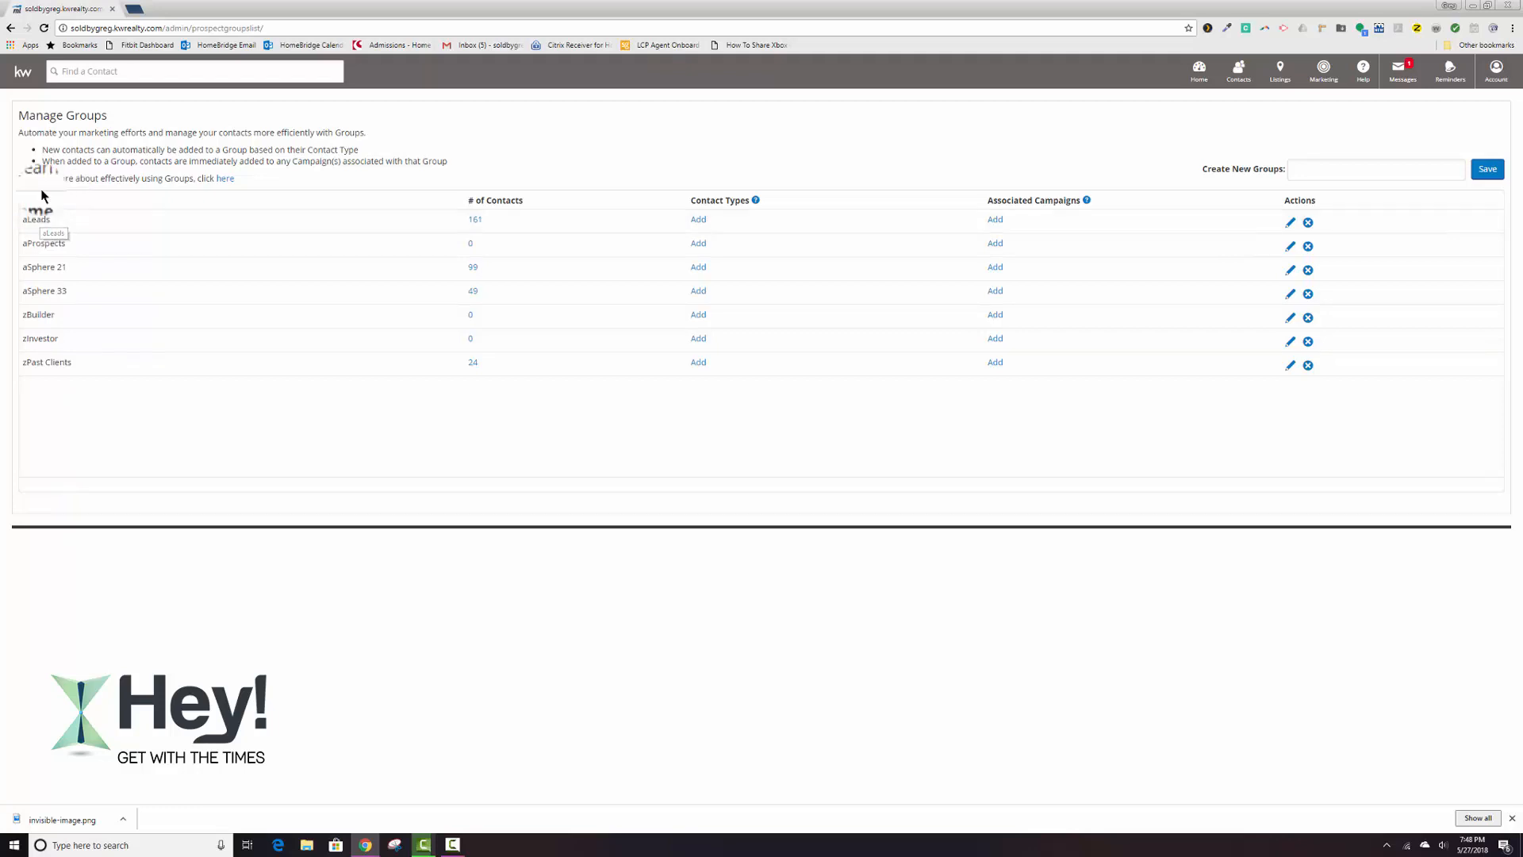
# Open the list of all contacts and clear the search filters, including the vendors group filter, to show every contact.
pyautogui.click(1243, 76)
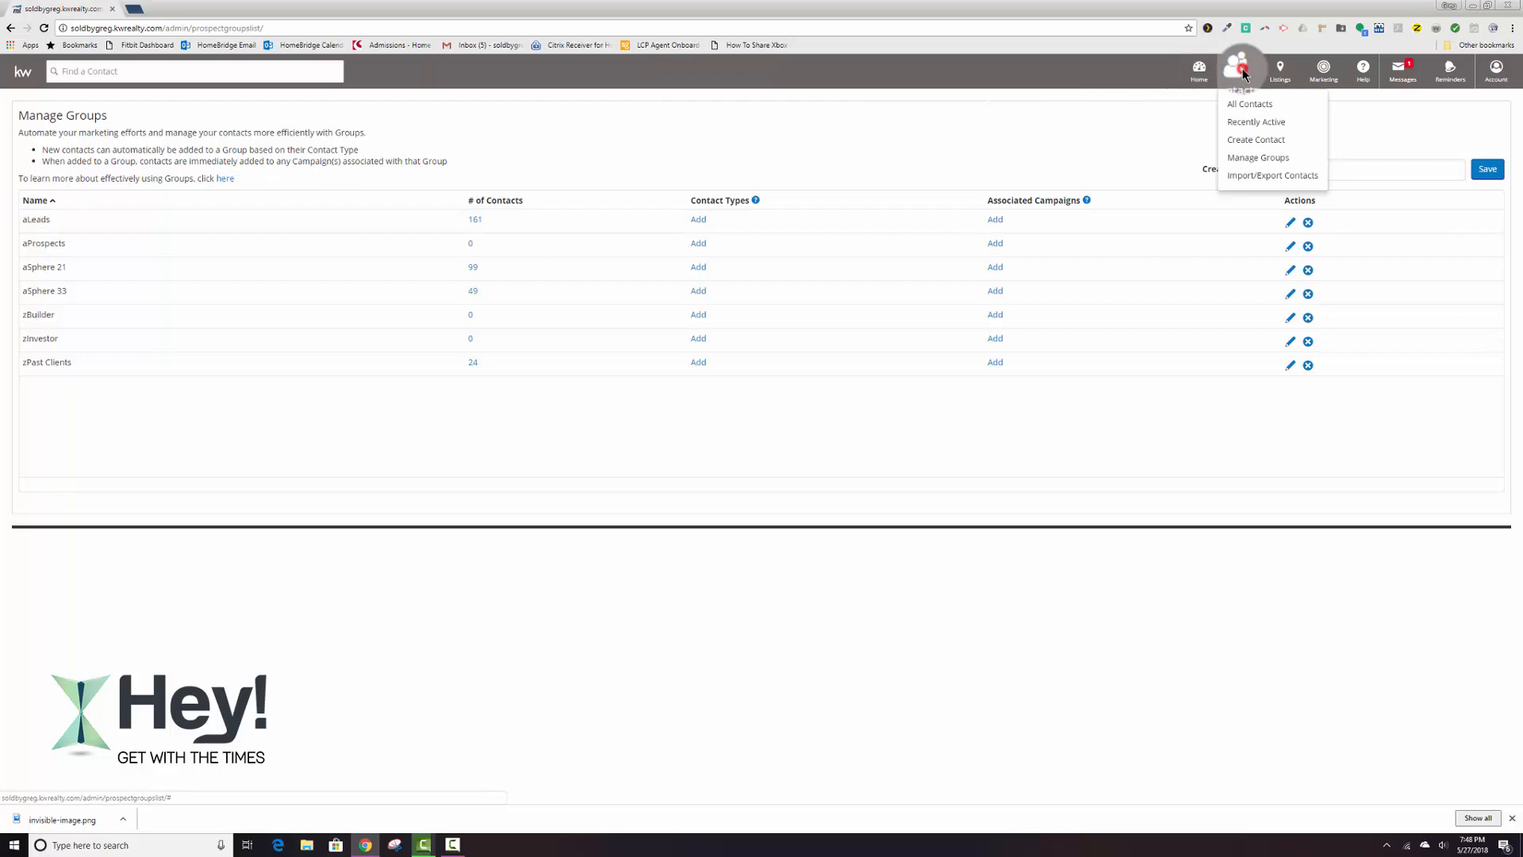
pyautogui.click(1251, 108)
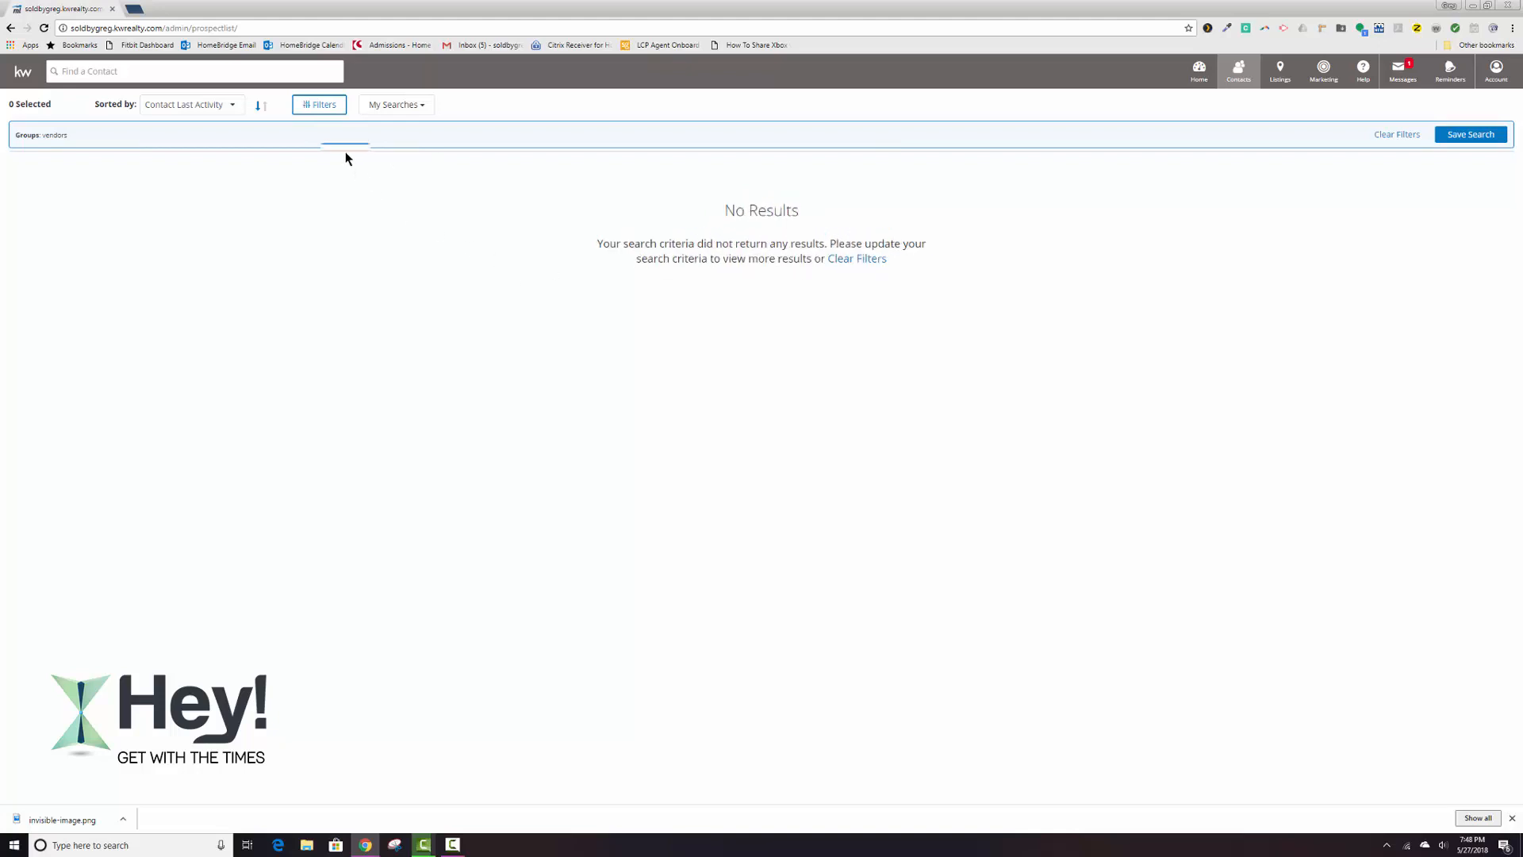
pyautogui.click(324, 107)
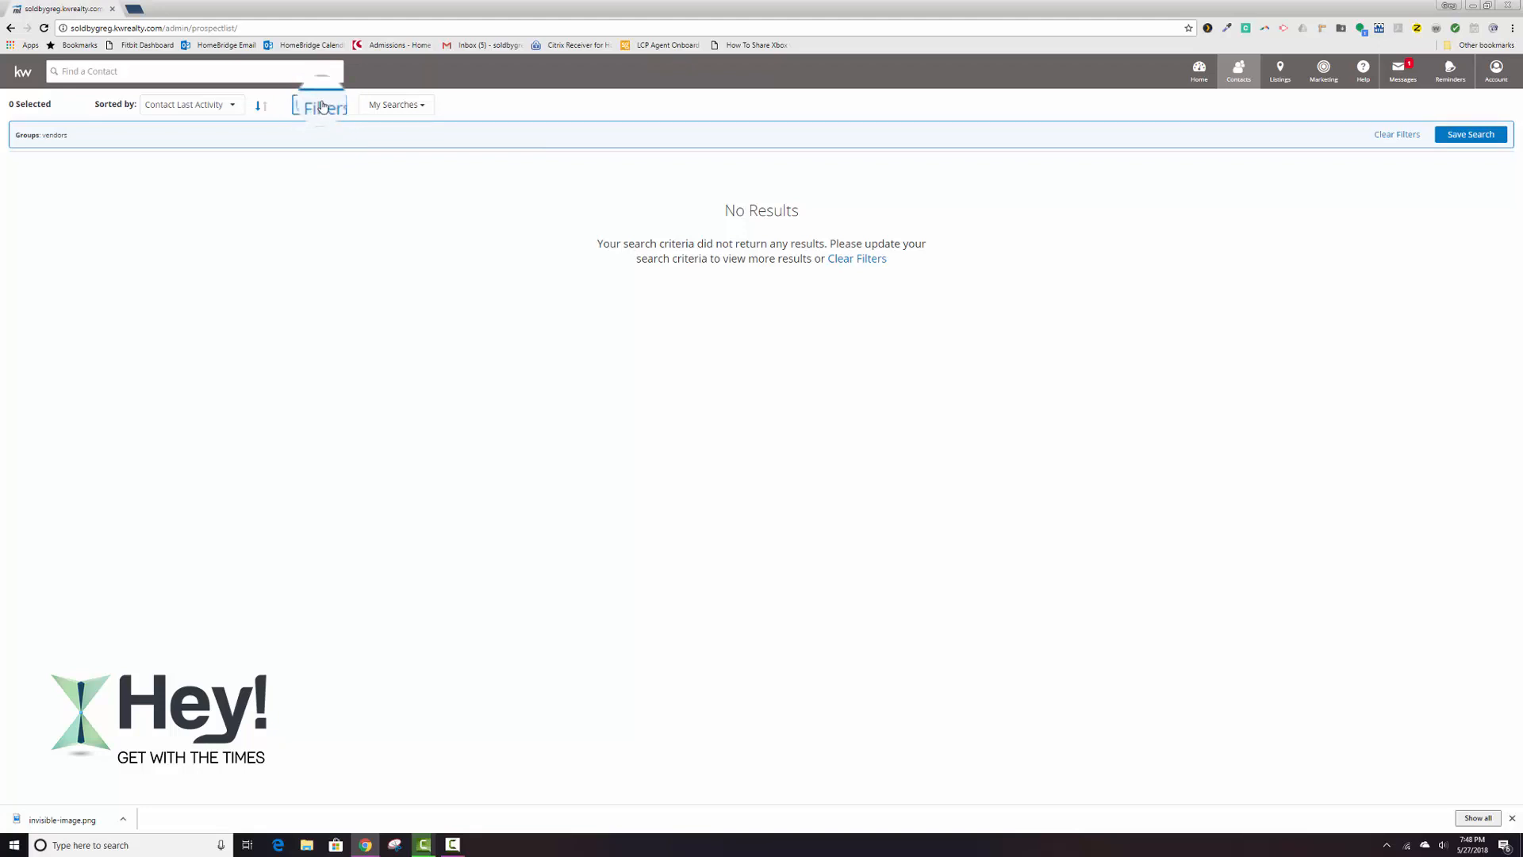
pyautogui.click(320, 108)
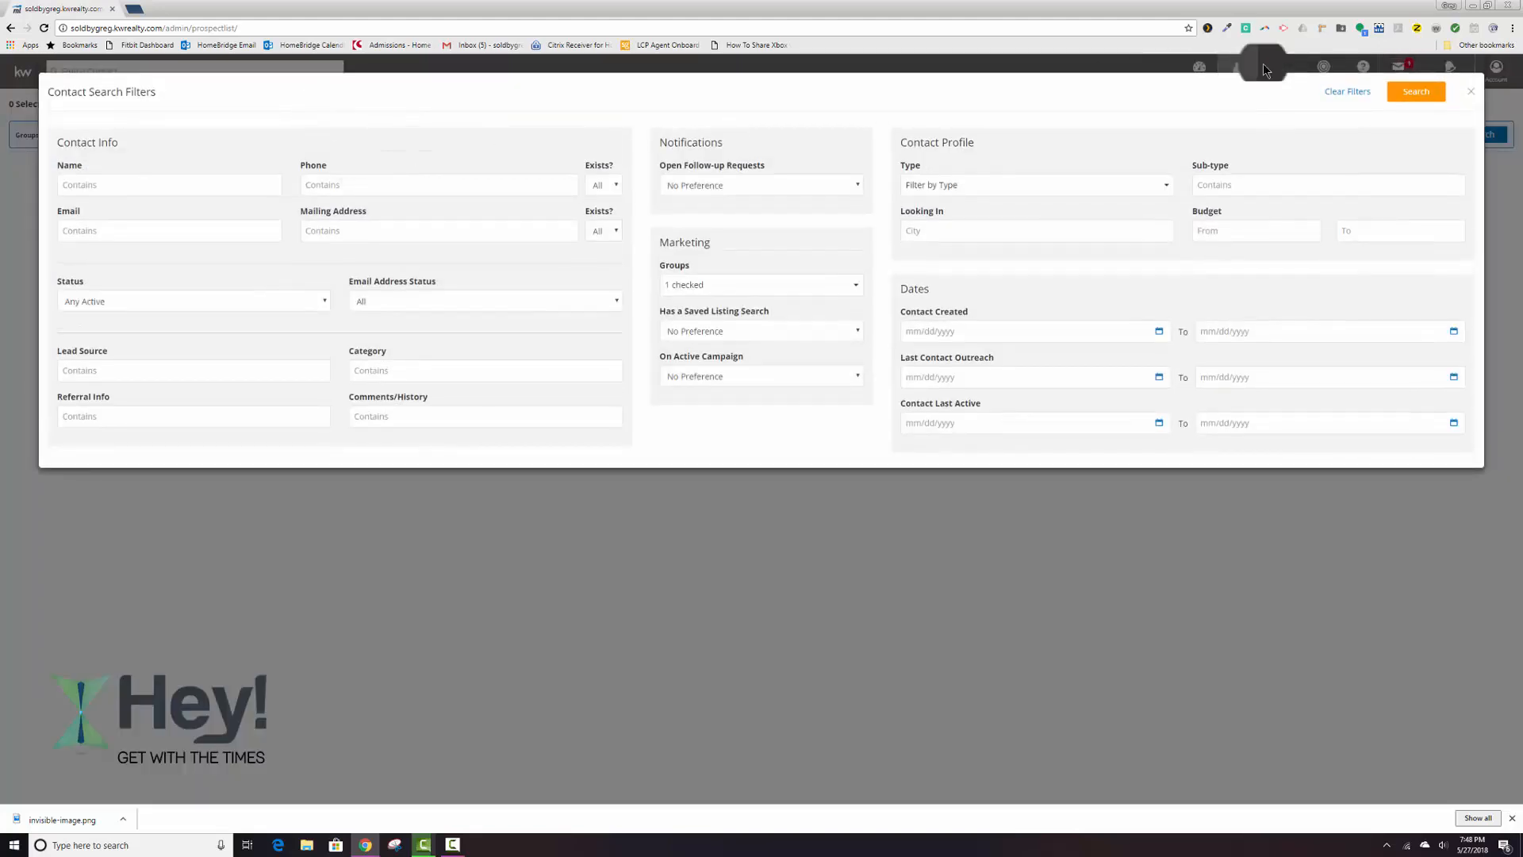
pyautogui.click(1351, 92)
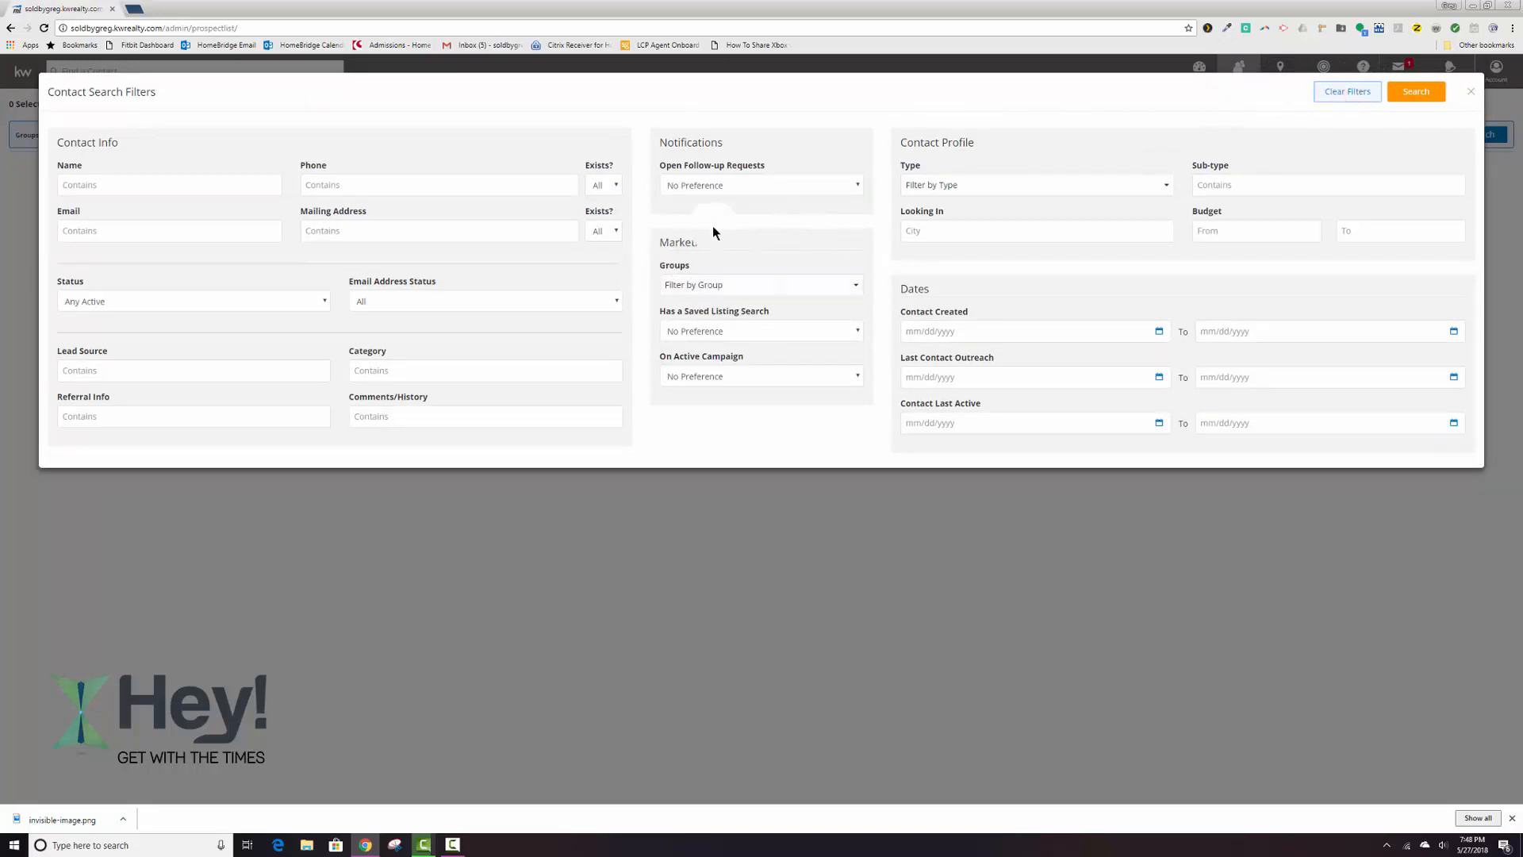
pyautogui.click(687, 284)
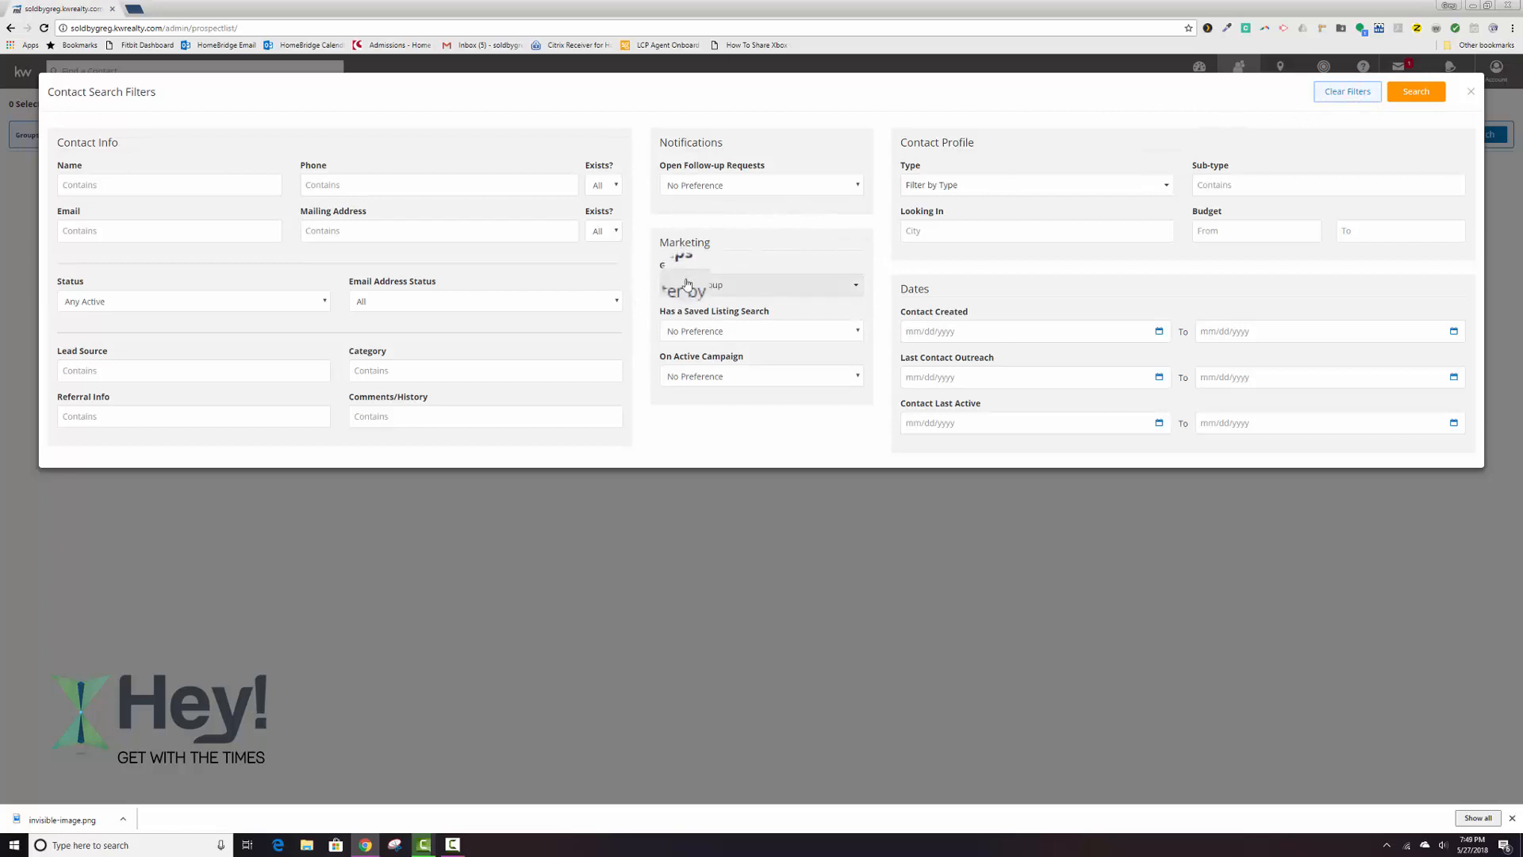
pyautogui.click(1348, 91)
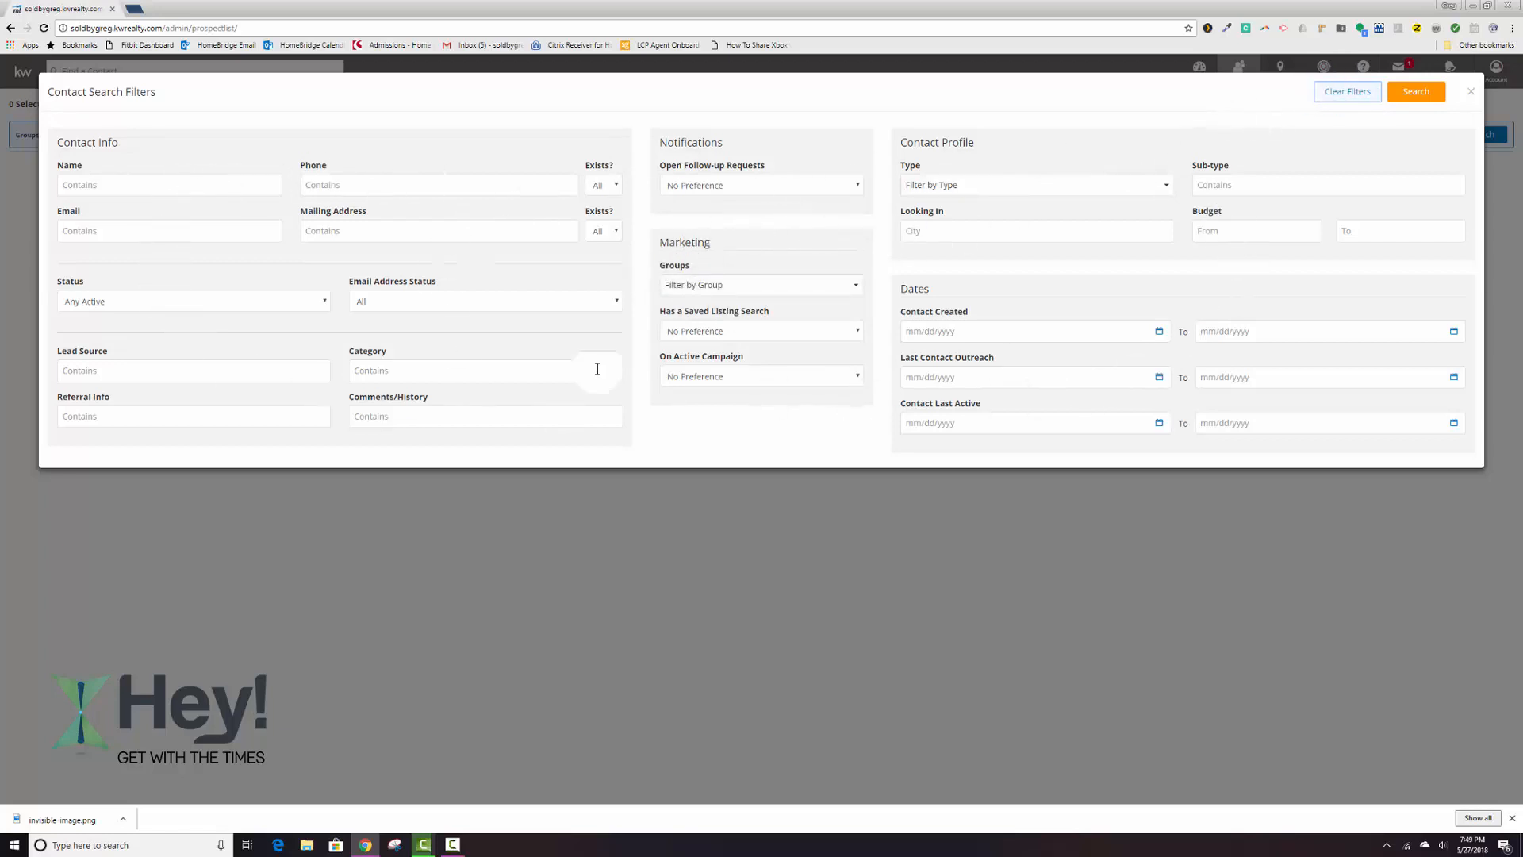
pyautogui.click(1416, 91)
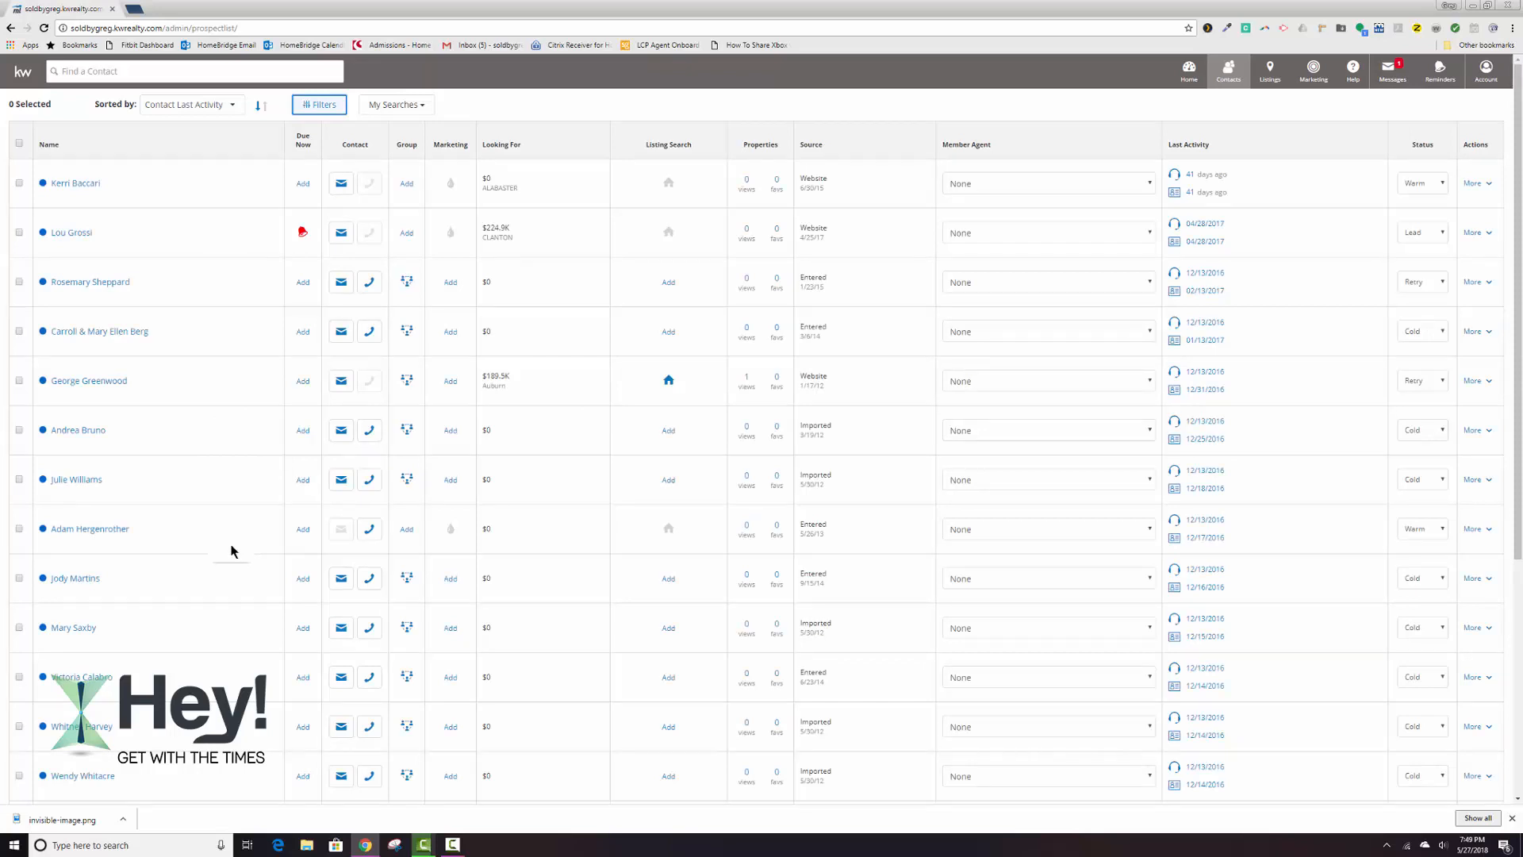
# Select all contacts to check the total, rerun the search without filters, and deselect all contacts.
pyautogui.click(19, 145)
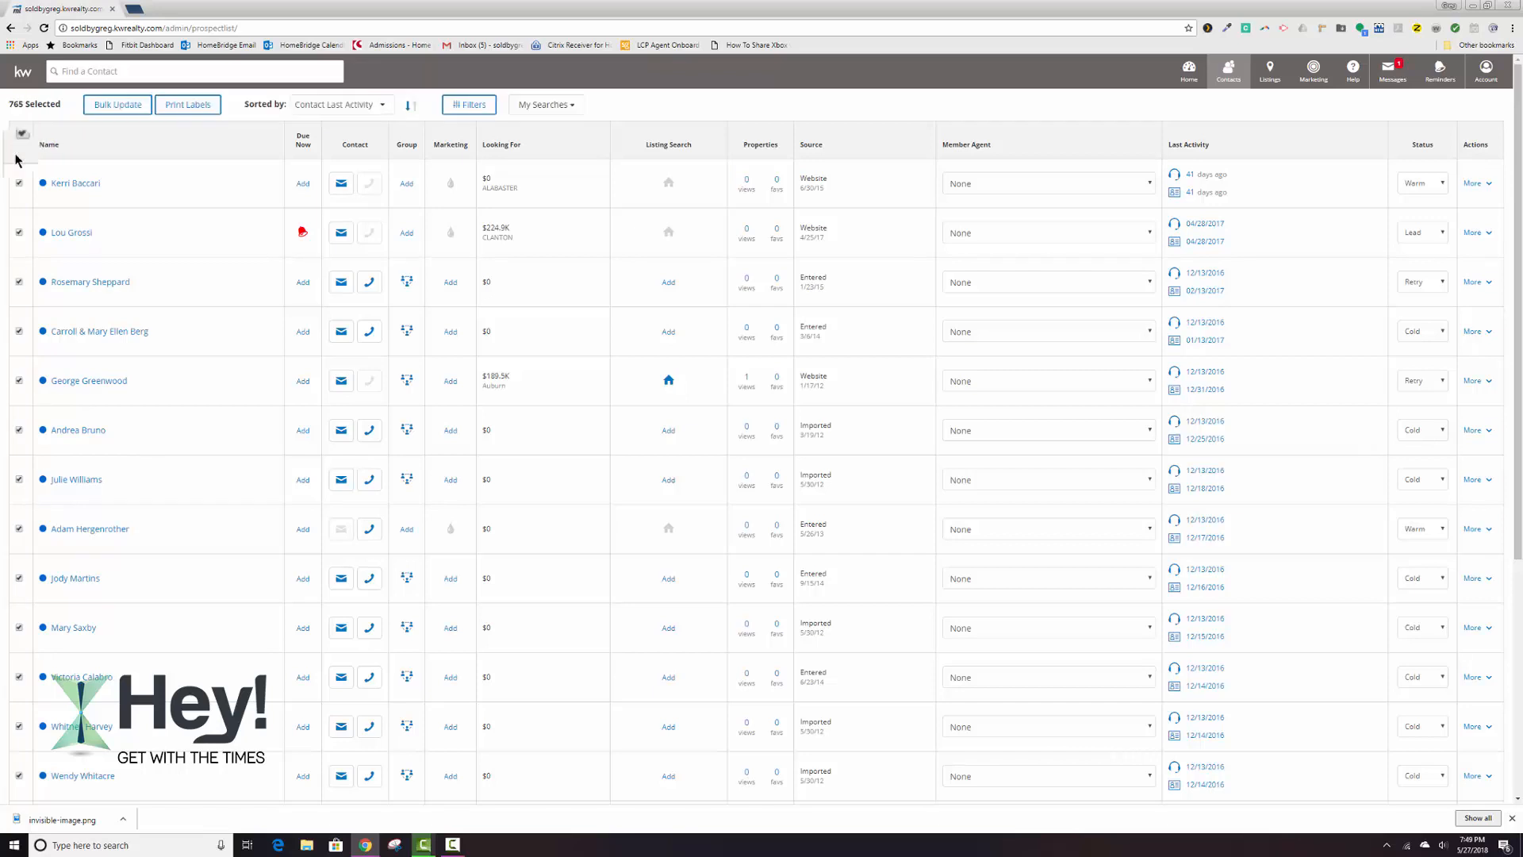
pyautogui.moveTo(10, 106); pyautogui.dragTo(59, 100)
pyautogui.click(27, 103)
pyautogui.click(479, 110)
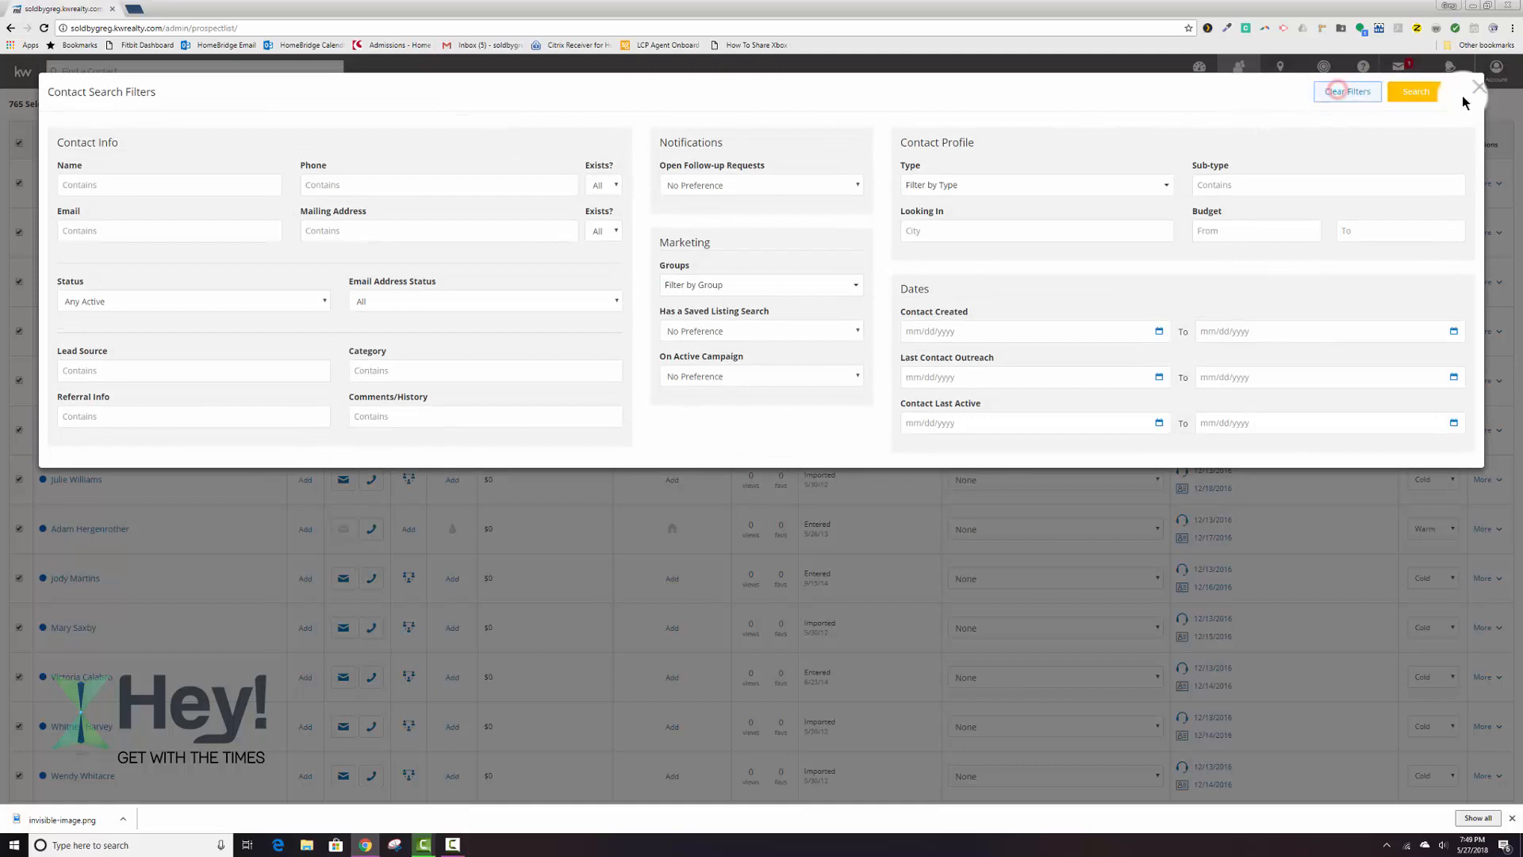
pyautogui.click(1414, 92)
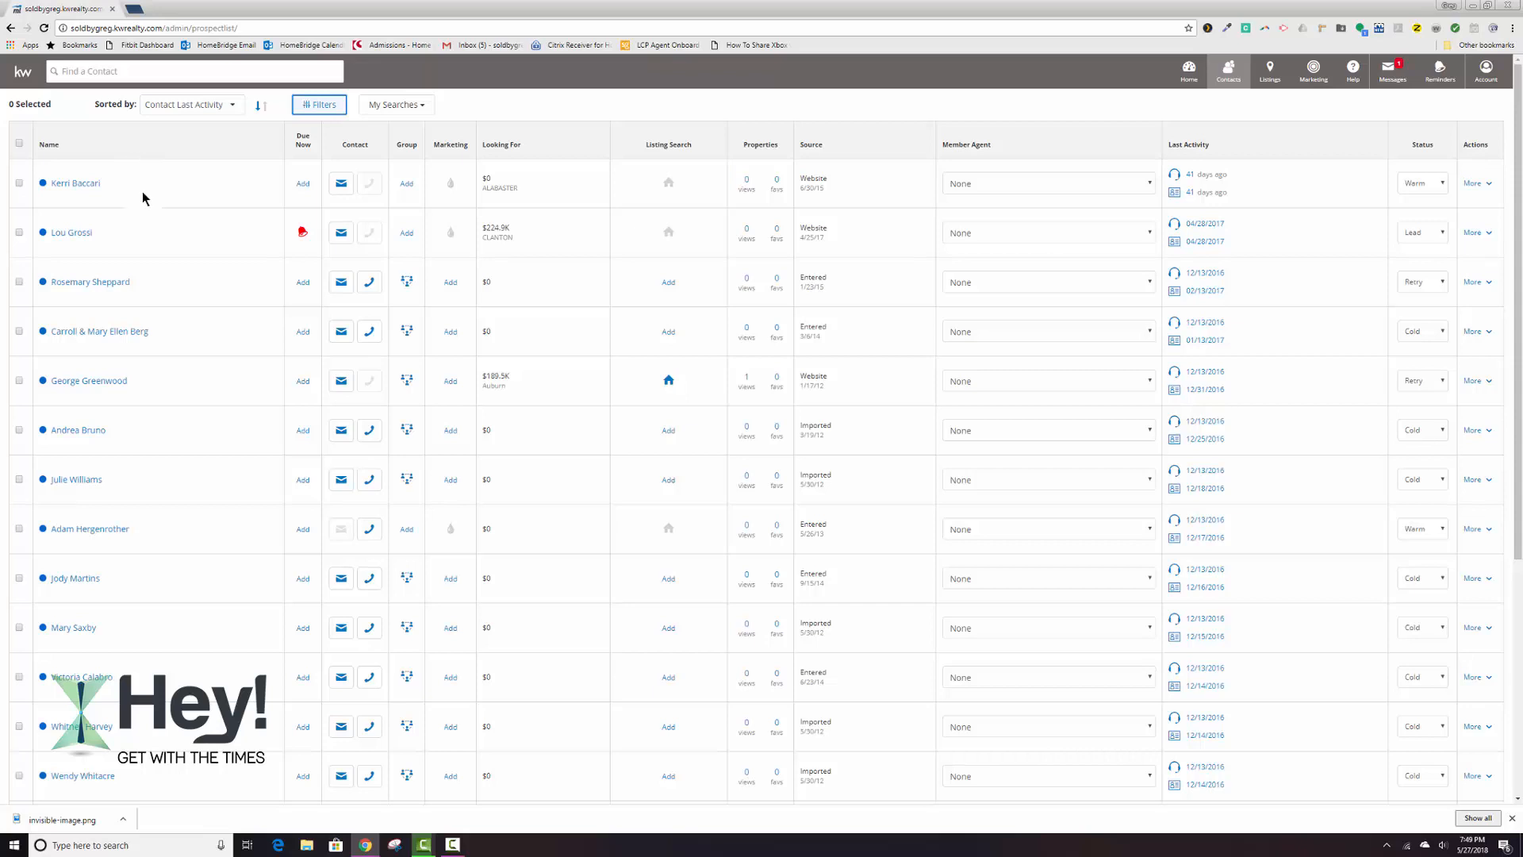
pyautogui.click(18, 145)
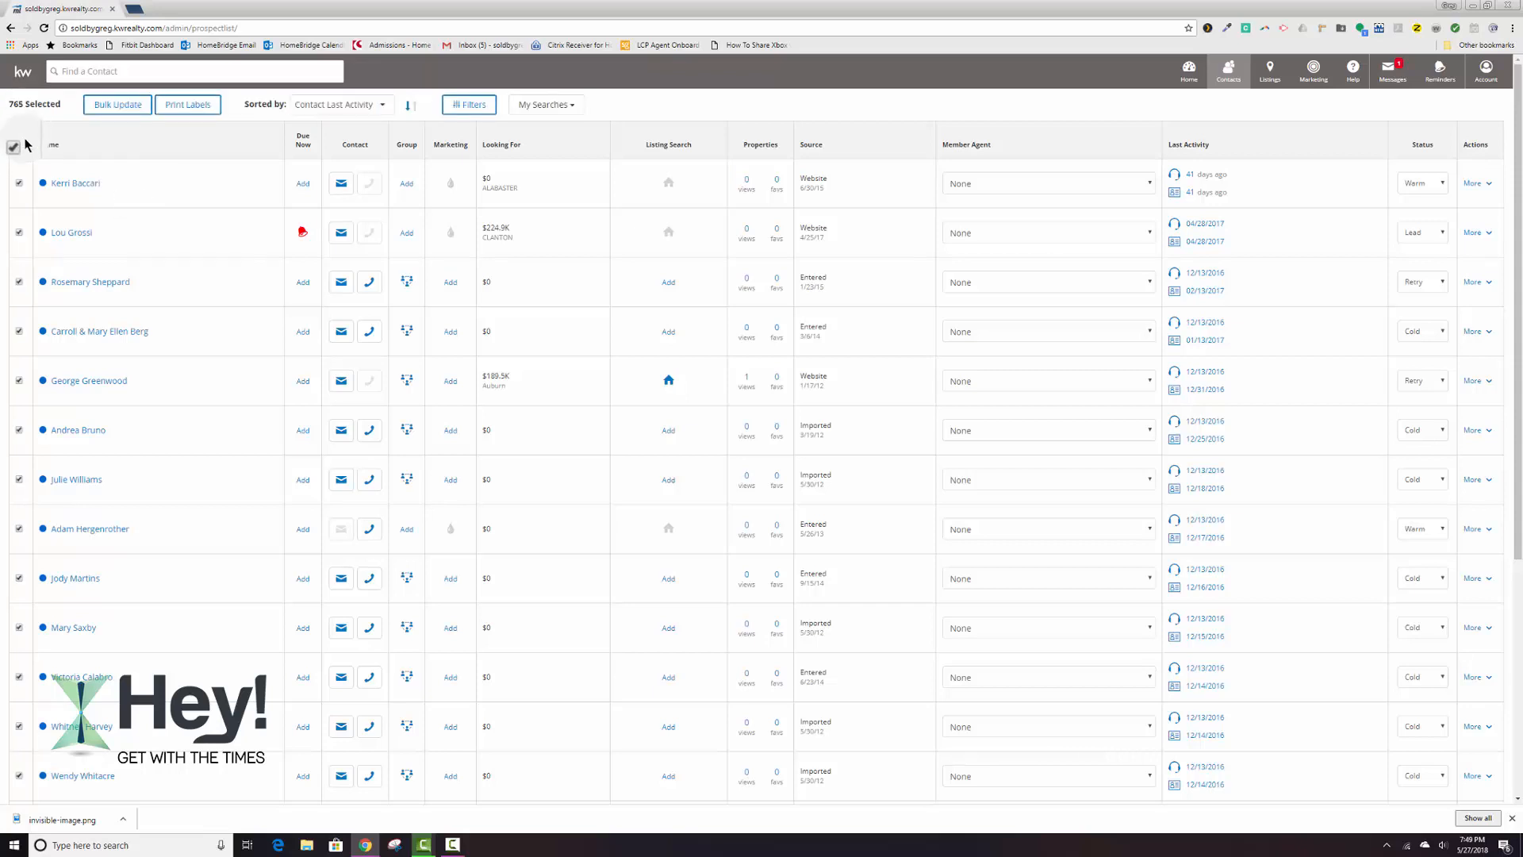
pyautogui.click(18, 143)
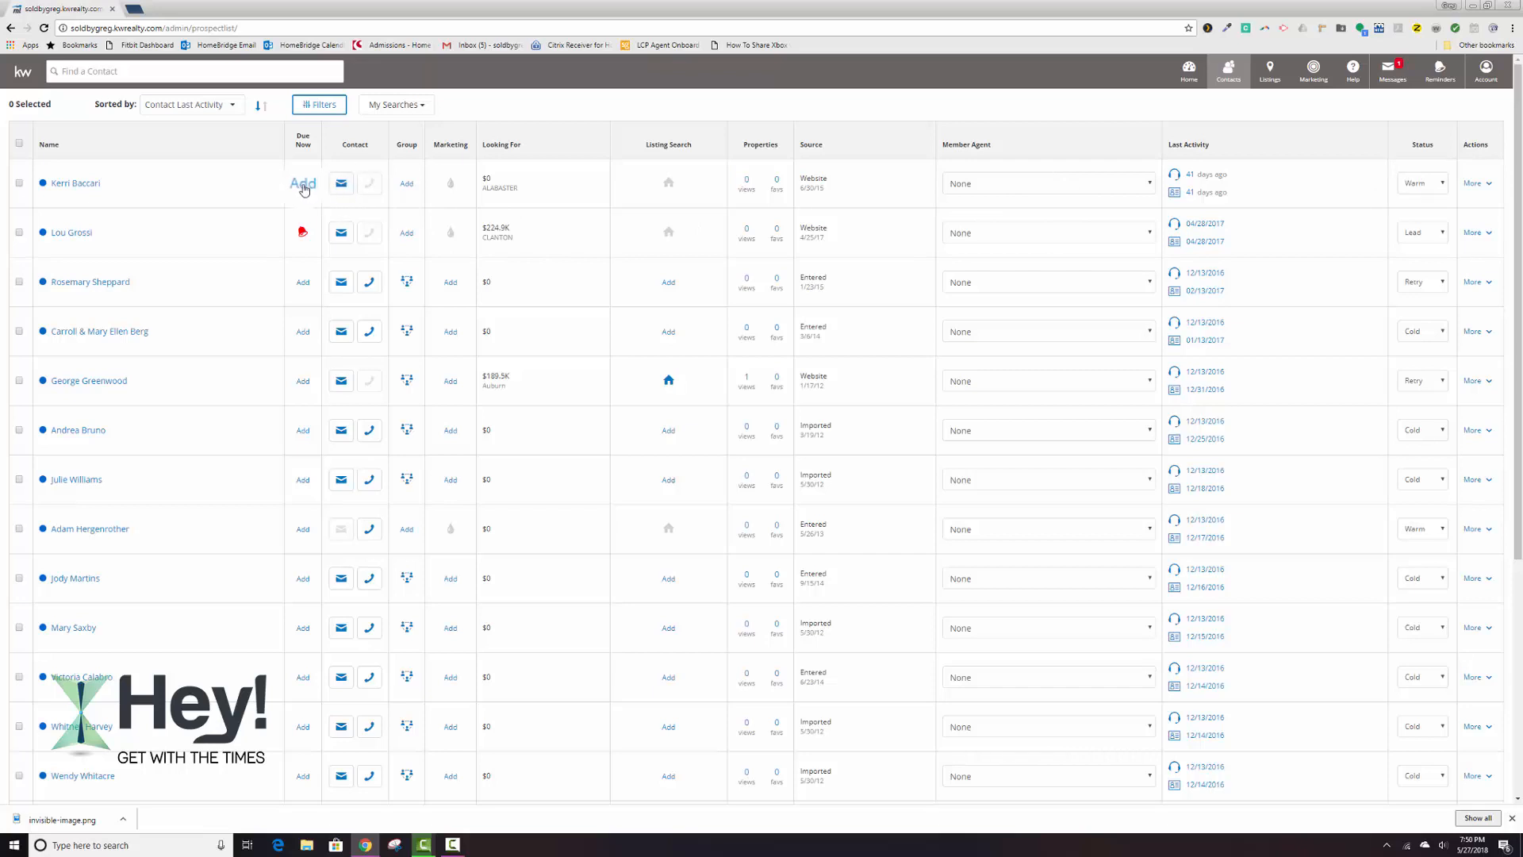
# View the reminder form for the first listed contact and close it without saving.
pyautogui.click(303, 186)
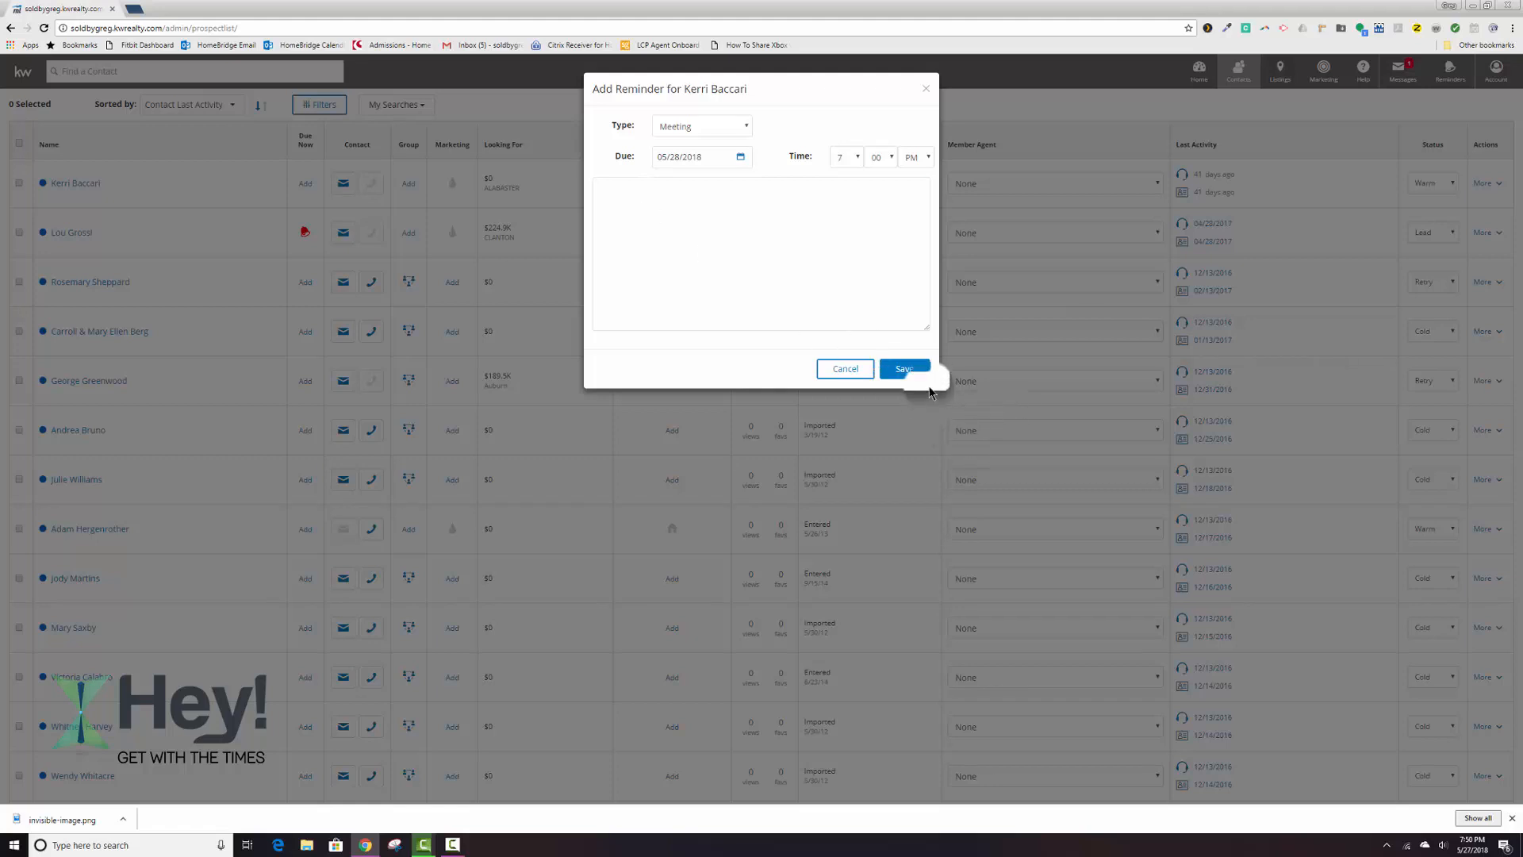
pyautogui.click(831, 368)
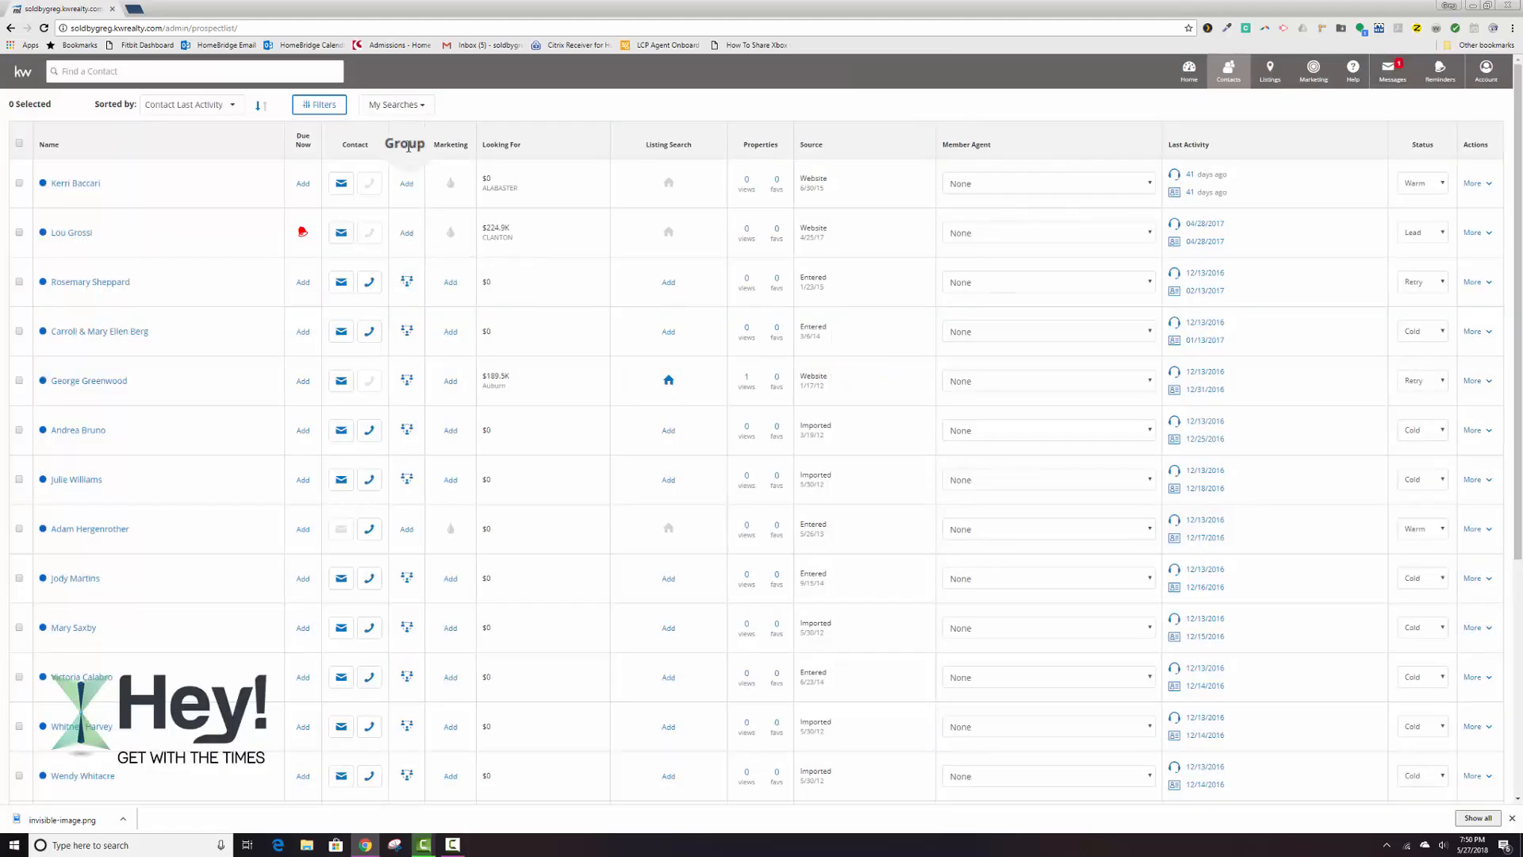
# Assign the first listed contact to the aSphere 33 group and save the assignment.
pyautogui.click(406, 184)
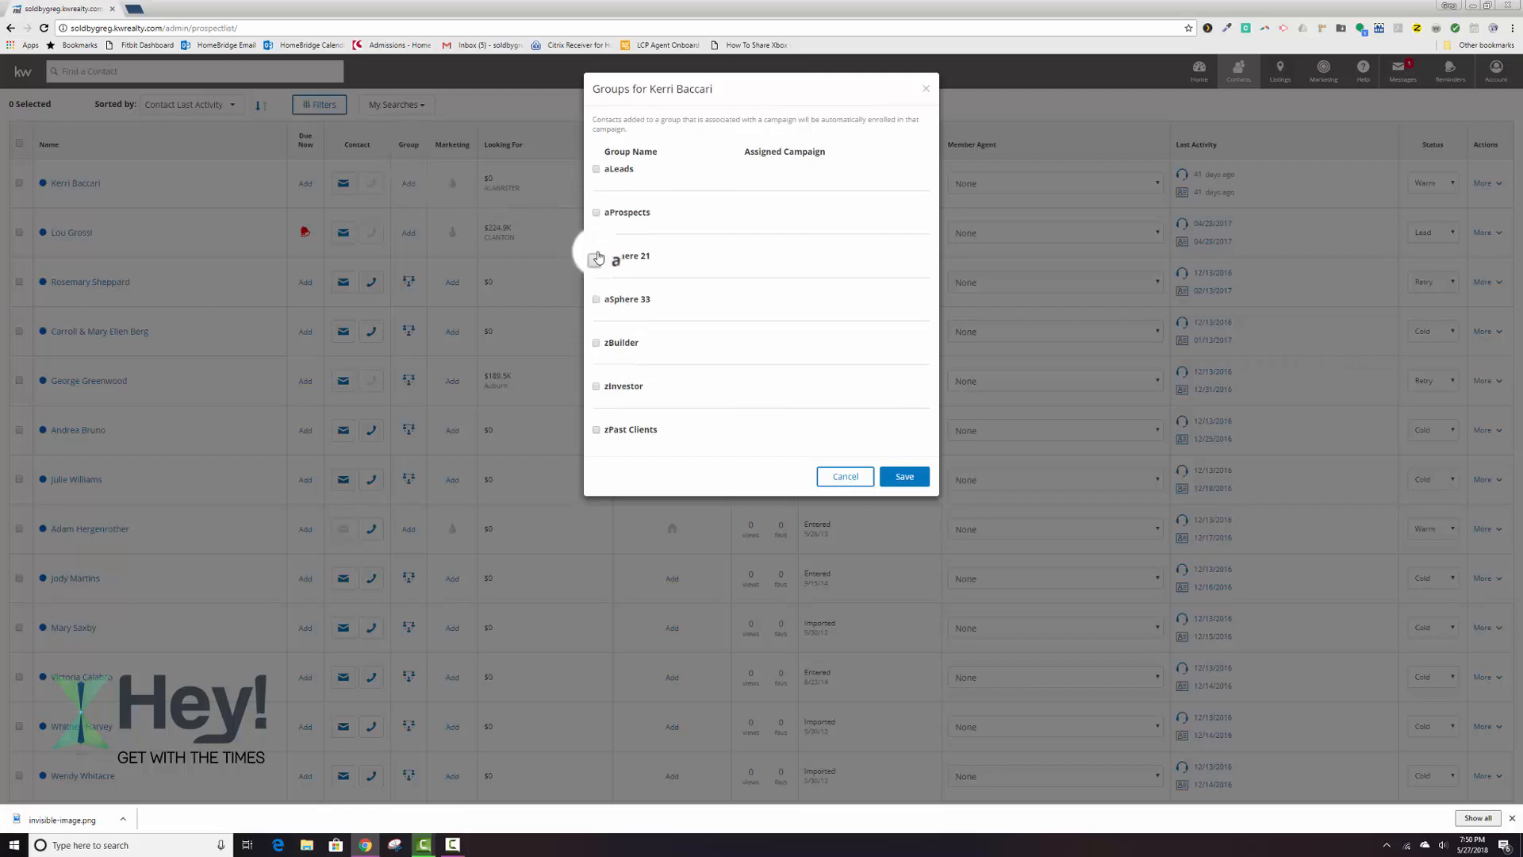
pyautogui.click(596, 300)
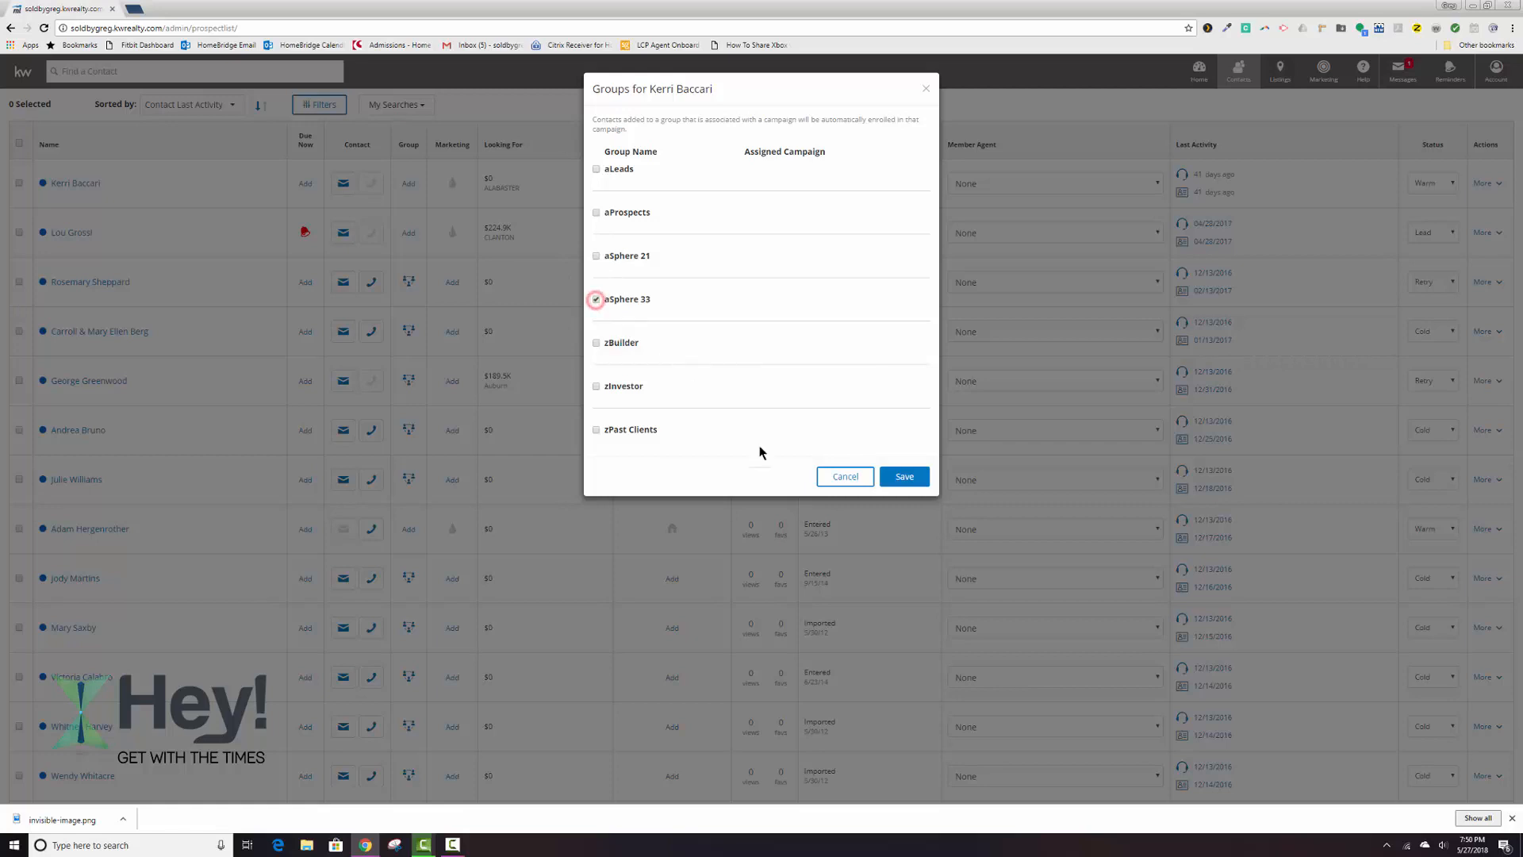
pyautogui.click(903, 474)
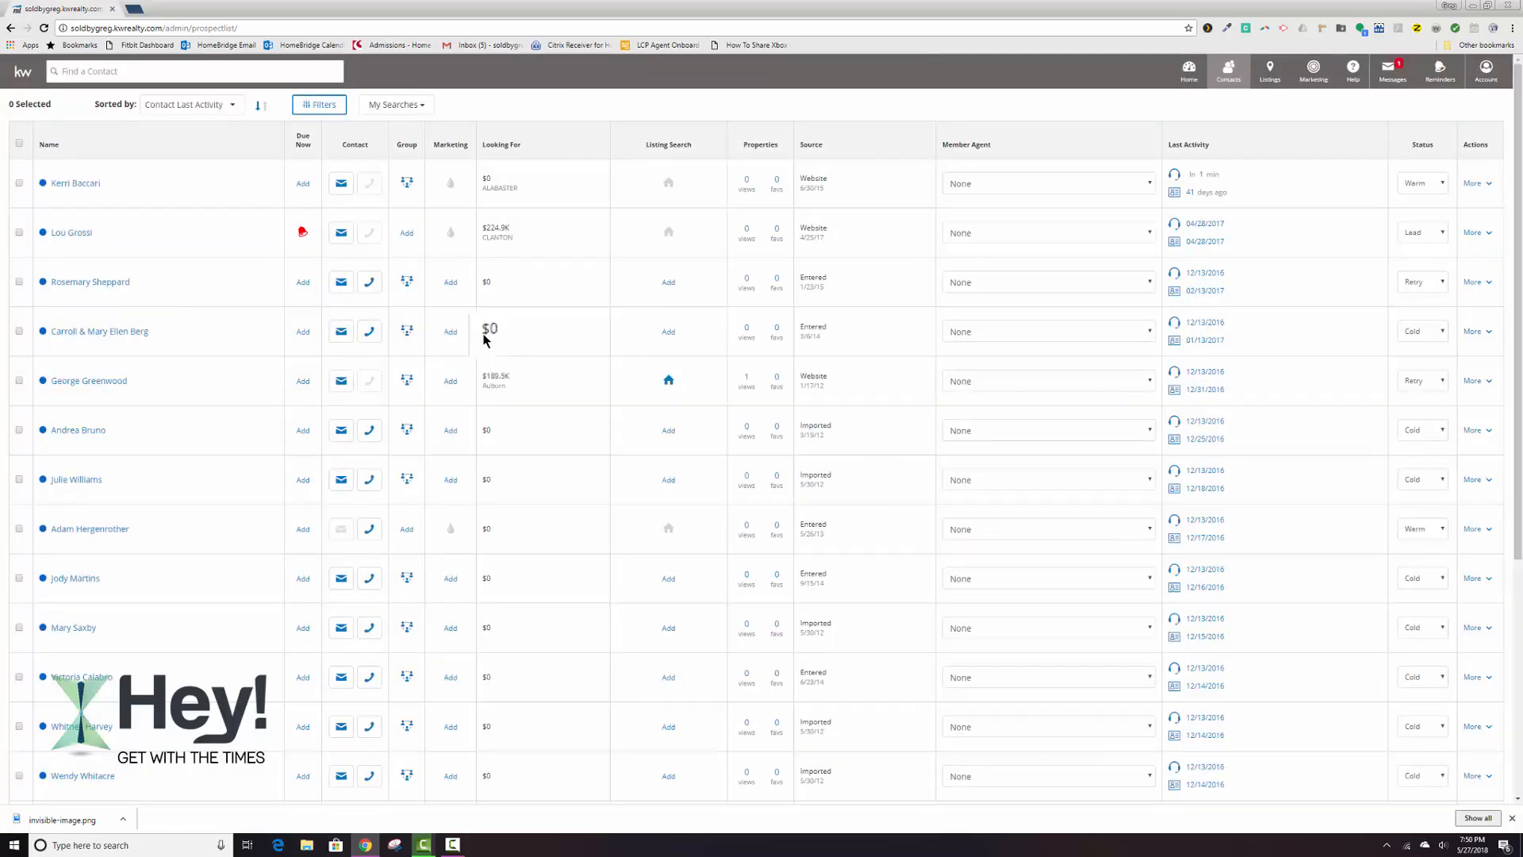
pyautogui.click(430, 249)
# Set the second listed contact's status to Warm.
pyautogui.click(1442, 231)
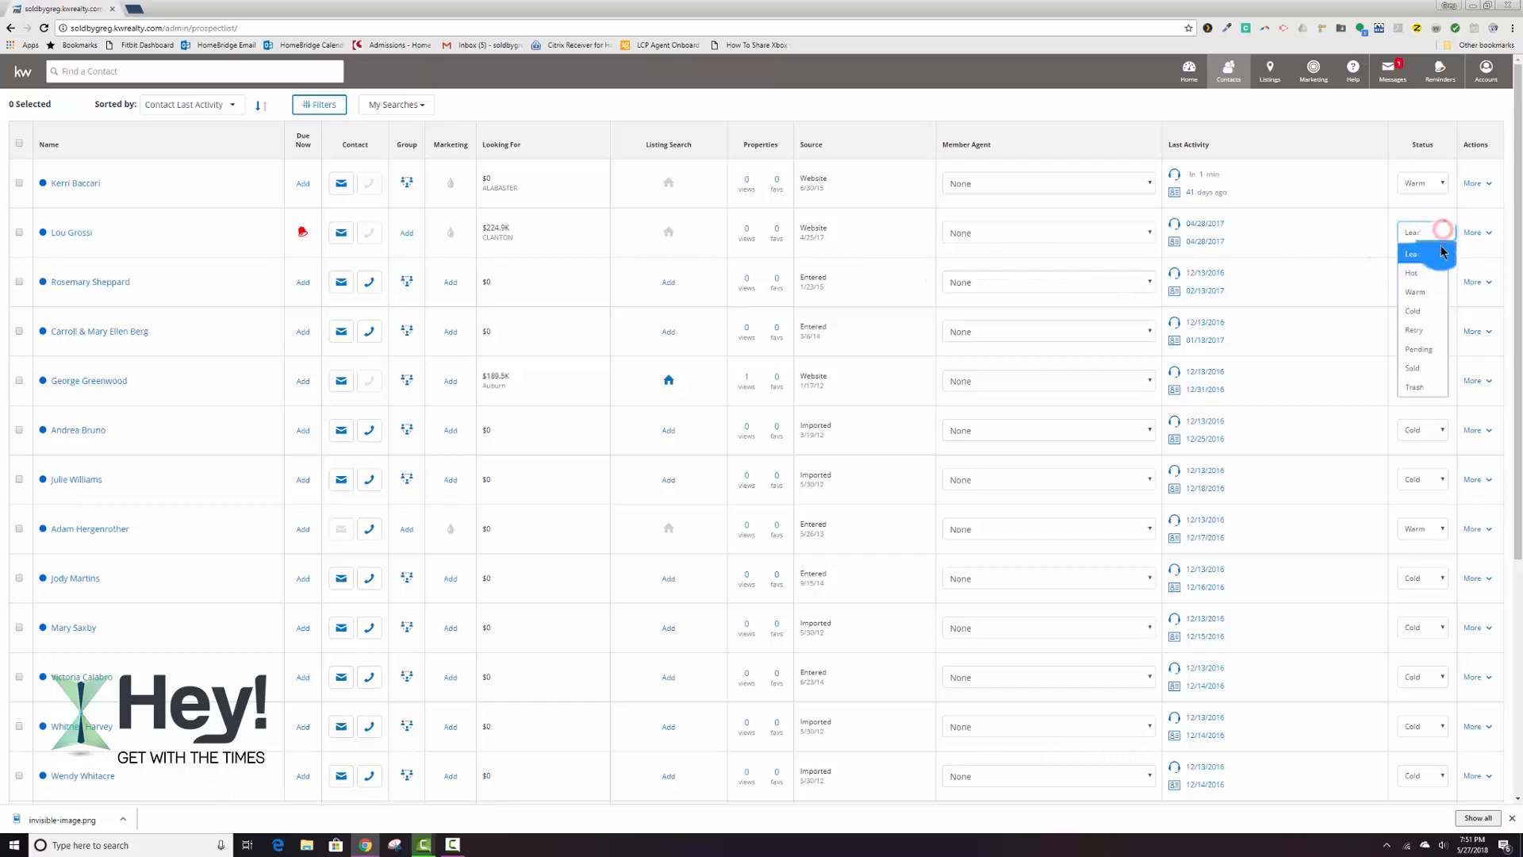
pyautogui.click(1416, 292)
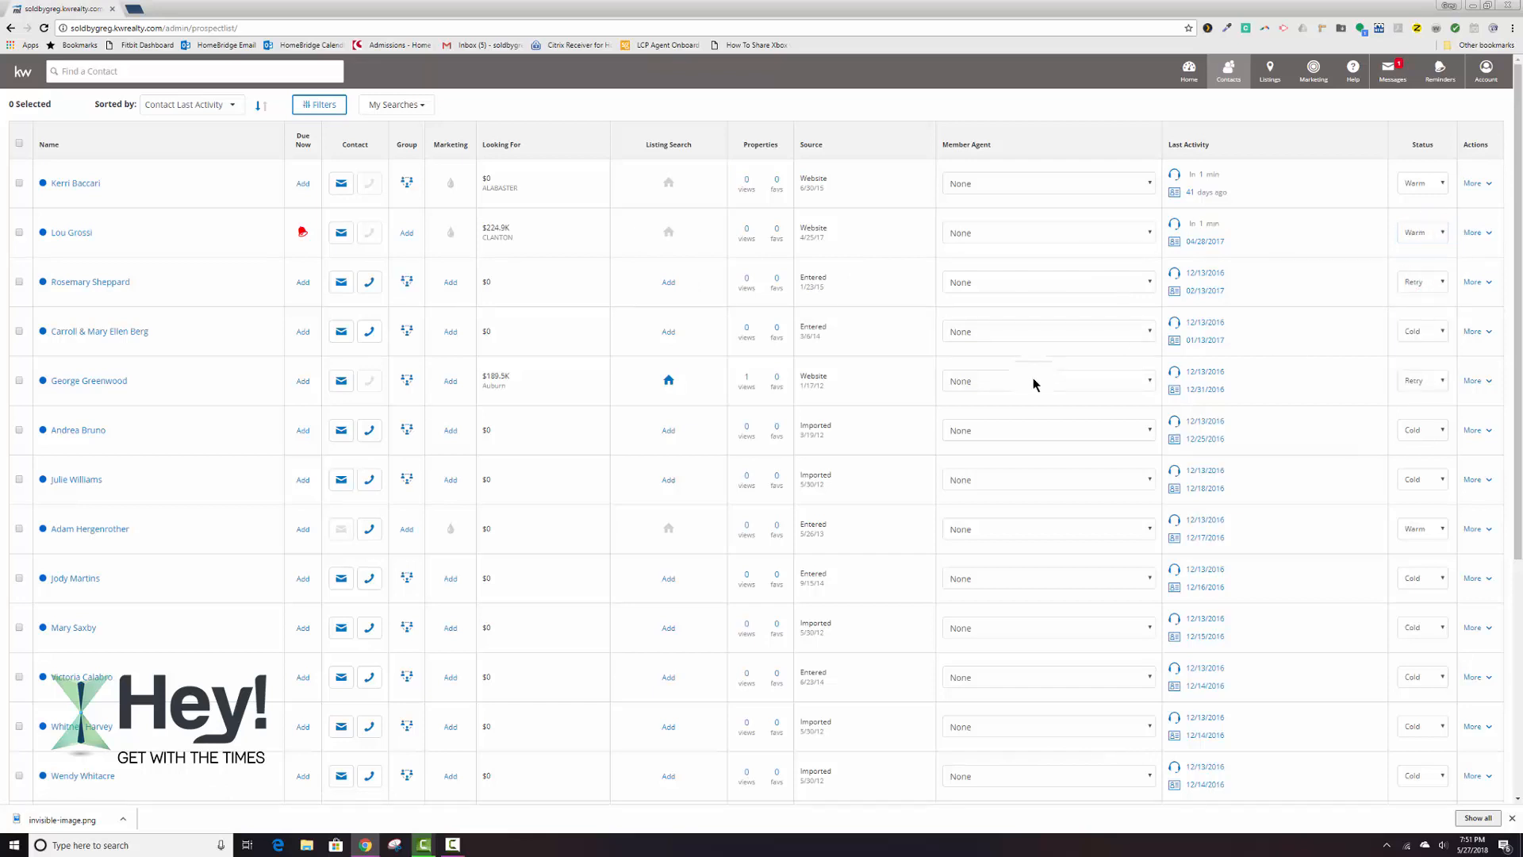
pyautogui.click(1416, 238)
# Assign the second listed contact to the aLeads group and save the assignment.
pyautogui.click(407, 232)
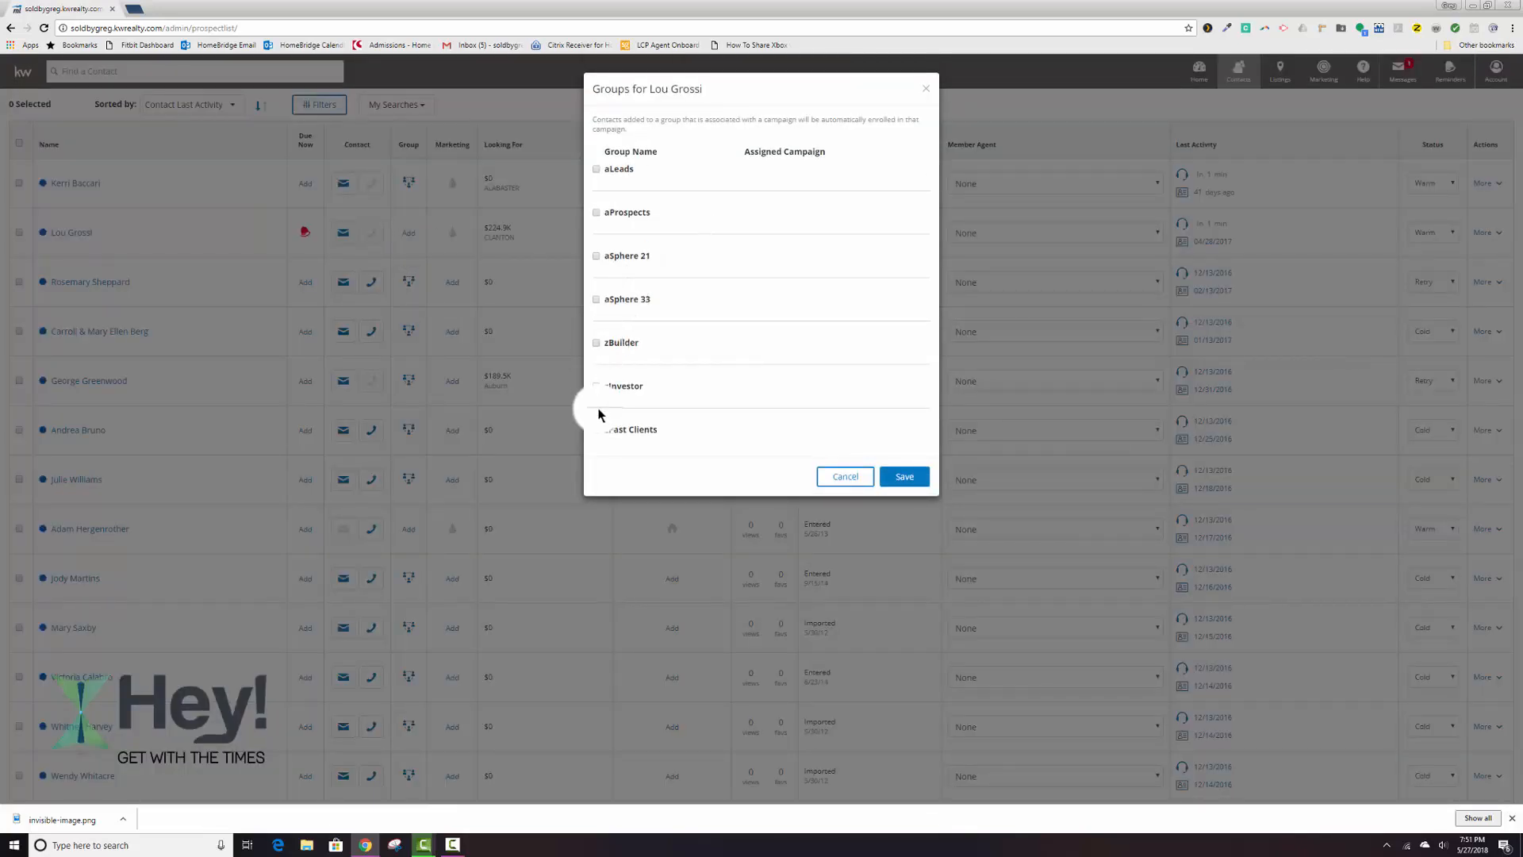
pyautogui.click(596, 169)
pyautogui.click(903, 476)
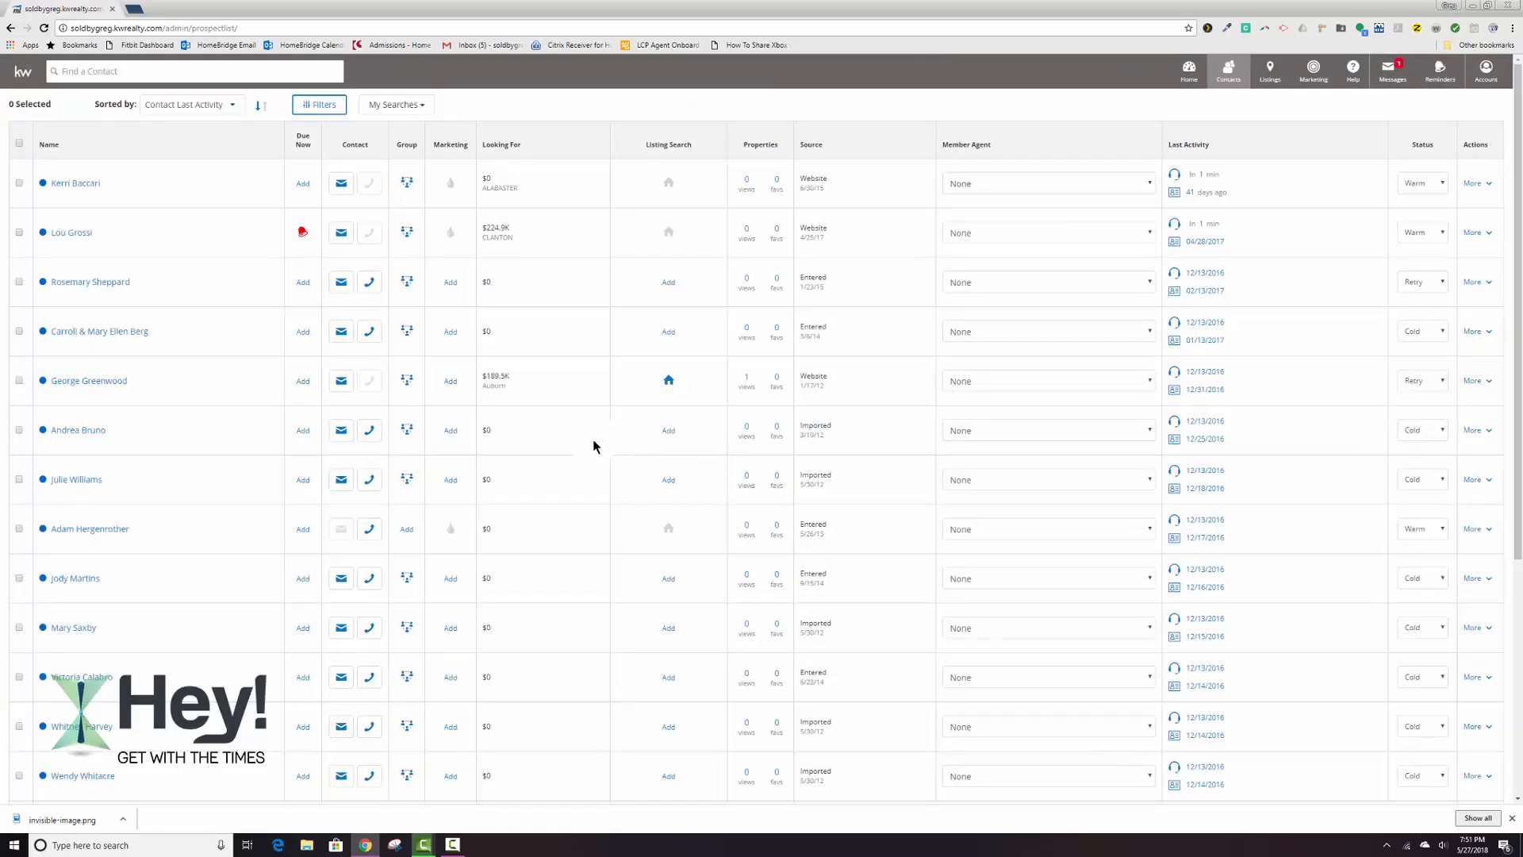
# Move the third listed contact from the aLeads group to the aProspects group and save the assignment.
pyautogui.click(1426, 283)
pyautogui.click(406, 282)
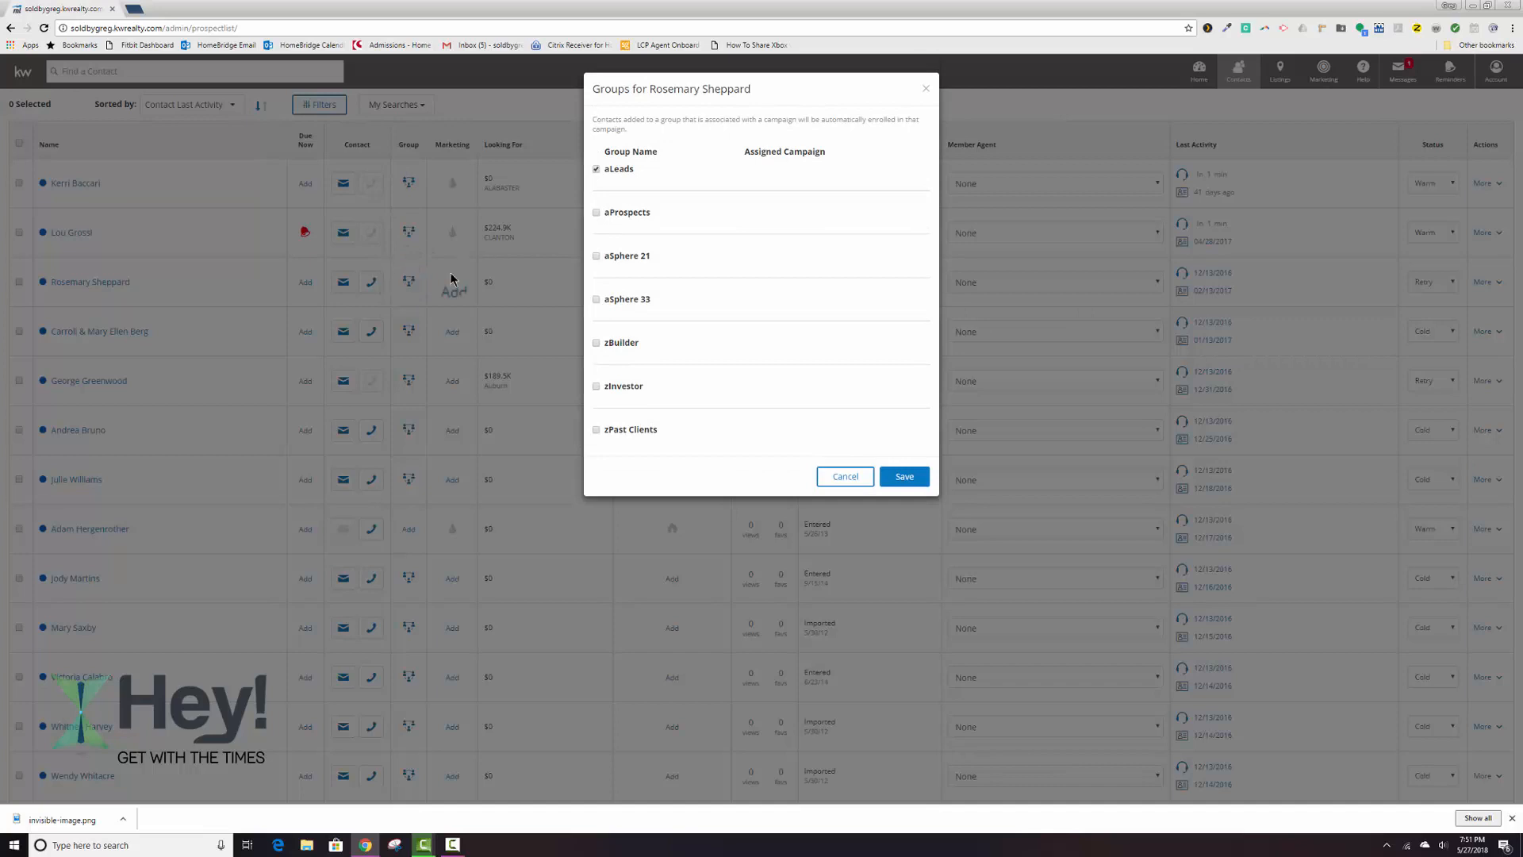
pyautogui.click(596, 169)
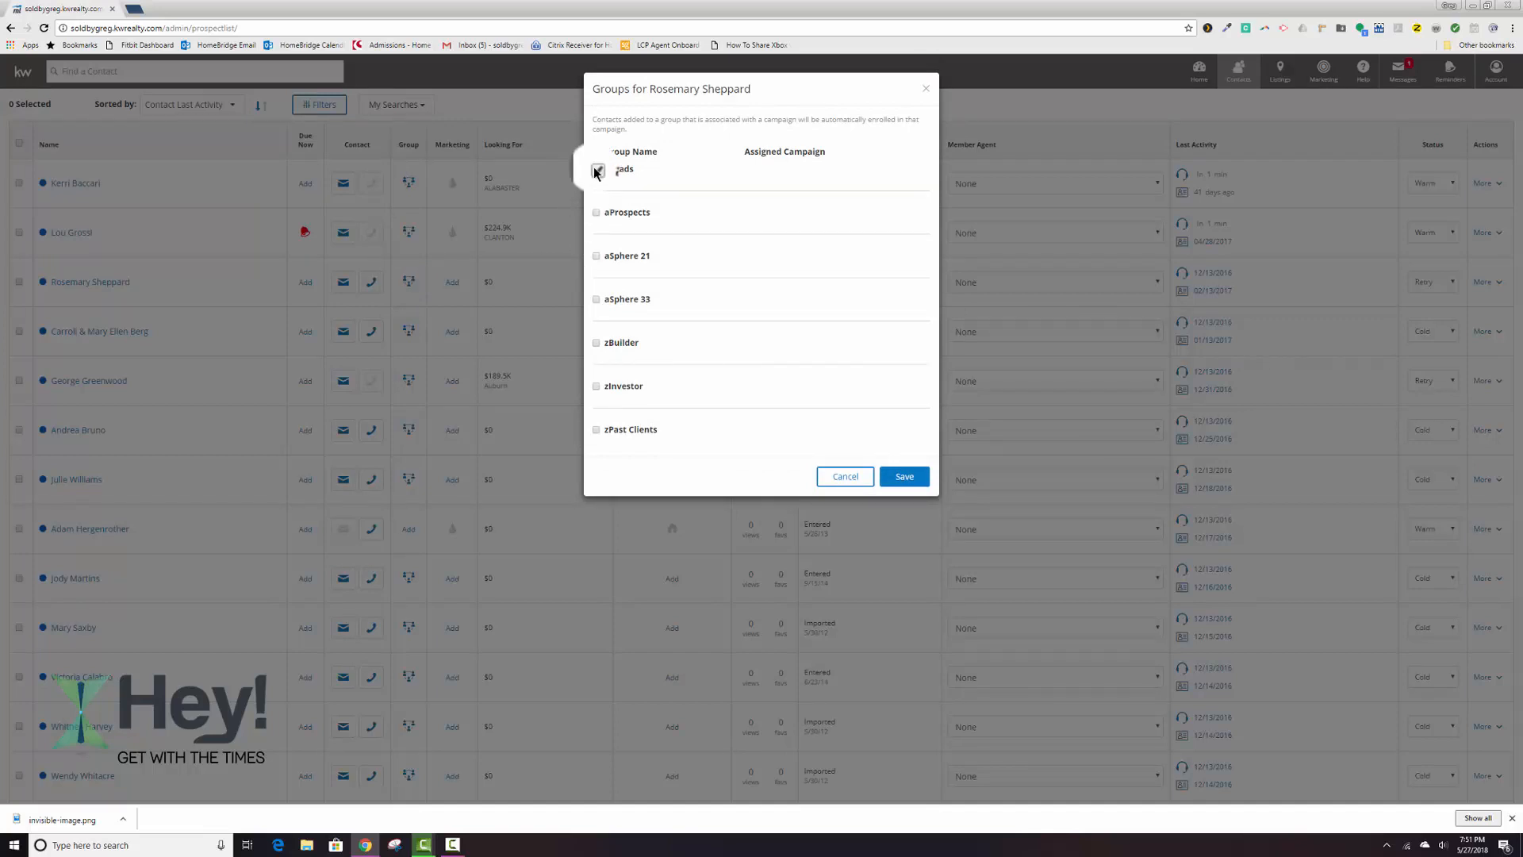
pyautogui.click(596, 169)
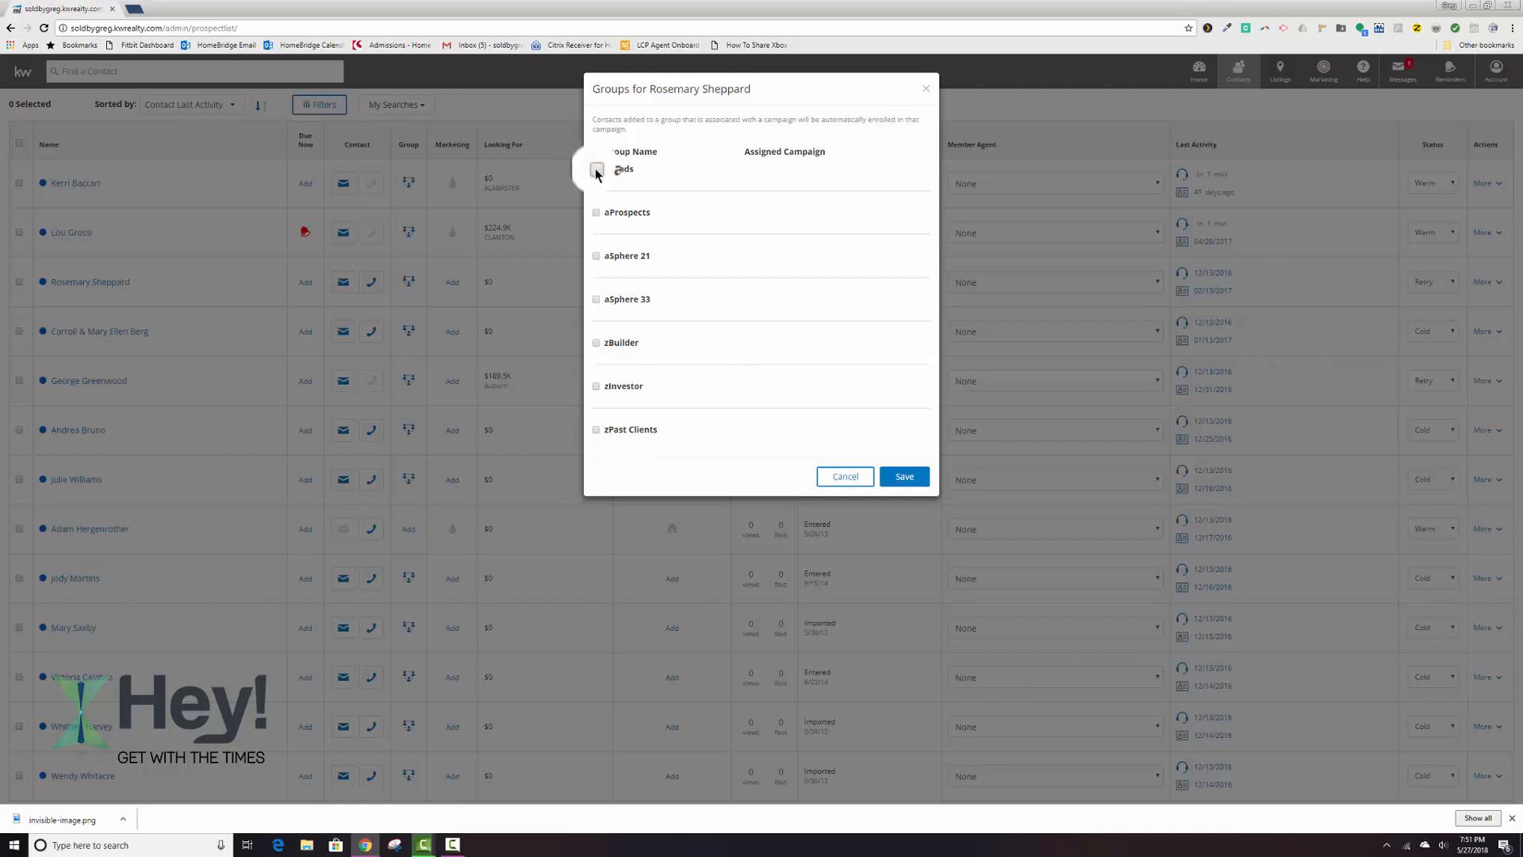
pyautogui.click(596, 213)
pyautogui.click(892, 480)
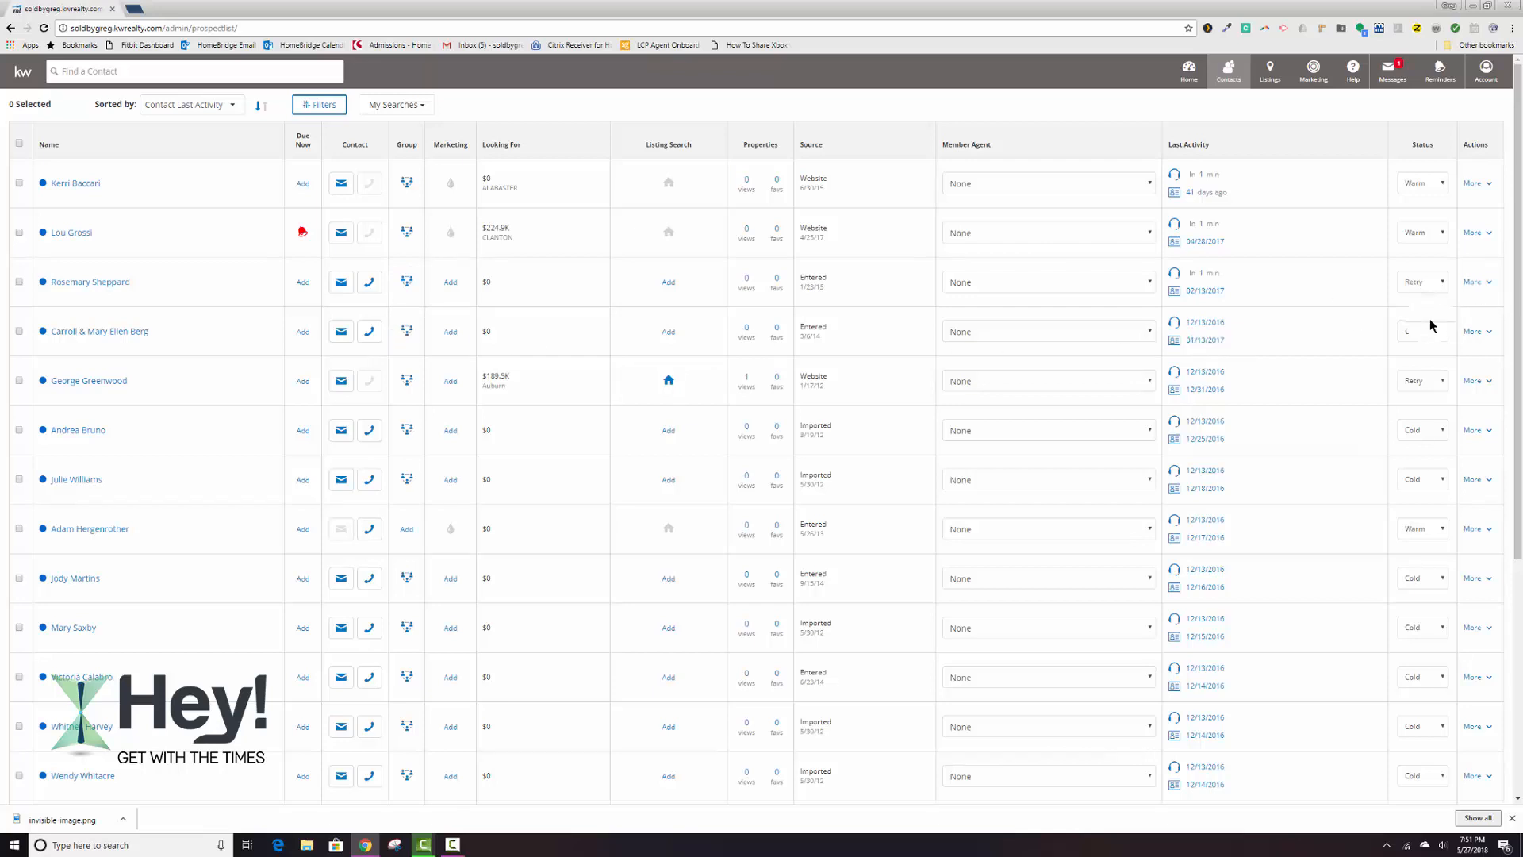
# Add the fourth listed contact to the zPast Clients group and save the assignment.
pyautogui.click(409, 331)
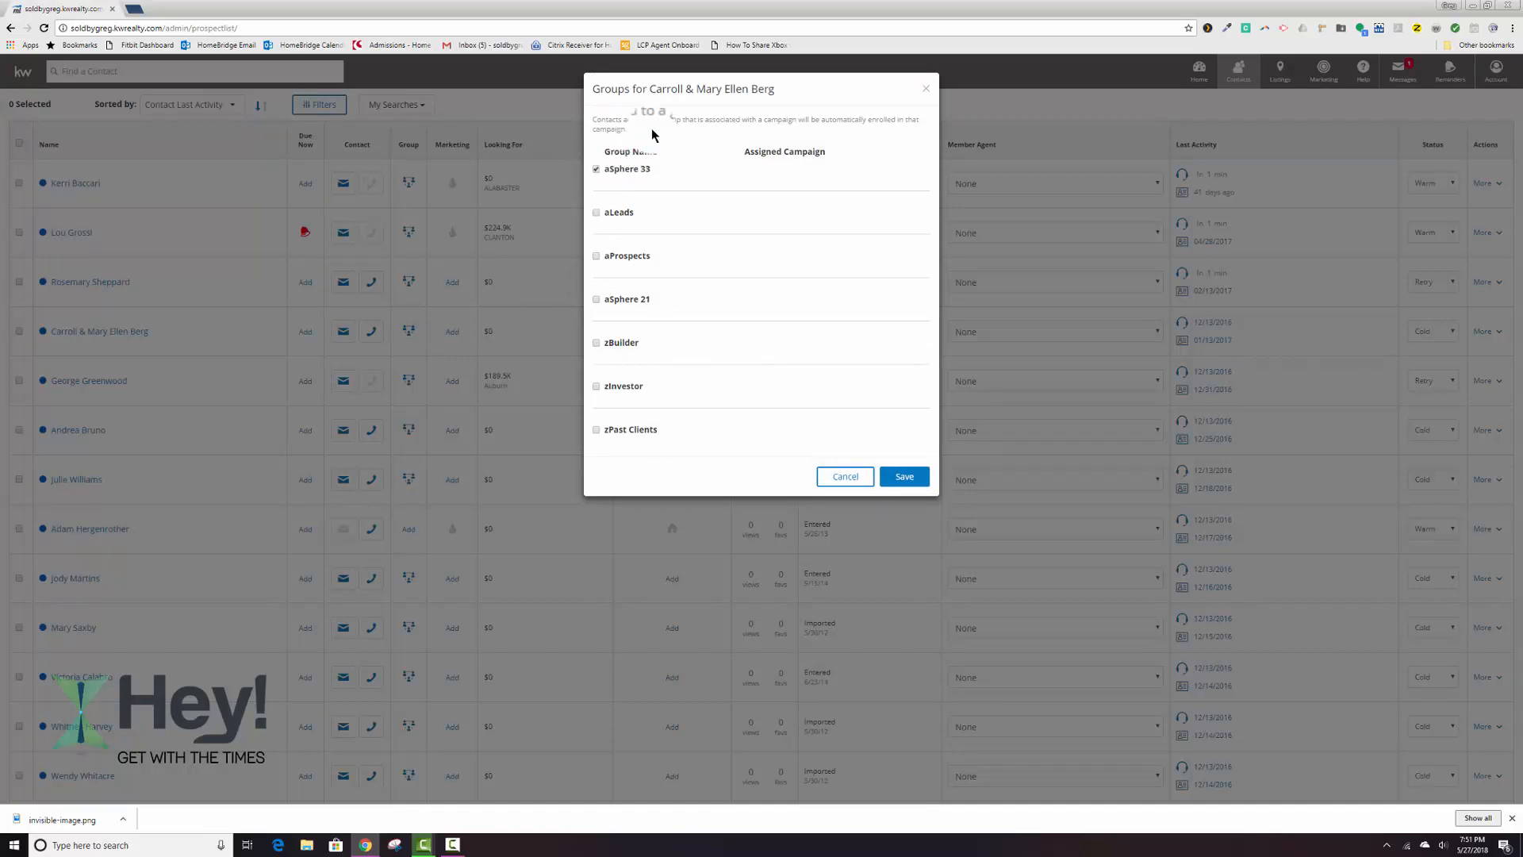
pyautogui.click(596, 429)
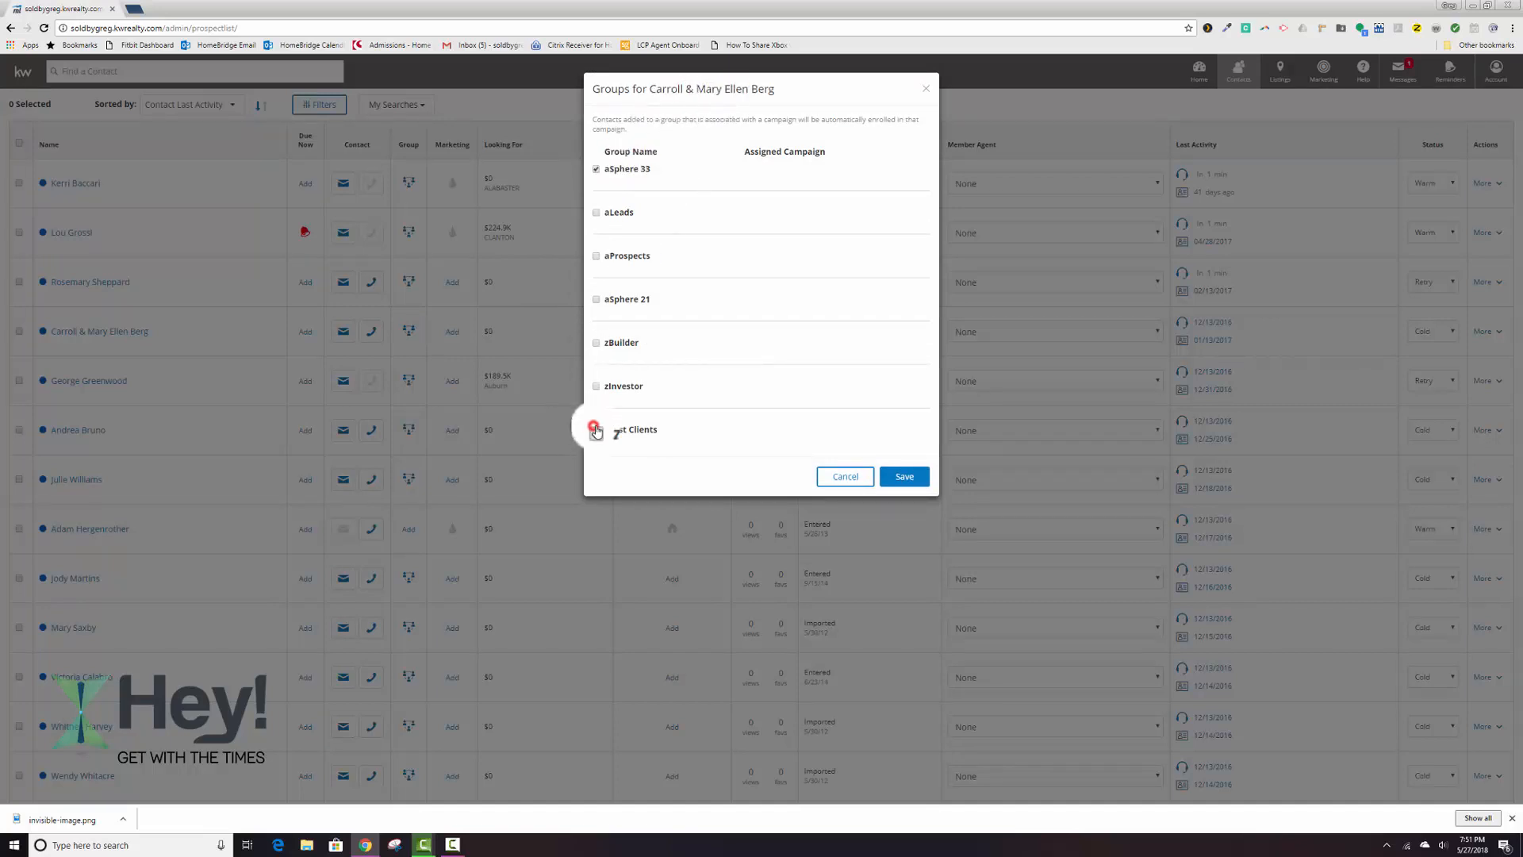
pyautogui.click(923, 482)
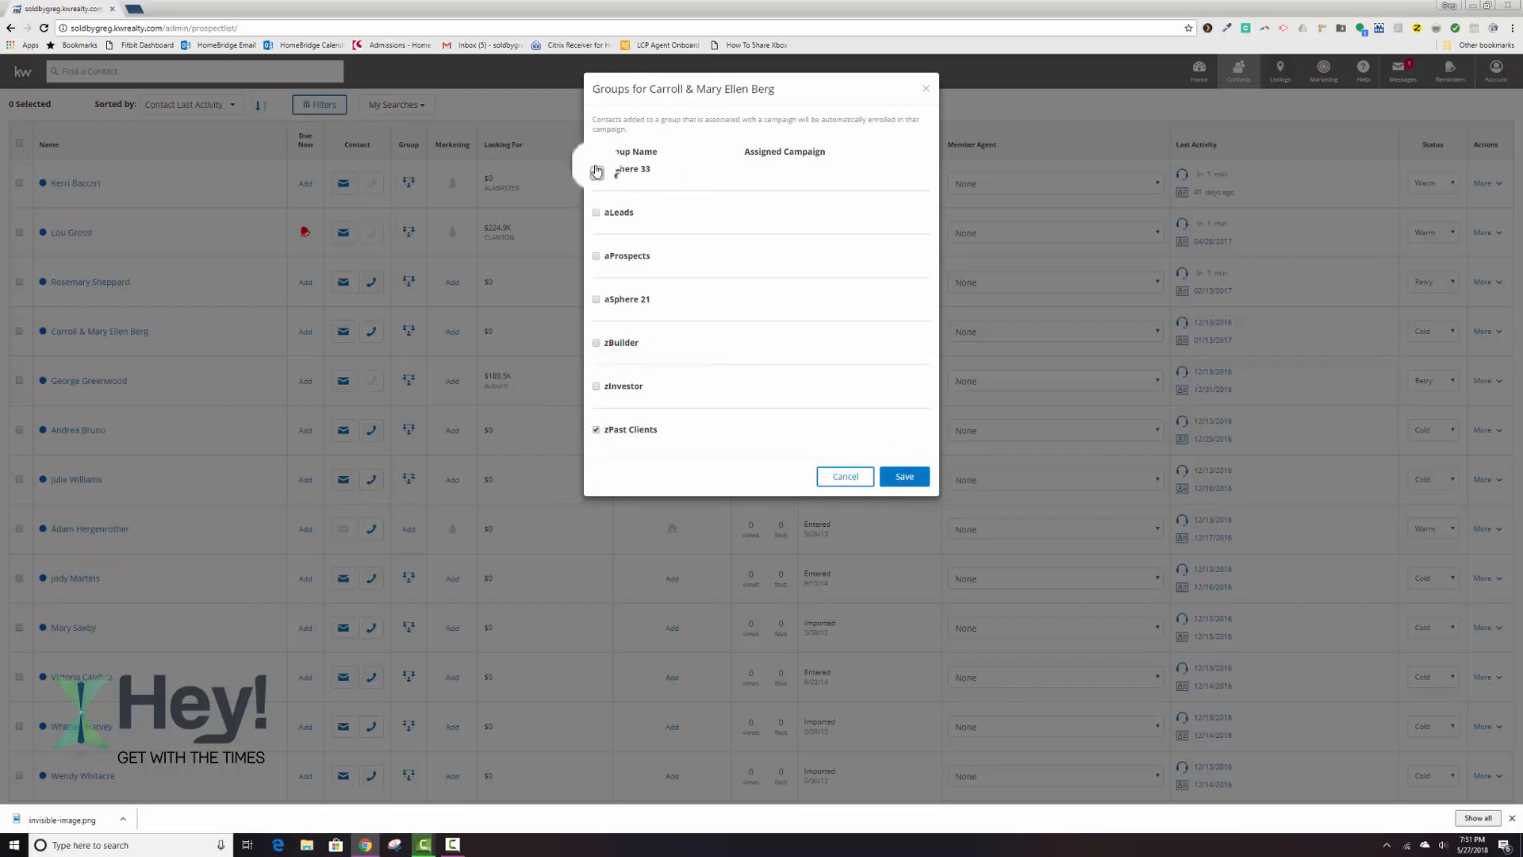
pyautogui.click(911, 480)
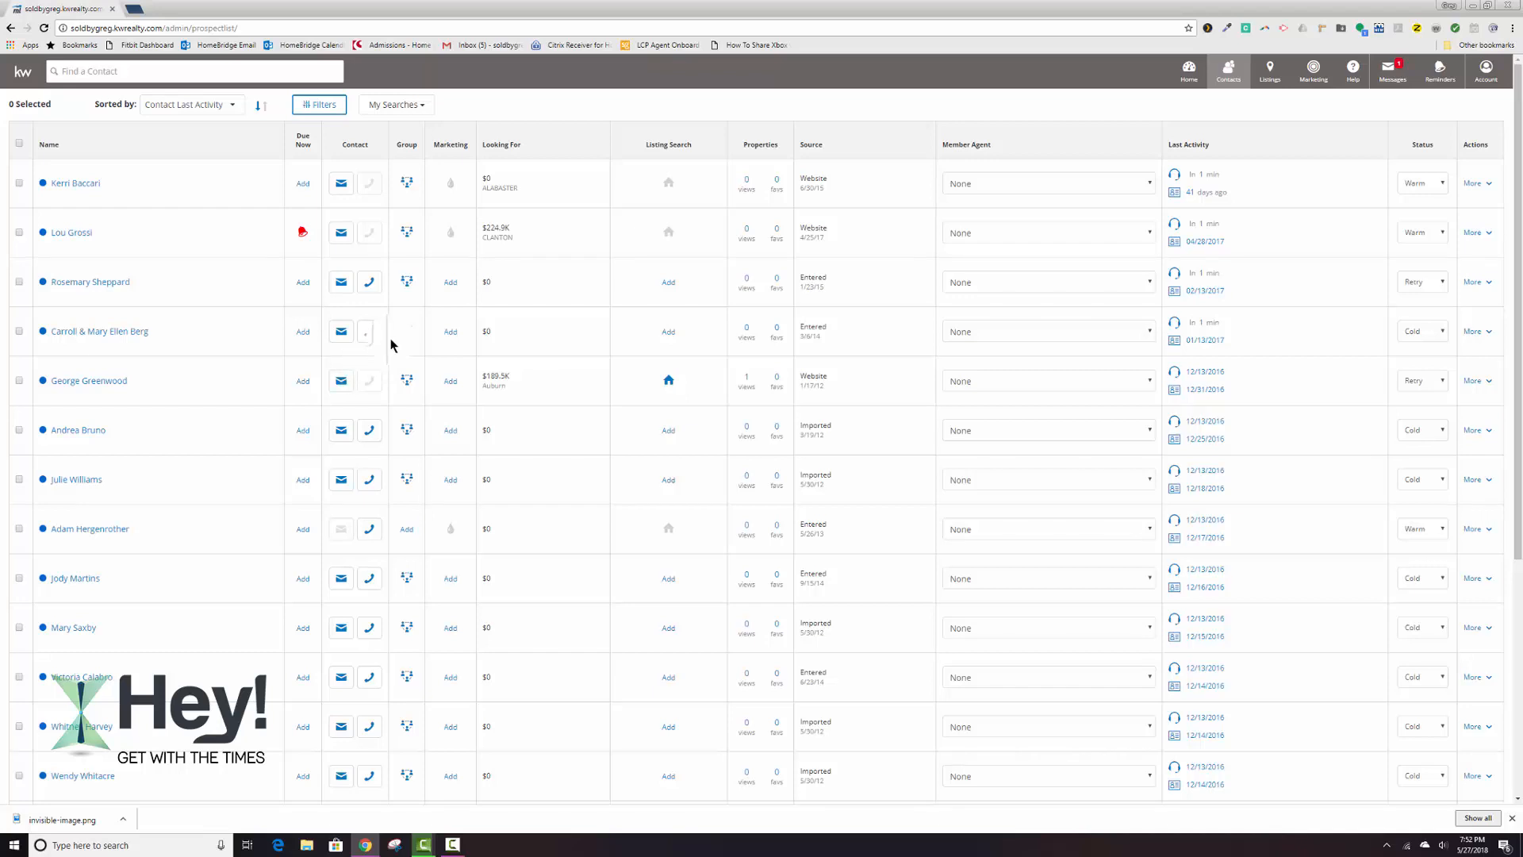
# Open a blank form for creating a new contact and look over its fields.
pyautogui.scroll(-5, 390, 345)
pyautogui.scroll(5, 390, 345)
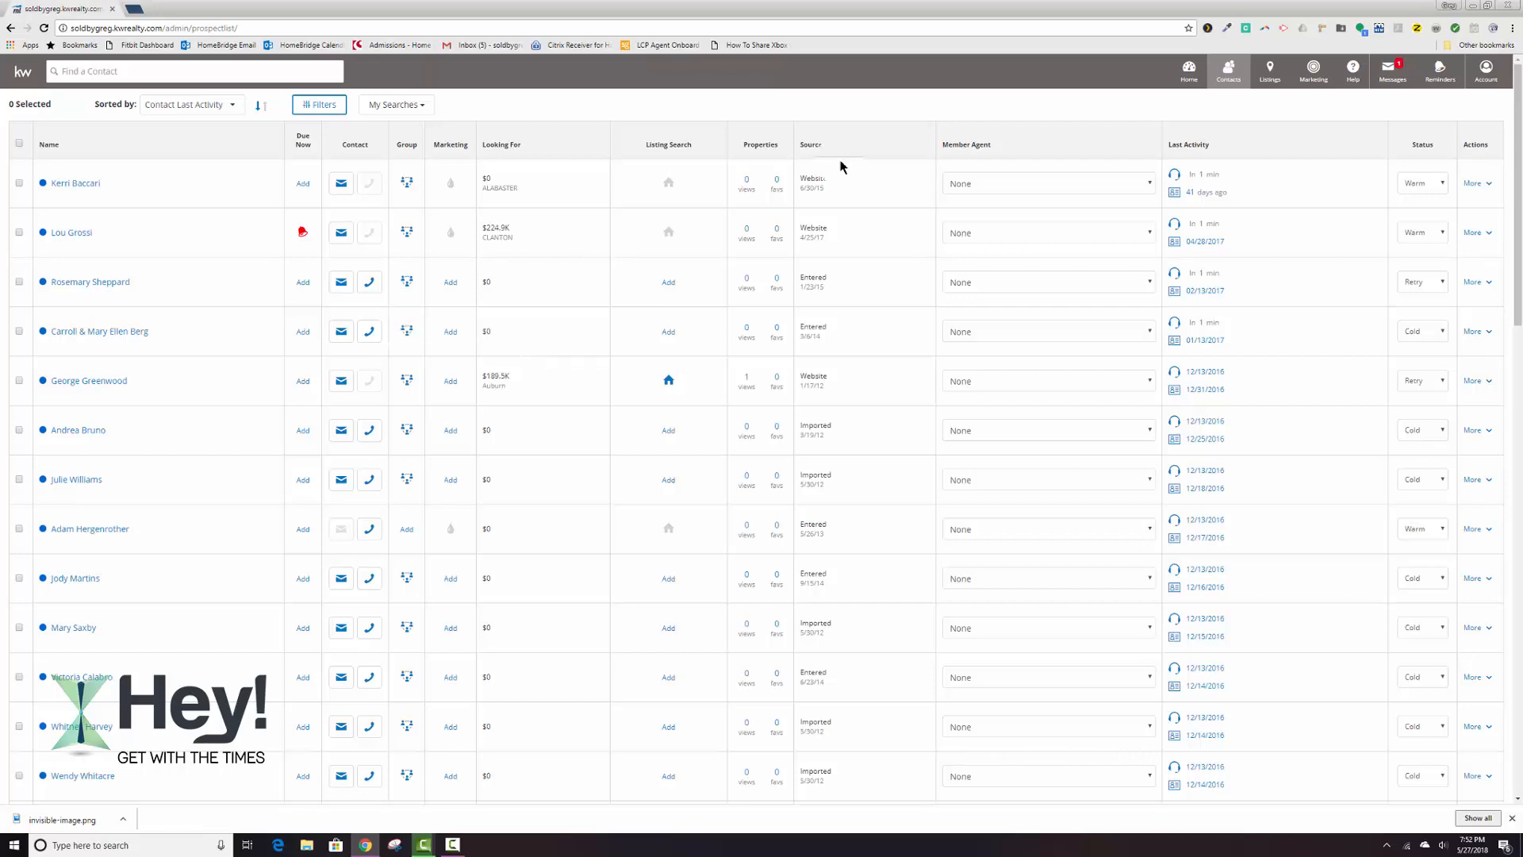
pyautogui.click(1232, 69)
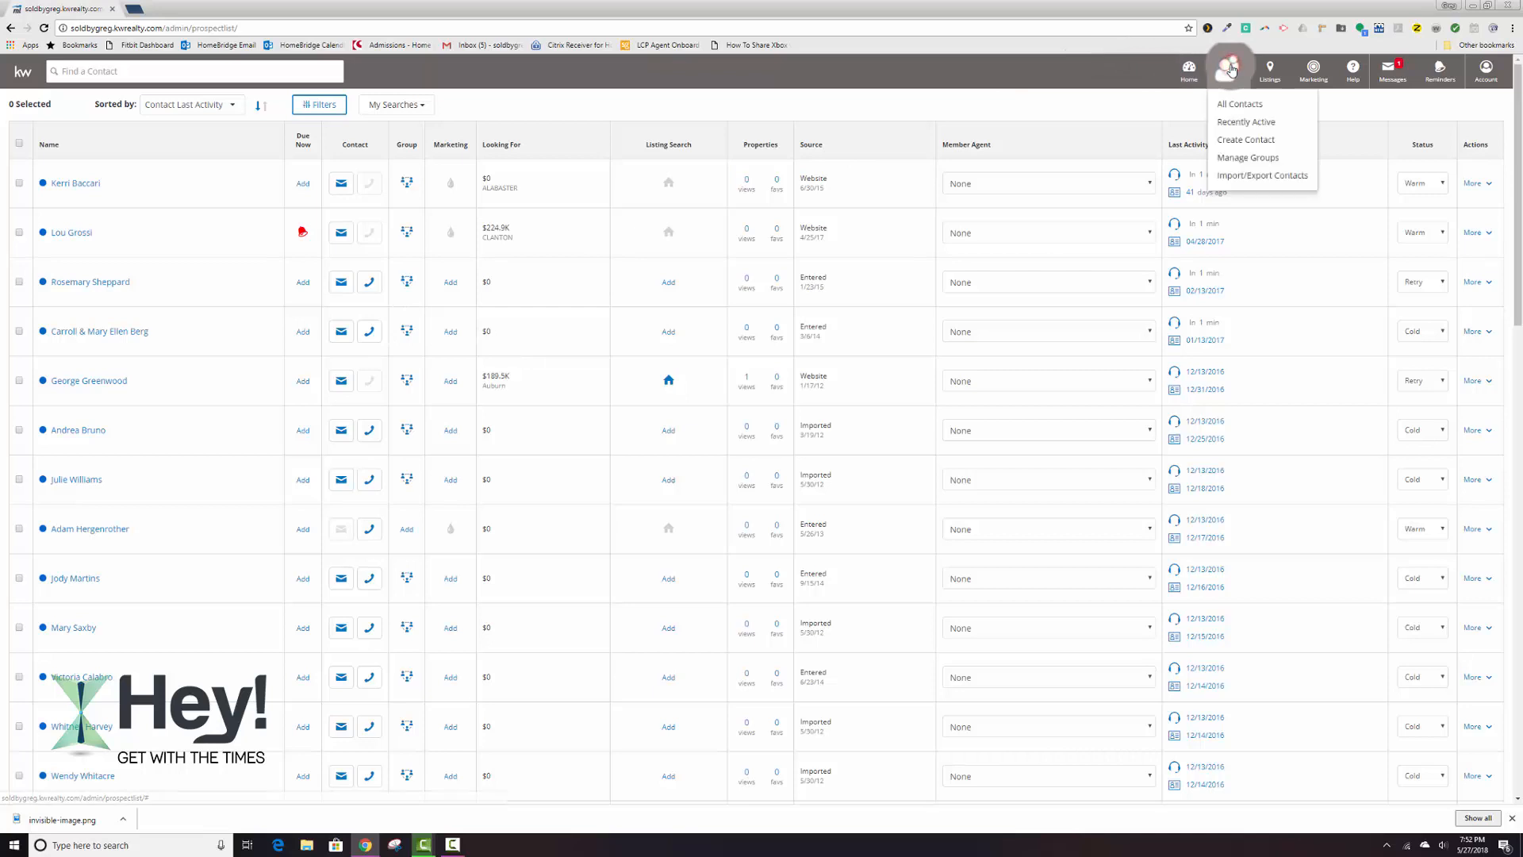
pyautogui.click(1231, 144)
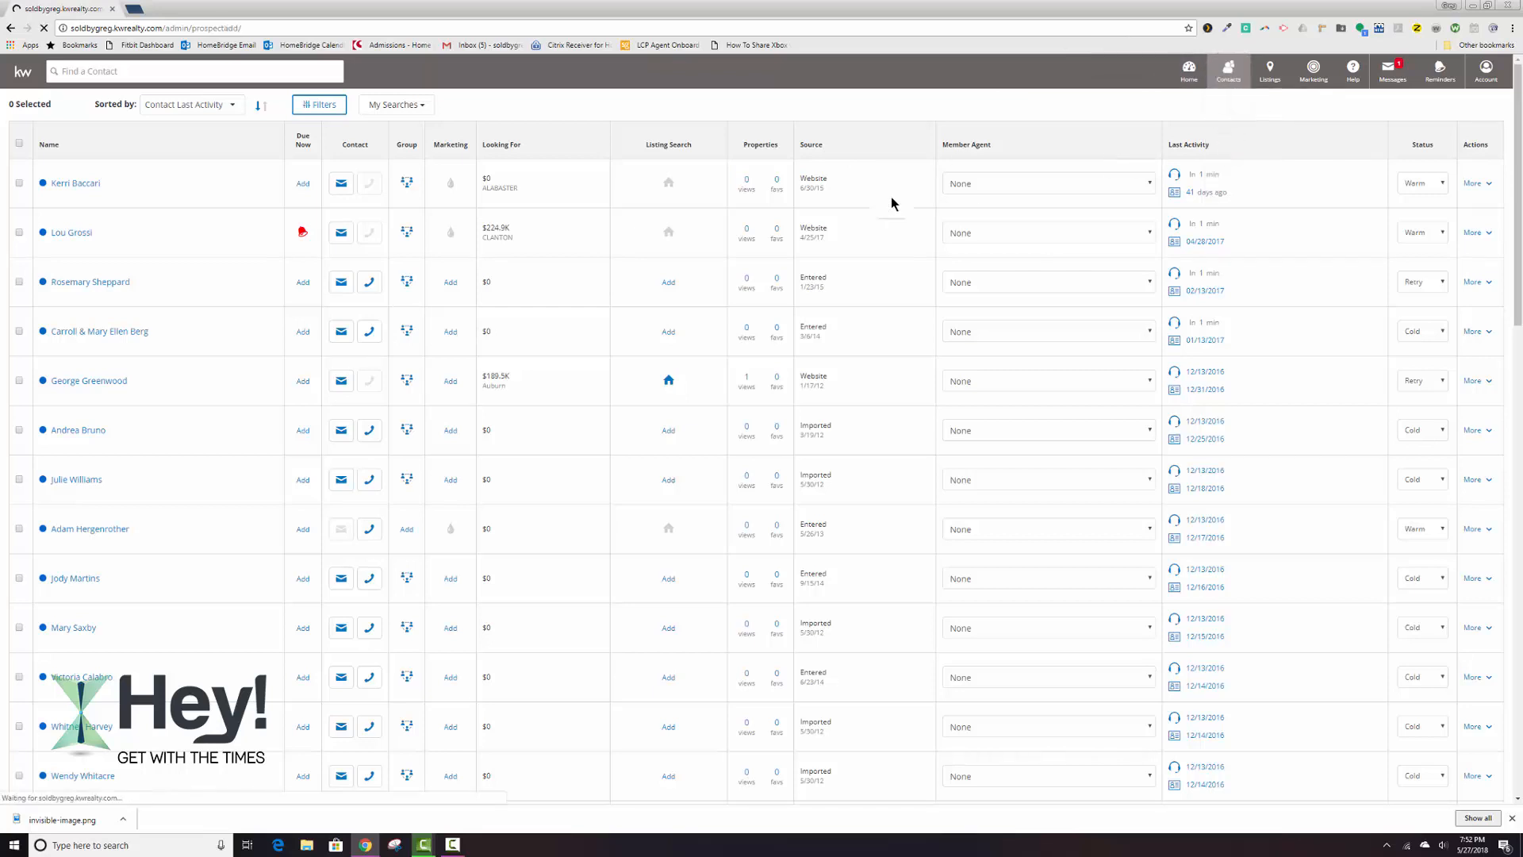
pyautogui.click(354, 205)
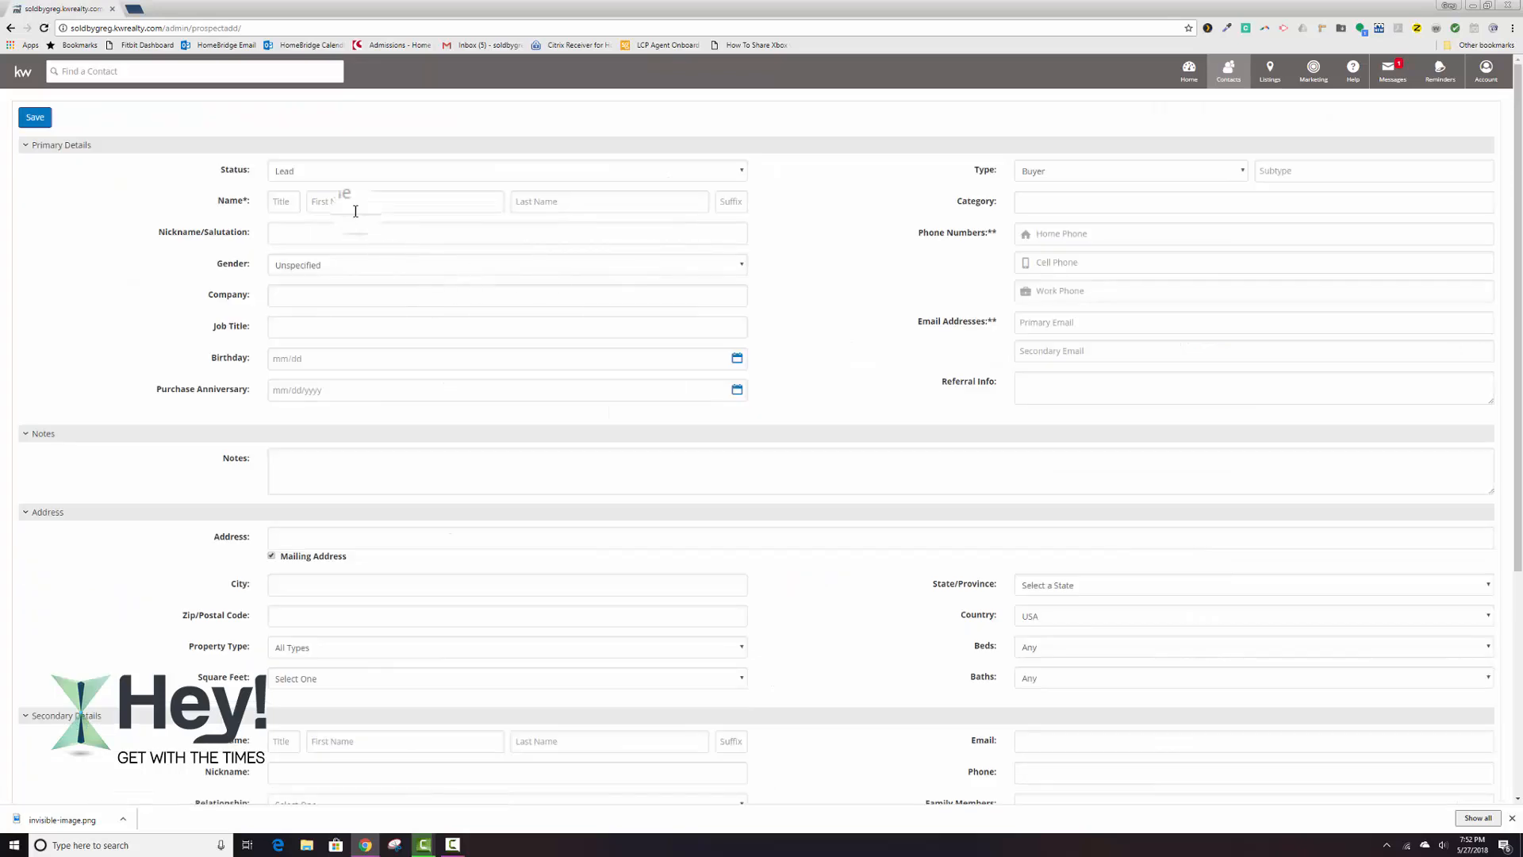
pyautogui.scroll(-4, 372, 264)
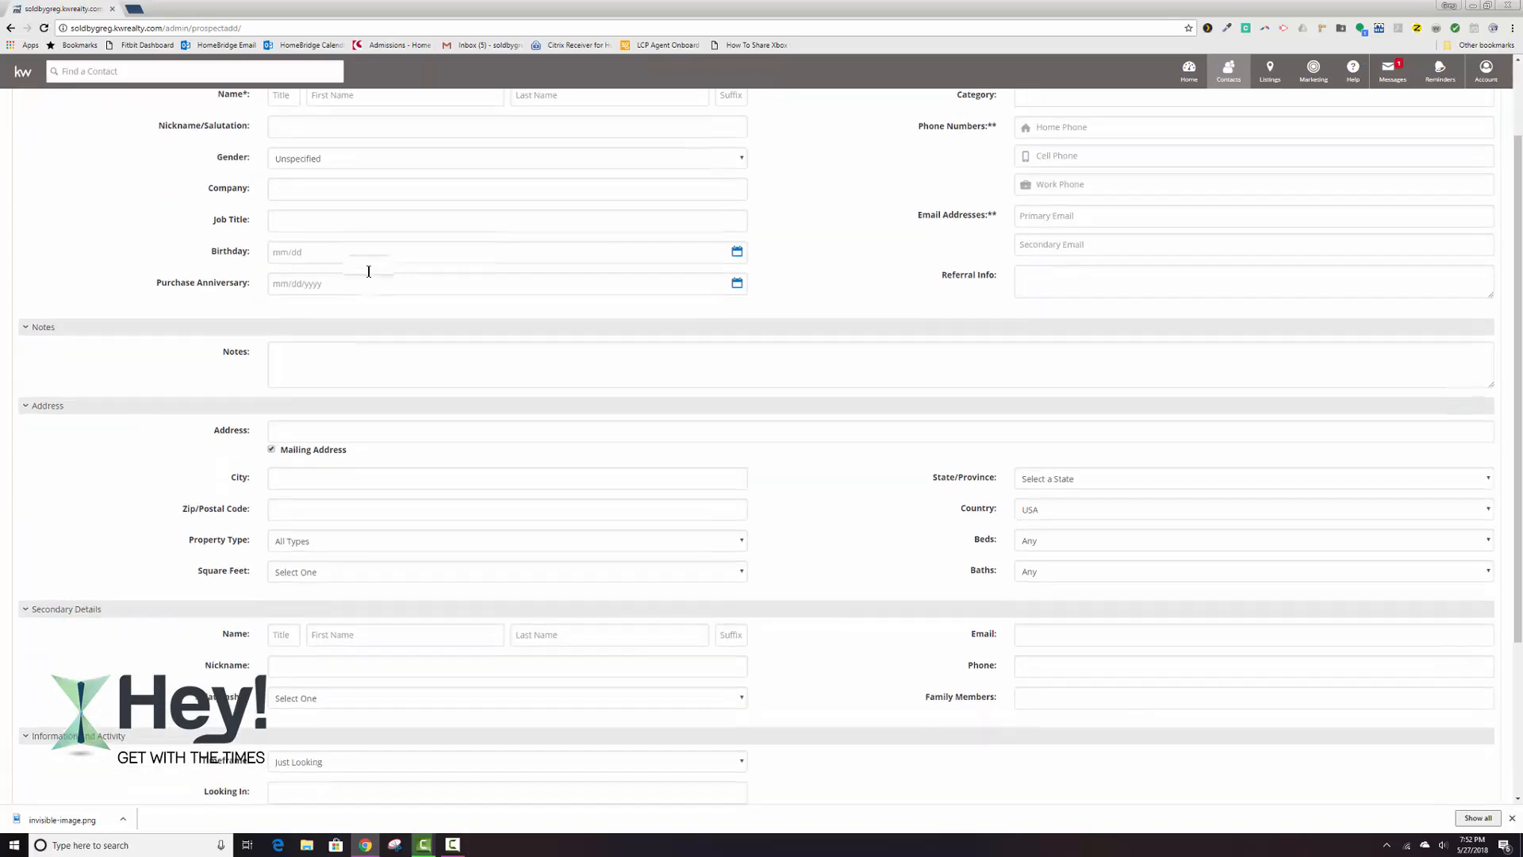
pyautogui.scroll(4, 364, 277)
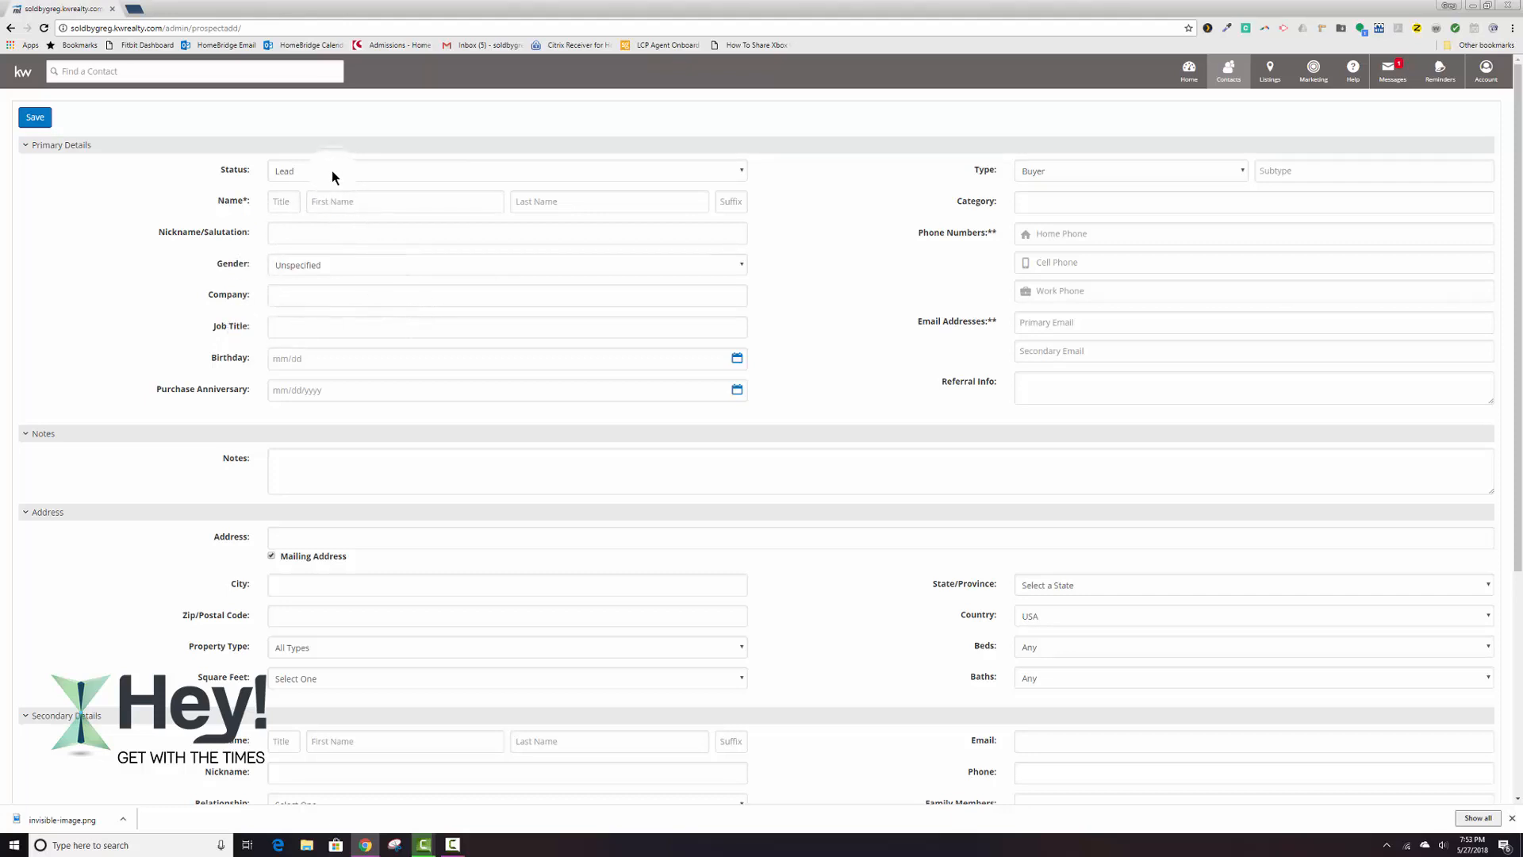
# Set the new contact's status to Warm and enter the contact's first and last name.
pyautogui.click(277, 172)
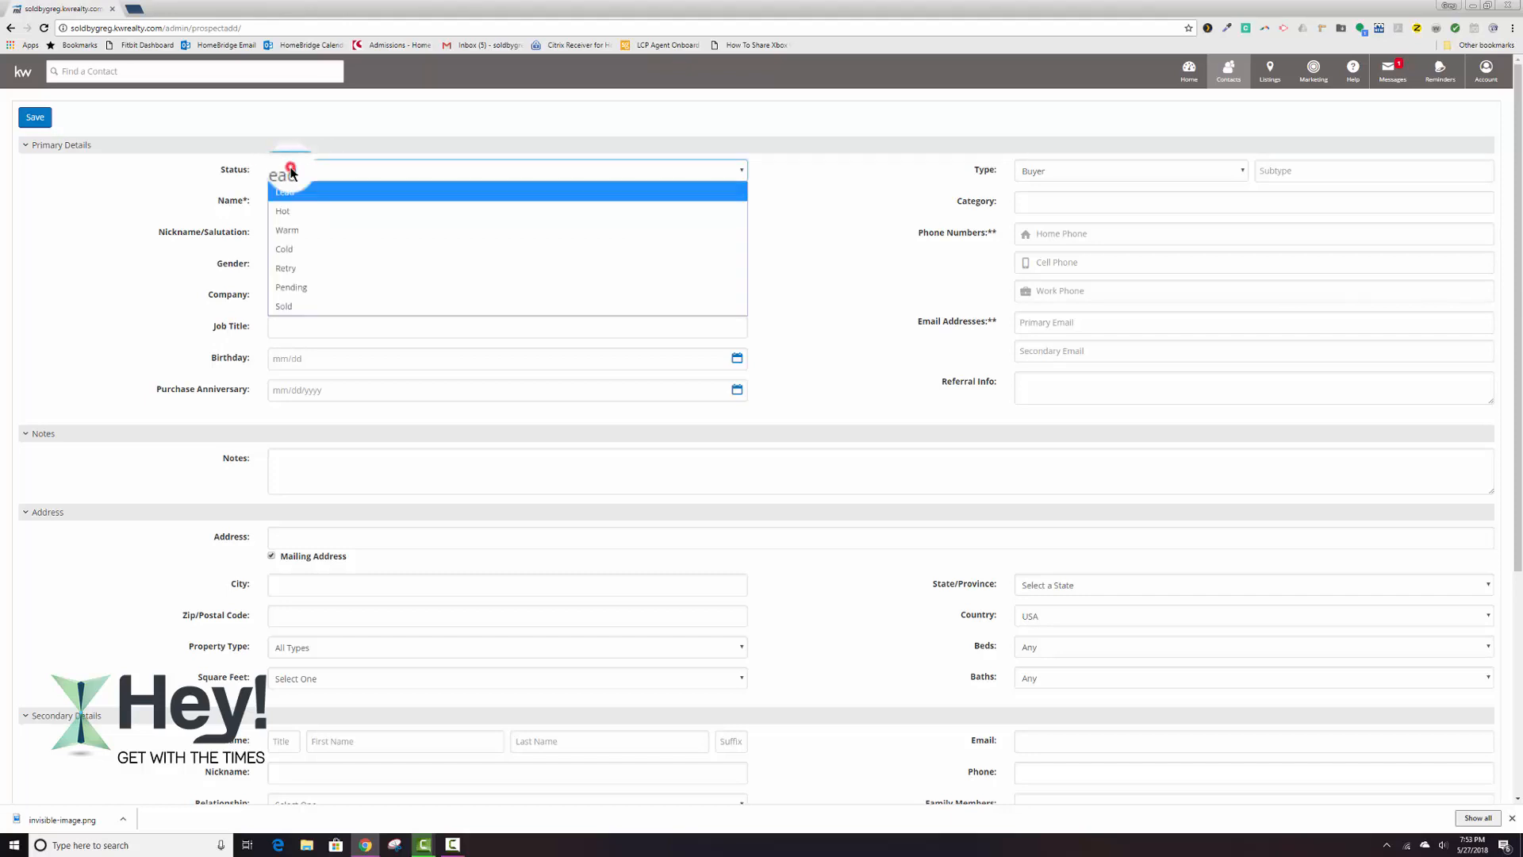
pyautogui.click(300, 216)
pyautogui.click(327, 202)
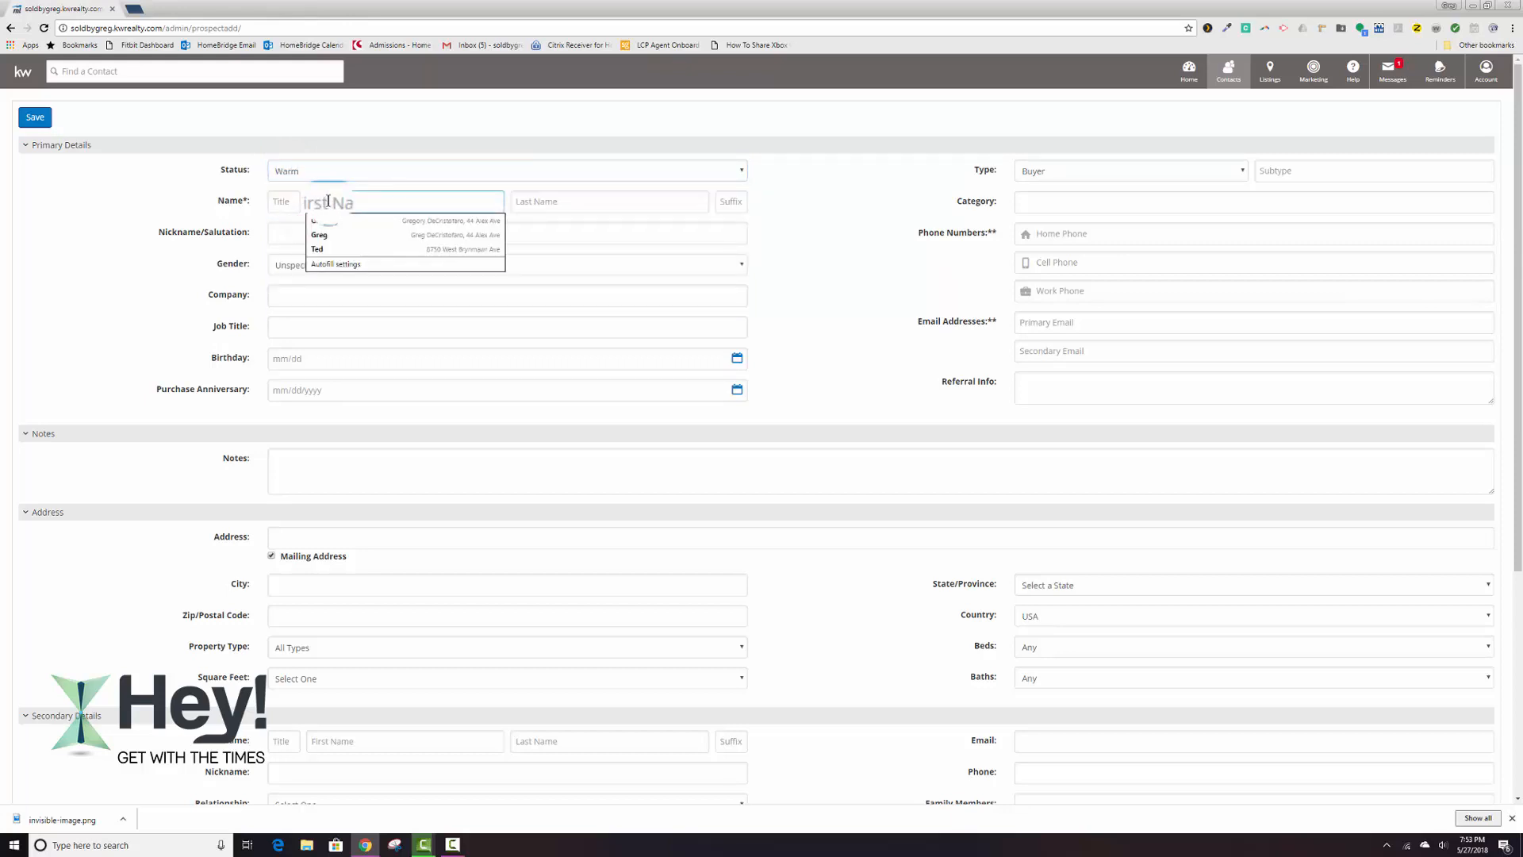
pyautogui.write('Fred')
pyautogui.press('Tab')
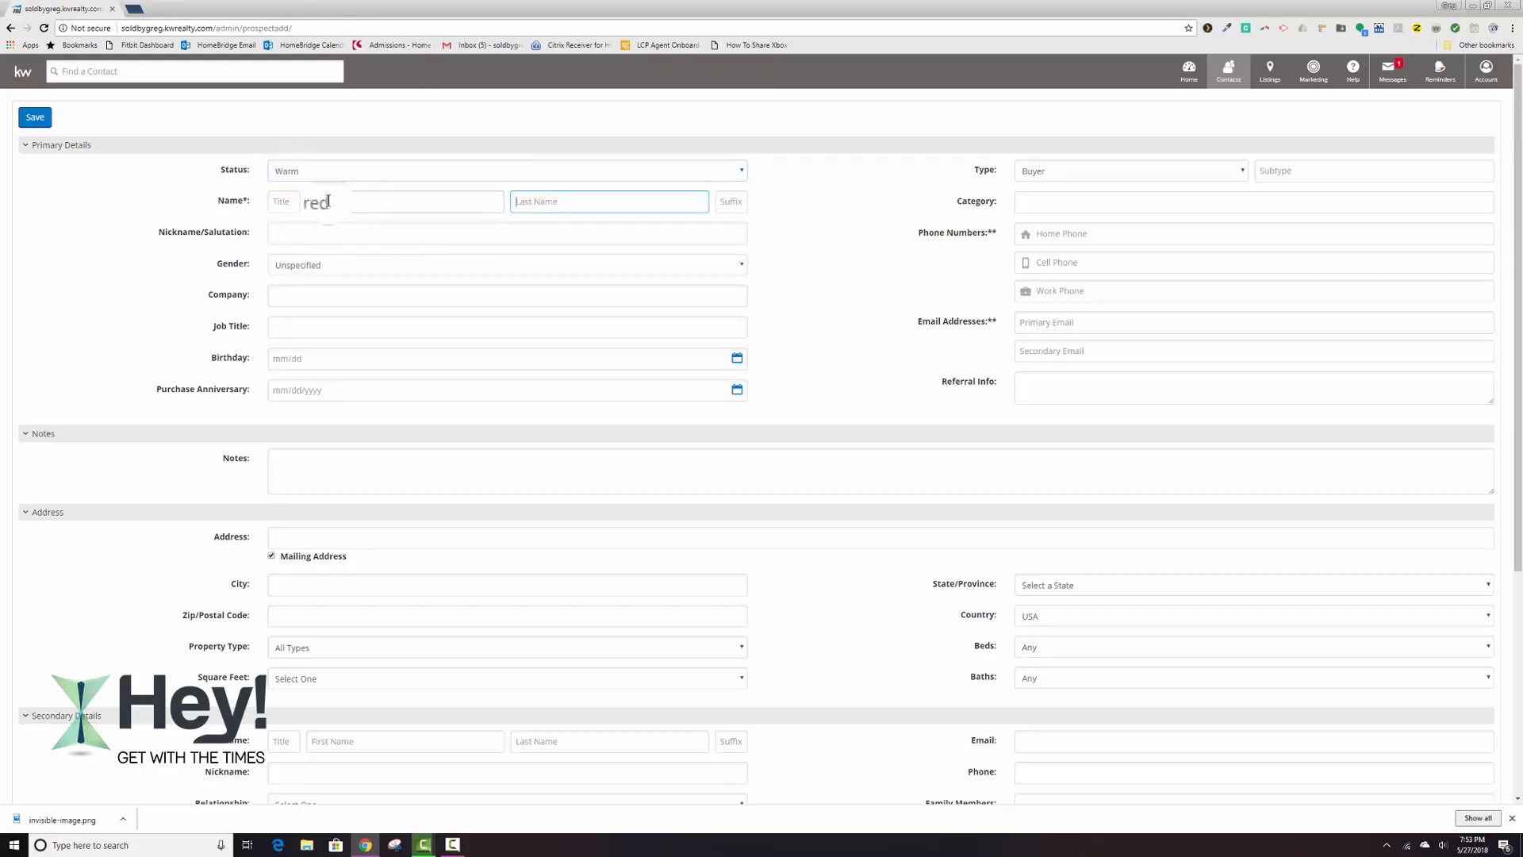
pyautogui.write('Flintstone')
# Enter the new contact's cell phone number.
pyautogui.click(1063, 264)
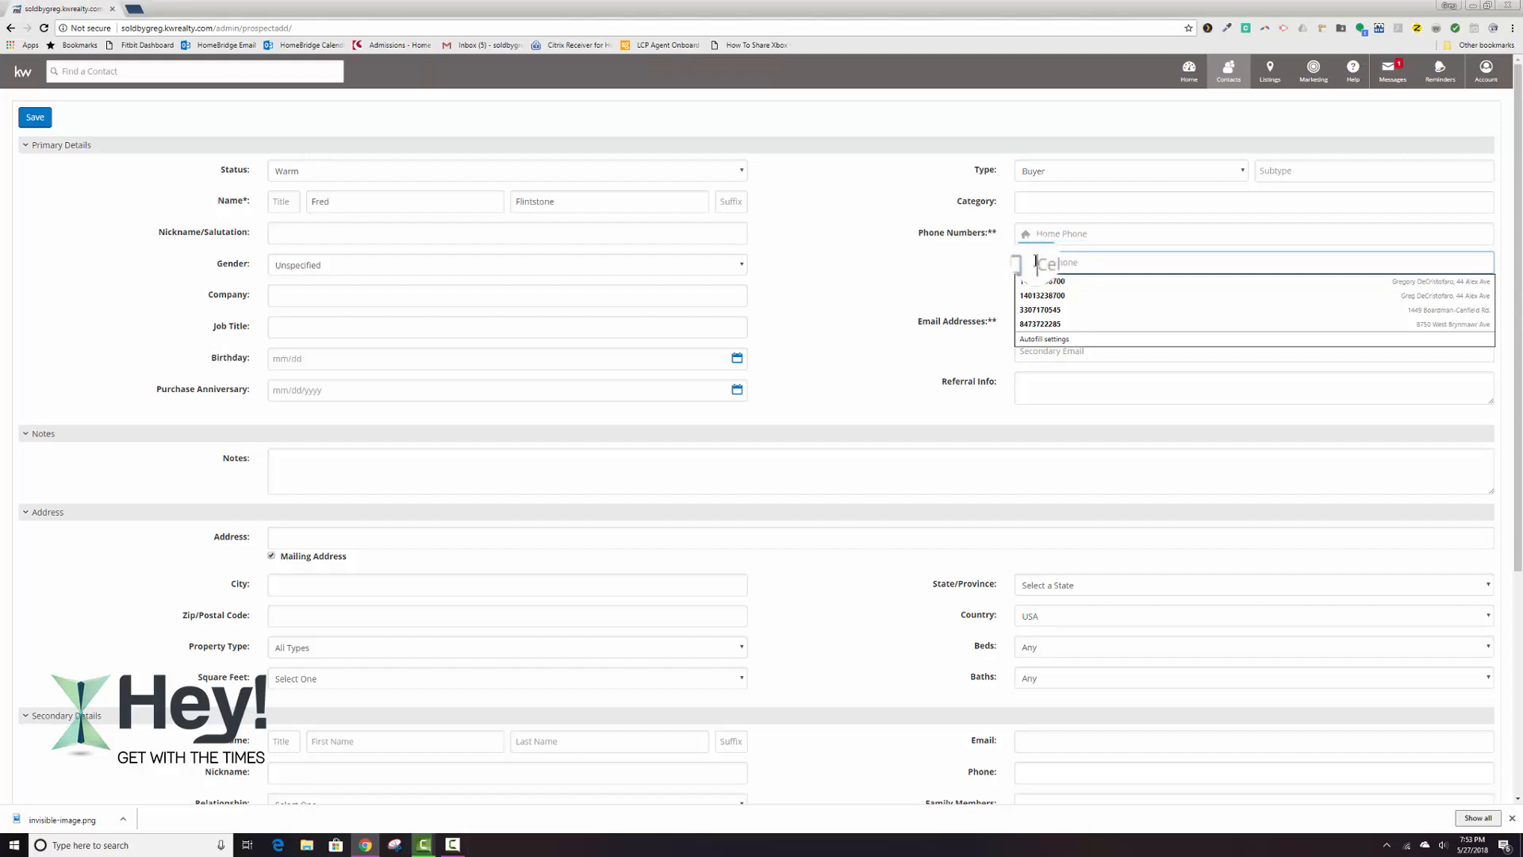
pyautogui.write('401')
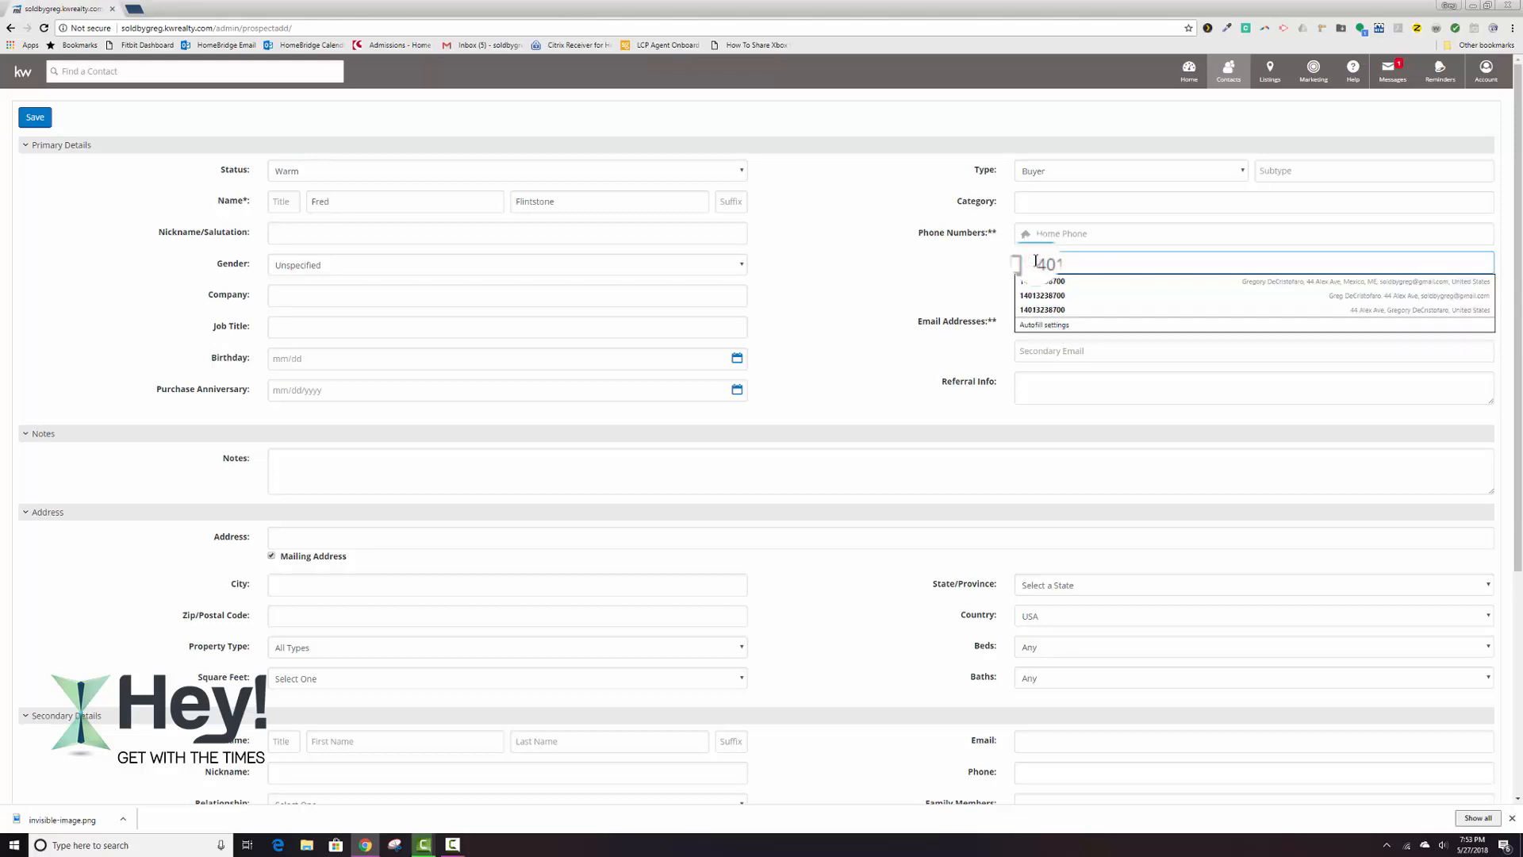
pyautogui.write('5-2568')
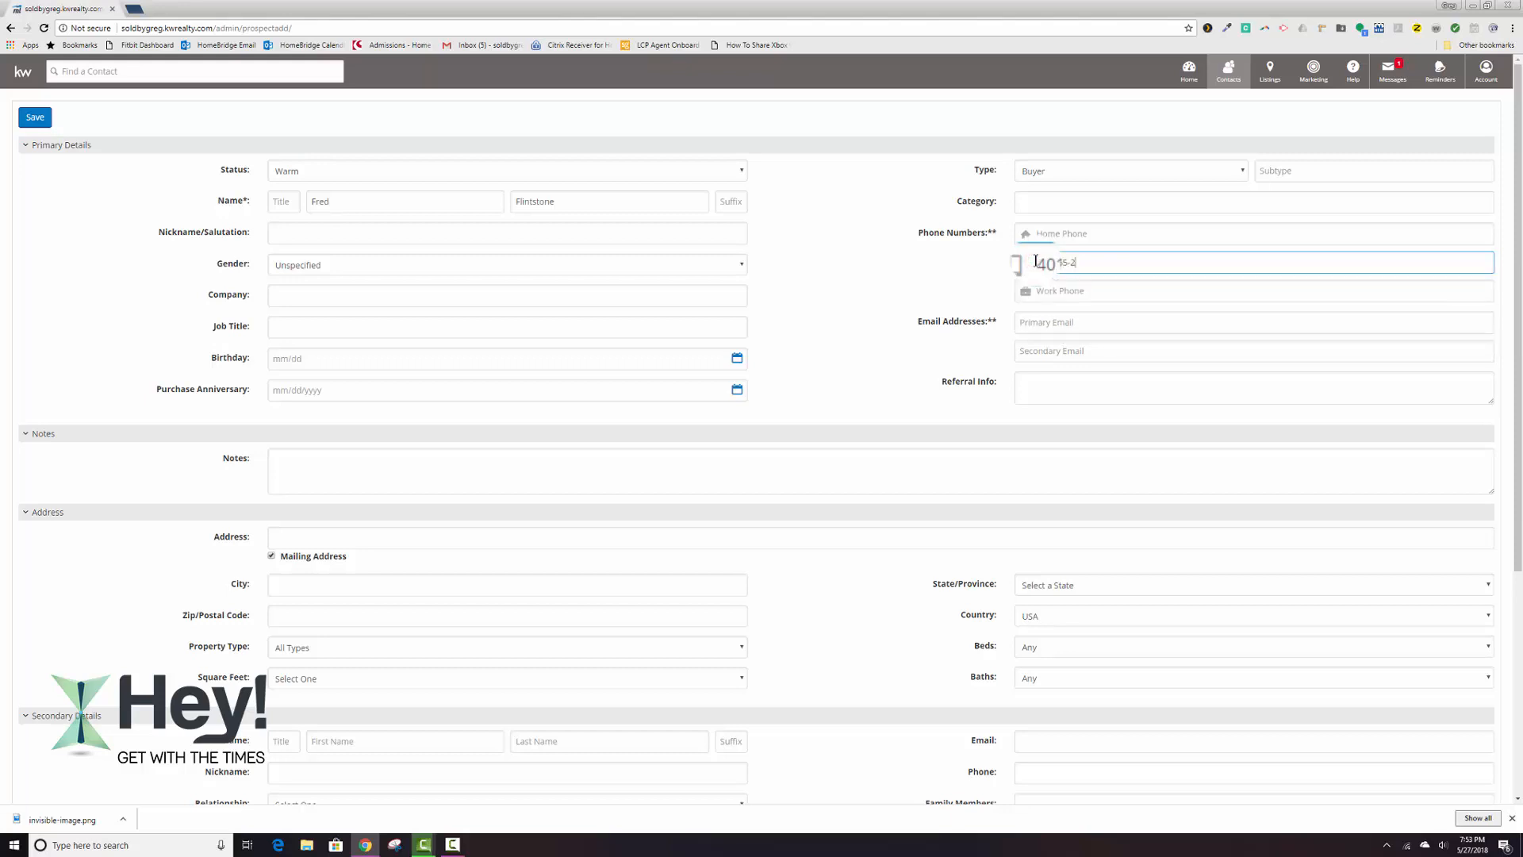
# Fill in the new contact's primary email together with the home phone and mailing address from a saved autofill entry.
pyautogui.click(1043, 322)
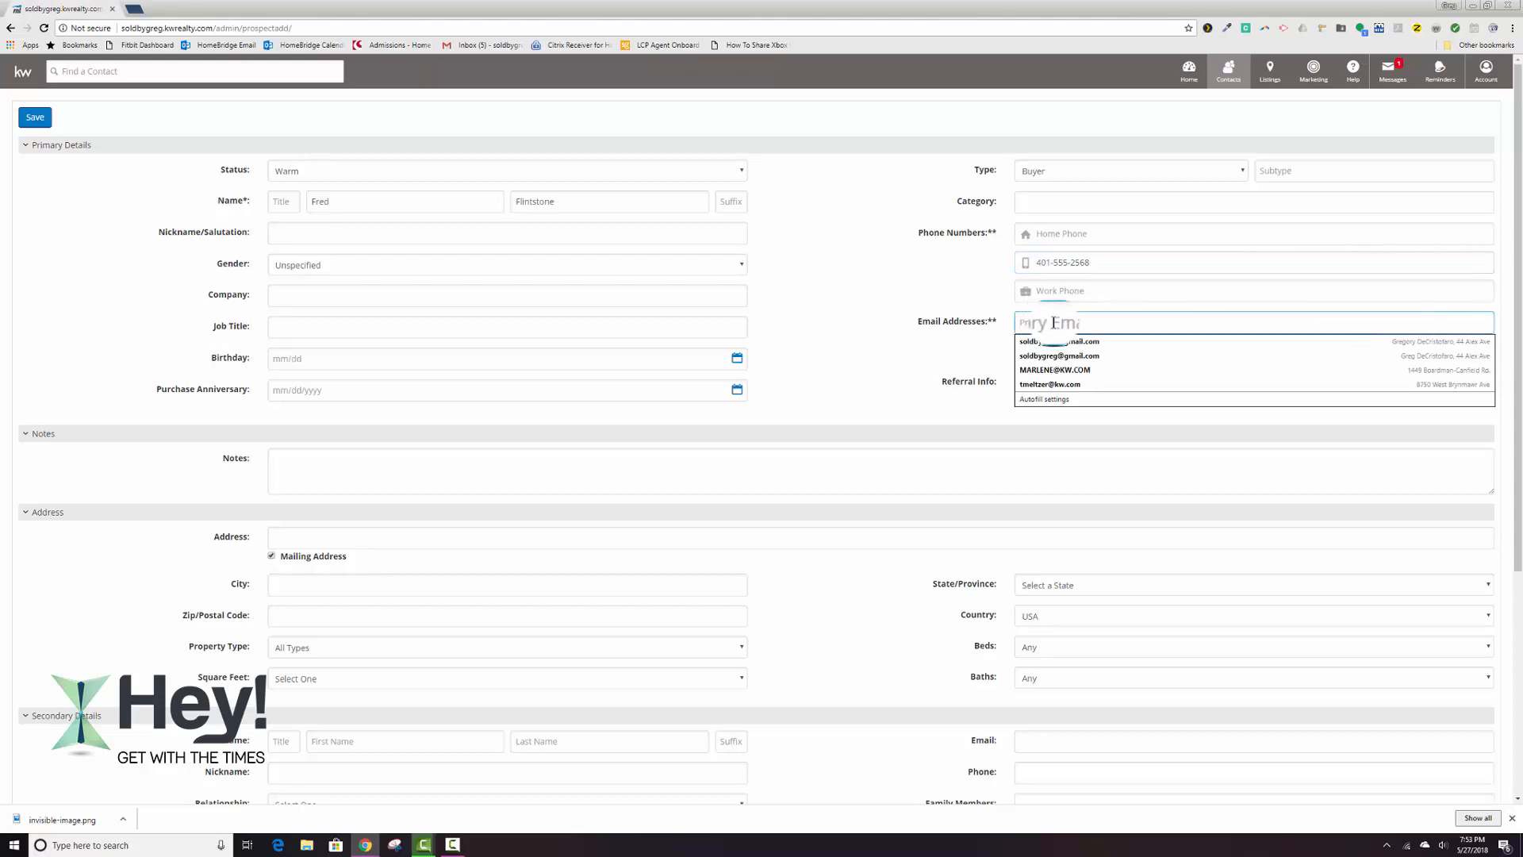
pyautogui.click(1047, 369)
pyautogui.click(904, 343)
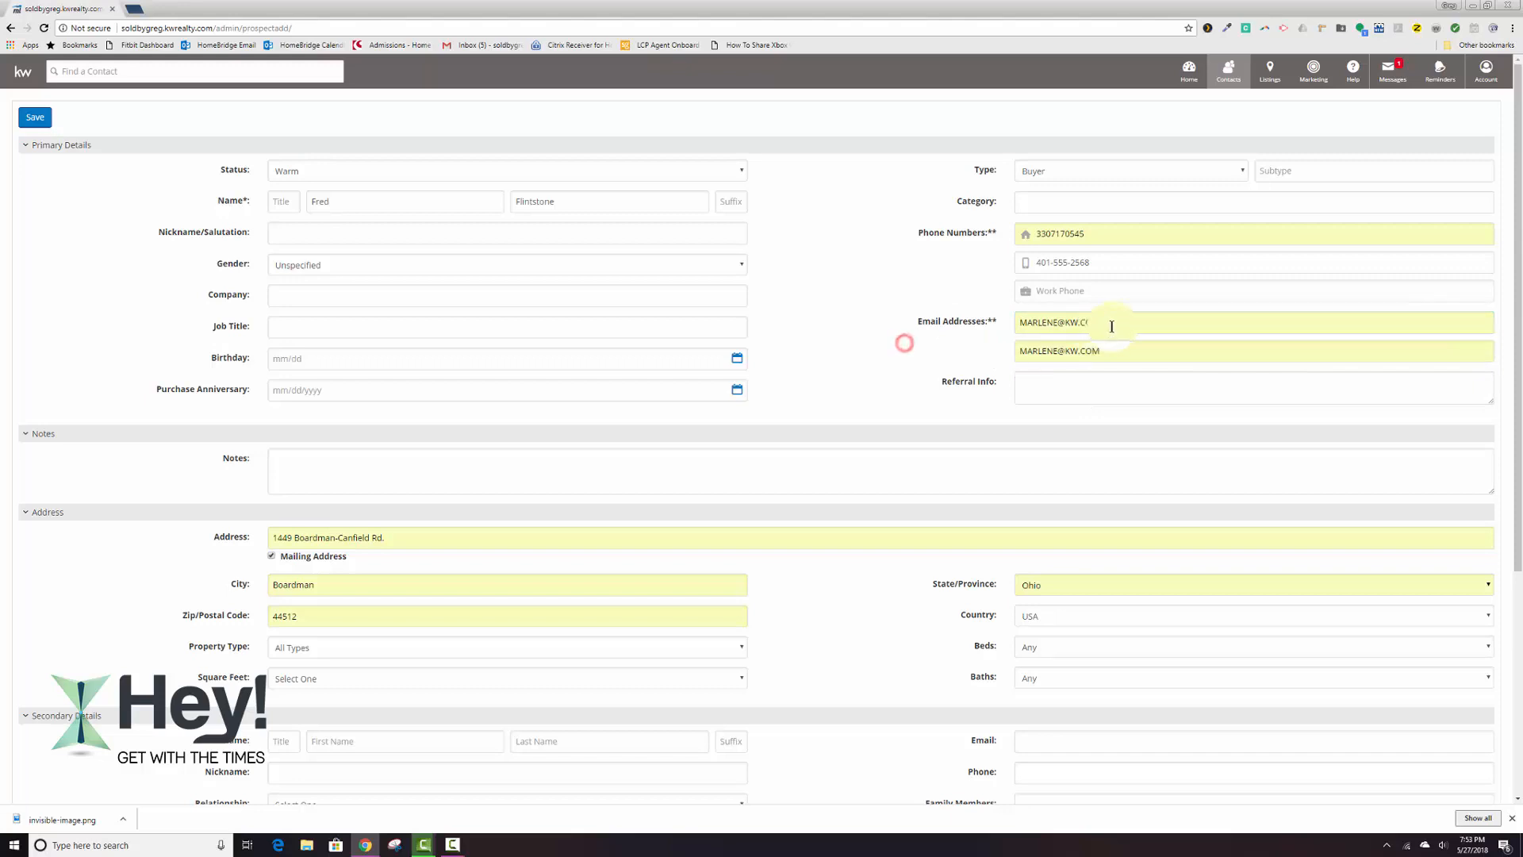
# Clear and refill the new contact's primary email from the autofill suggestion, and empty the secondary email field.
pyautogui.moveTo(1111, 326); pyautogui.dragTo(988, 341)
pyautogui.press('BackSpace')
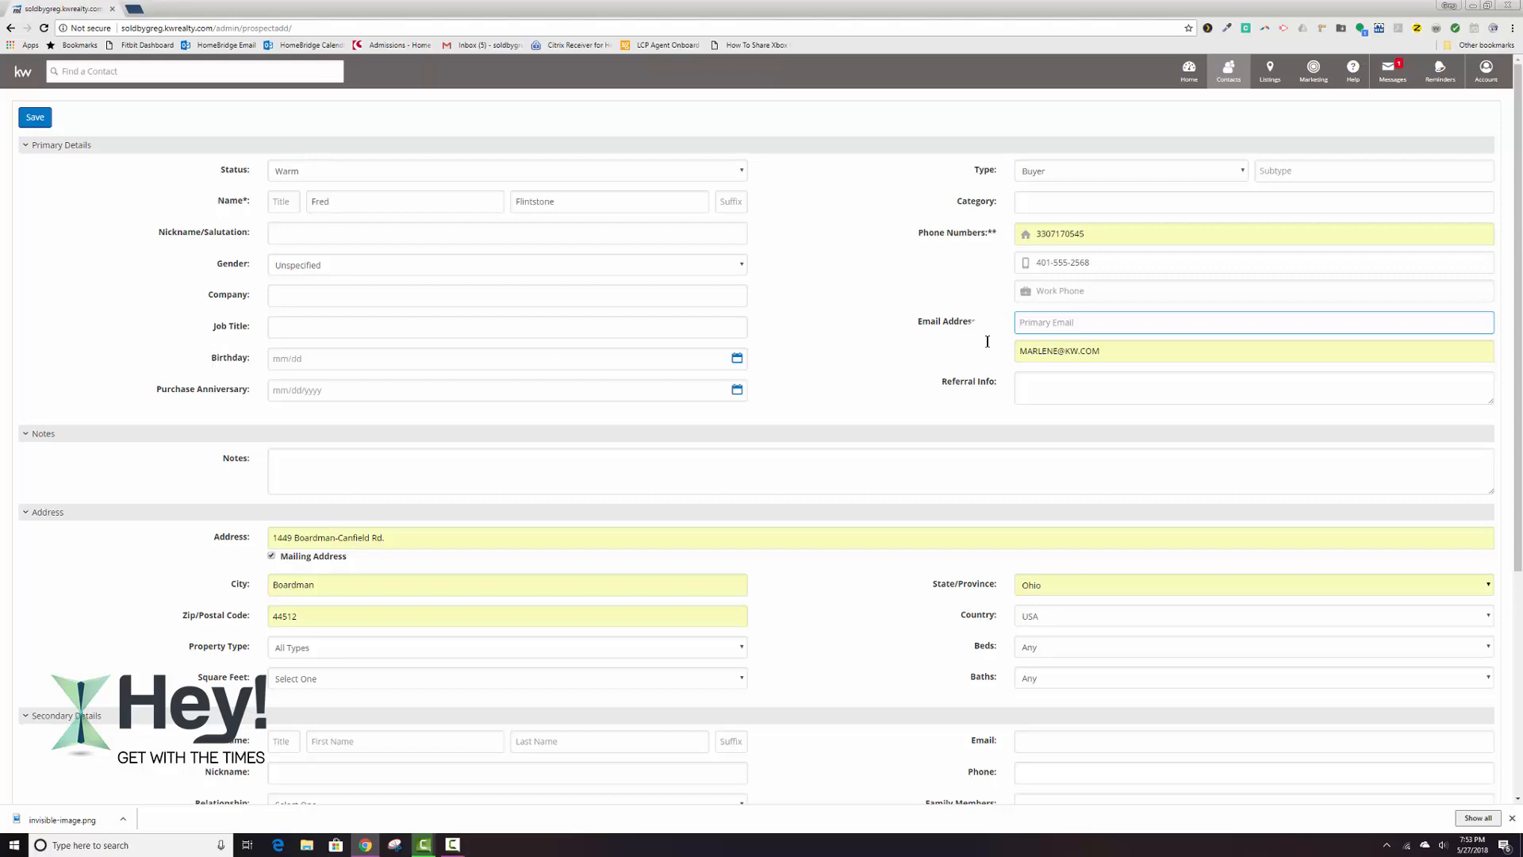
pyautogui.click(1051, 350)
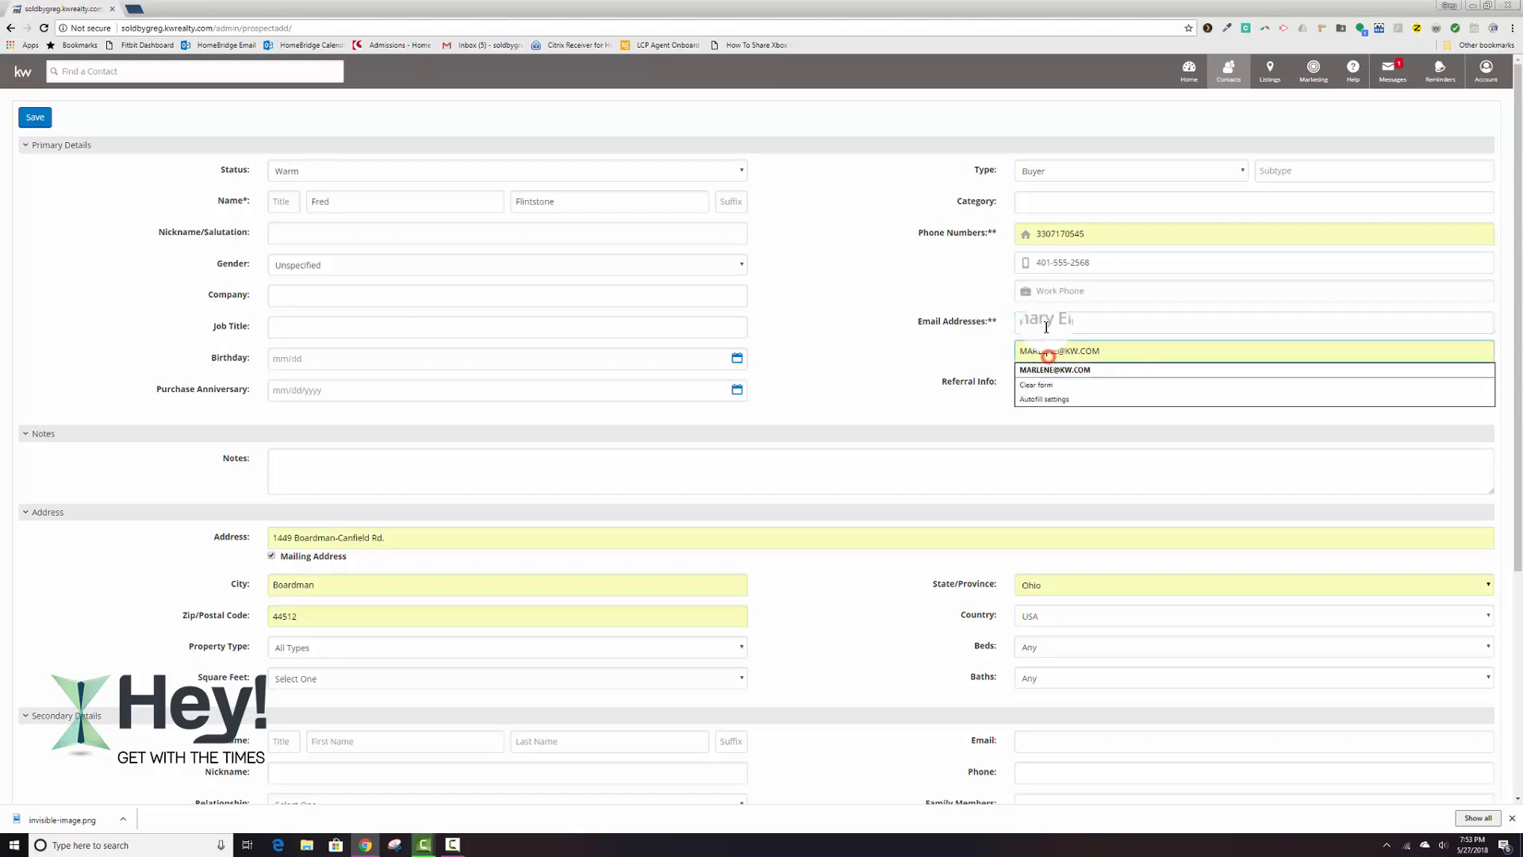
pyautogui.click(1061, 371)
pyautogui.moveTo(1125, 350); pyautogui.dragTo(925, 361)
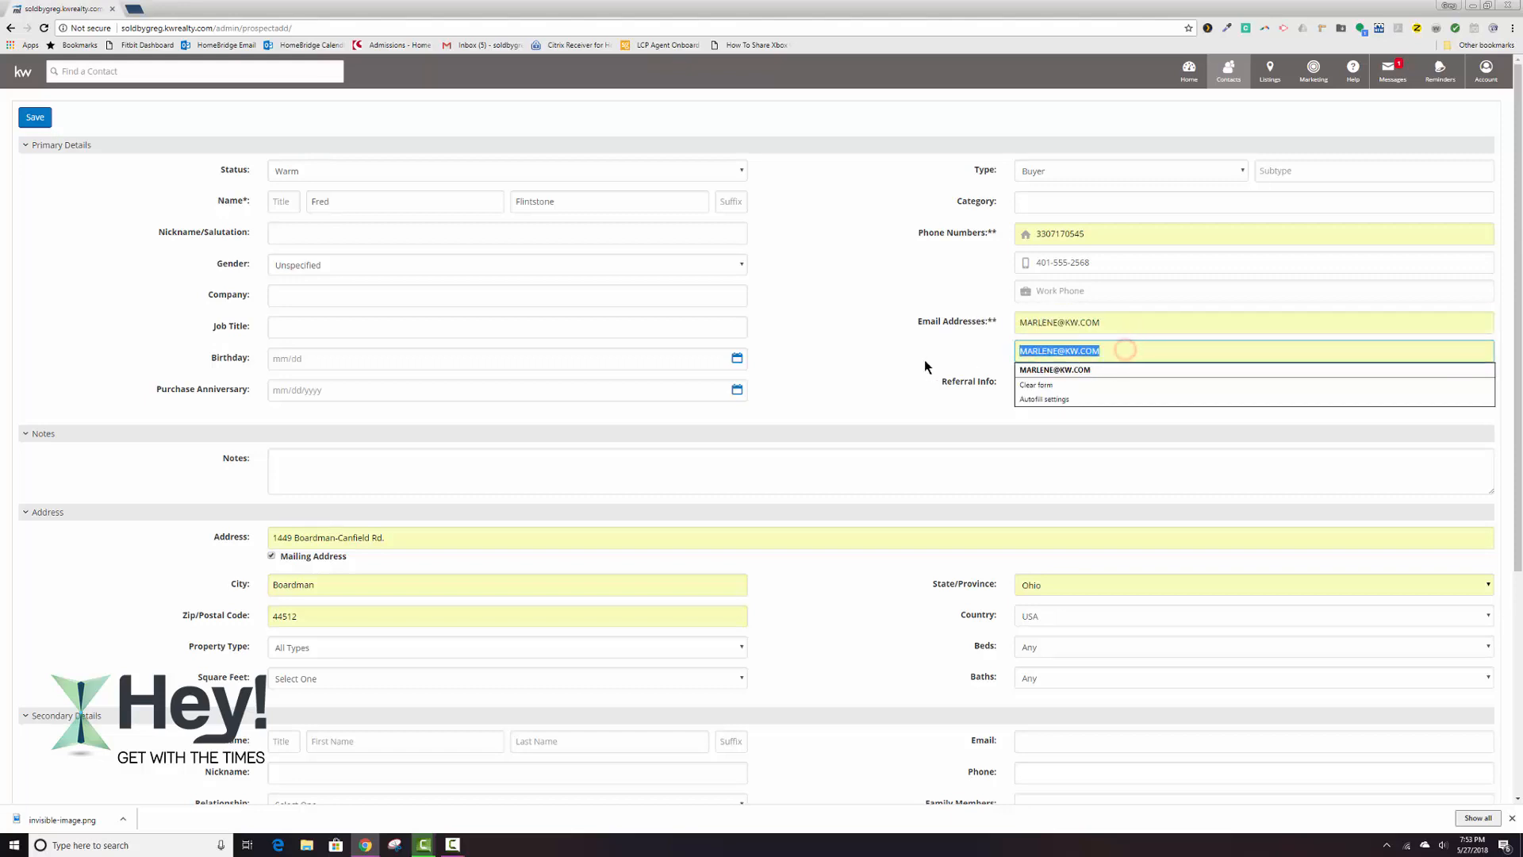
pyautogui.press('BackSpace')
pyautogui.click(887, 360)
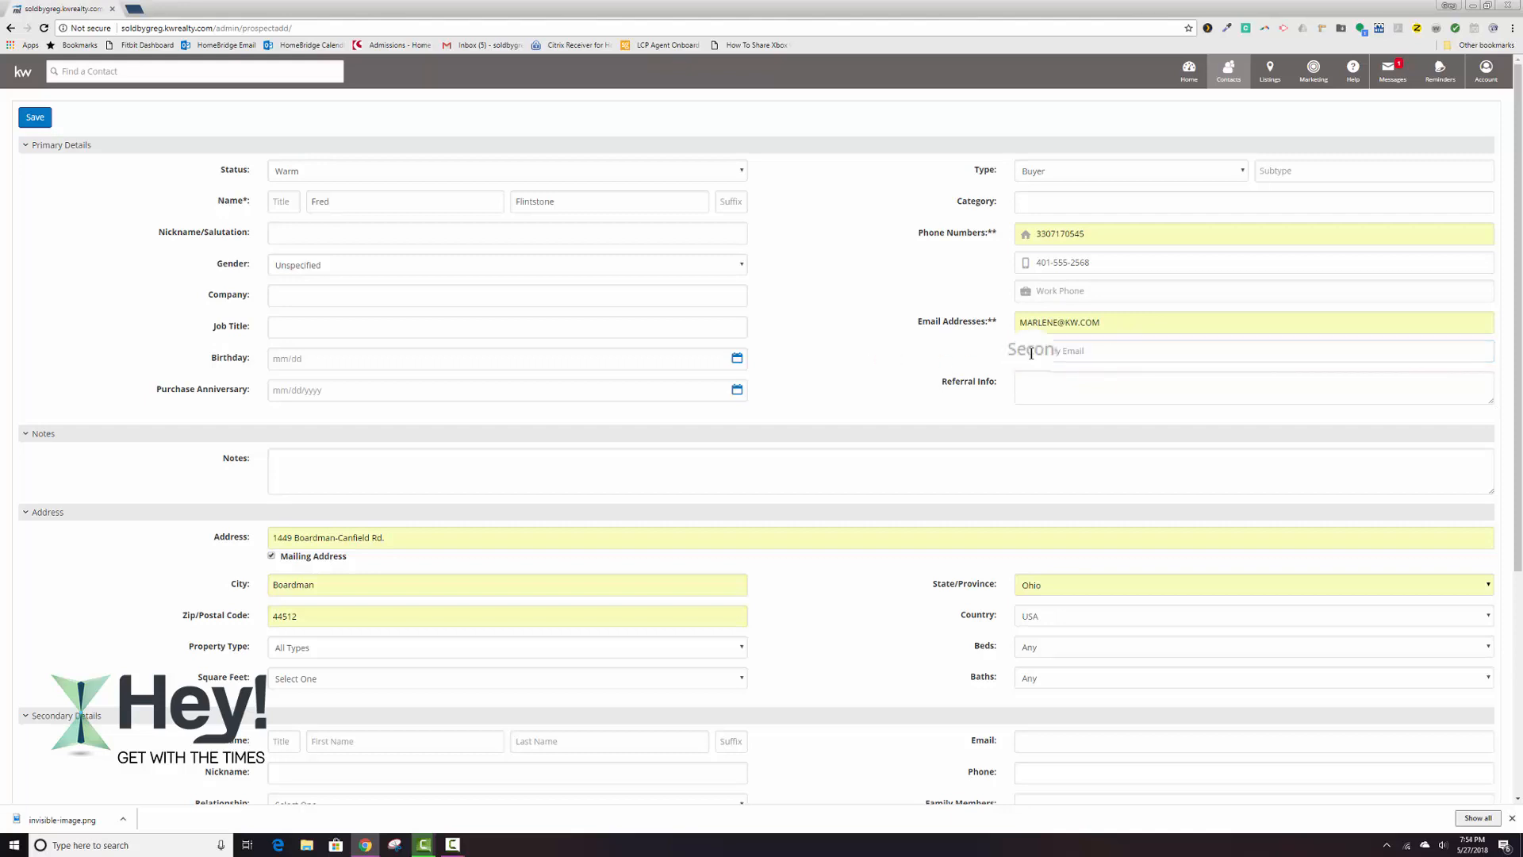
pyautogui.click(1060, 378)
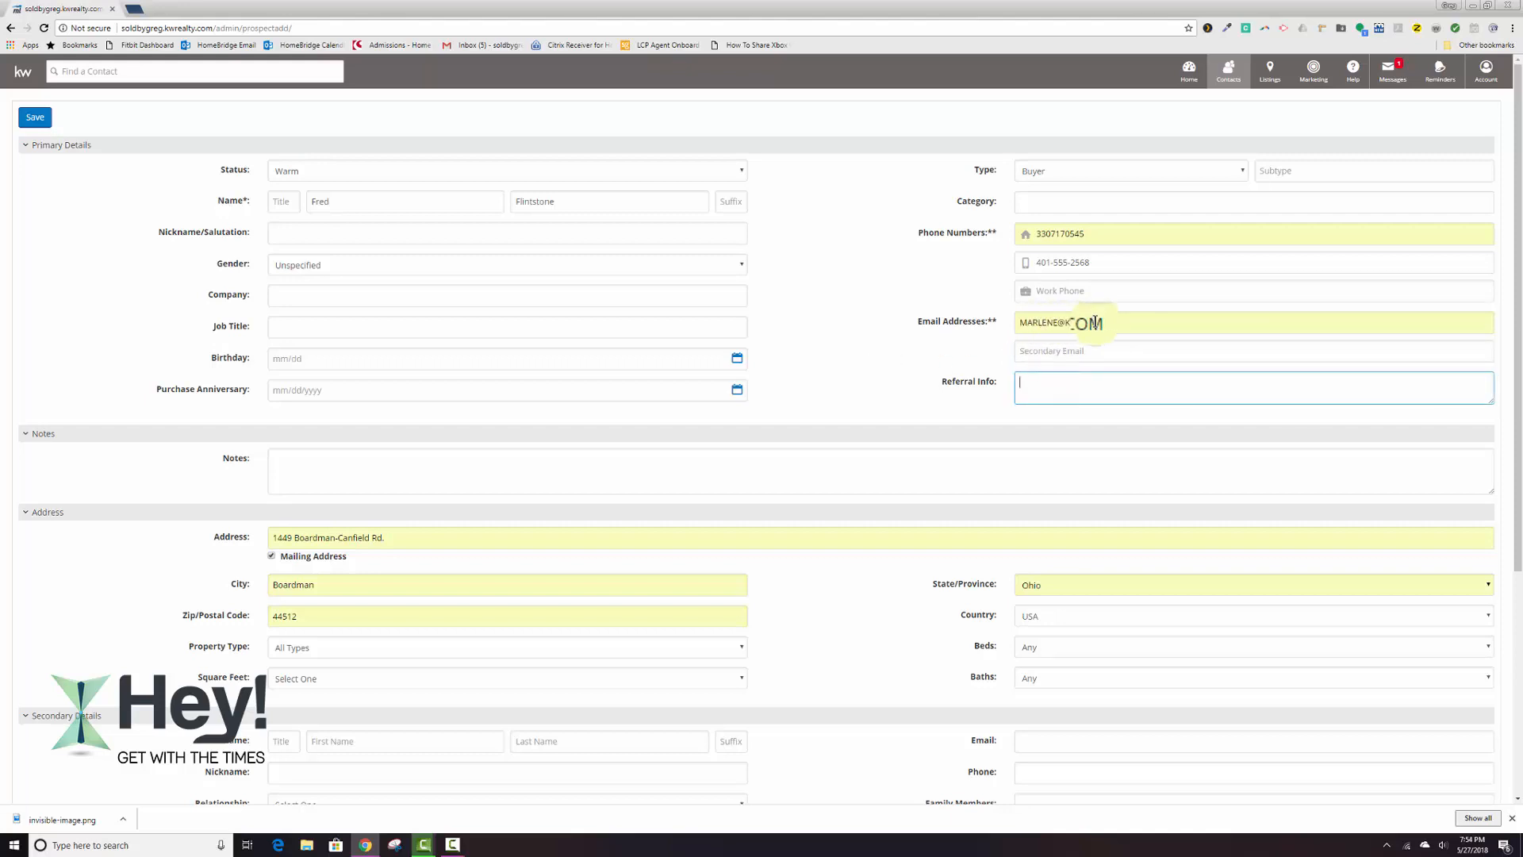
# Examine the rest of the new-contact form, including the address, secondary details, activity, email and group sections.
pyautogui.scroll(-1, 869, 413)
pyautogui.scroll(-1, 869, 413)
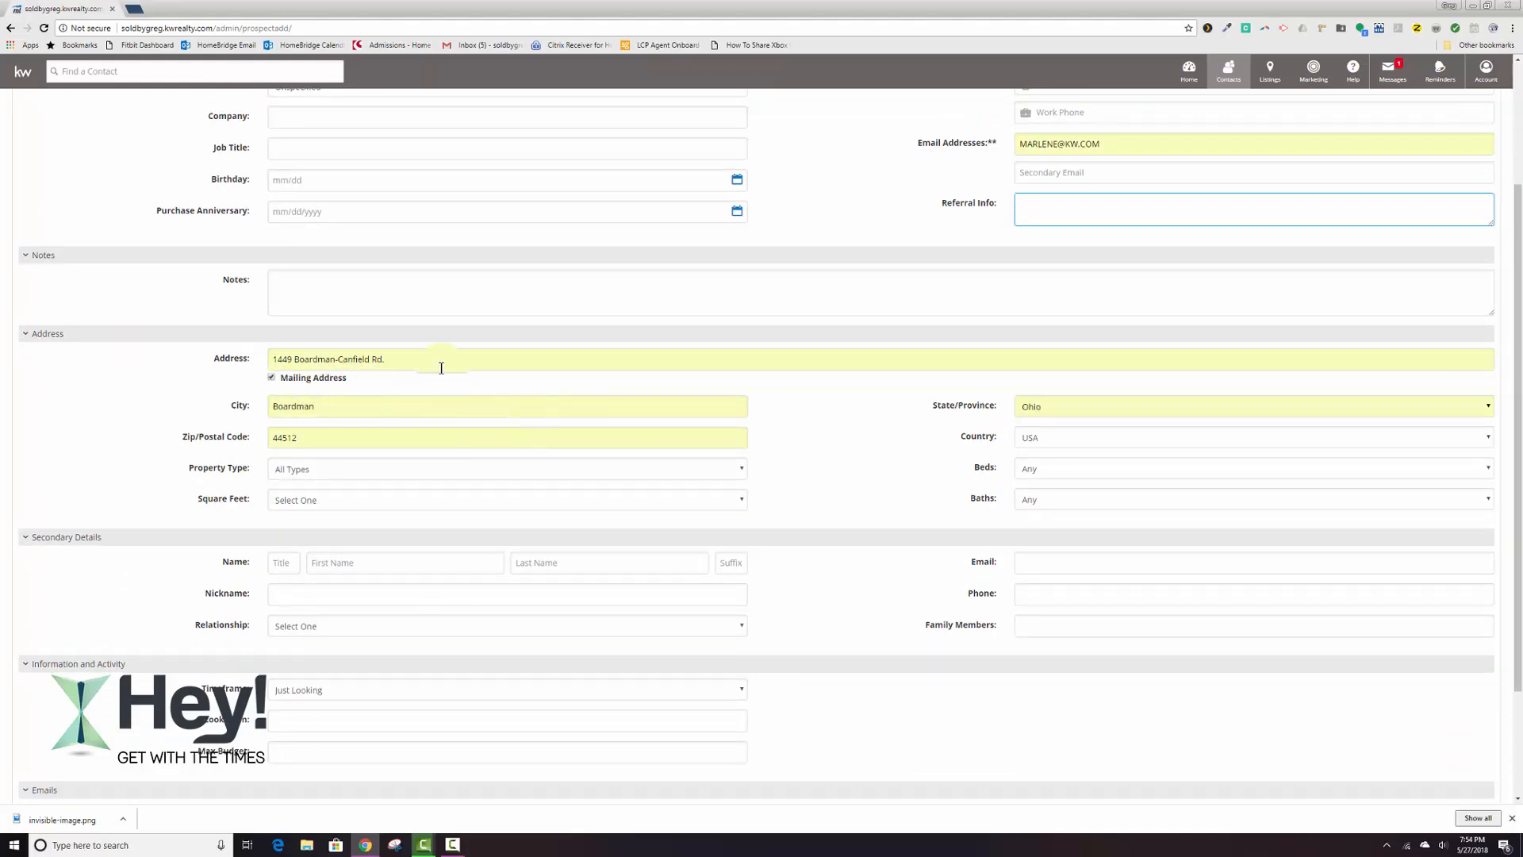
pyautogui.scroll(-2, 439, 365)
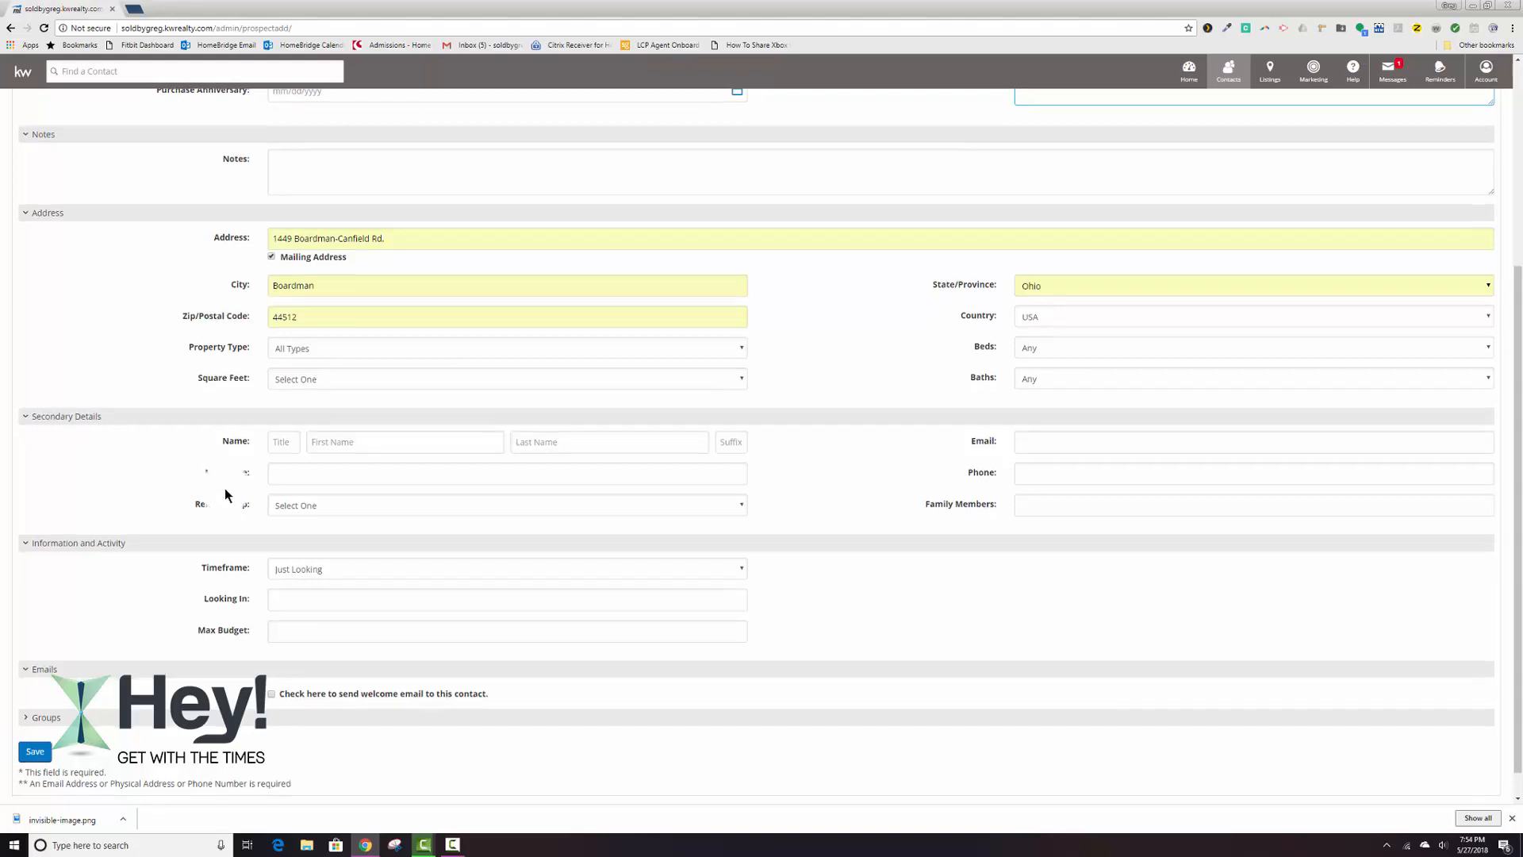
pyautogui.scroll(-1, 226, 491)
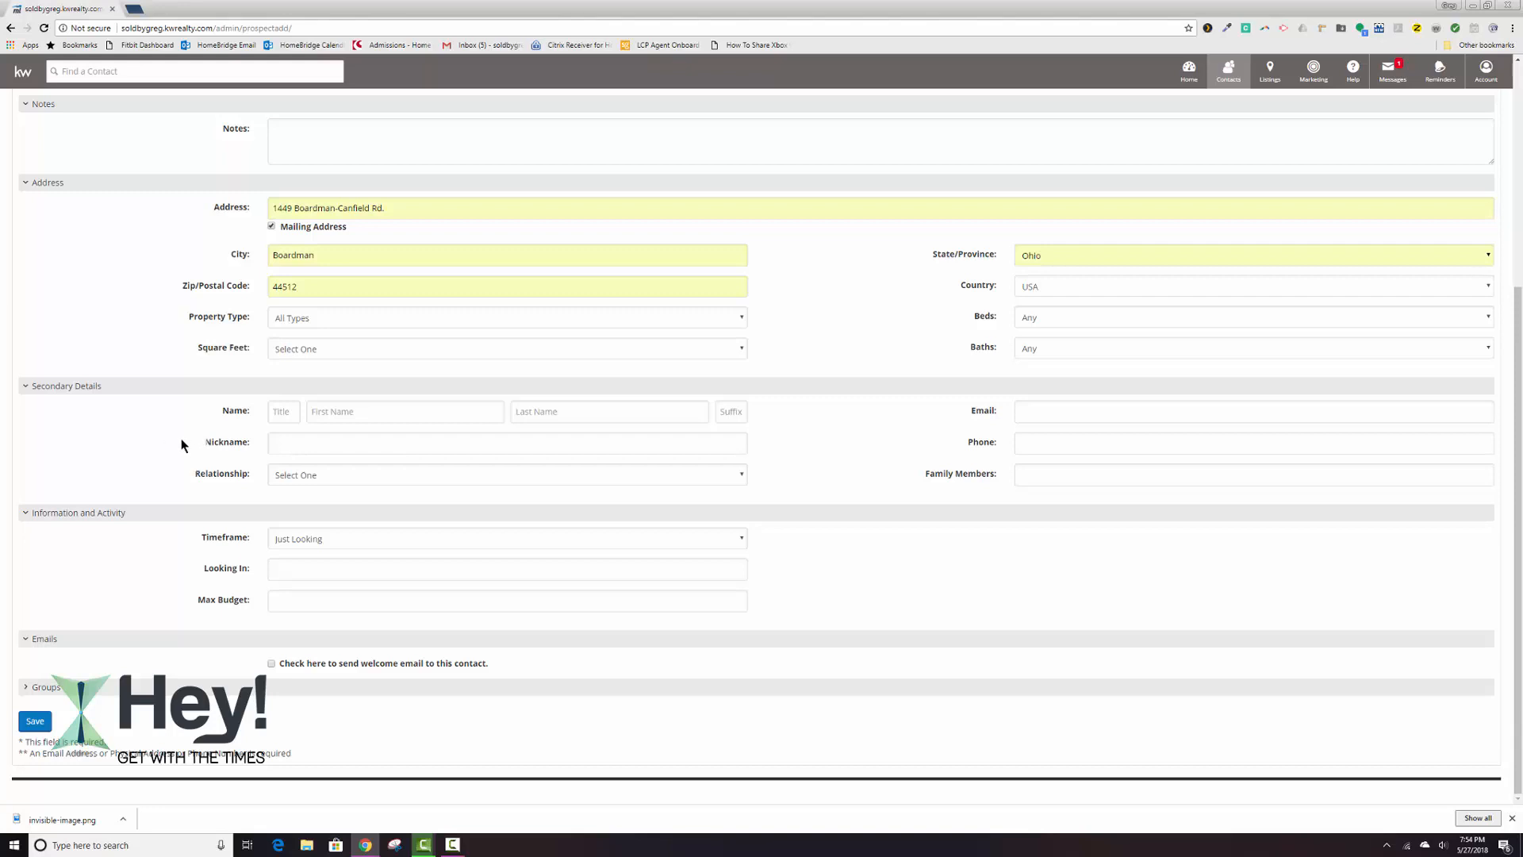
pyautogui.scroll(4, 176, 444)
pyautogui.scroll(1, 176, 450)
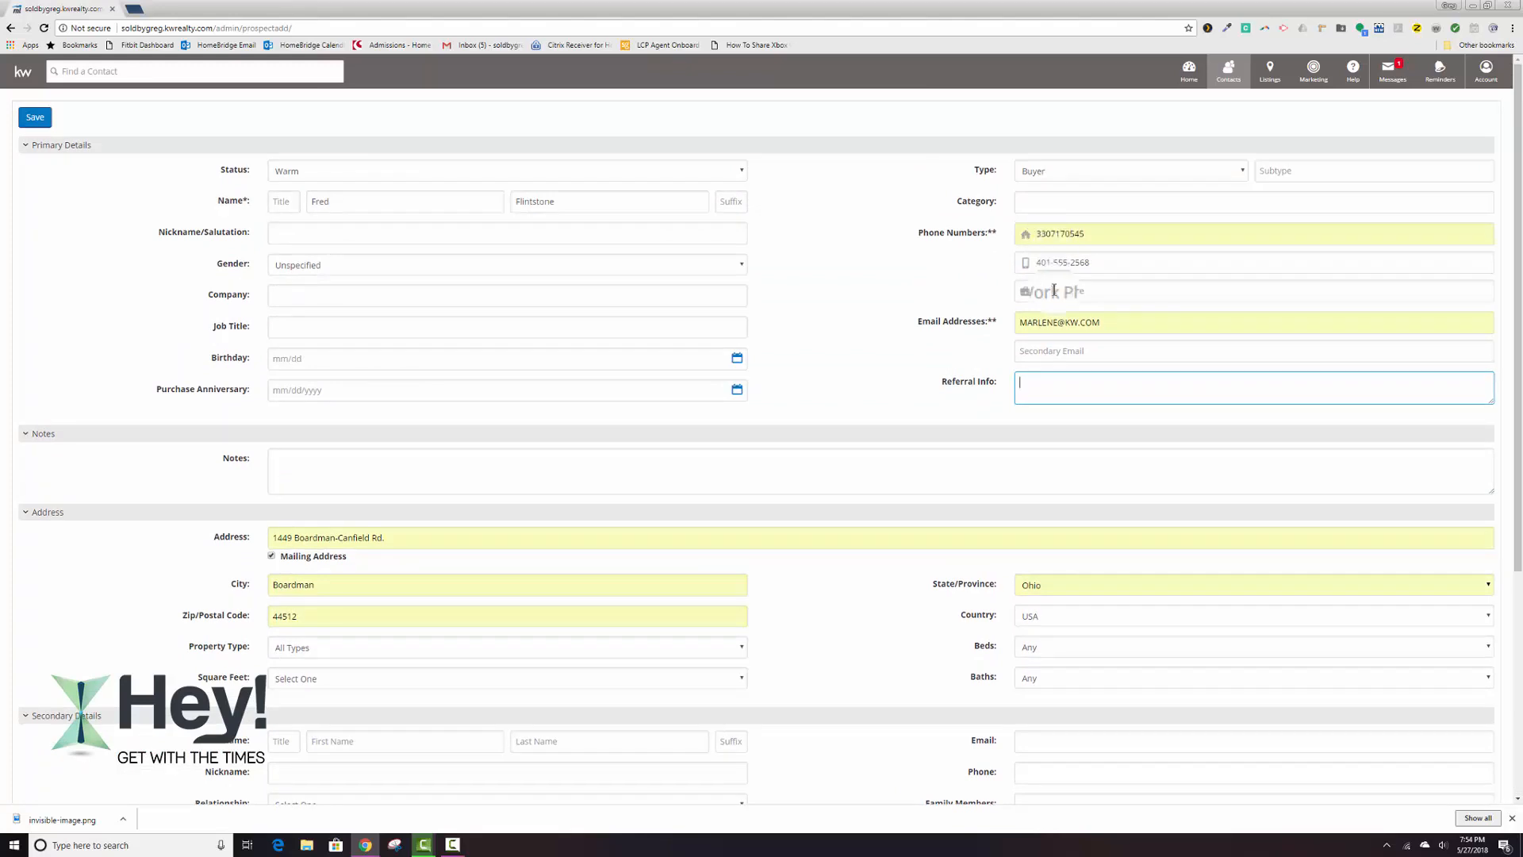
pyautogui.scroll(-2, 330, 436)
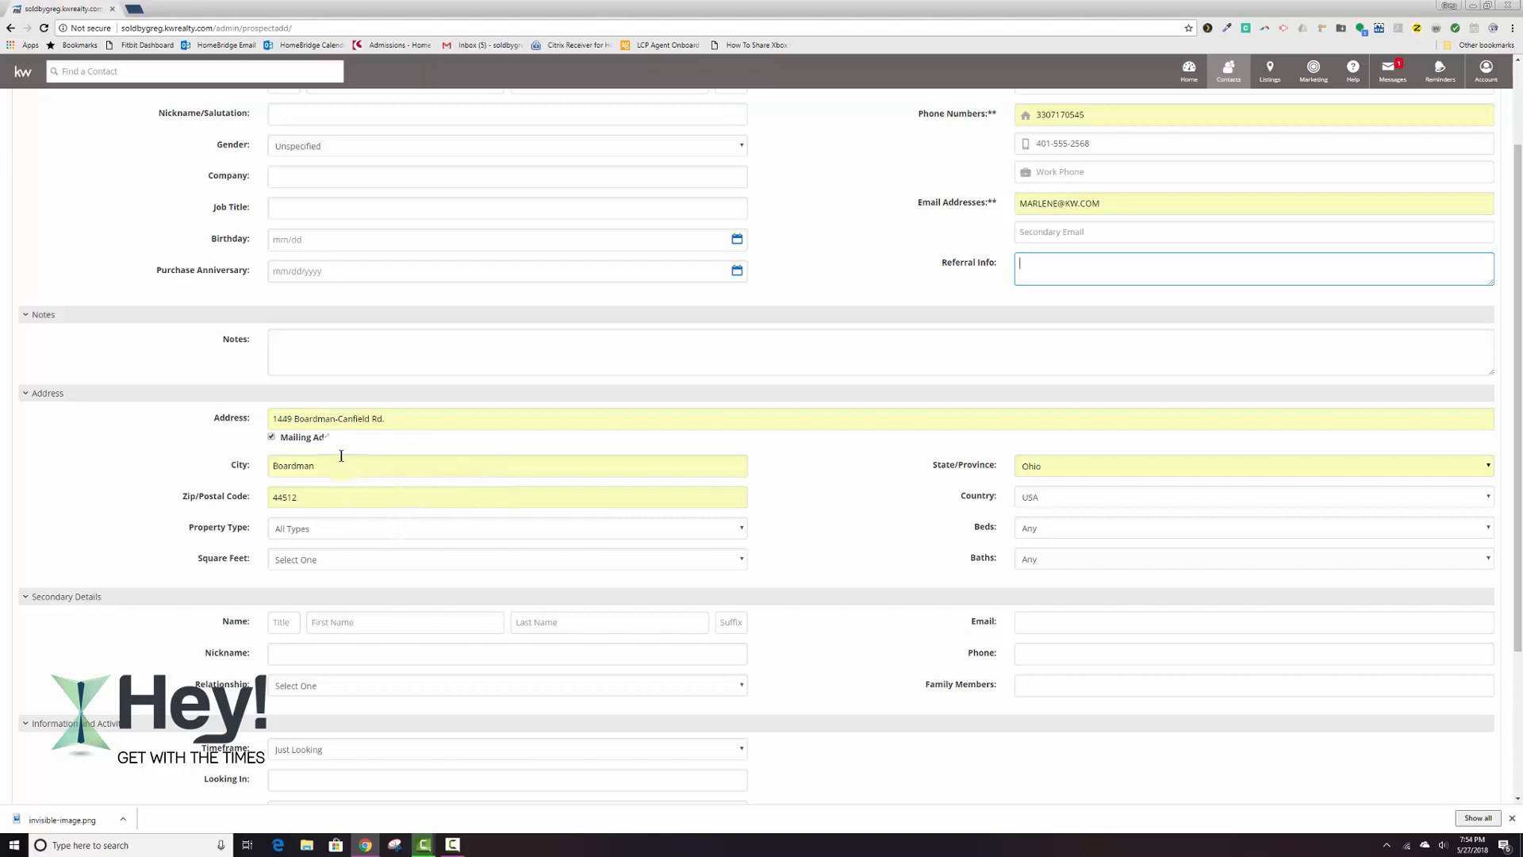
pyautogui.scroll(2, 341, 444)
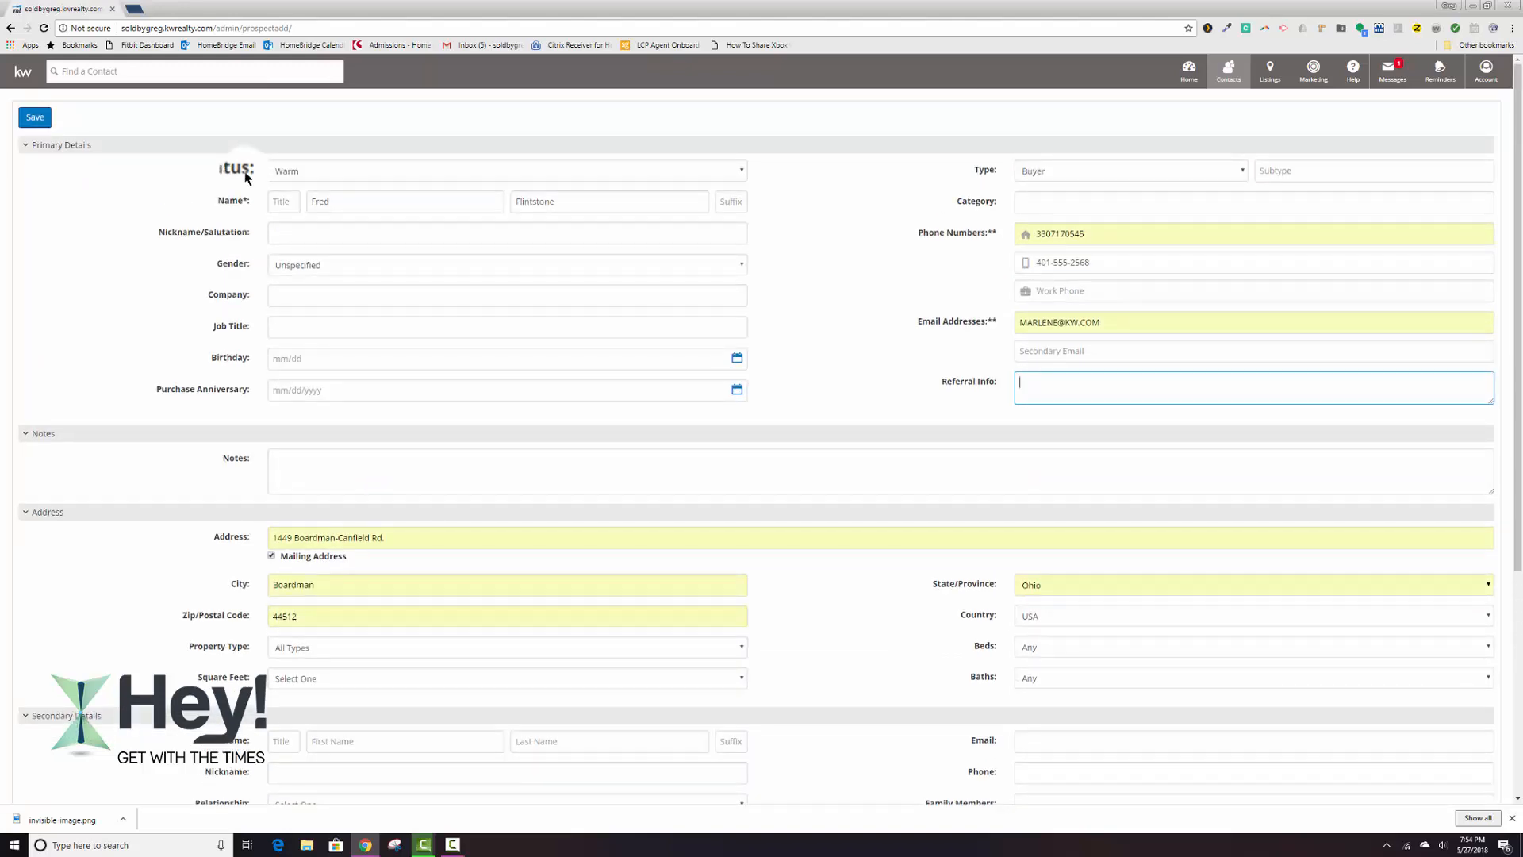
# Assign the new contact to the aSphere 33, zPast Clients and zInvestor groups, save it, and review its summary.
pyautogui.scroll(-4, 254, 253)
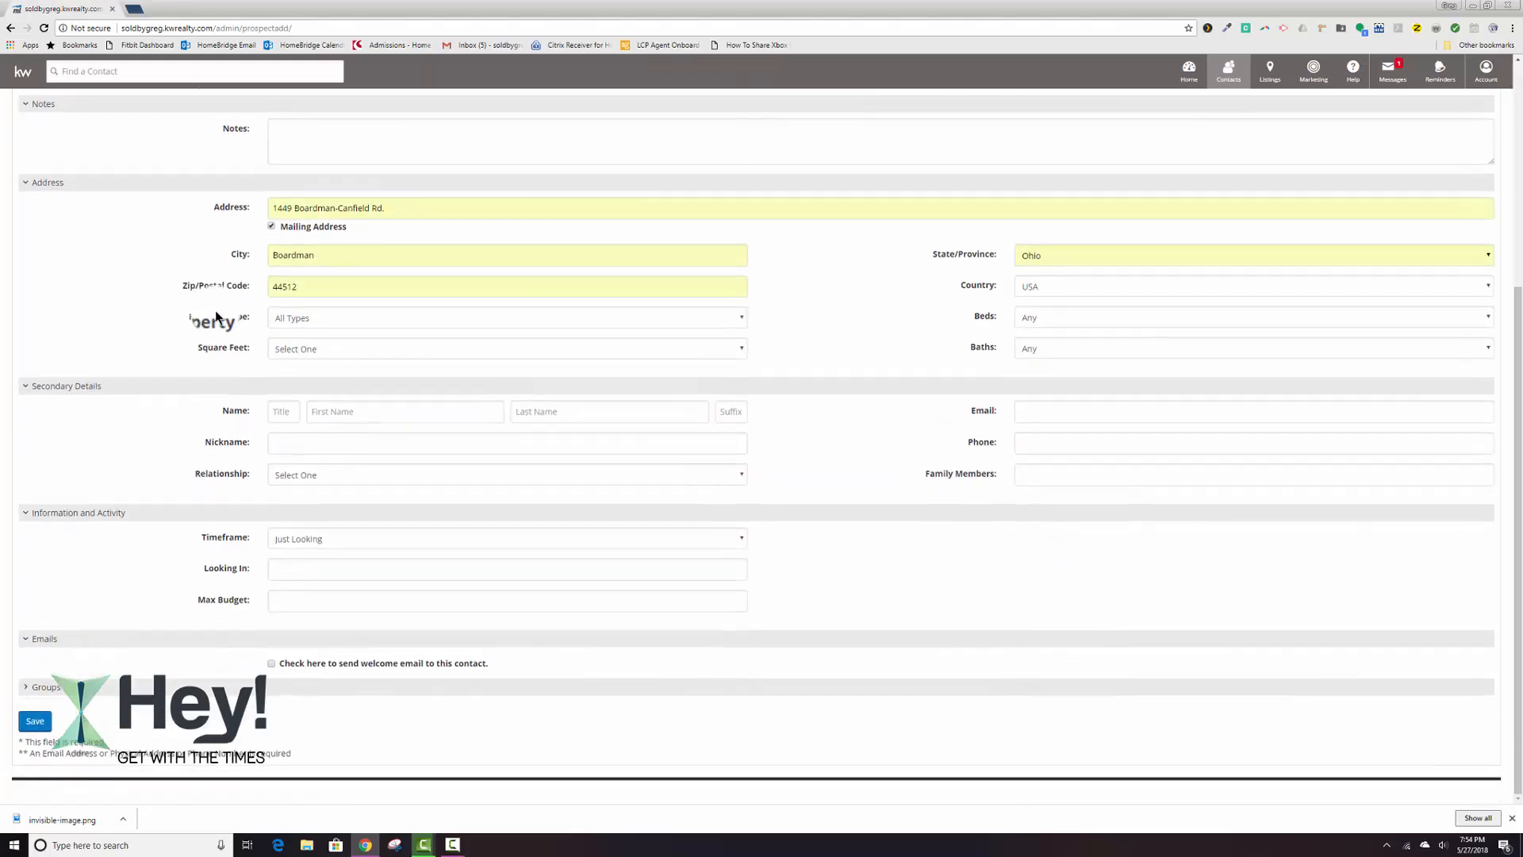
pyautogui.click(36, 689)
pyautogui.scroll(-1, 44, 682)
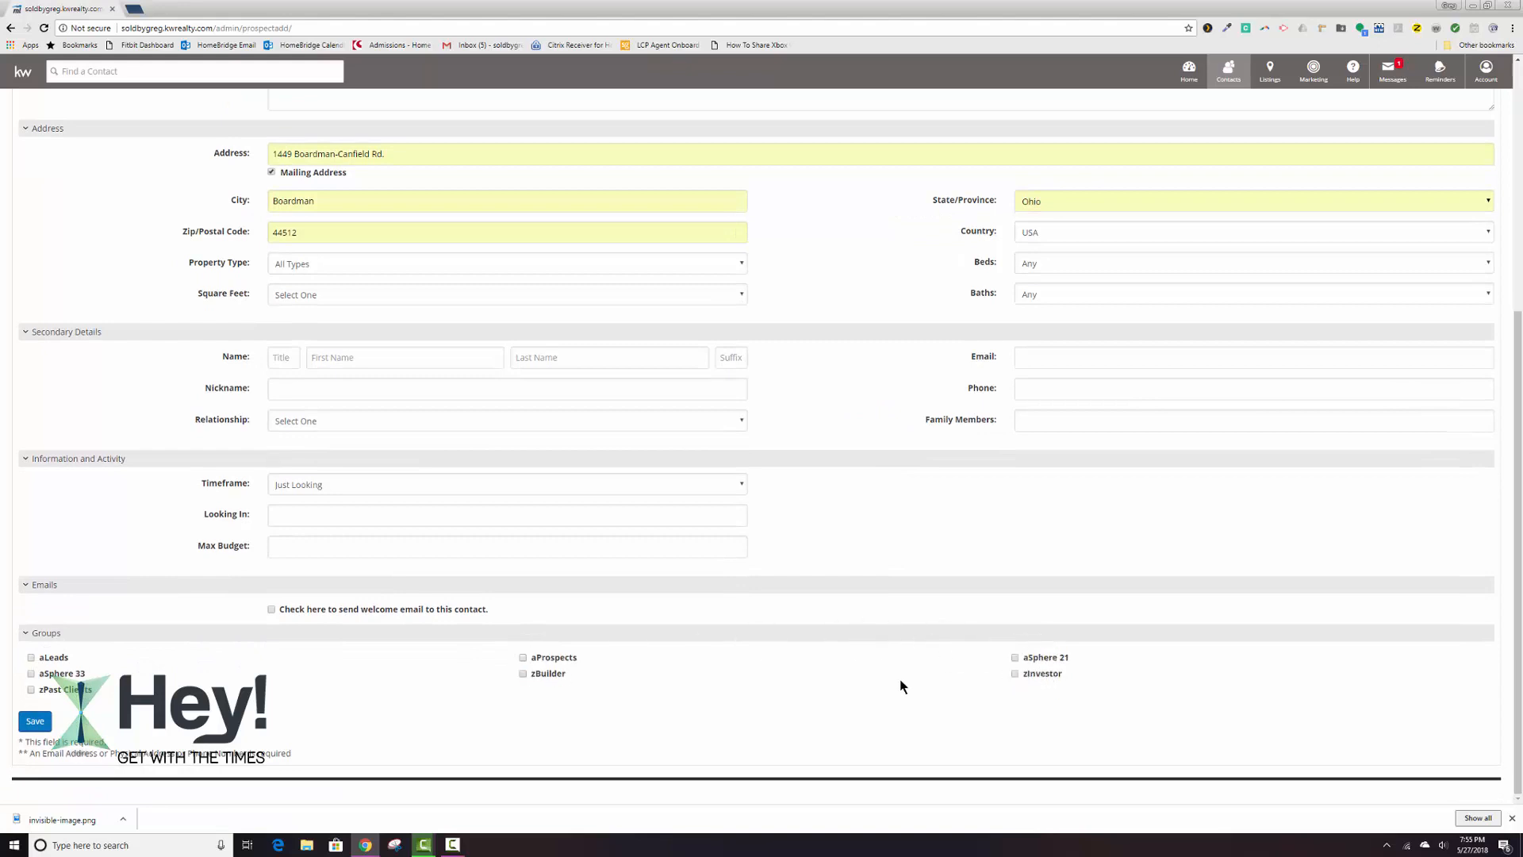
pyautogui.click(31, 674)
pyautogui.click(31, 689)
pyautogui.click(1015, 674)
pyautogui.click(35, 723)
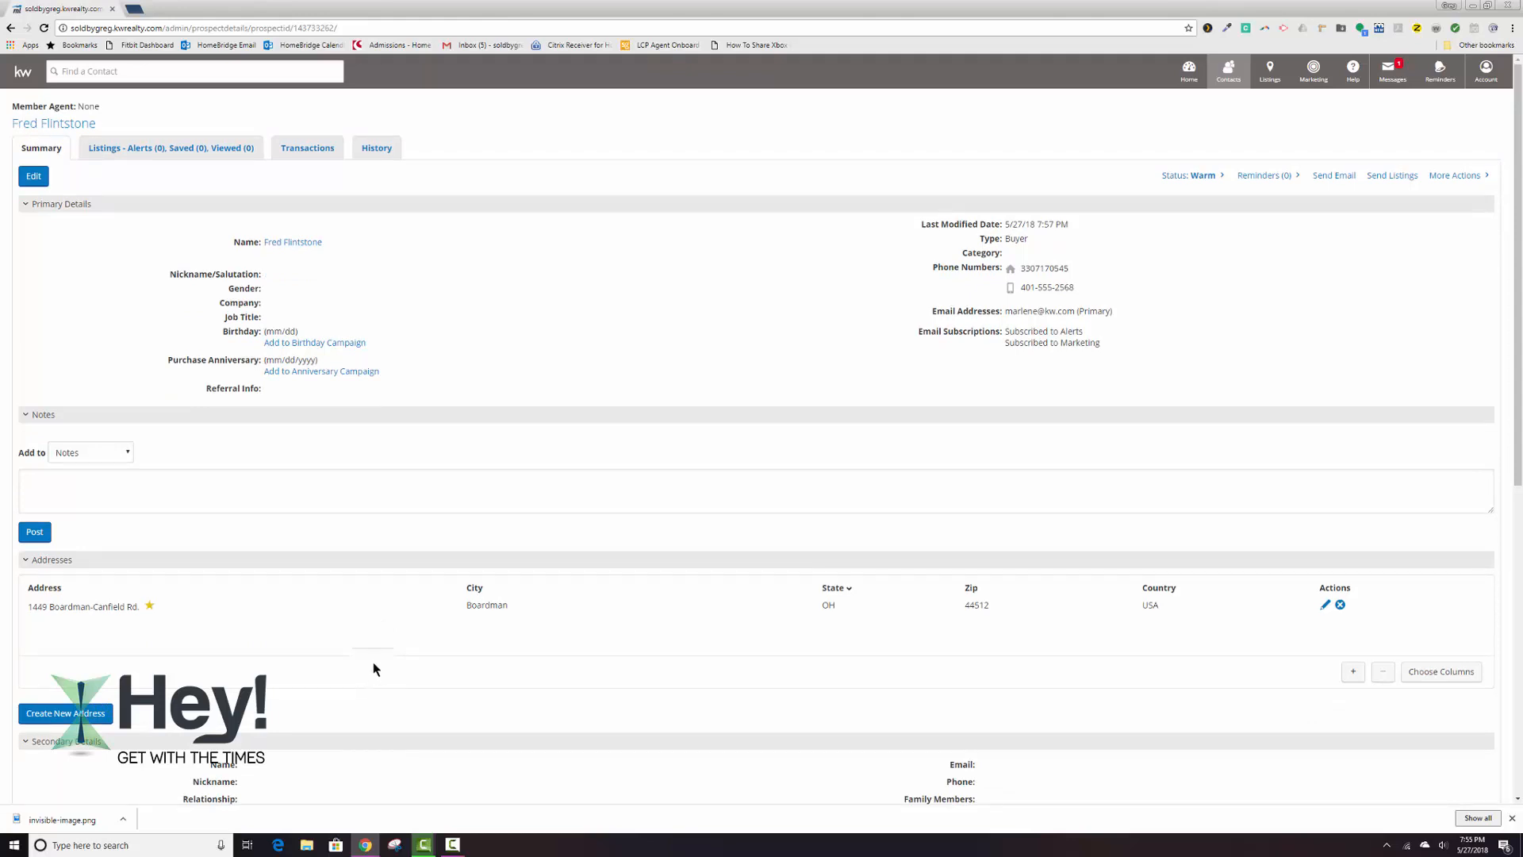
pyautogui.scroll(-7, 331, 563)
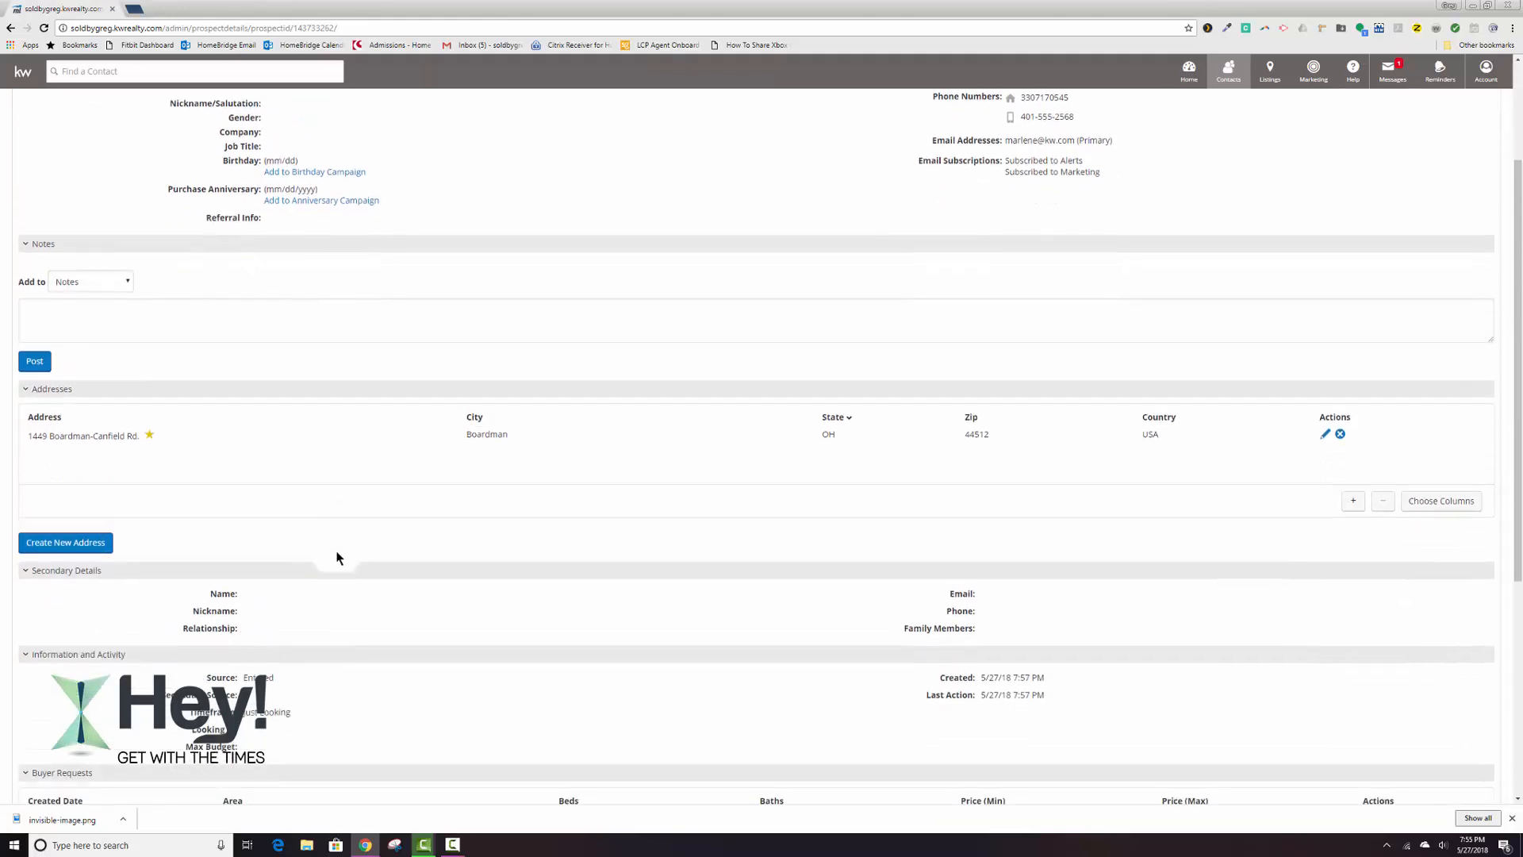
pyautogui.scroll(7, 337, 557)
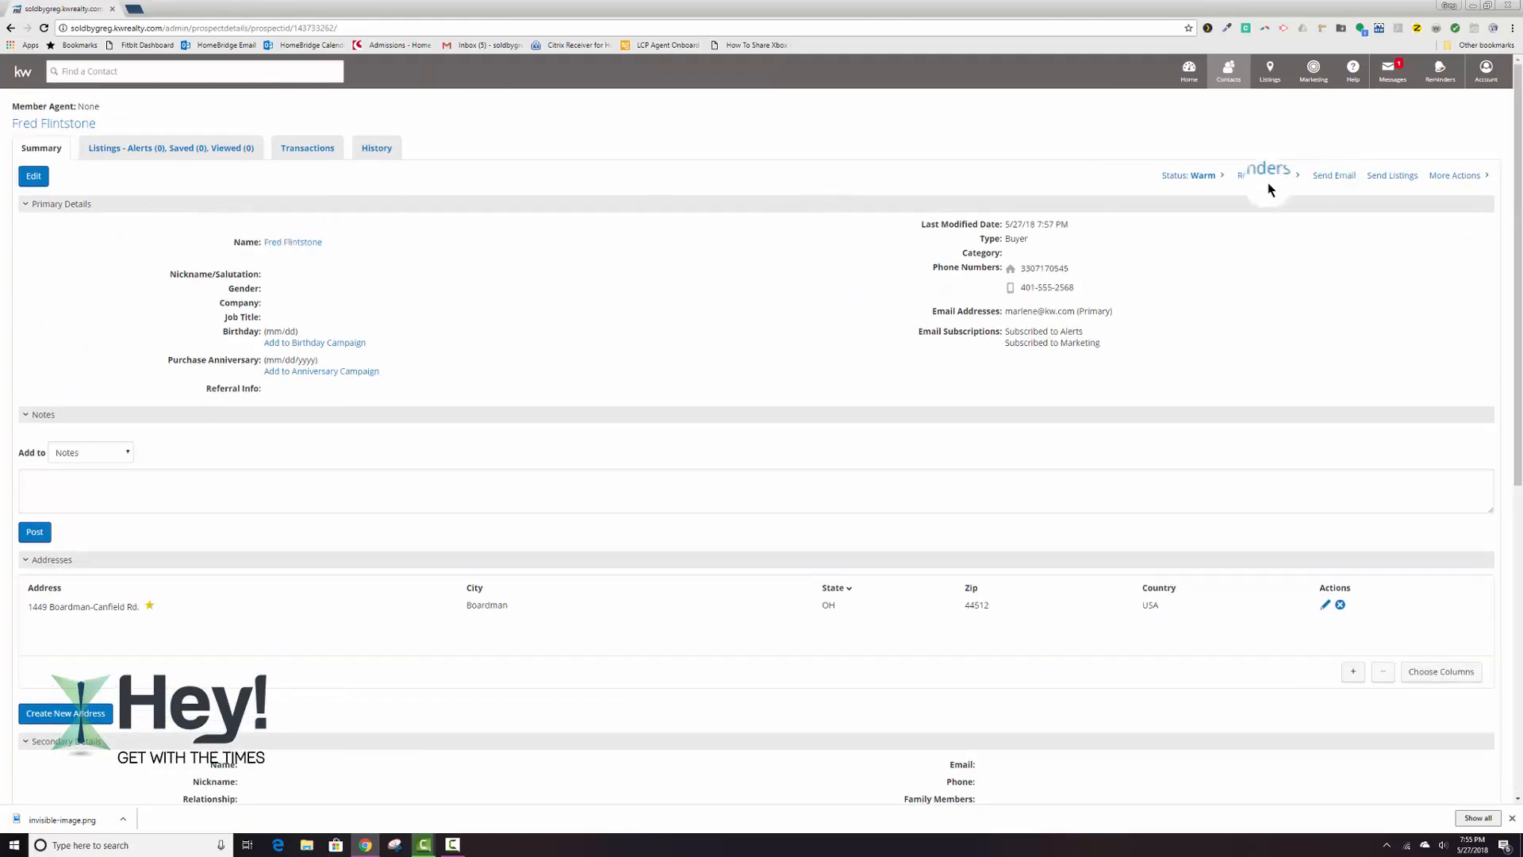
# Start creating another contact and set its status to Warm.
pyautogui.click(1232, 74)
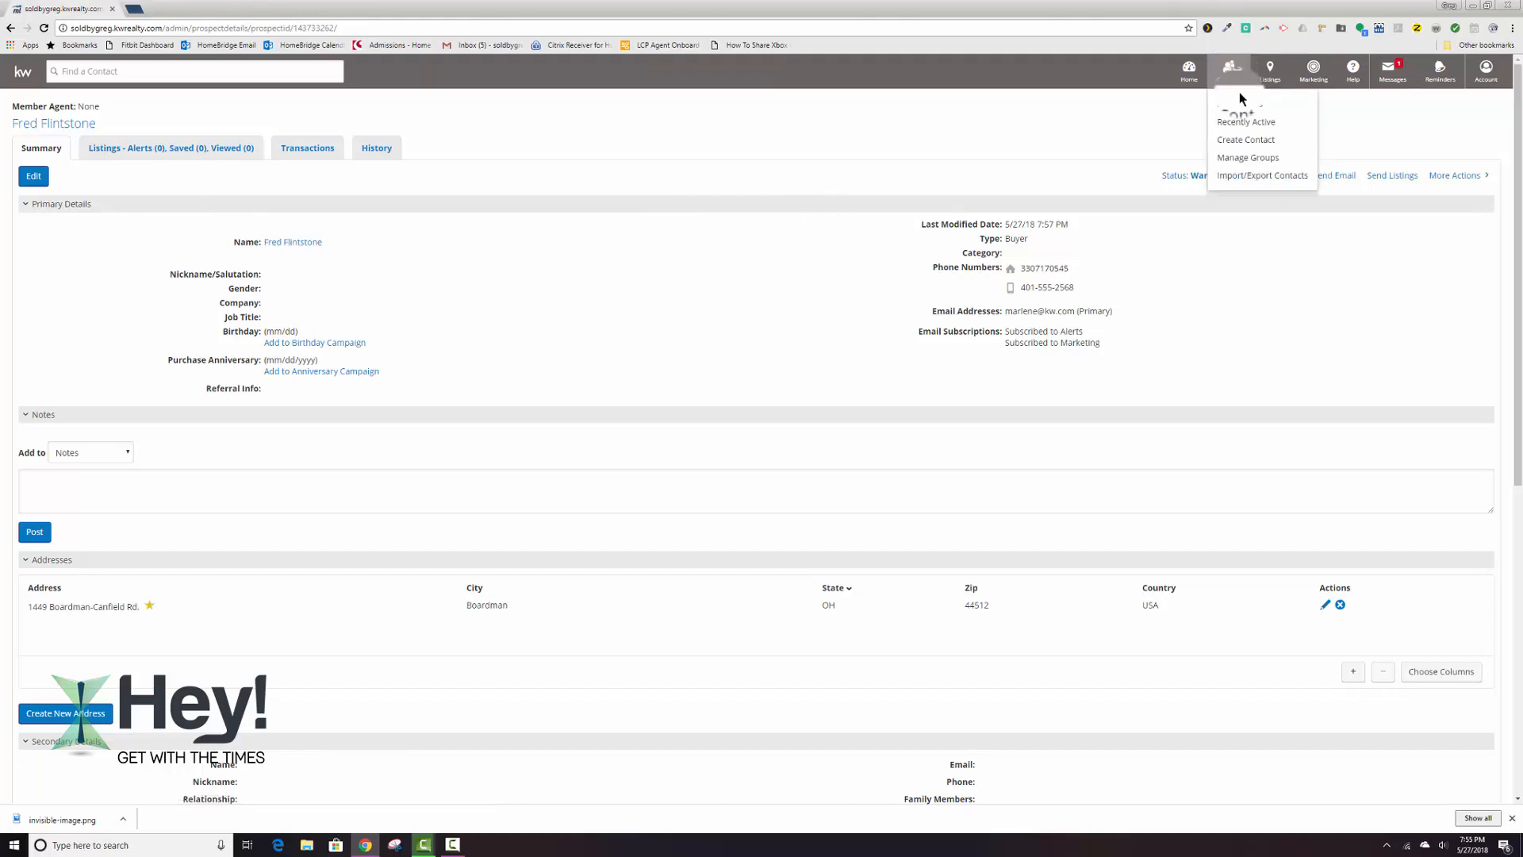
pyautogui.click(1240, 106)
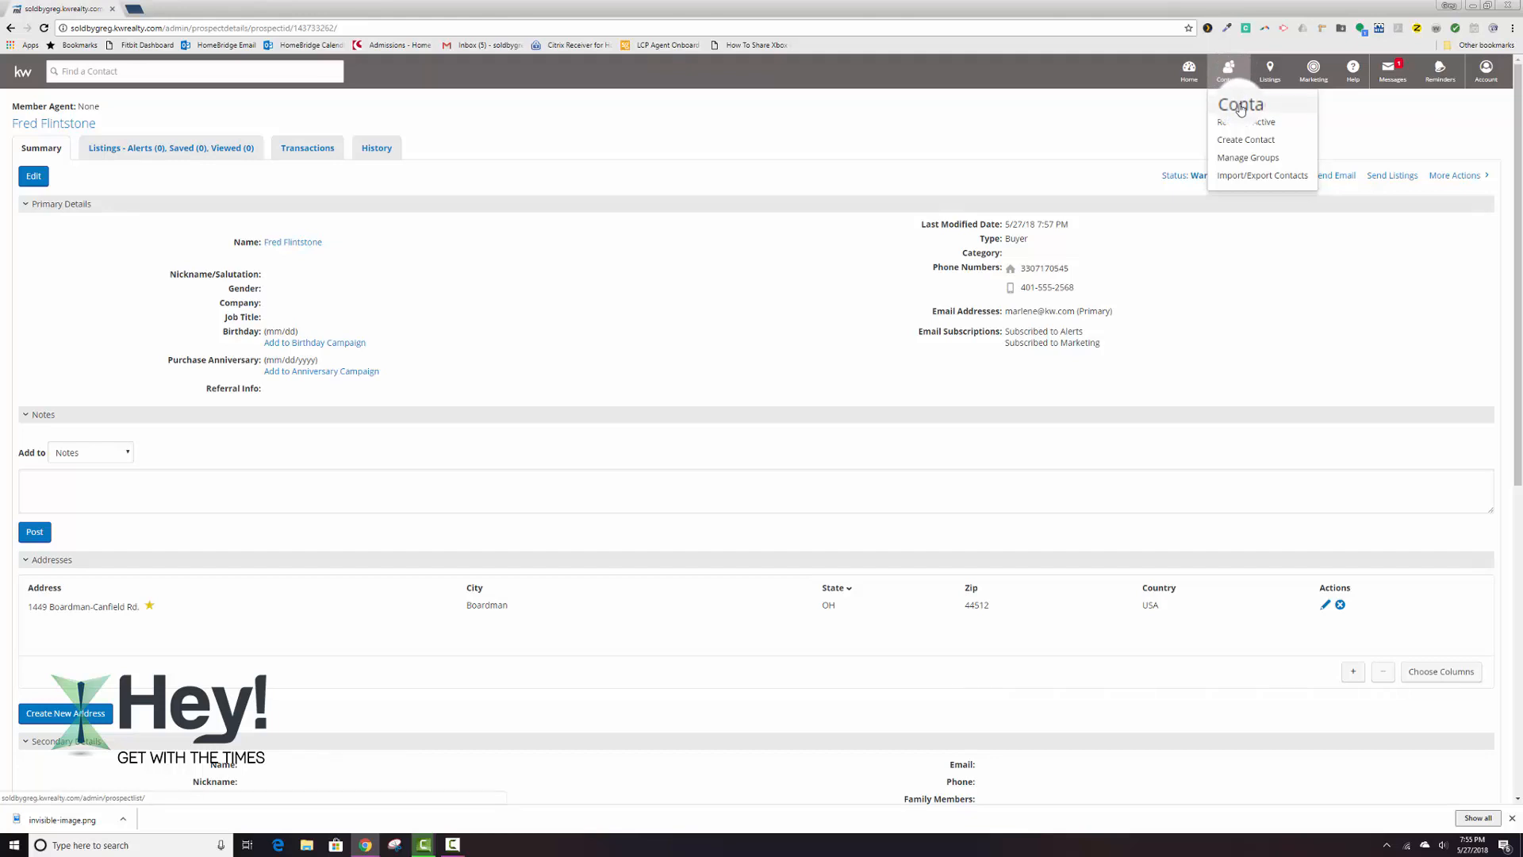
pyautogui.click(1240, 138)
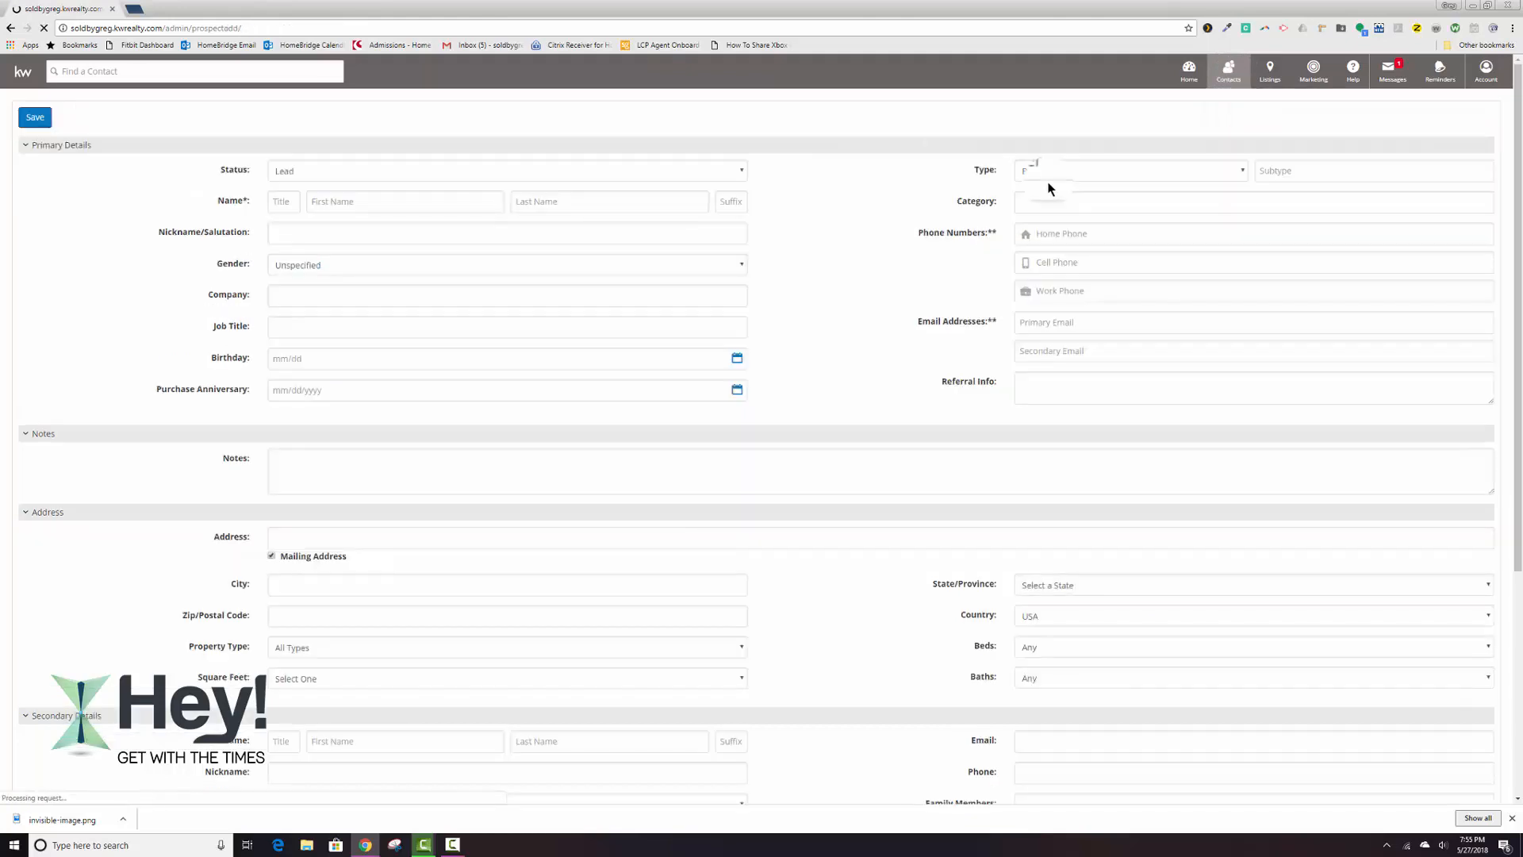
pyautogui.click(344, 173)
pyautogui.click(329, 229)
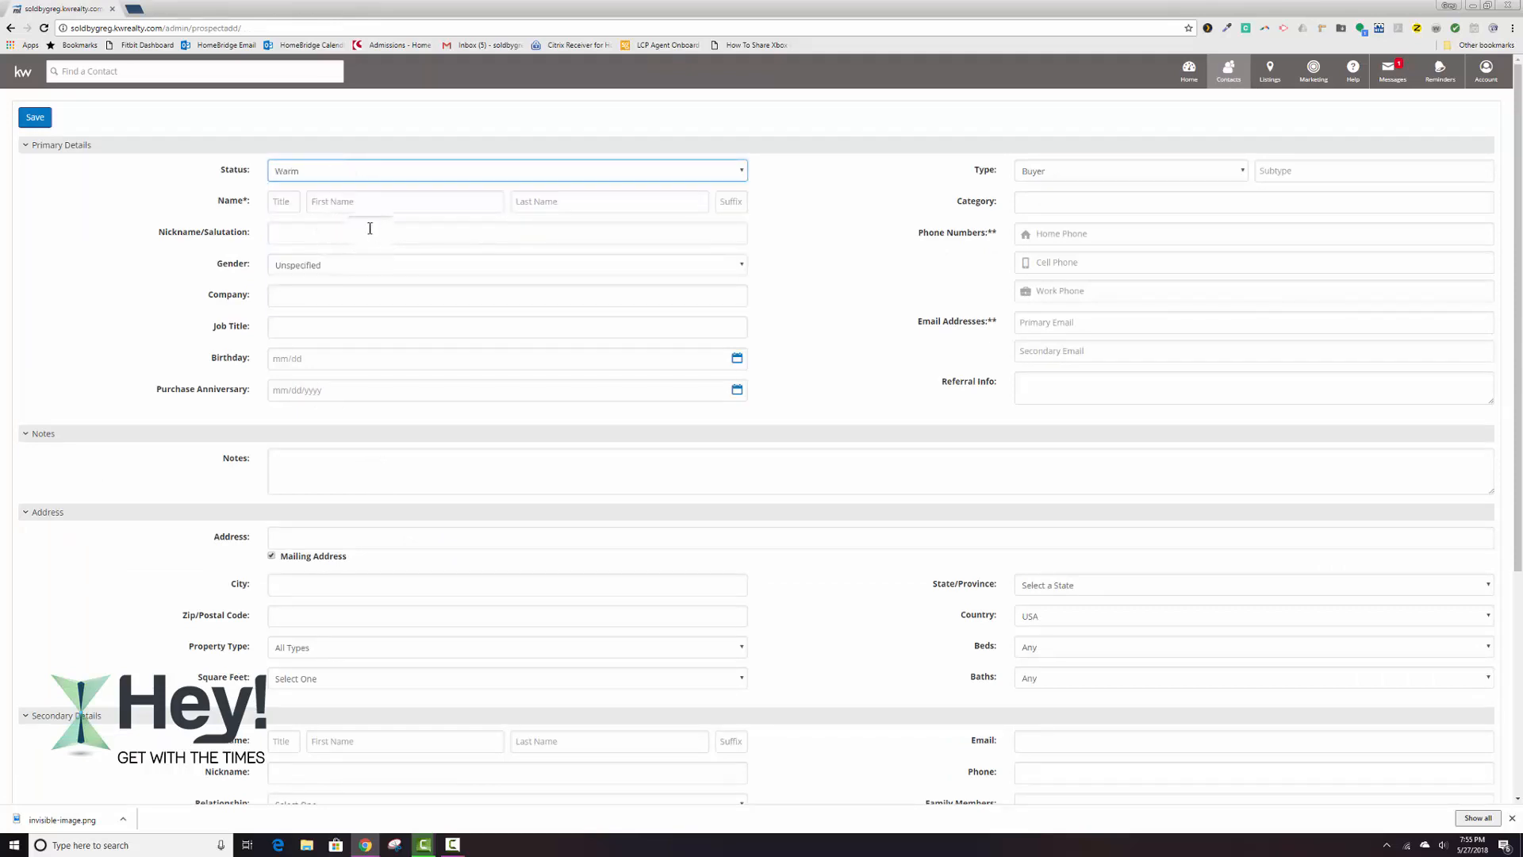
# Enter the couple's two first names, joined with "and", as the contact's first name, and fill in their last name.
pyautogui.click(358, 203)
pyautogui.write('Barney')
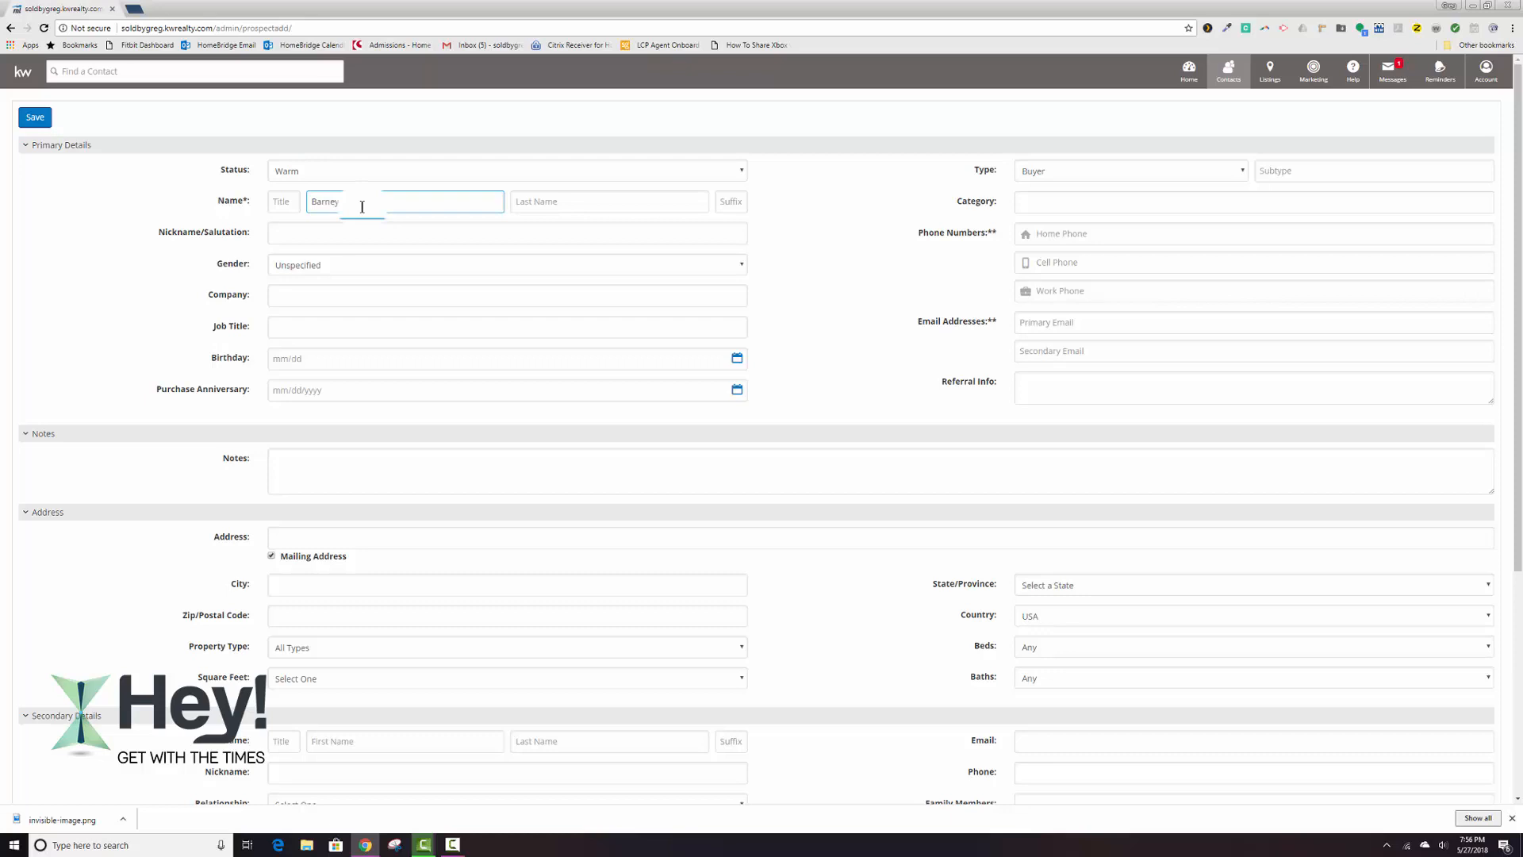
pyautogui.write('d BettRuble')
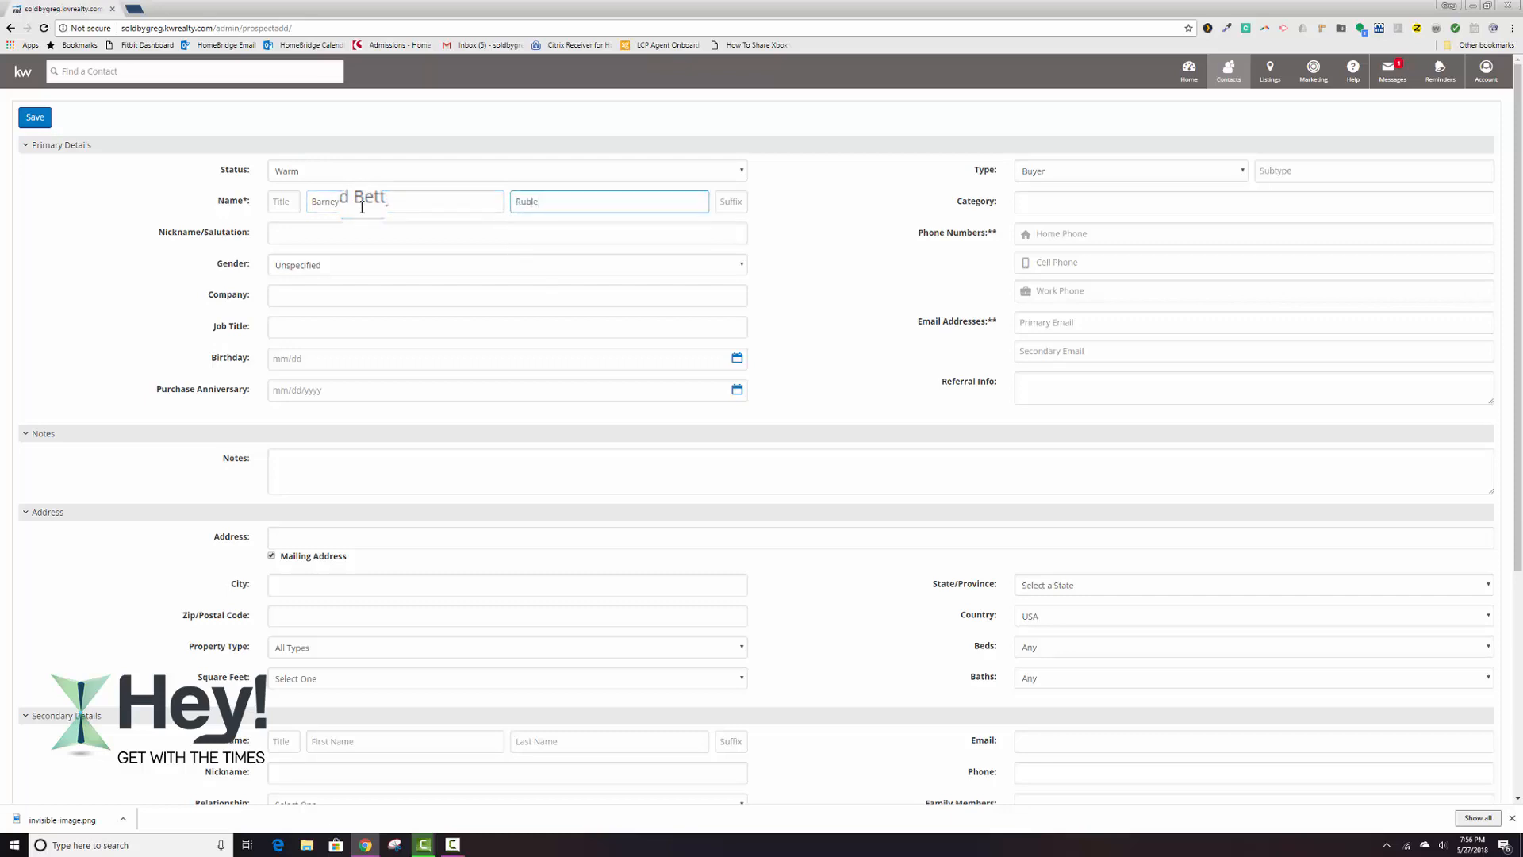
pyautogui.press('Tab')
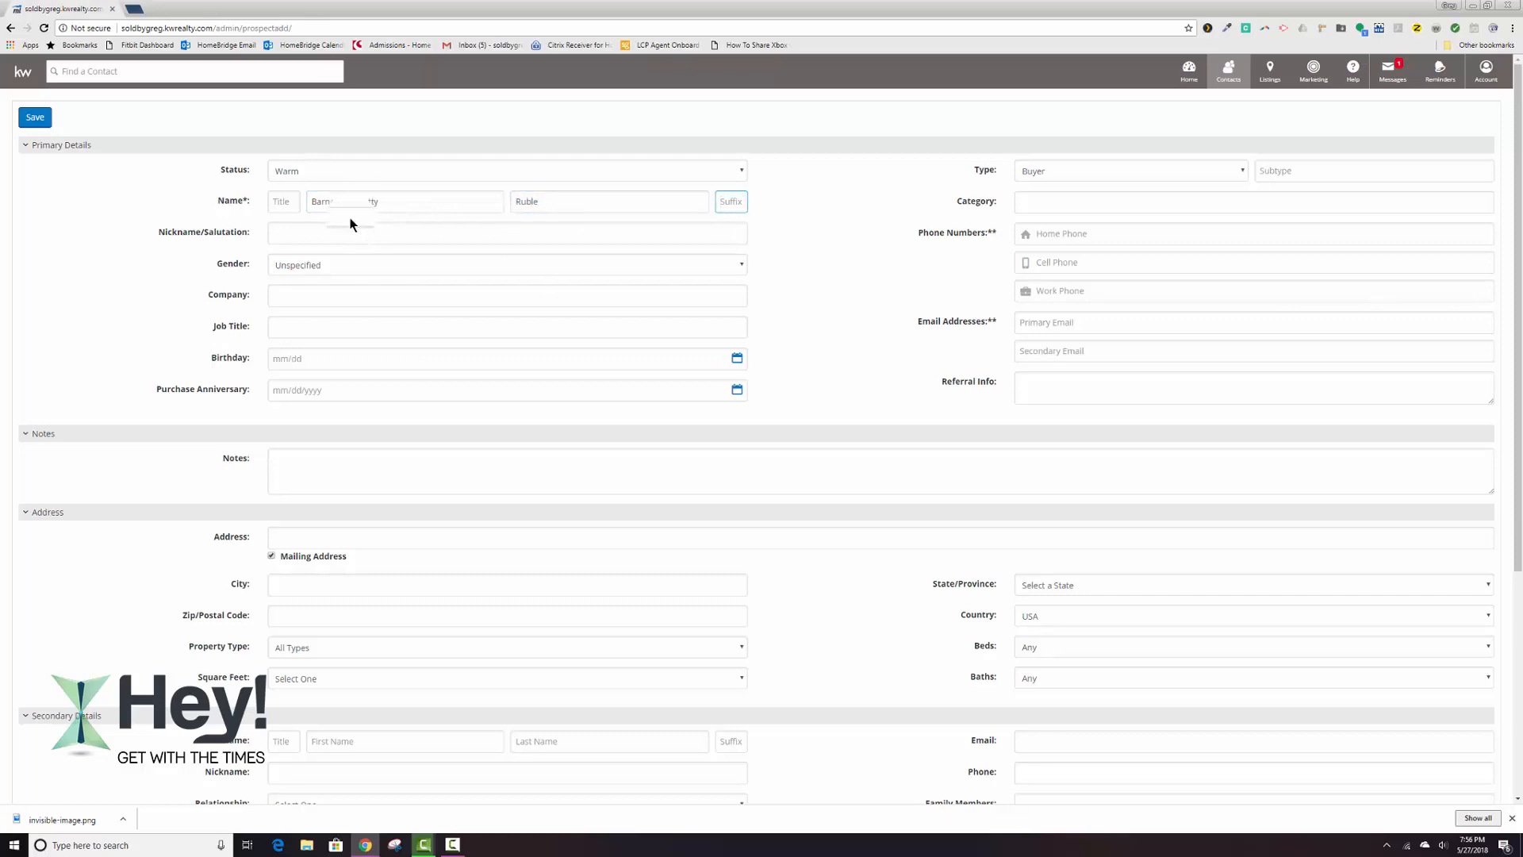
pyautogui.moveTo(312, 201)
pyautogui.mouseDown()
pyautogui.moveTo(378, 202)
pyautogui.moveTo(307, 202)
pyautogui.mouseUp()
pyautogui.click(381, 201)
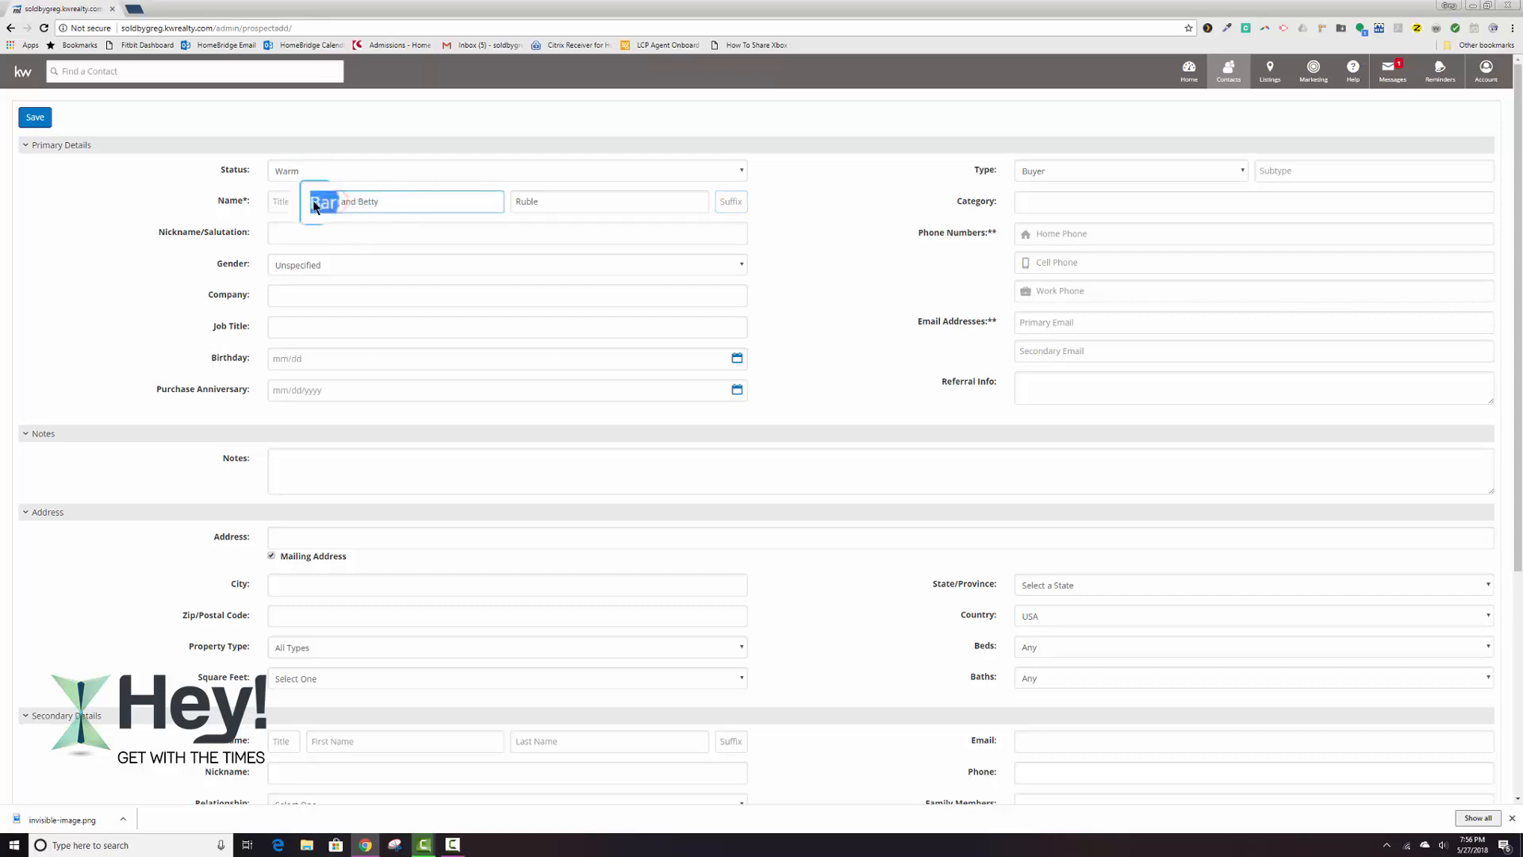
pyautogui.click(386, 203)
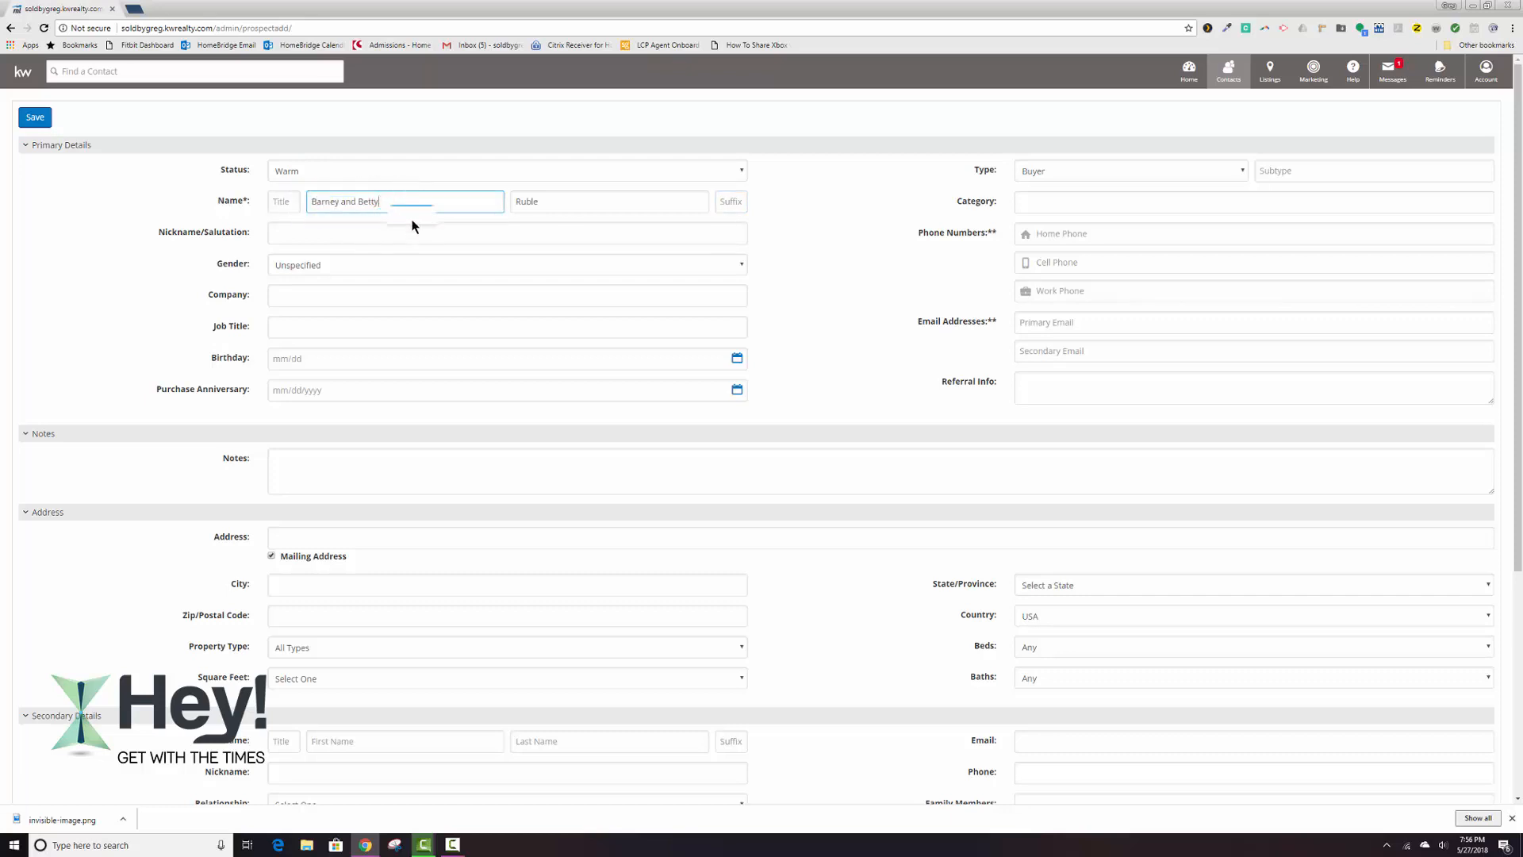
pyautogui.click(410, 212)
# Enter the couple's cell phone number in the new contact's primary details.
pyautogui.click(1063, 262)
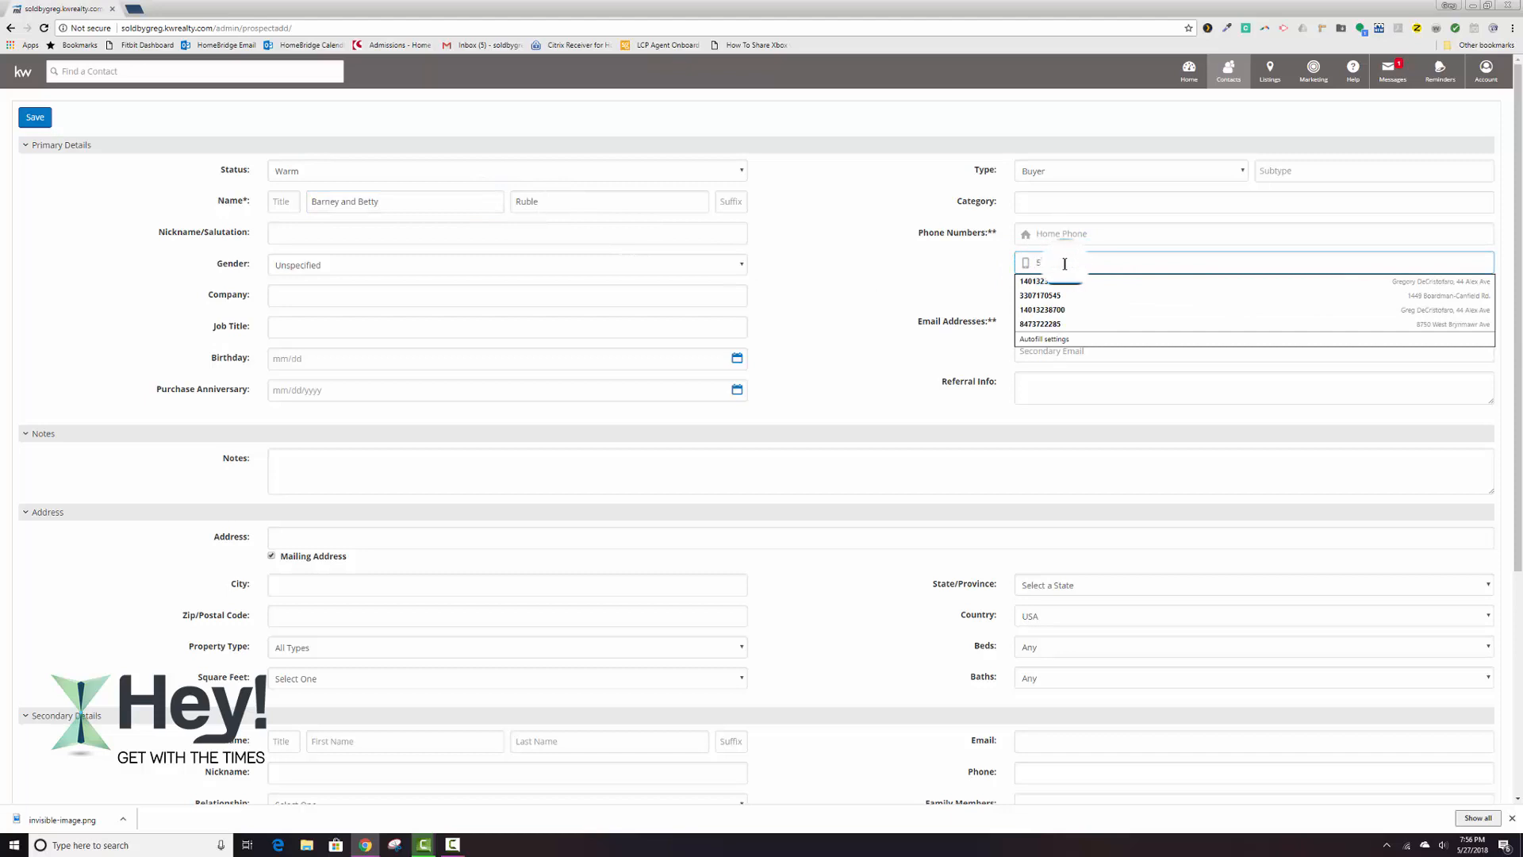
pyautogui.write('5')
pyautogui.write('55-45')
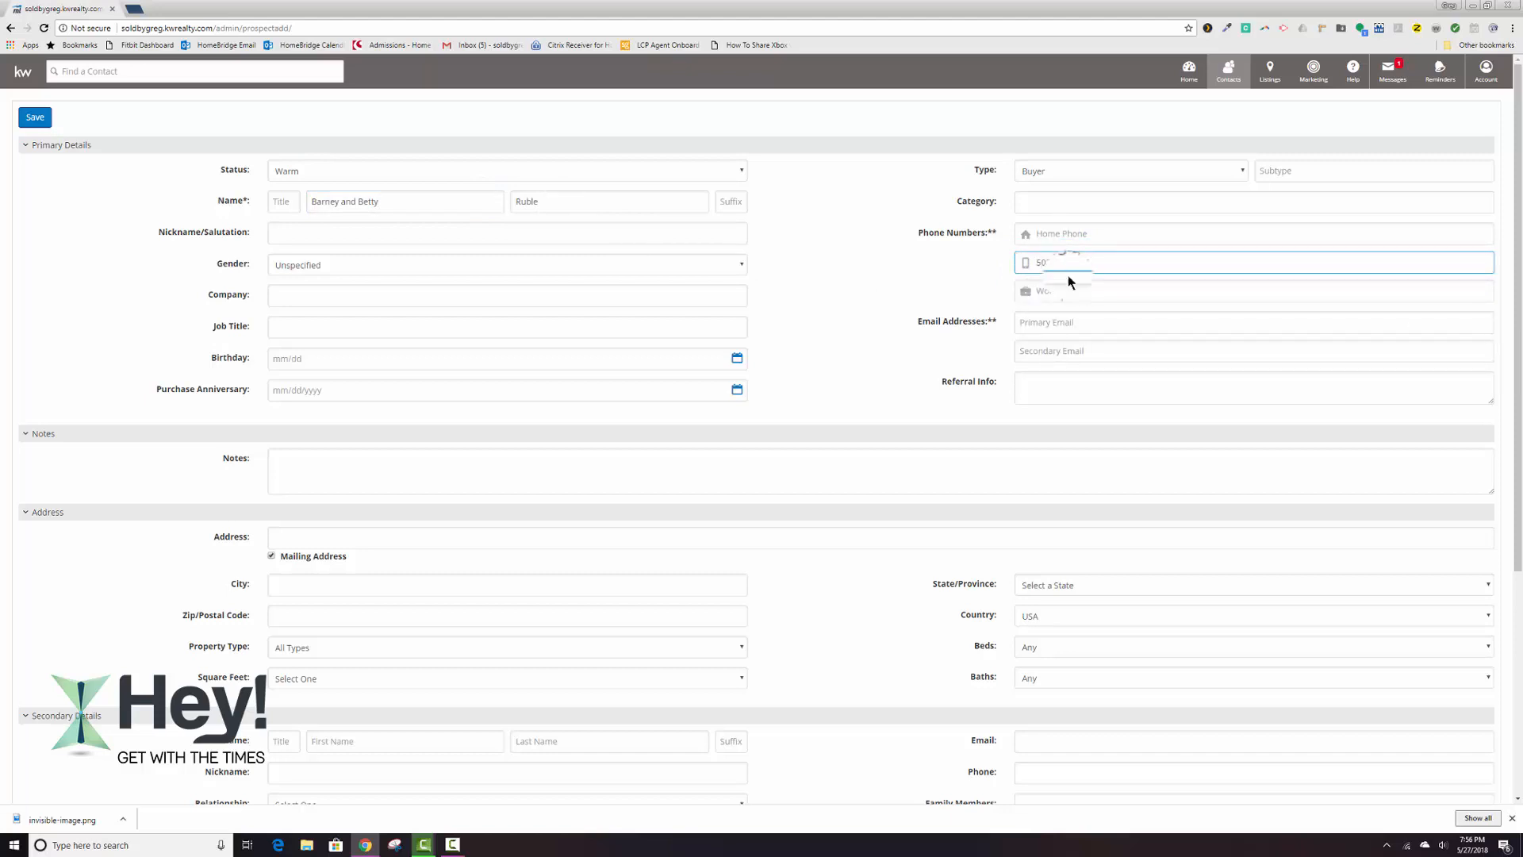
pyautogui.write('87')
# Fill in the new contact's primary email address.
pyautogui.click(1057, 322)
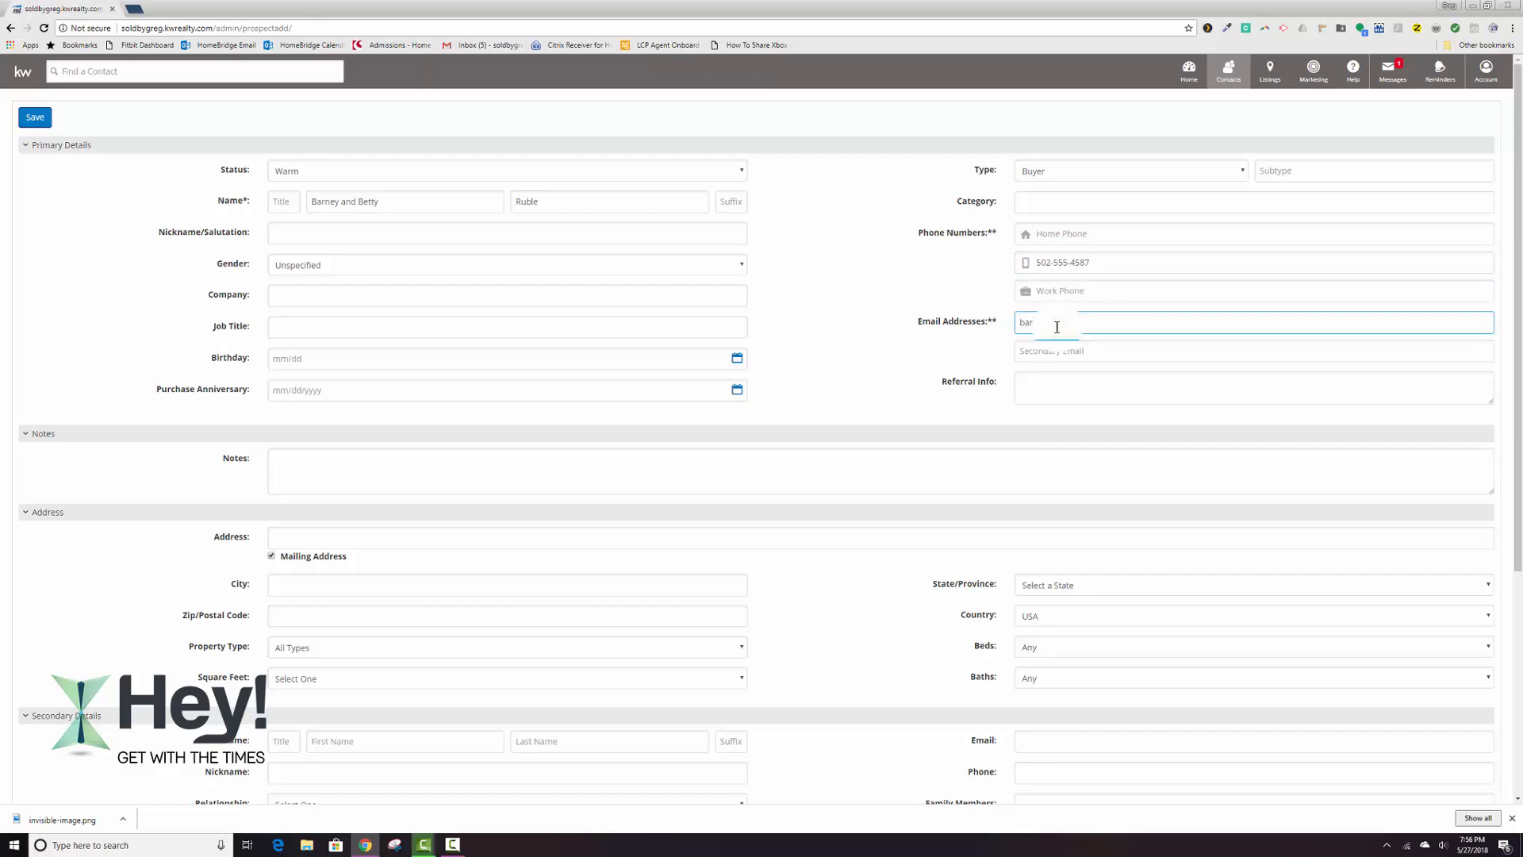
# Fill in the contact's PO box as the mailing address and enter the city.
pyautogui.scroll(-2, 1031, 349)
pyautogui.scroll(-1, 691, 422)
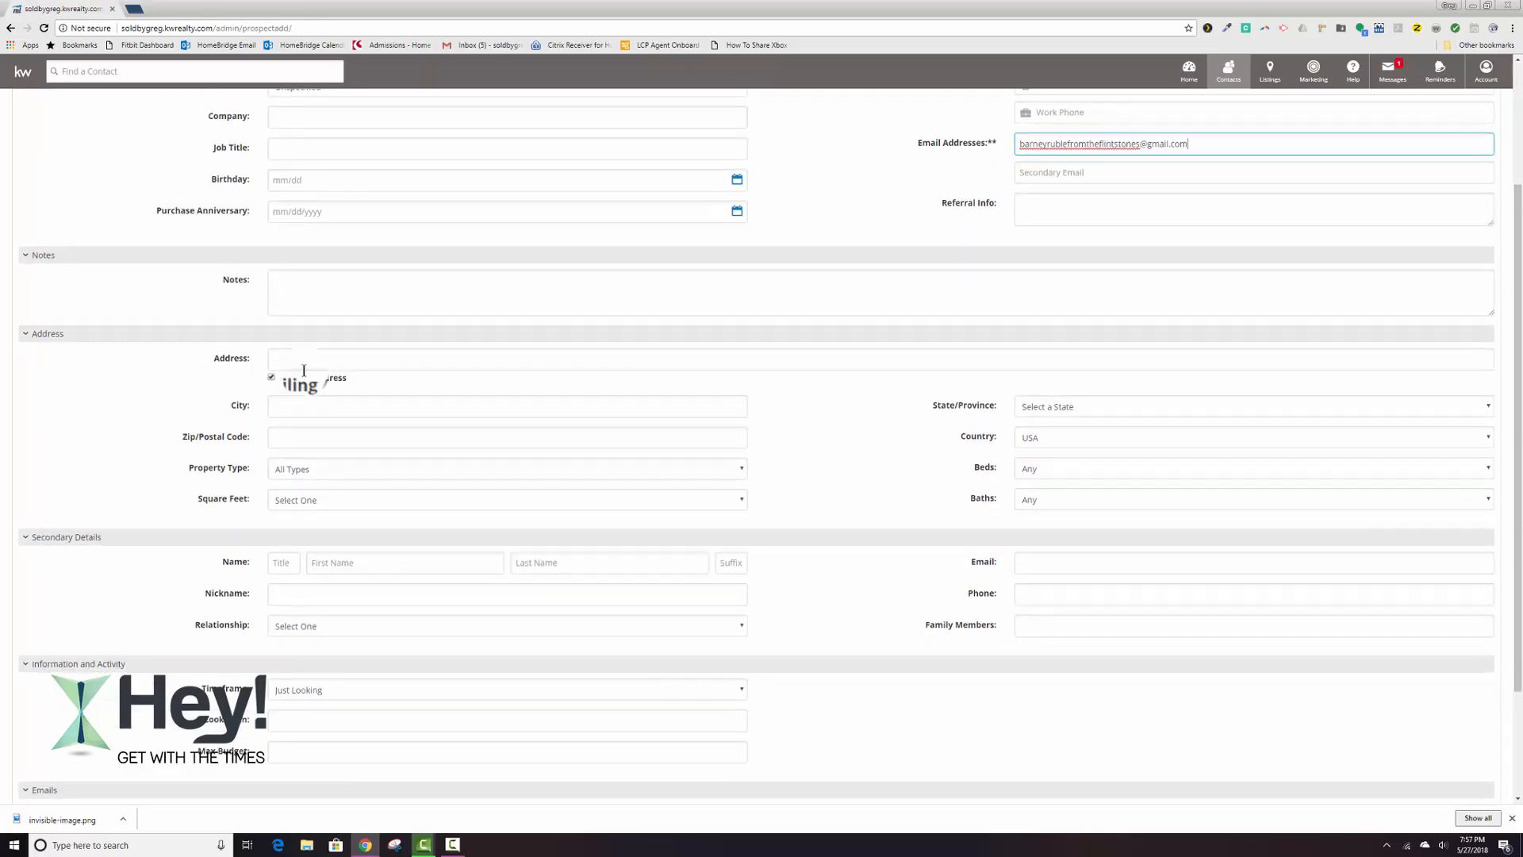
pyautogui.click(305, 361)
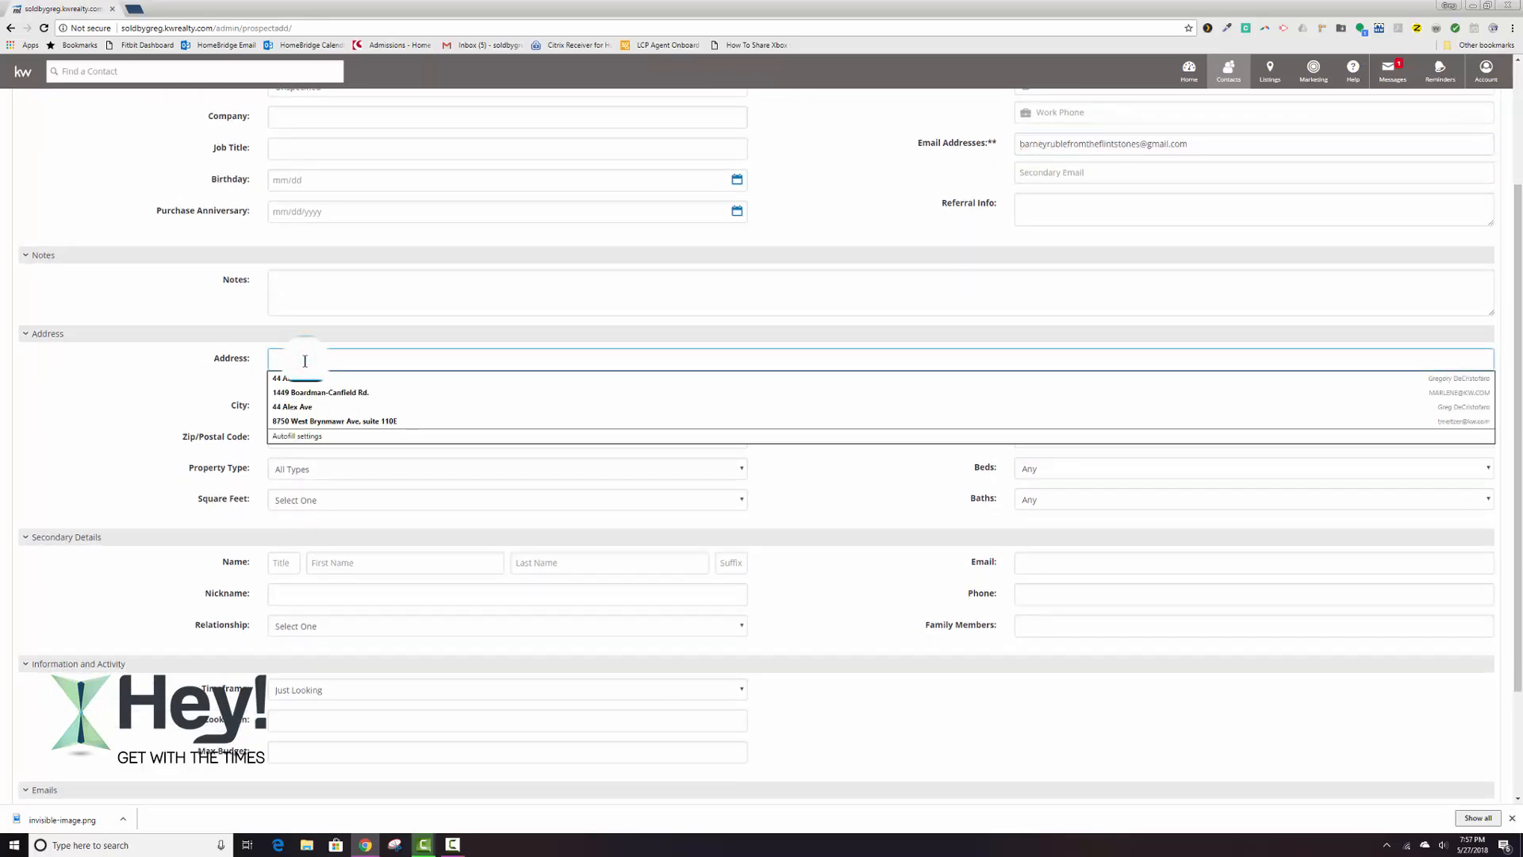
pyautogui.write('PO Box 222')
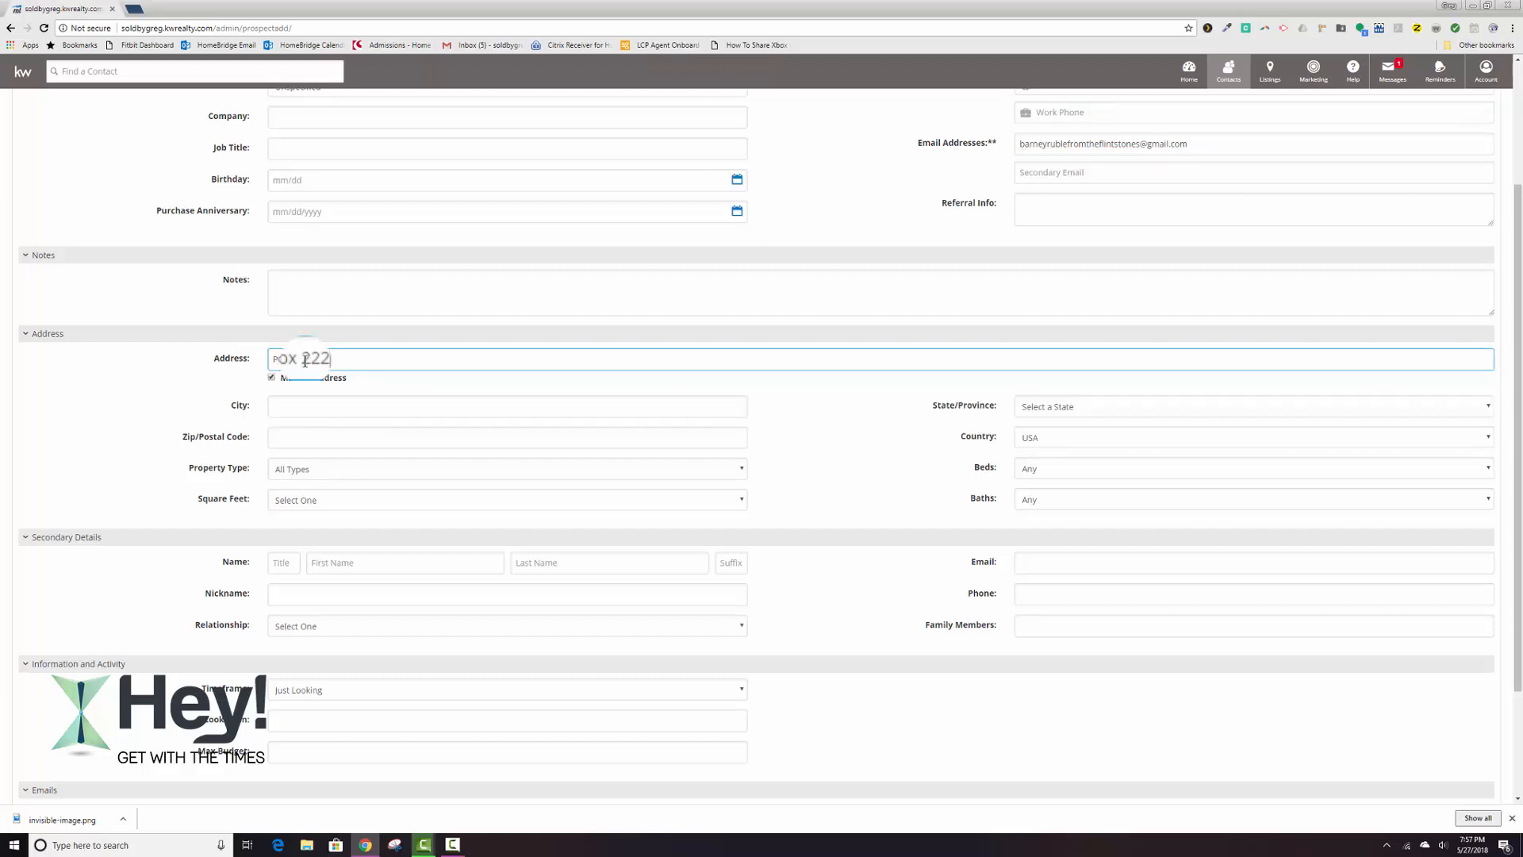
pyautogui.press('Tab')
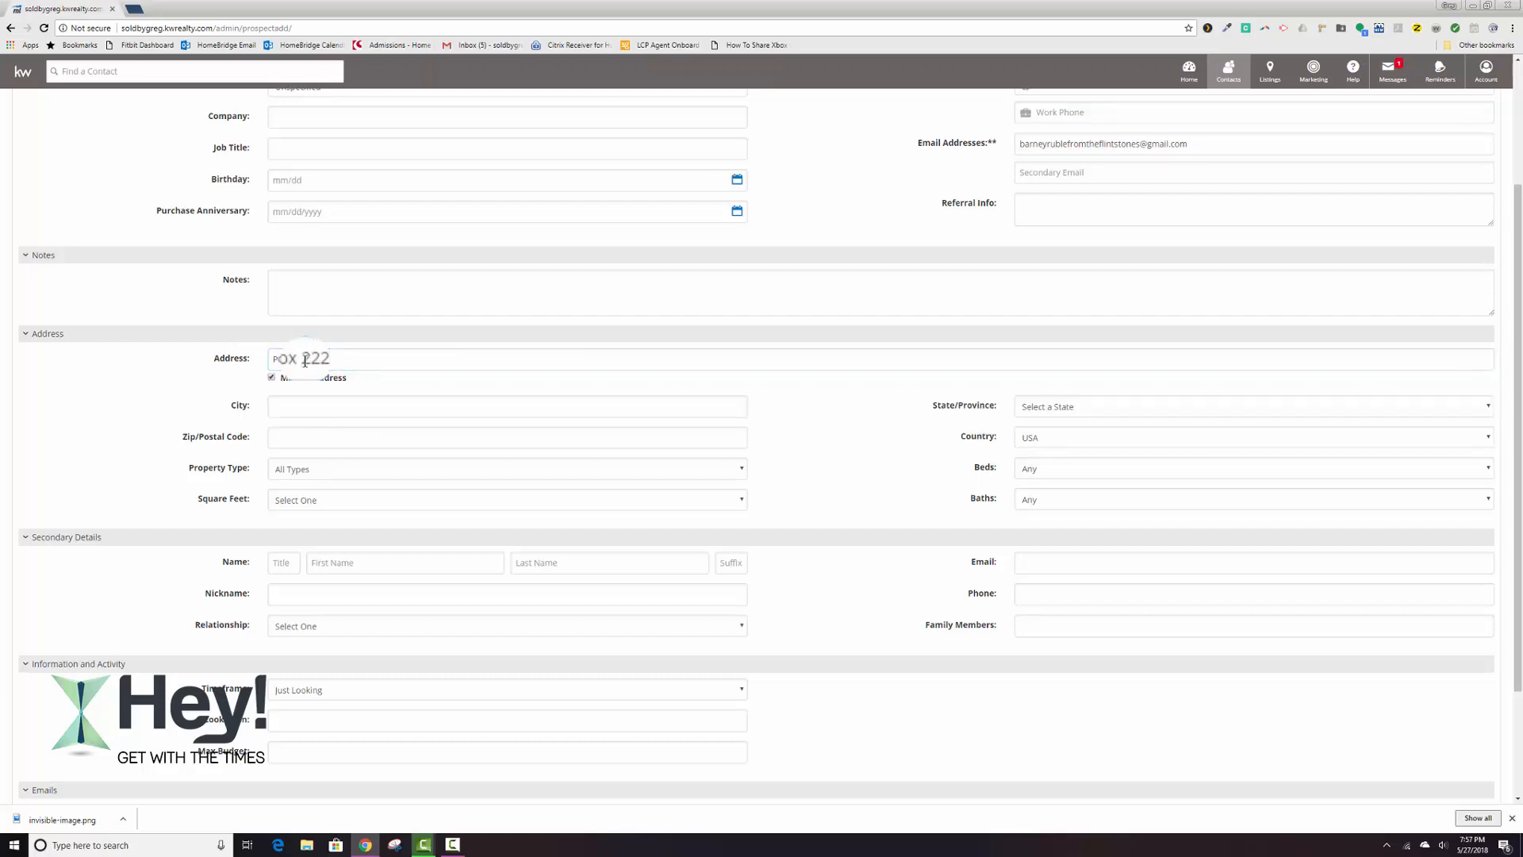
pyautogui.click(304, 398)
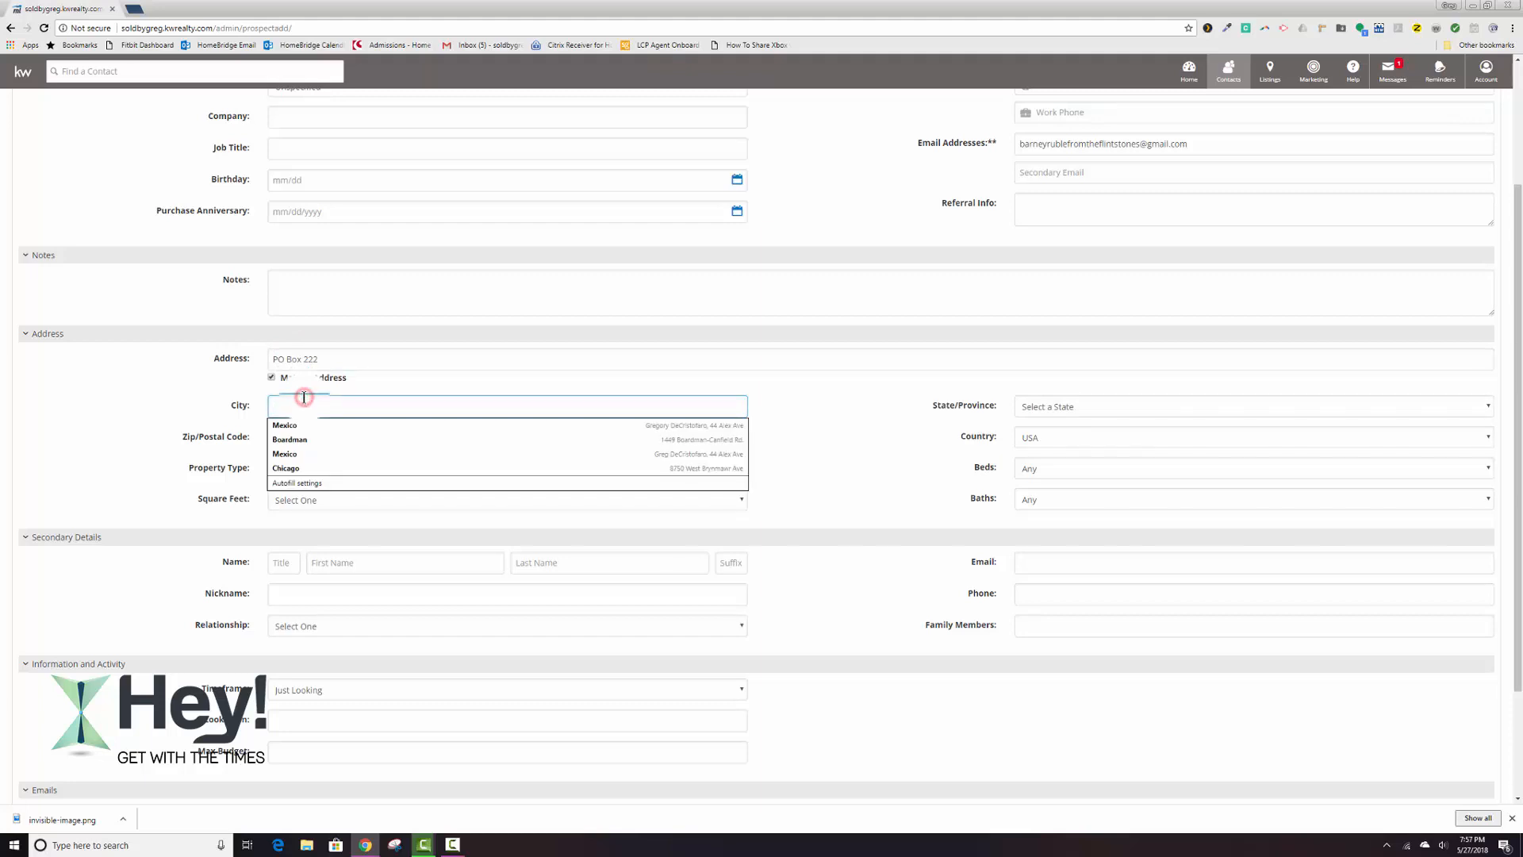
pyautogui.write('Bedrock')
pyautogui.press('Tab')
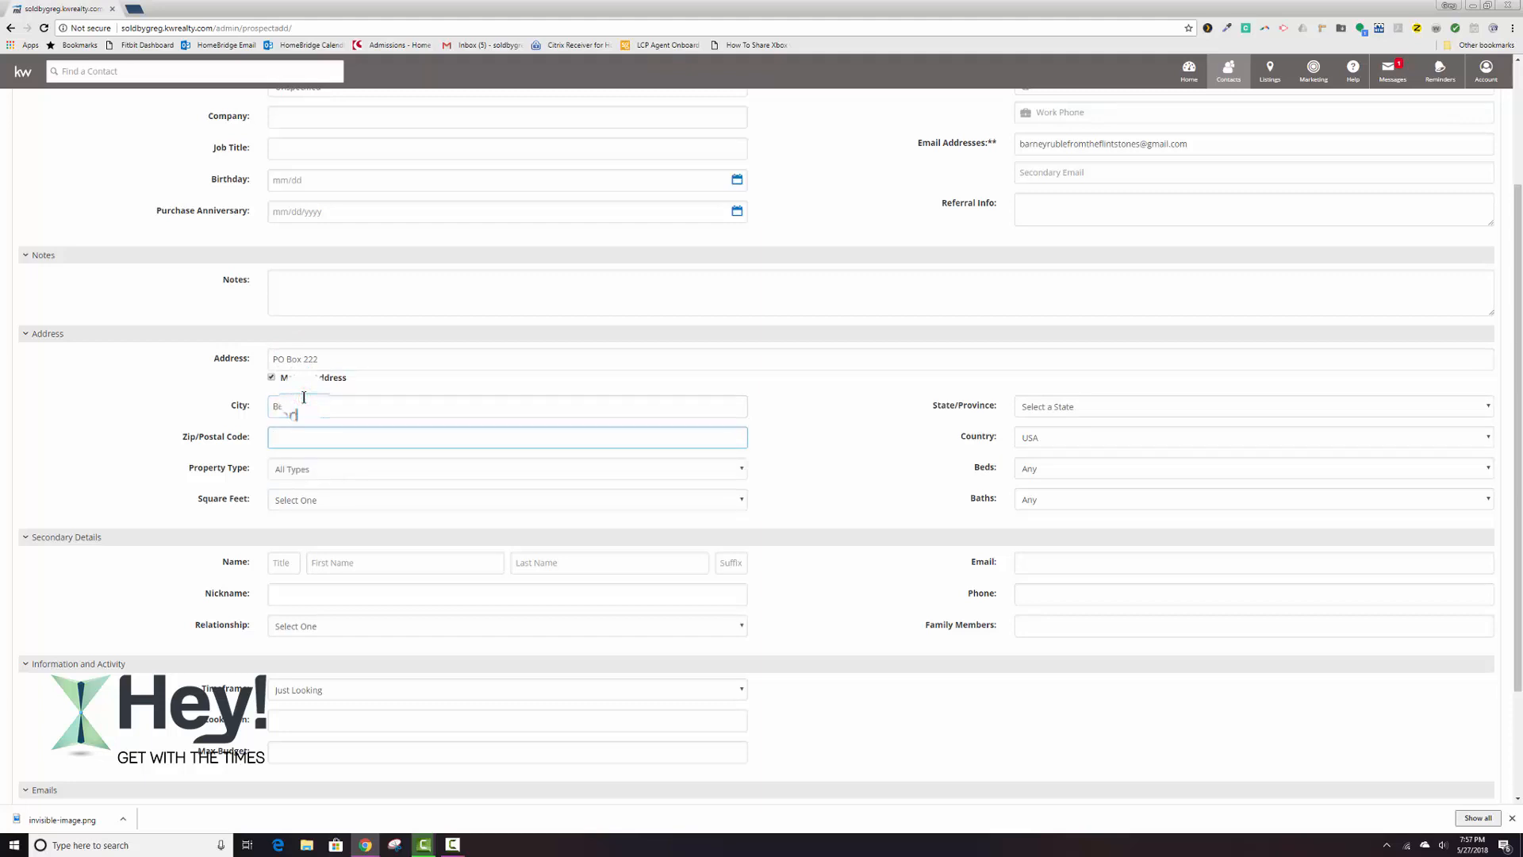
pyautogui.press('Tab')
# Set the contact's state to Maine and enter the ZIP code.
pyautogui.click(1033, 409)
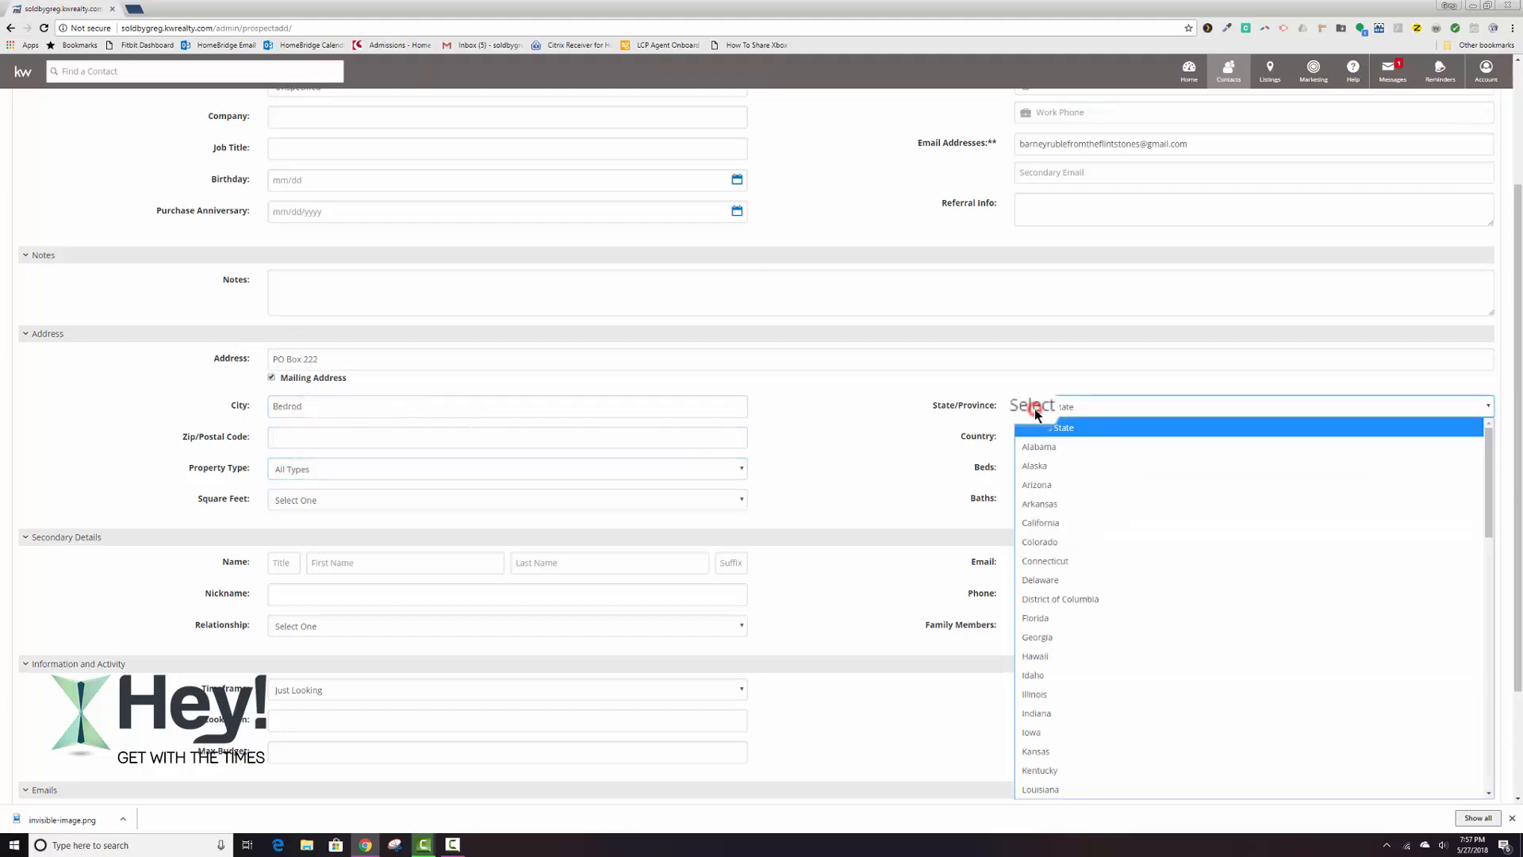
pyautogui.press('m')
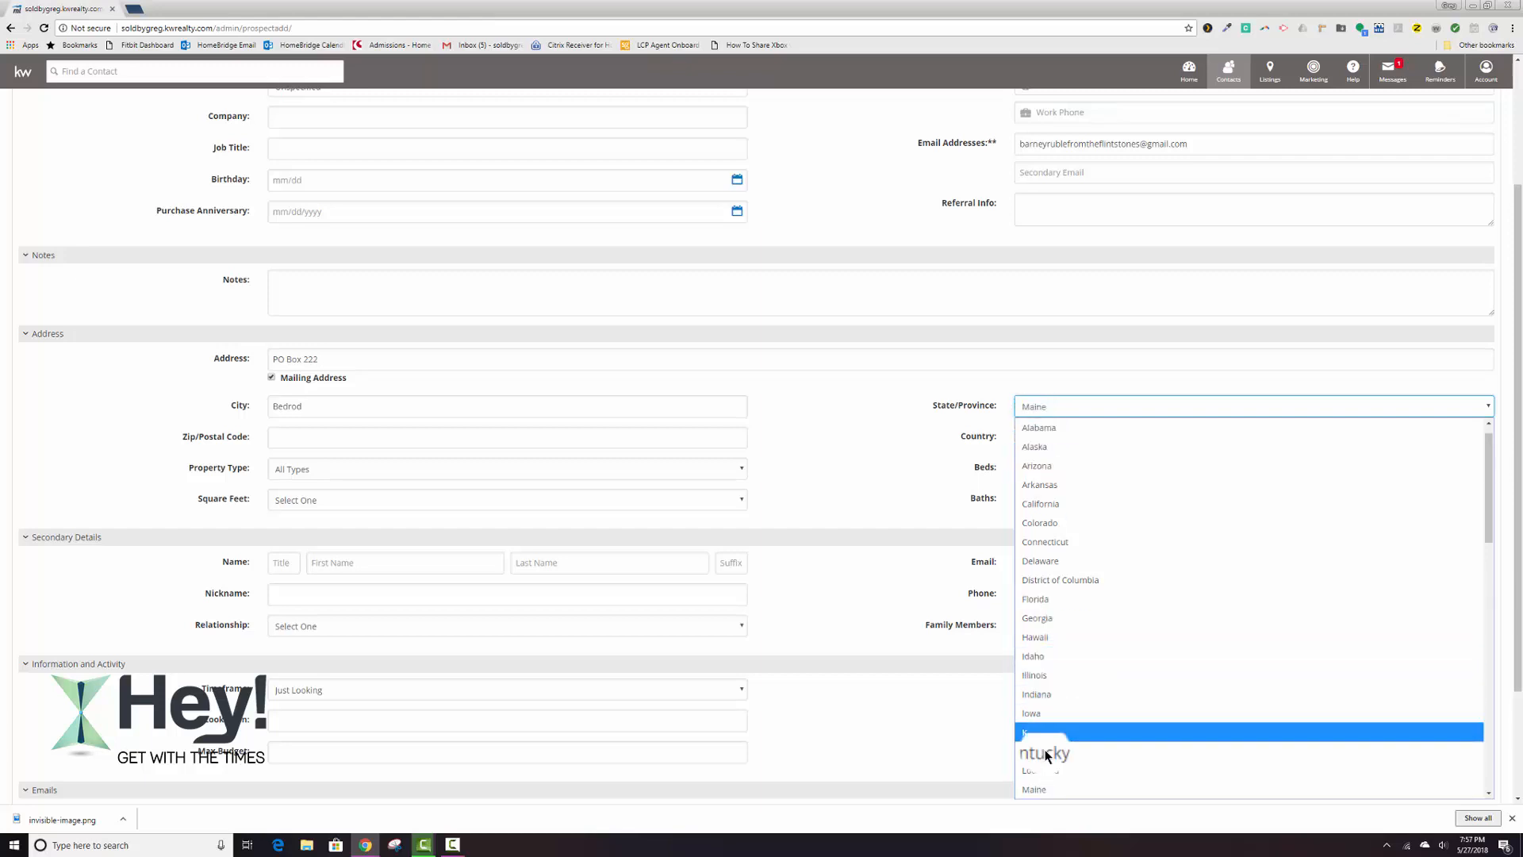
pyautogui.click(1039, 789)
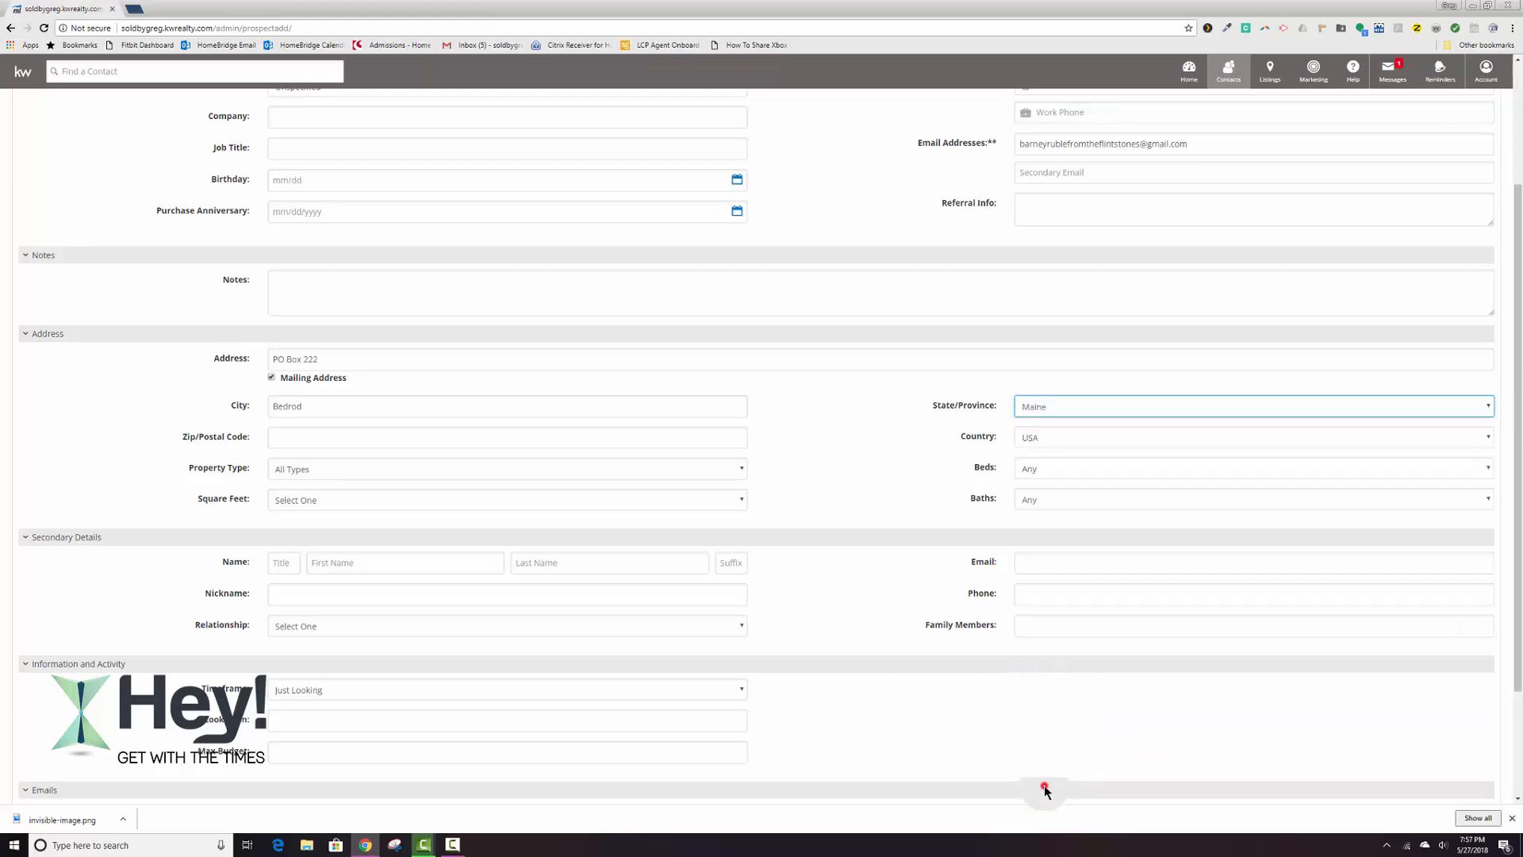
pyautogui.click(311, 437)
pyautogui.write('04257')
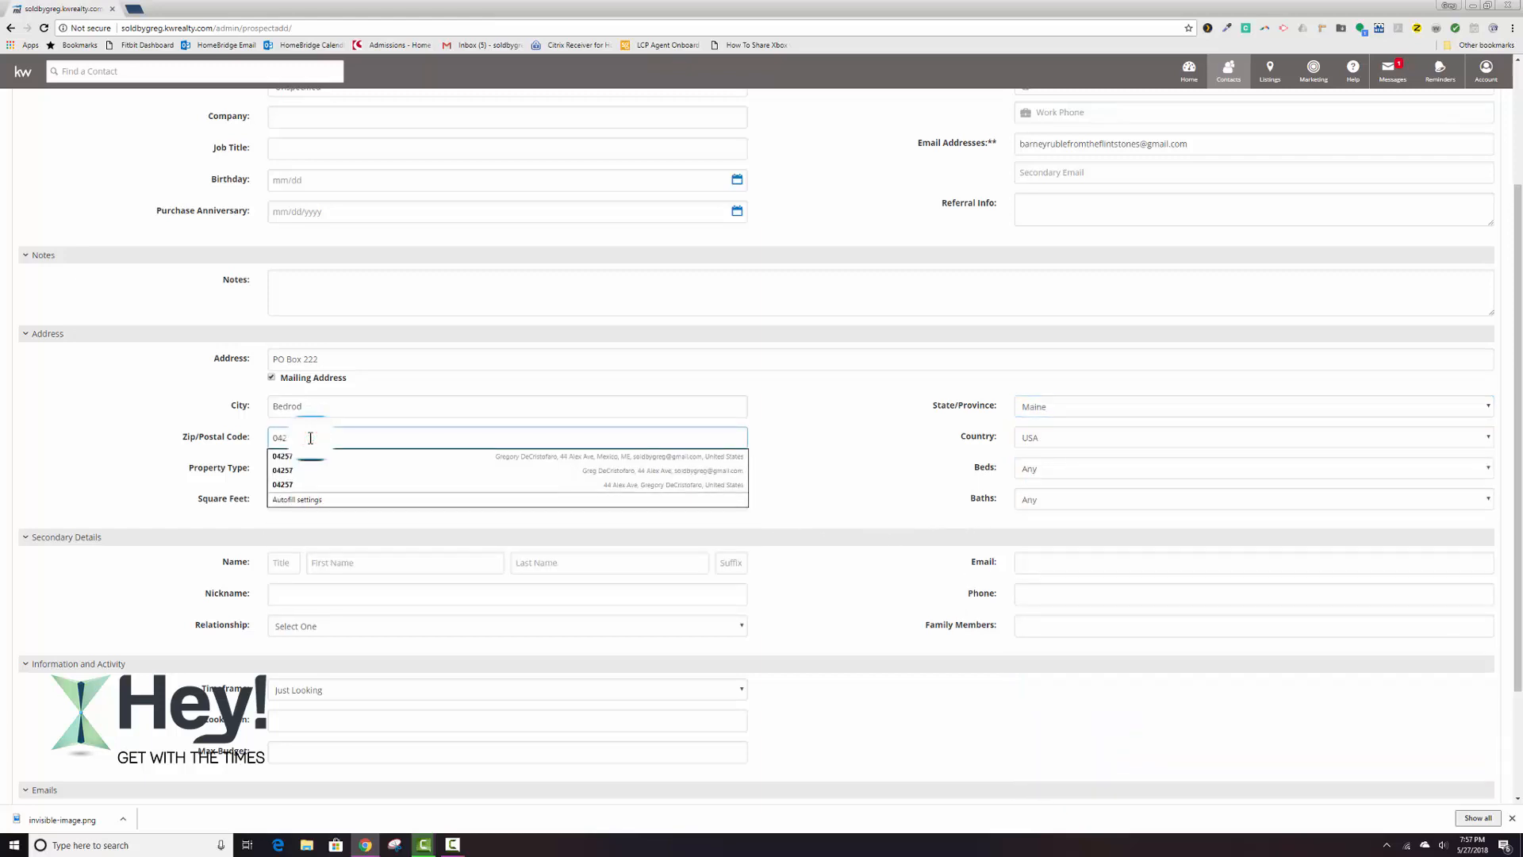
# Correct the spelling of the city in the contact's mailing address.
pyautogui.click(174, 384)
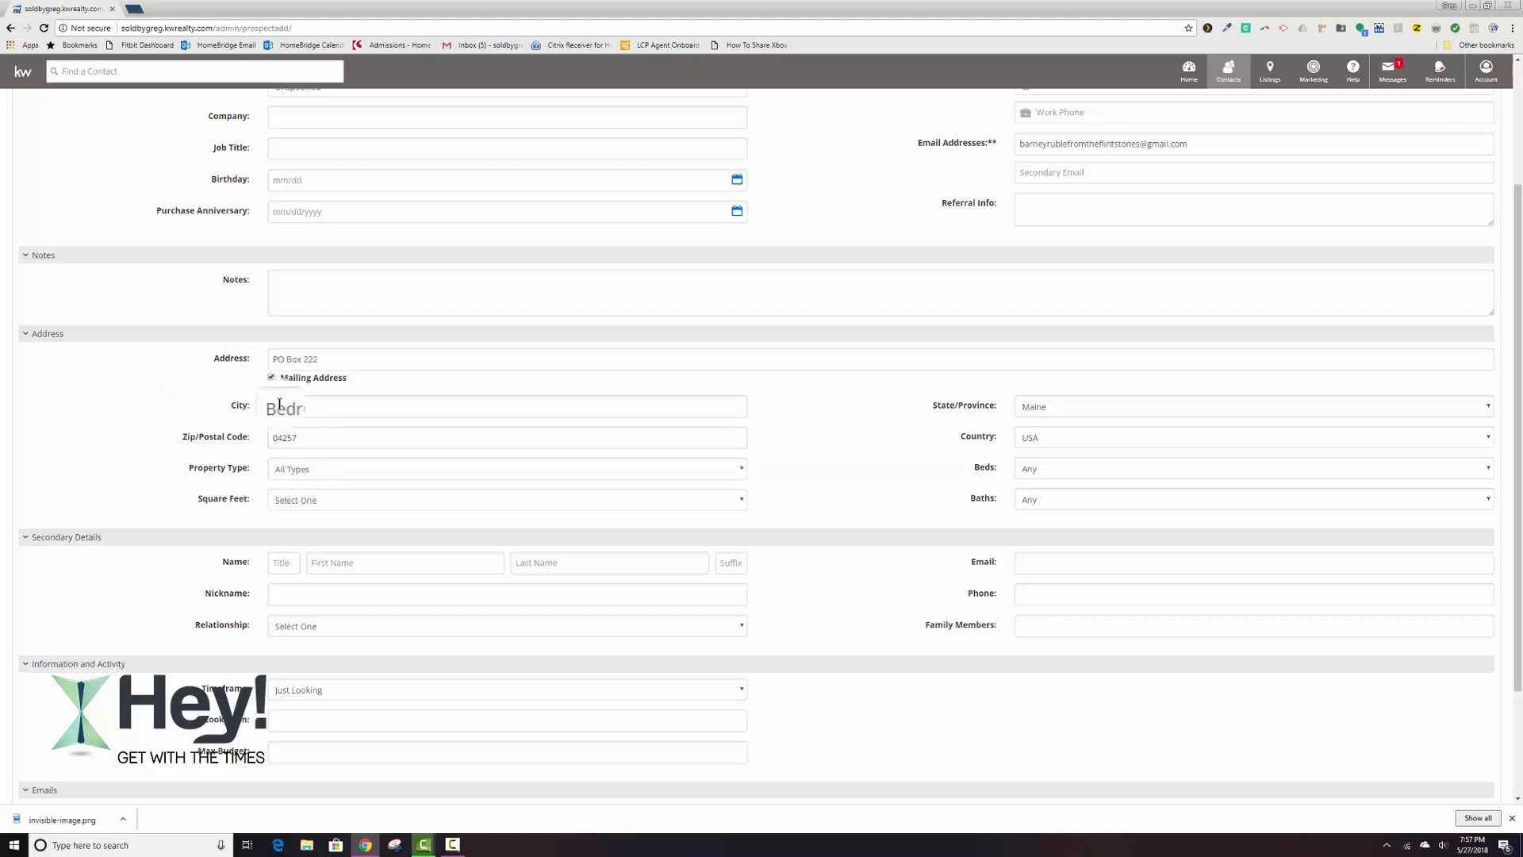
pyautogui.click(310, 408)
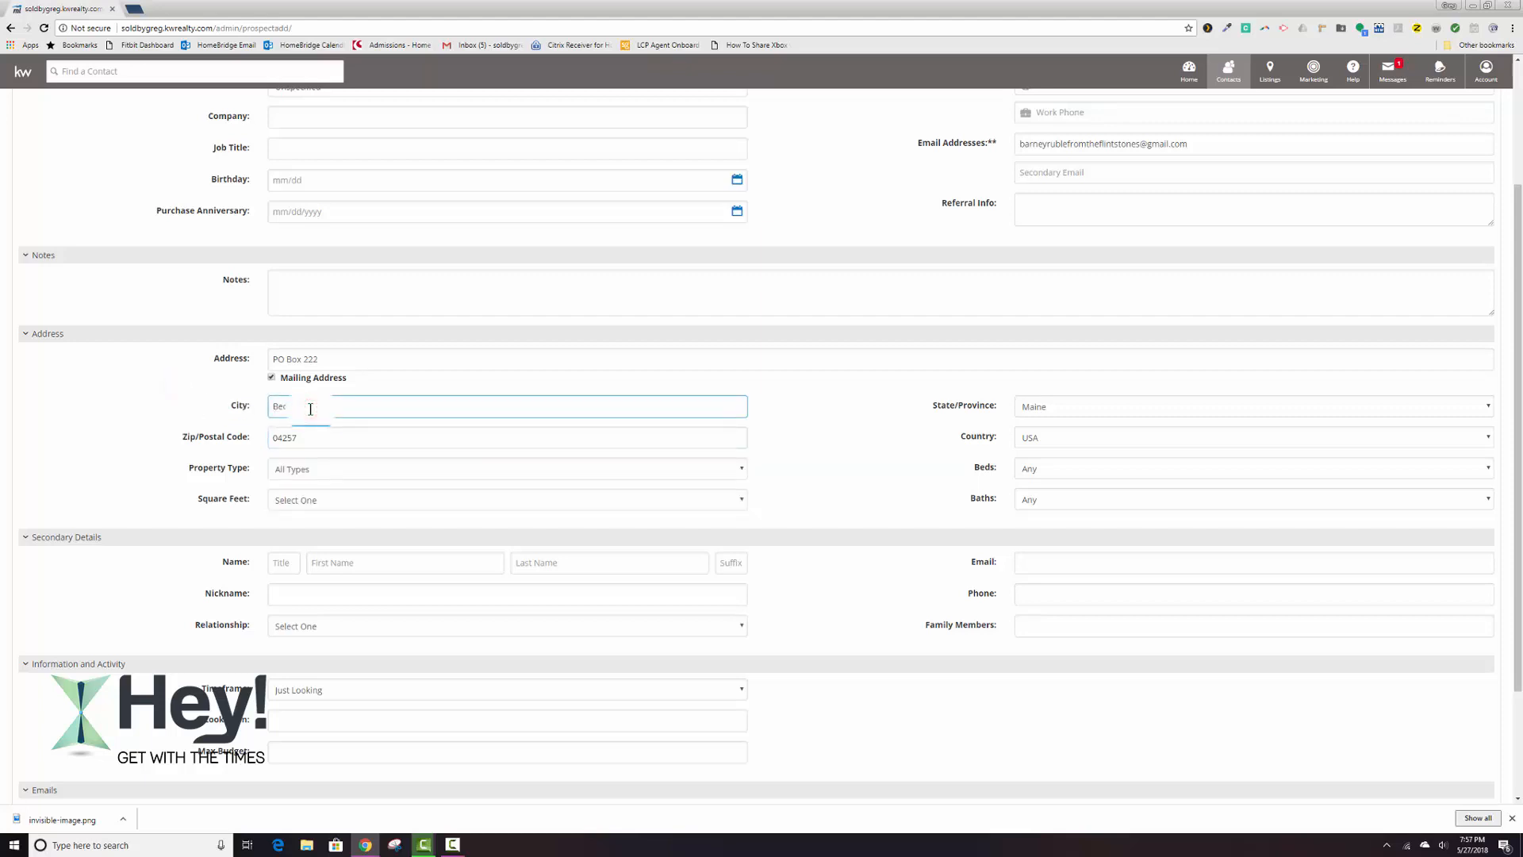
pyautogui.write('rock')
pyautogui.click(357, 452)
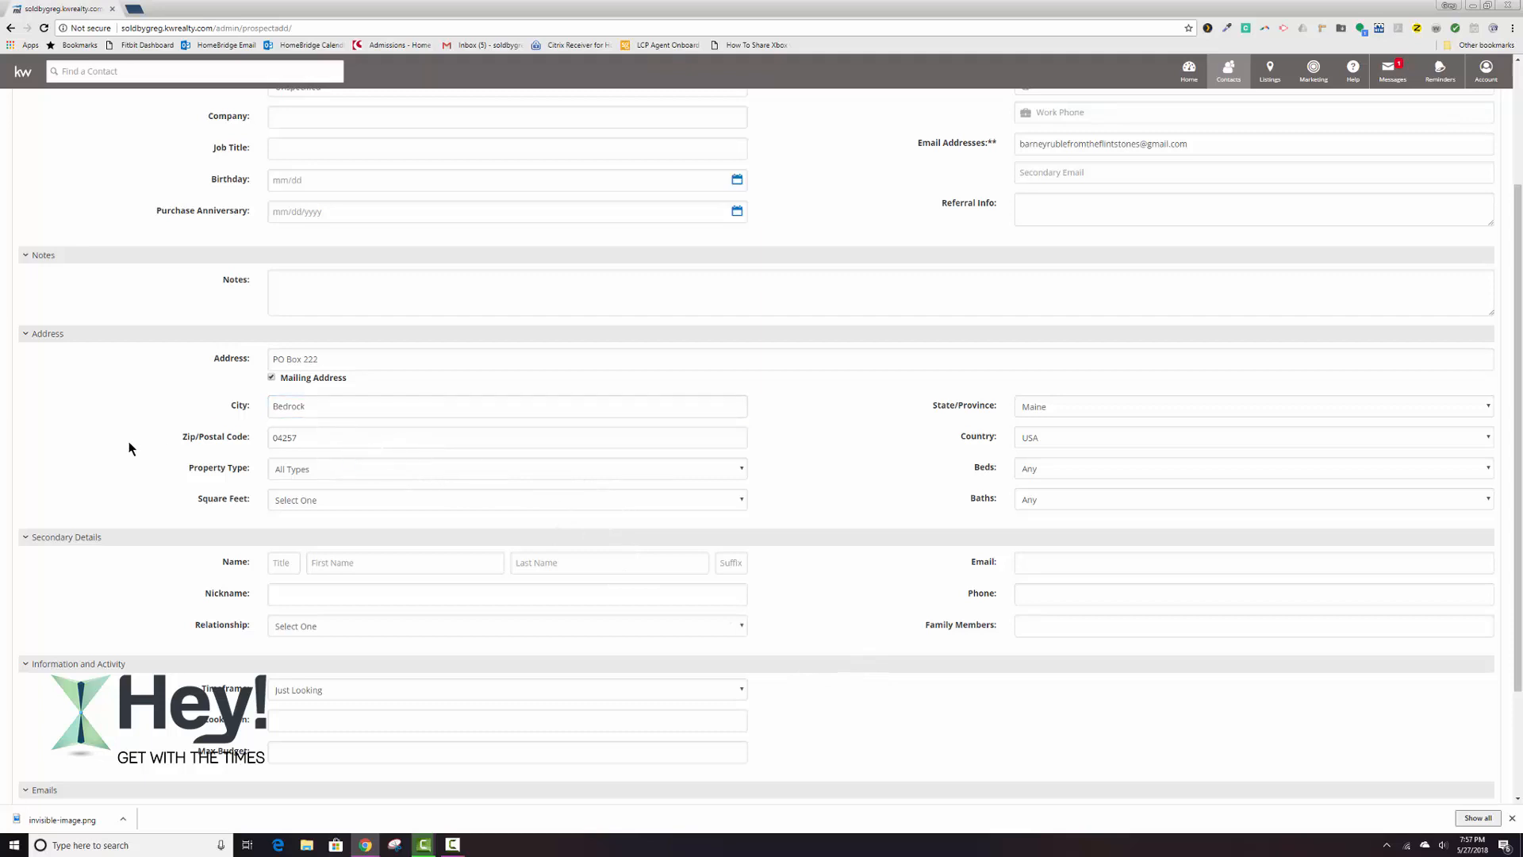
# Assign the contact to the aSphere 33 group and try to save the new record.
pyautogui.scroll(3, 132, 435)
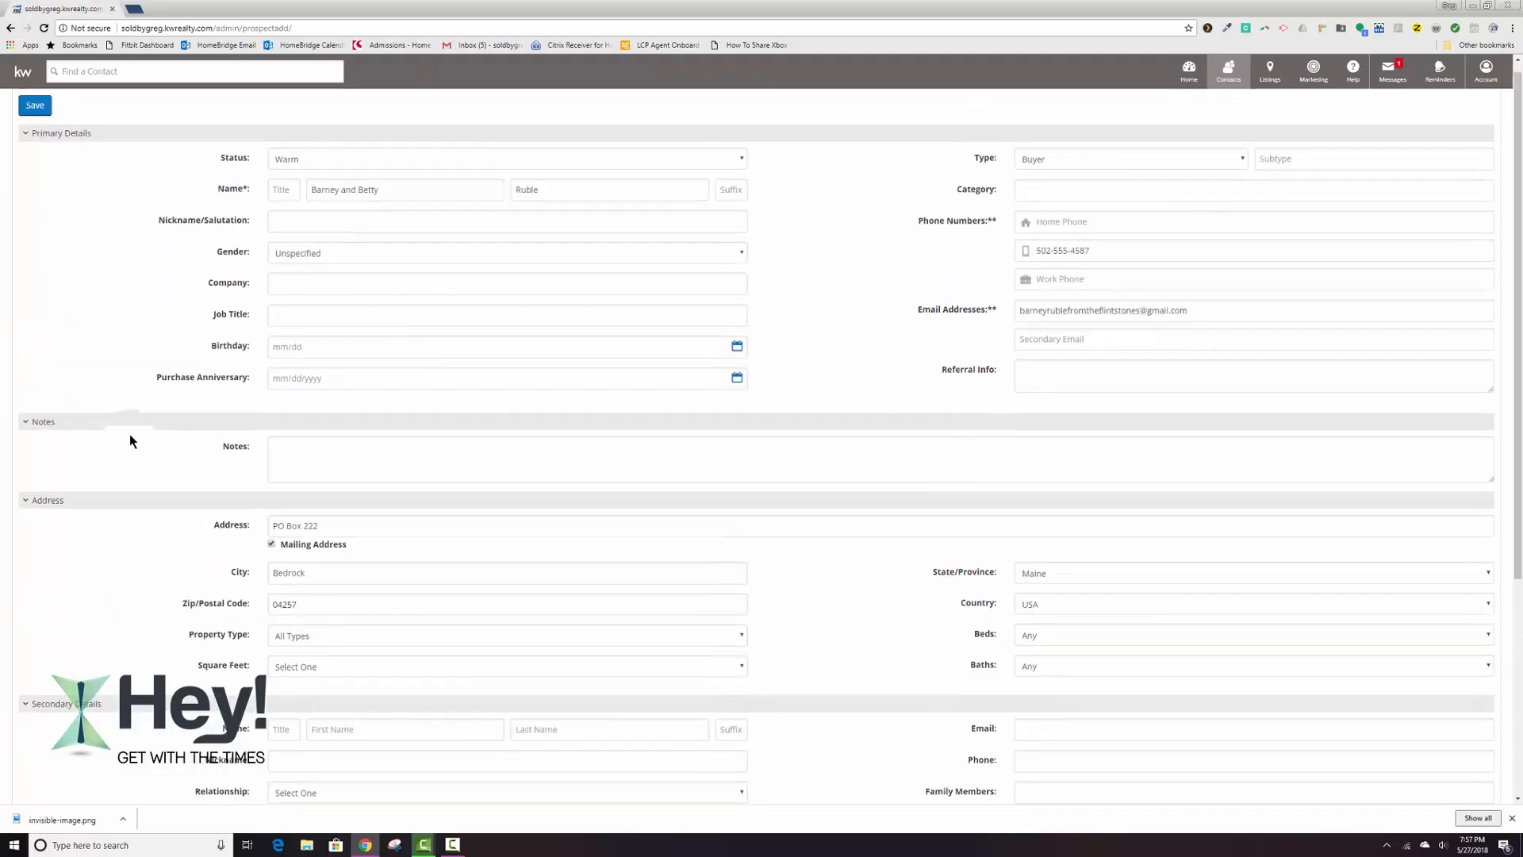
pyautogui.scroll(-4, 130, 434)
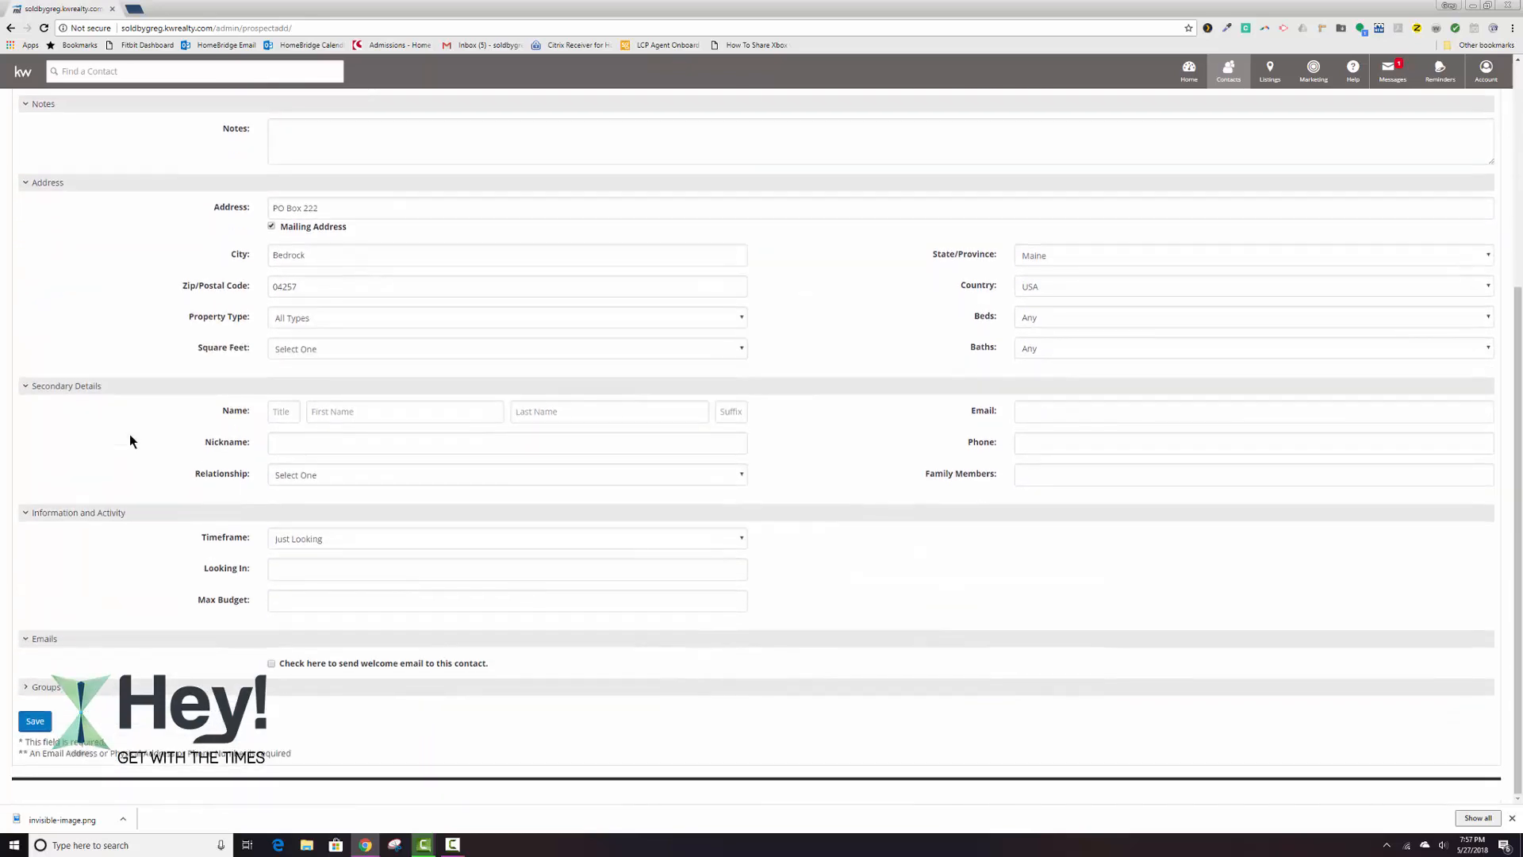
pyautogui.click(44, 687)
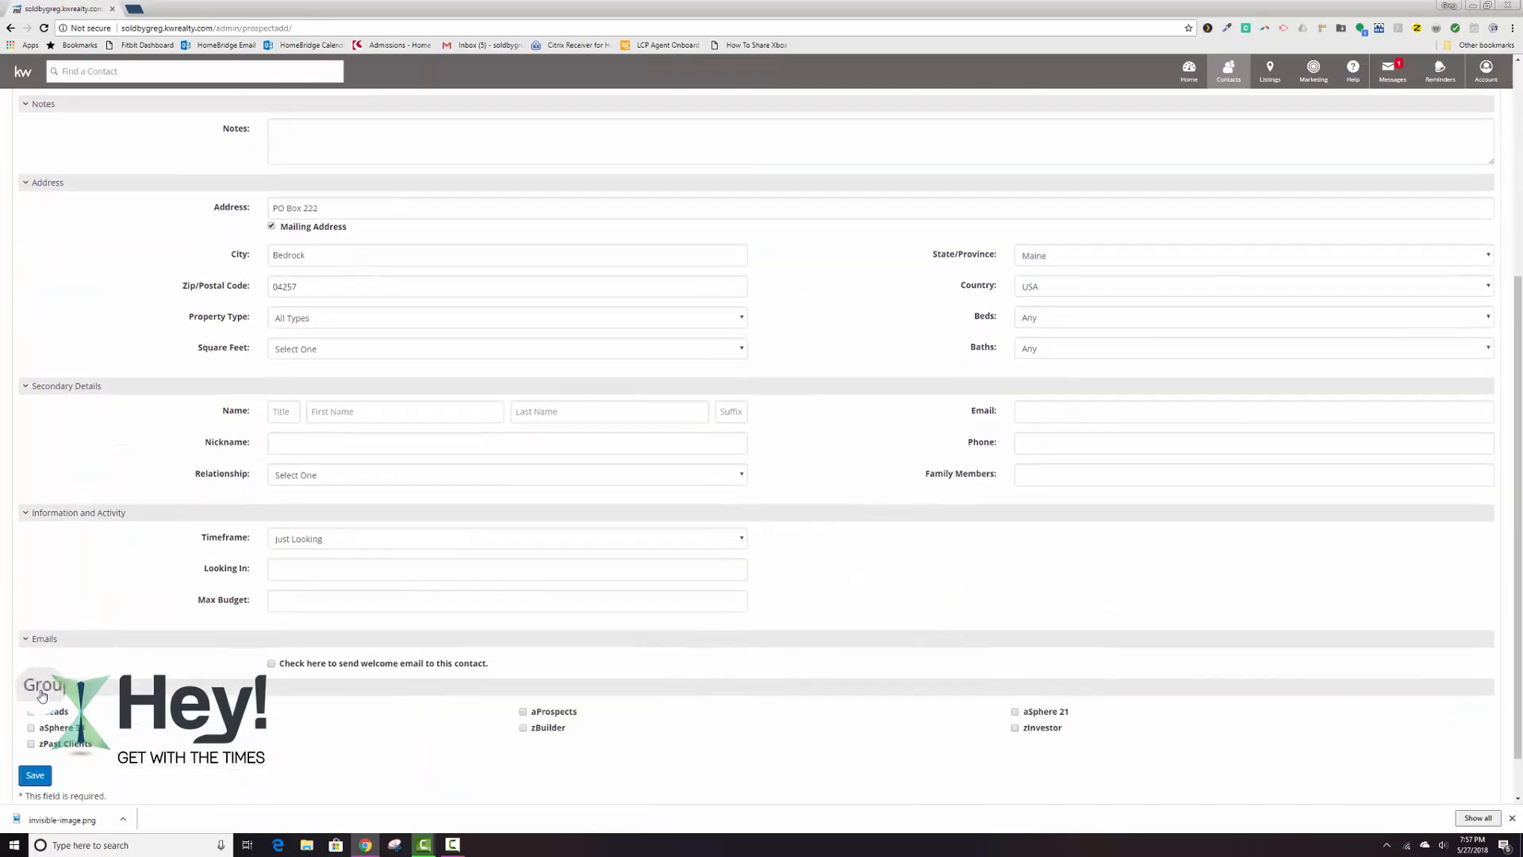
pyautogui.click(33, 728)
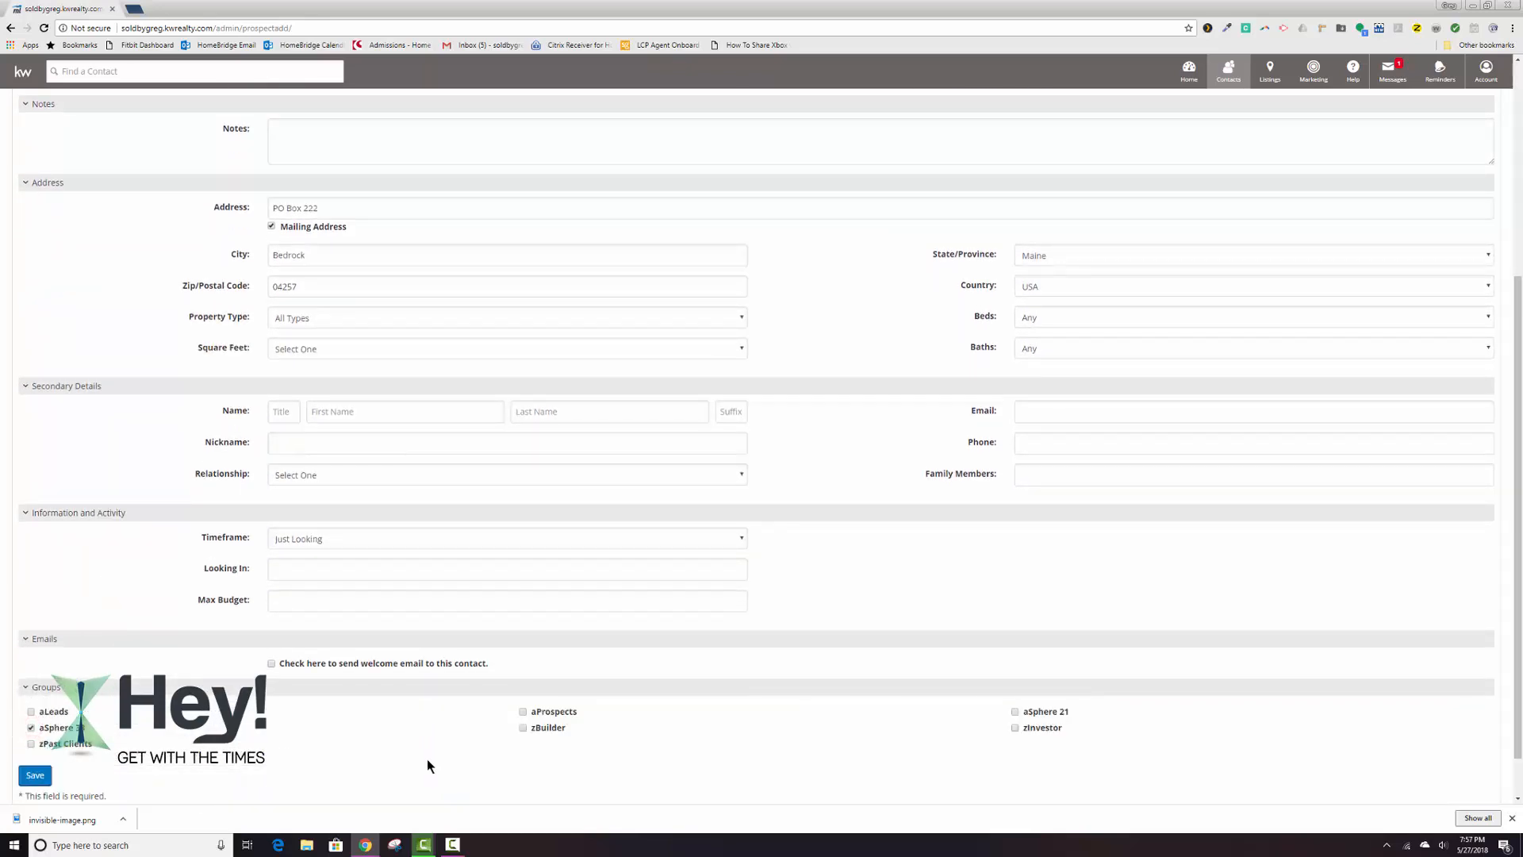
pyautogui.click(34, 775)
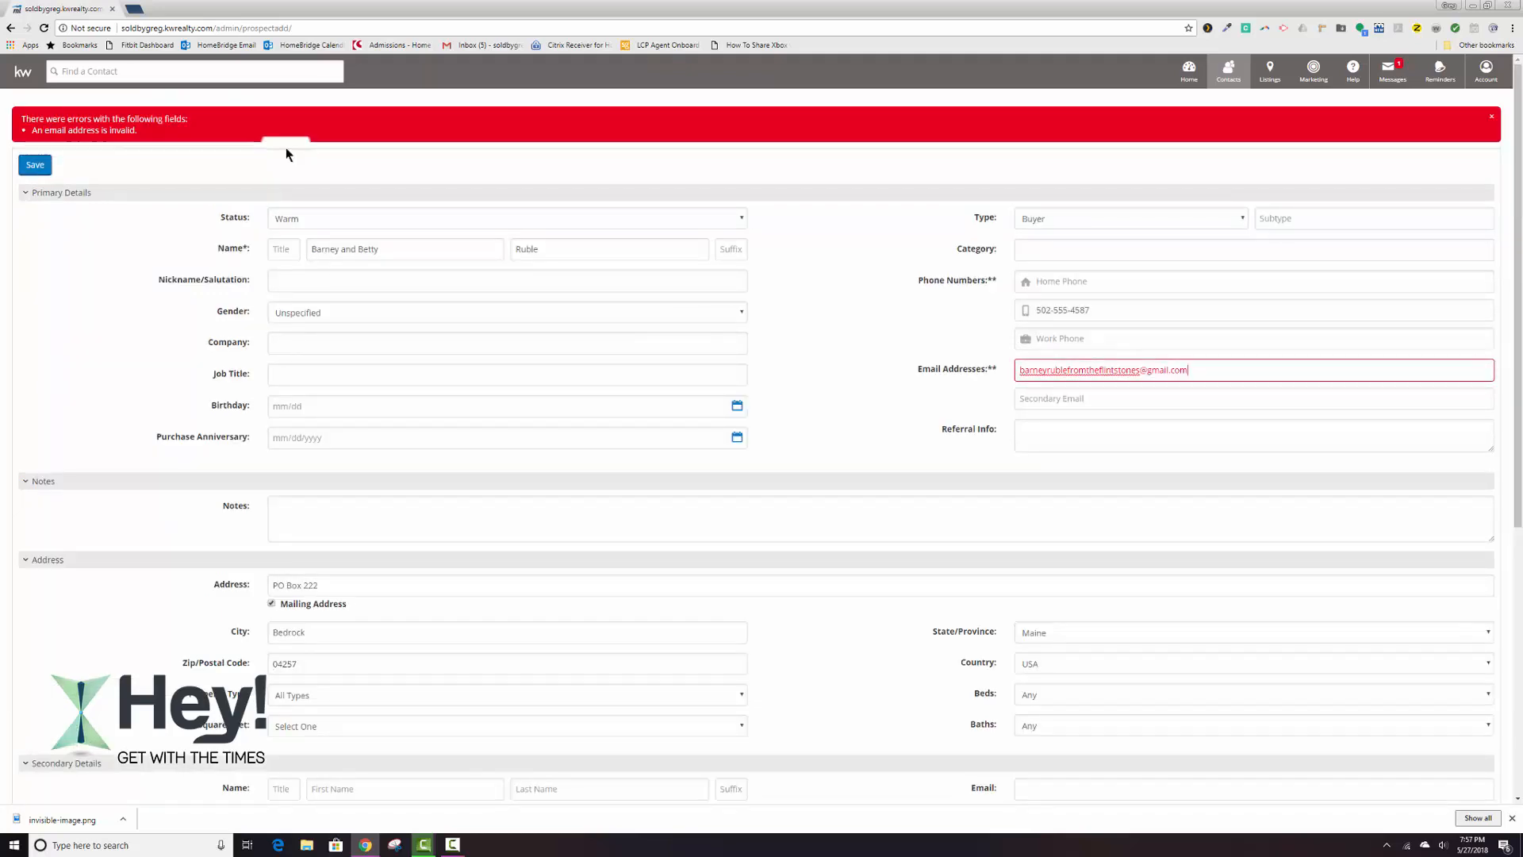
# Correct the contact's invalid primary email address by shortening the part before the @ sign, and save the new record.
pyautogui.click(1145, 372)
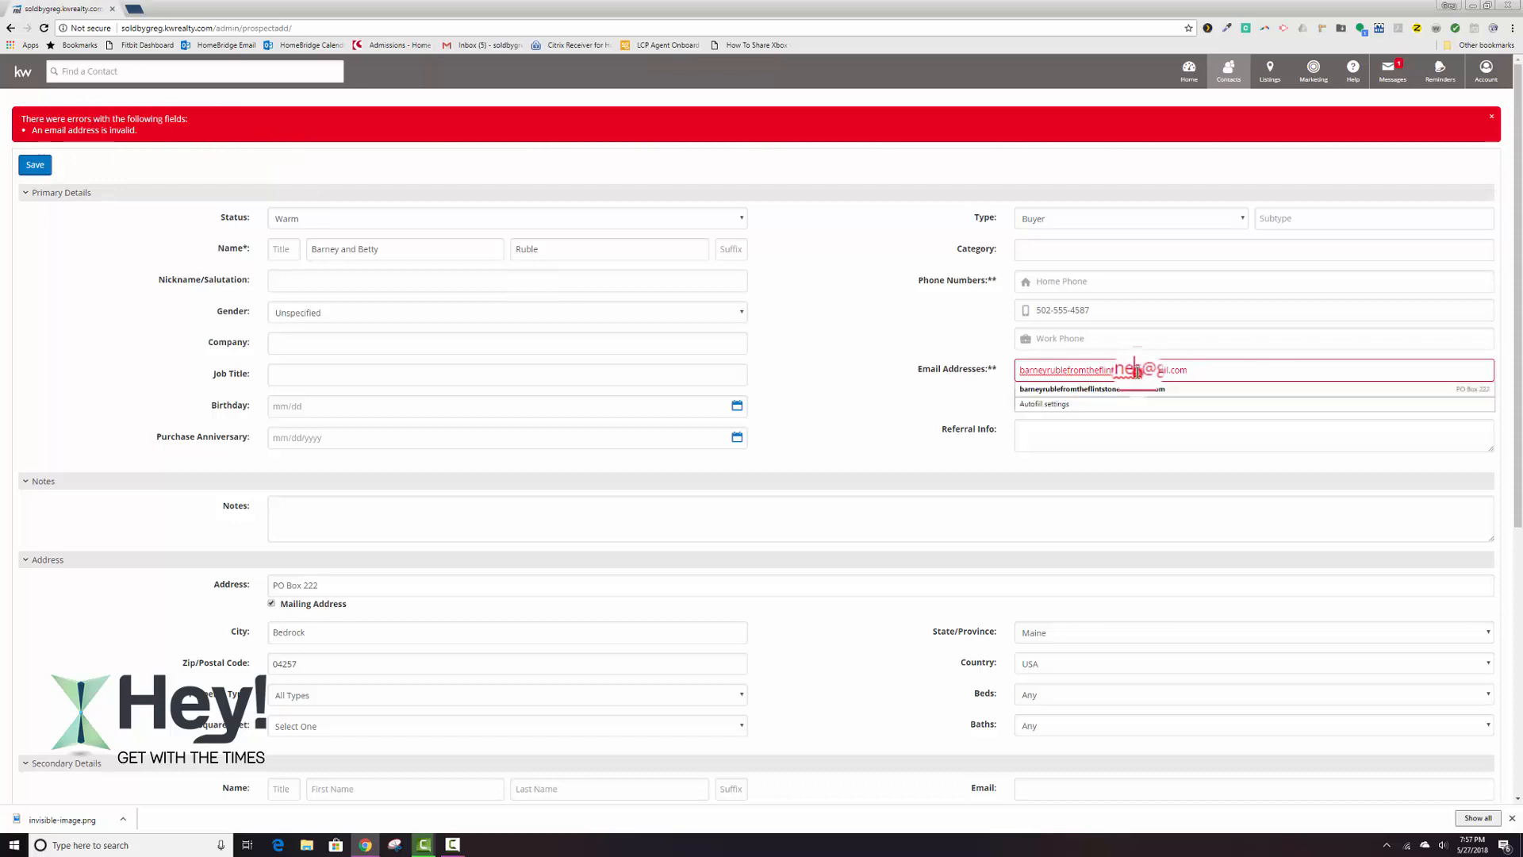
pyautogui.press('Delete')
pyautogui.press('Delete')
pyautogui.press('Delete')
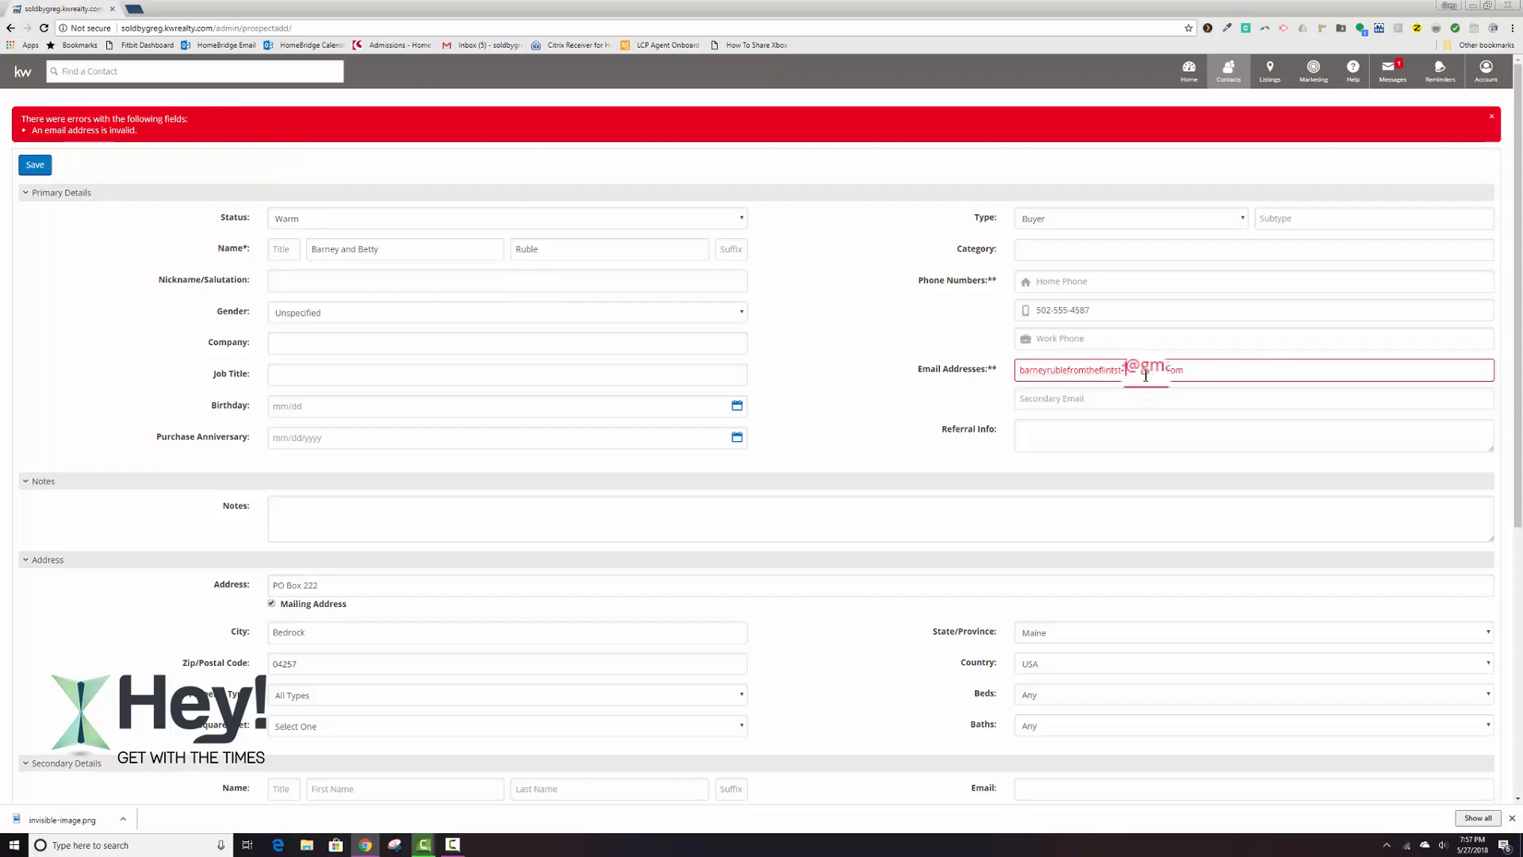
pyautogui.press('BackSpace')
pyautogui.press('BackSpace')
pyautogui.press('BackSpace')
pyautogui.press('BackSpace')
pyautogui.press('BackSpace')
pyautogui.press('BackSpace')
pyautogui.press('BackSpace')
pyautogui.press('BackSpace')
pyautogui.press('BackSpace')
pyautogui.press('BackSpace')
pyautogui.press('BackSpace')
pyautogui.press('BackSpace')
pyautogui.press('BackSpace')
pyautogui.press('BackSpace')
pyautogui.press('BackSpace')
pyautogui.press('BackSpace')
pyautogui.press('BackSpace')
pyautogui.press('BackSpace')
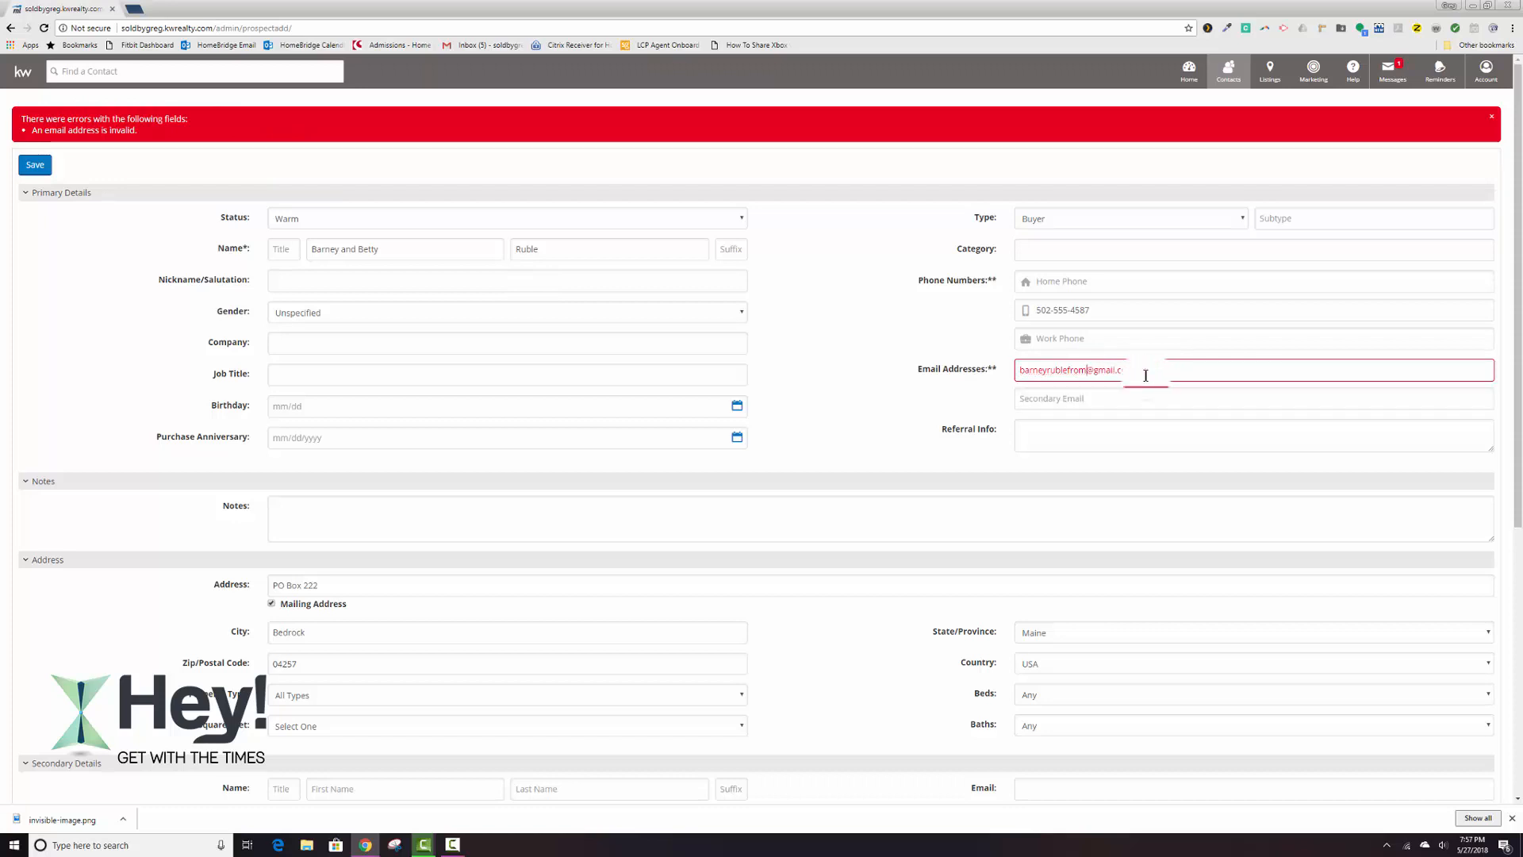
pyautogui.scroll(-5, 860, 431)
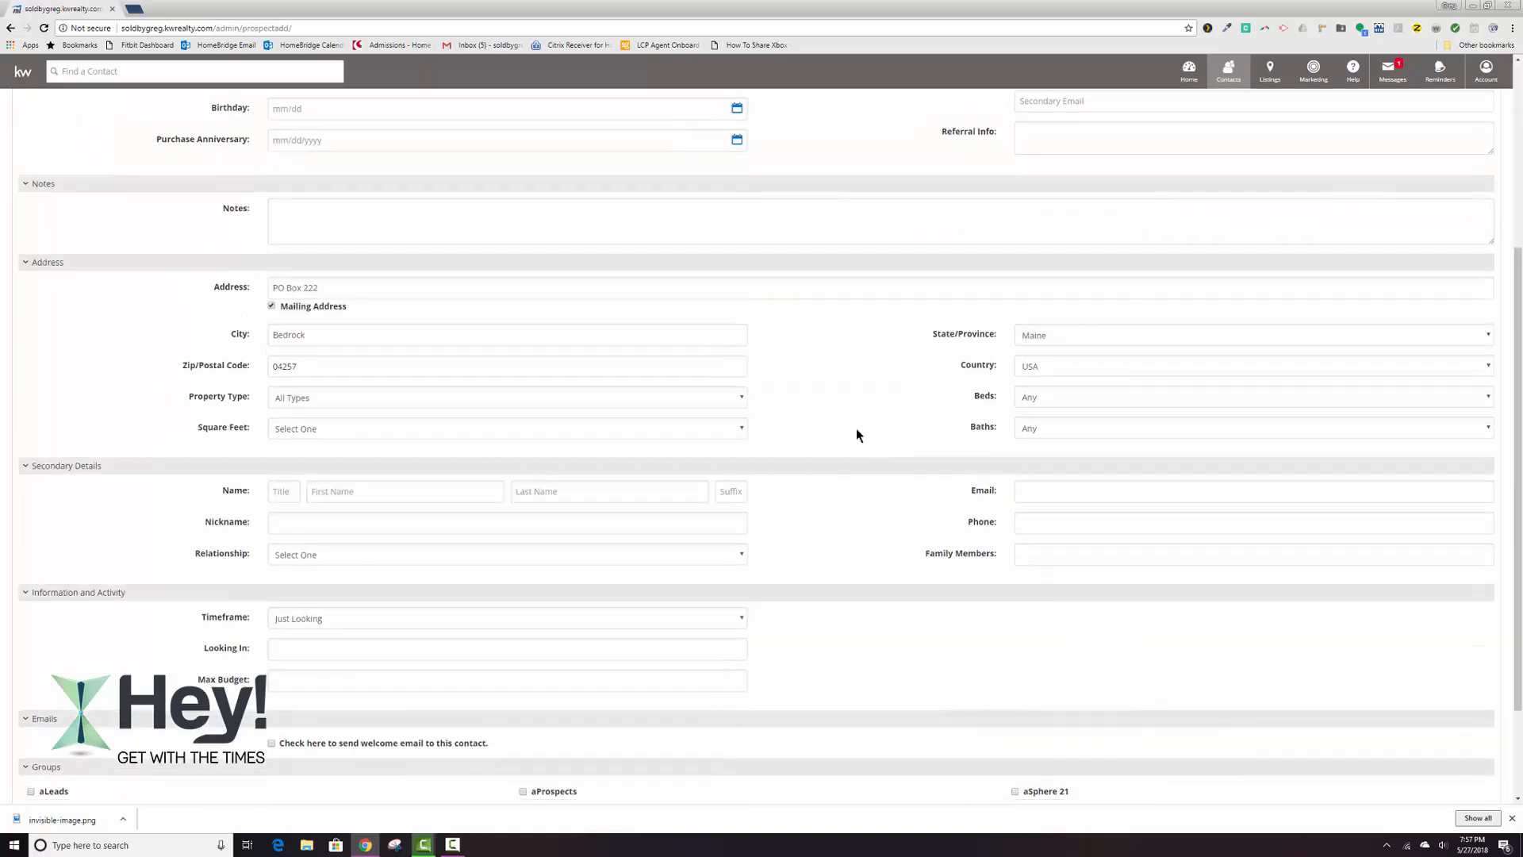
pyautogui.click(37, 722)
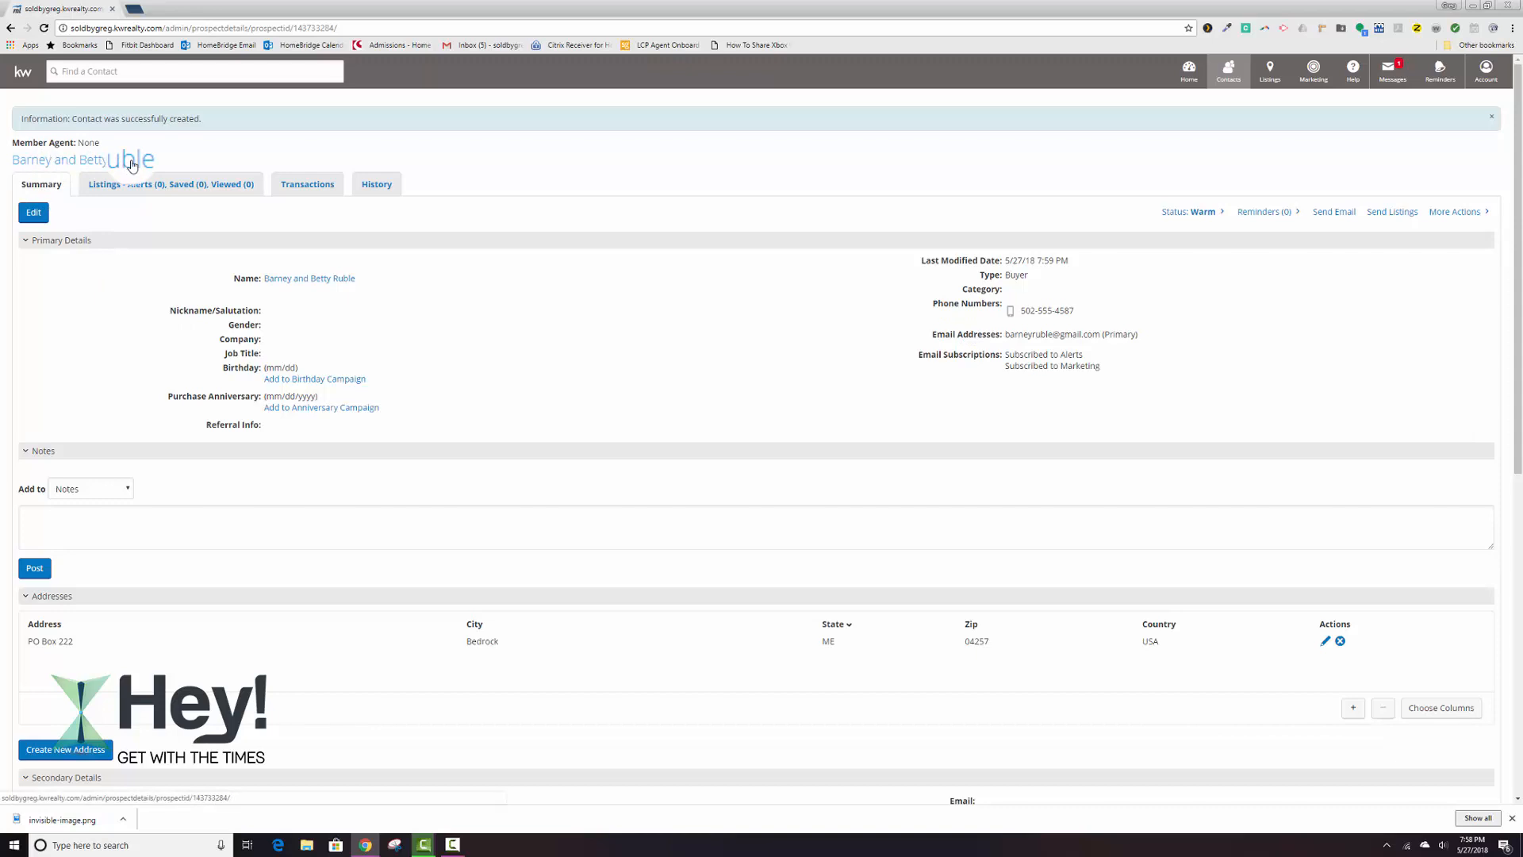
pyautogui.scroll(-2, 139, 189)
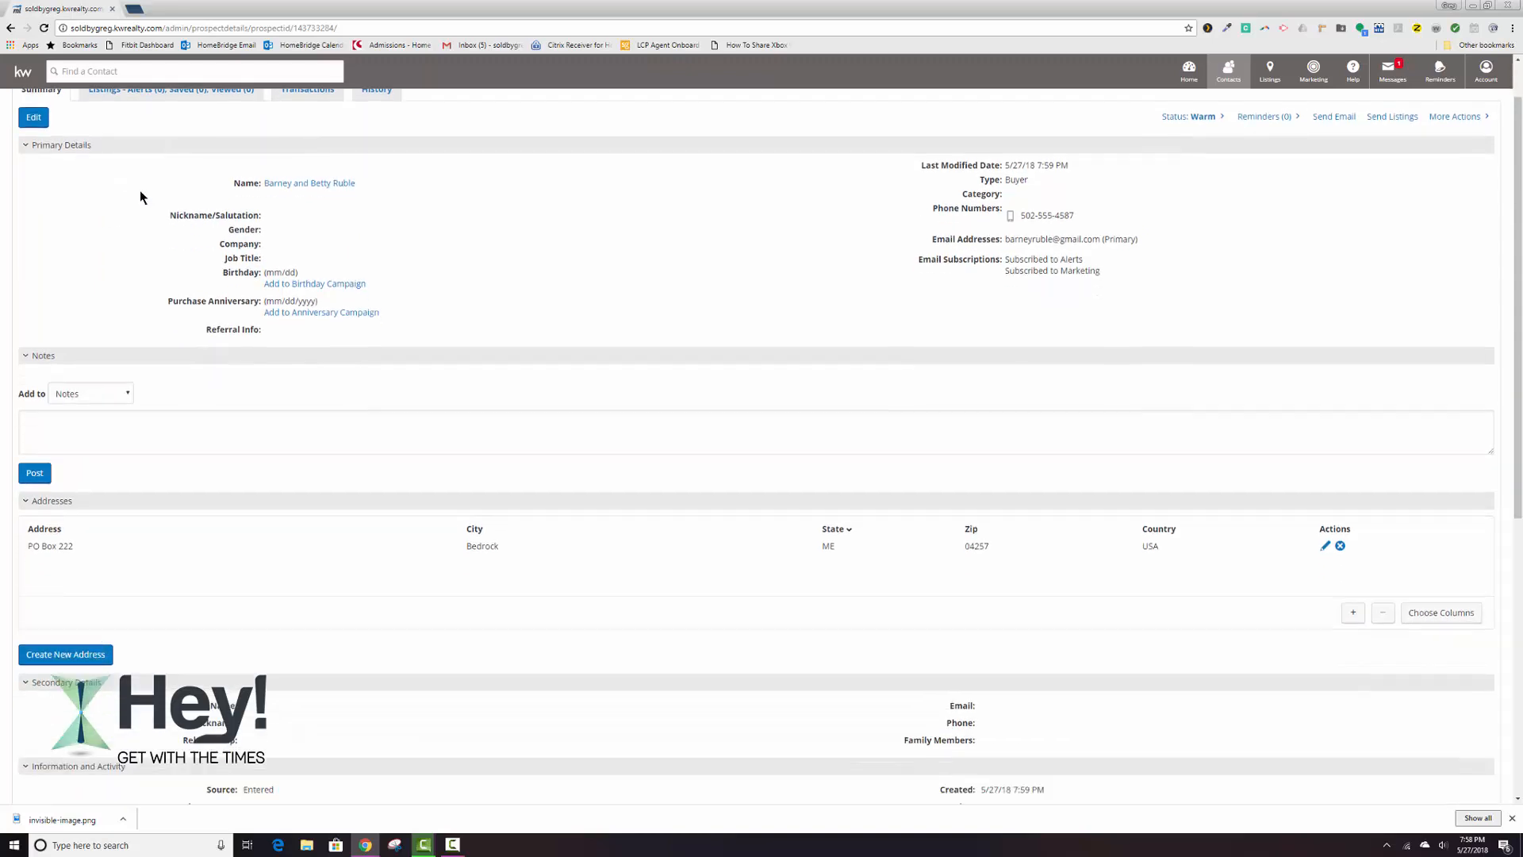
pyautogui.scroll(2, 140, 189)
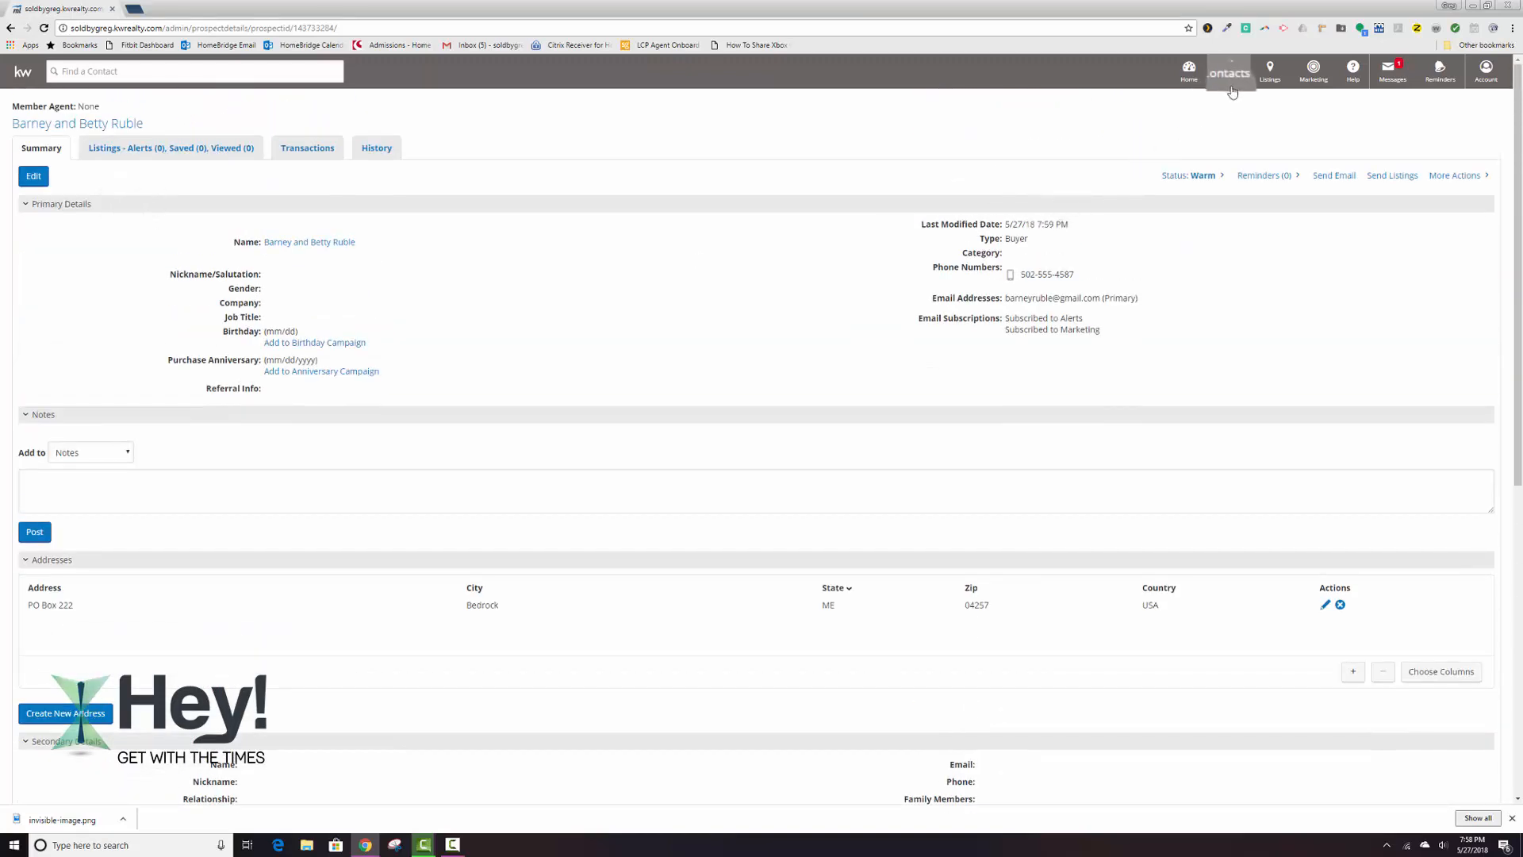
# Start a new contact with status Warm and enter the contact's first and last name.
pyautogui.moveTo(1228, 70)
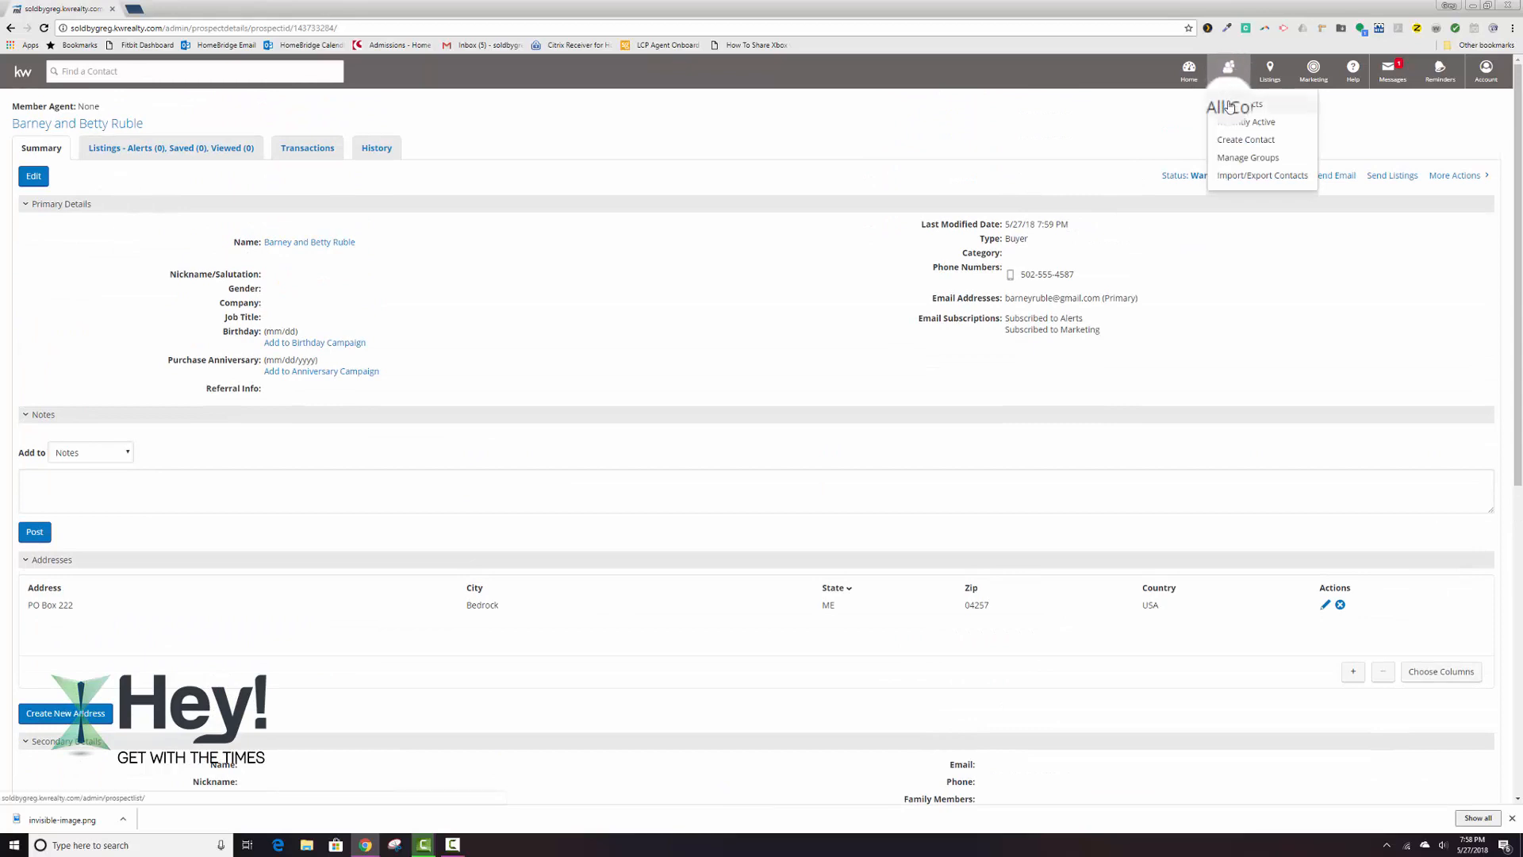
pyautogui.click(1241, 138)
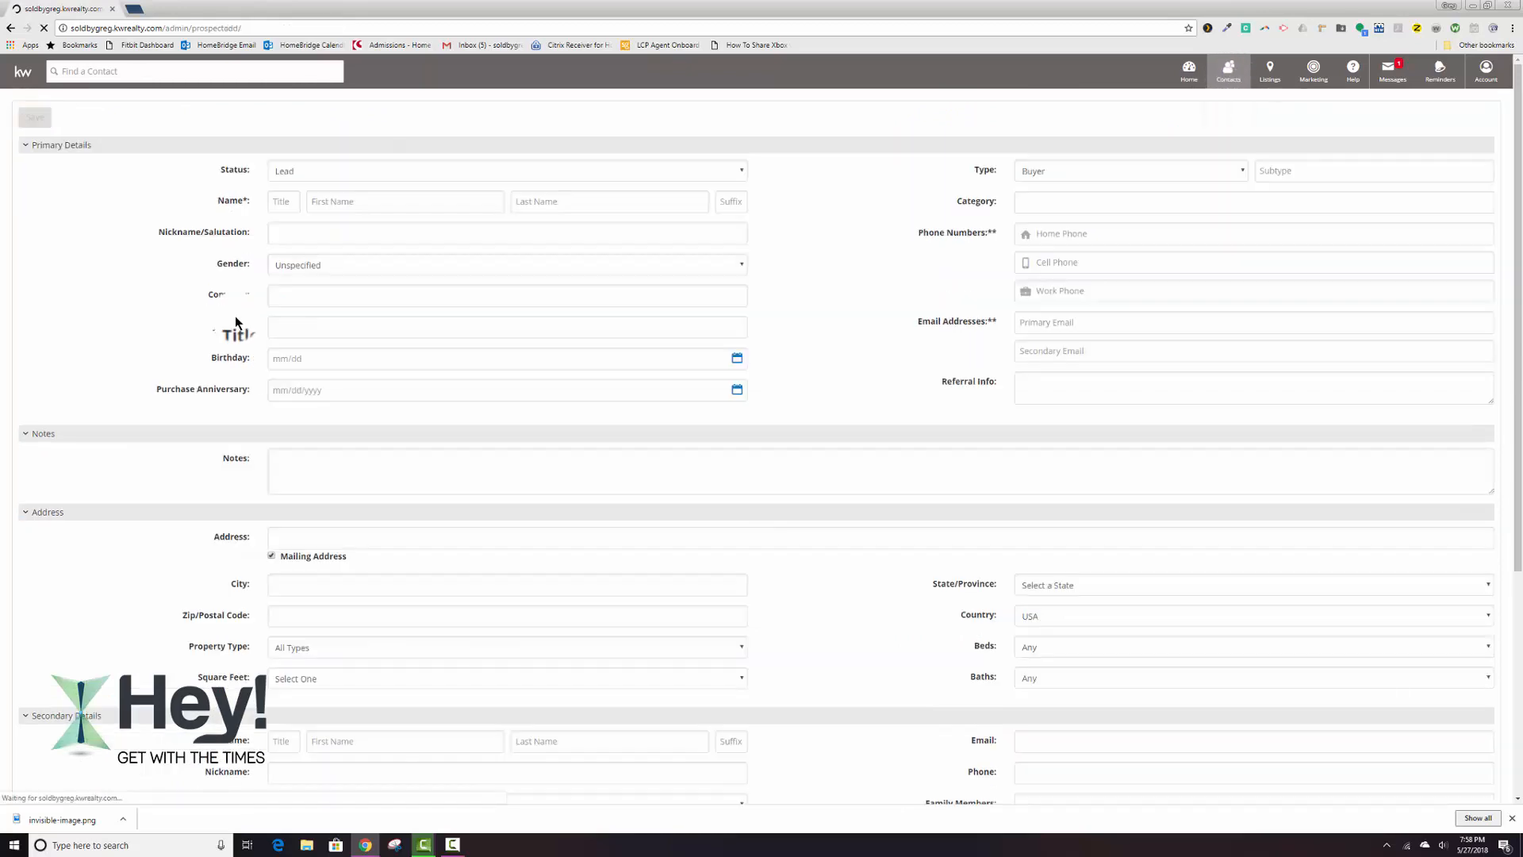
pyautogui.click(307, 175)
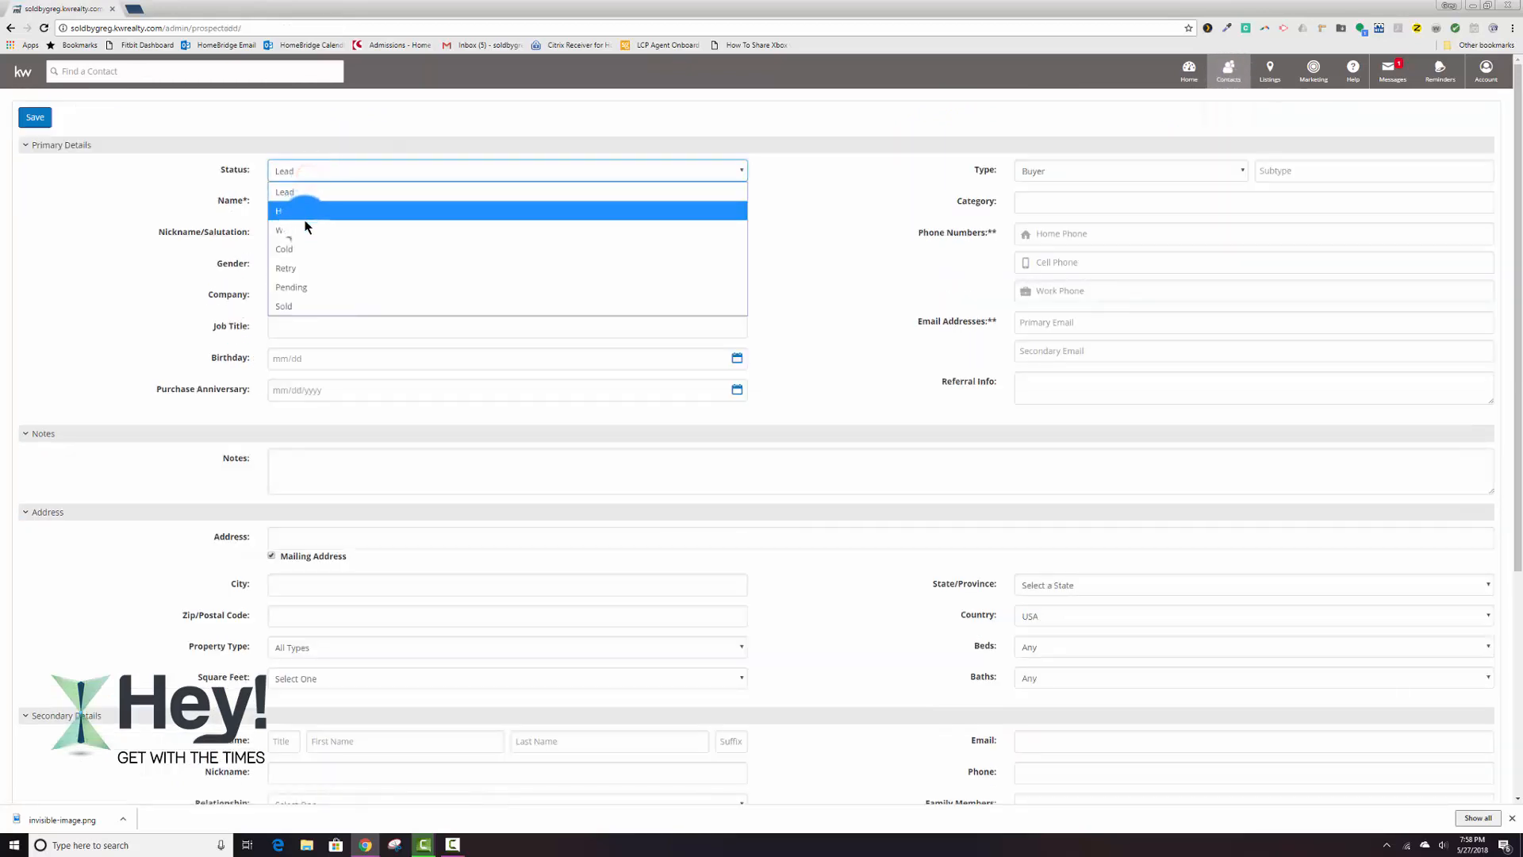
pyautogui.click(325, 230)
pyautogui.click(360, 204)
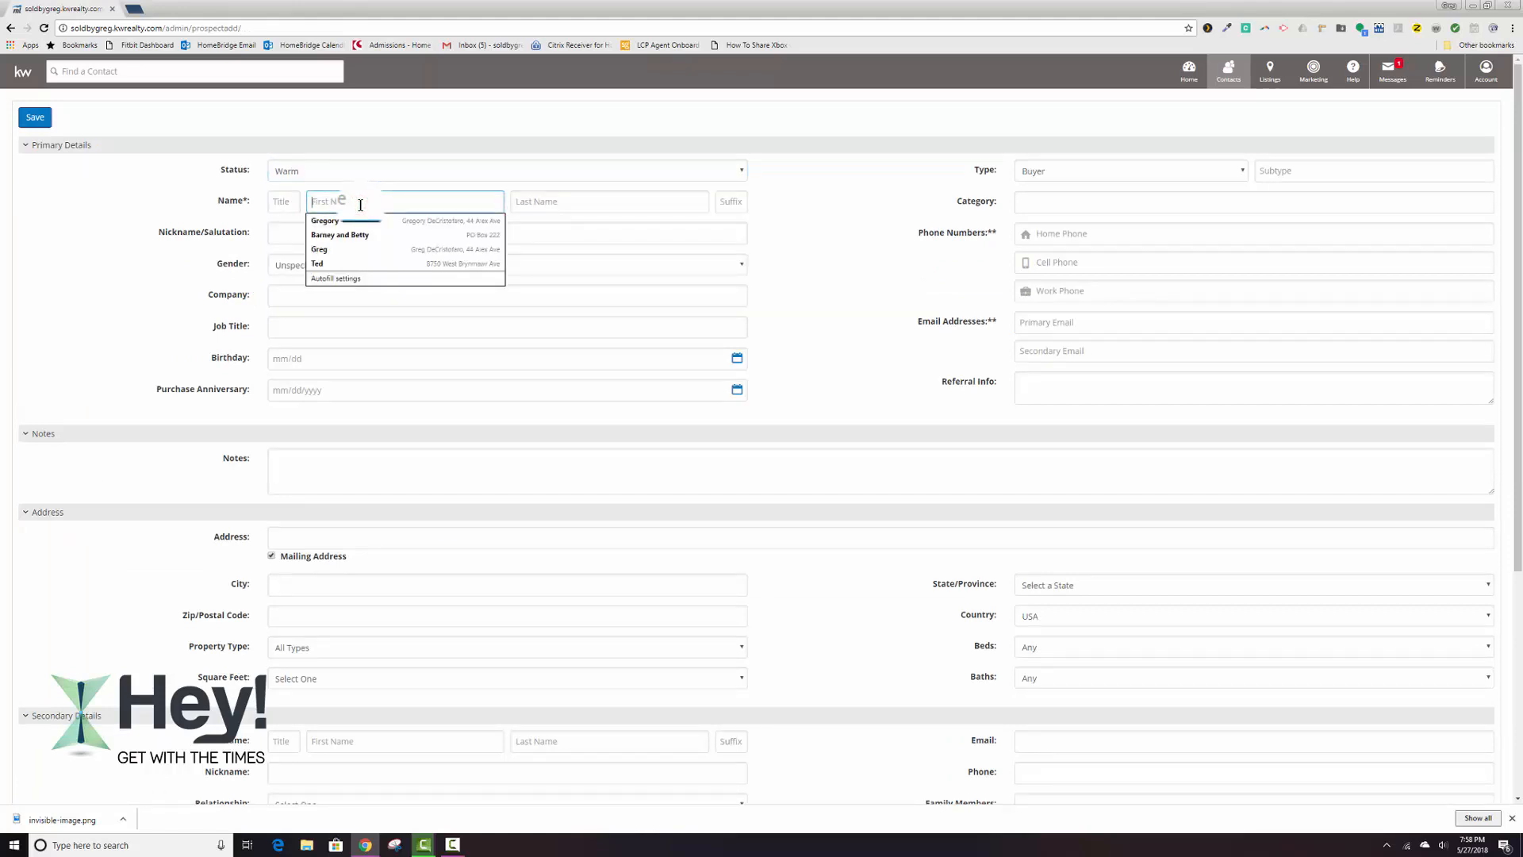
pyautogui.write('Betty')
pyautogui.press('Tab')
pyautogui.write('Ruble')
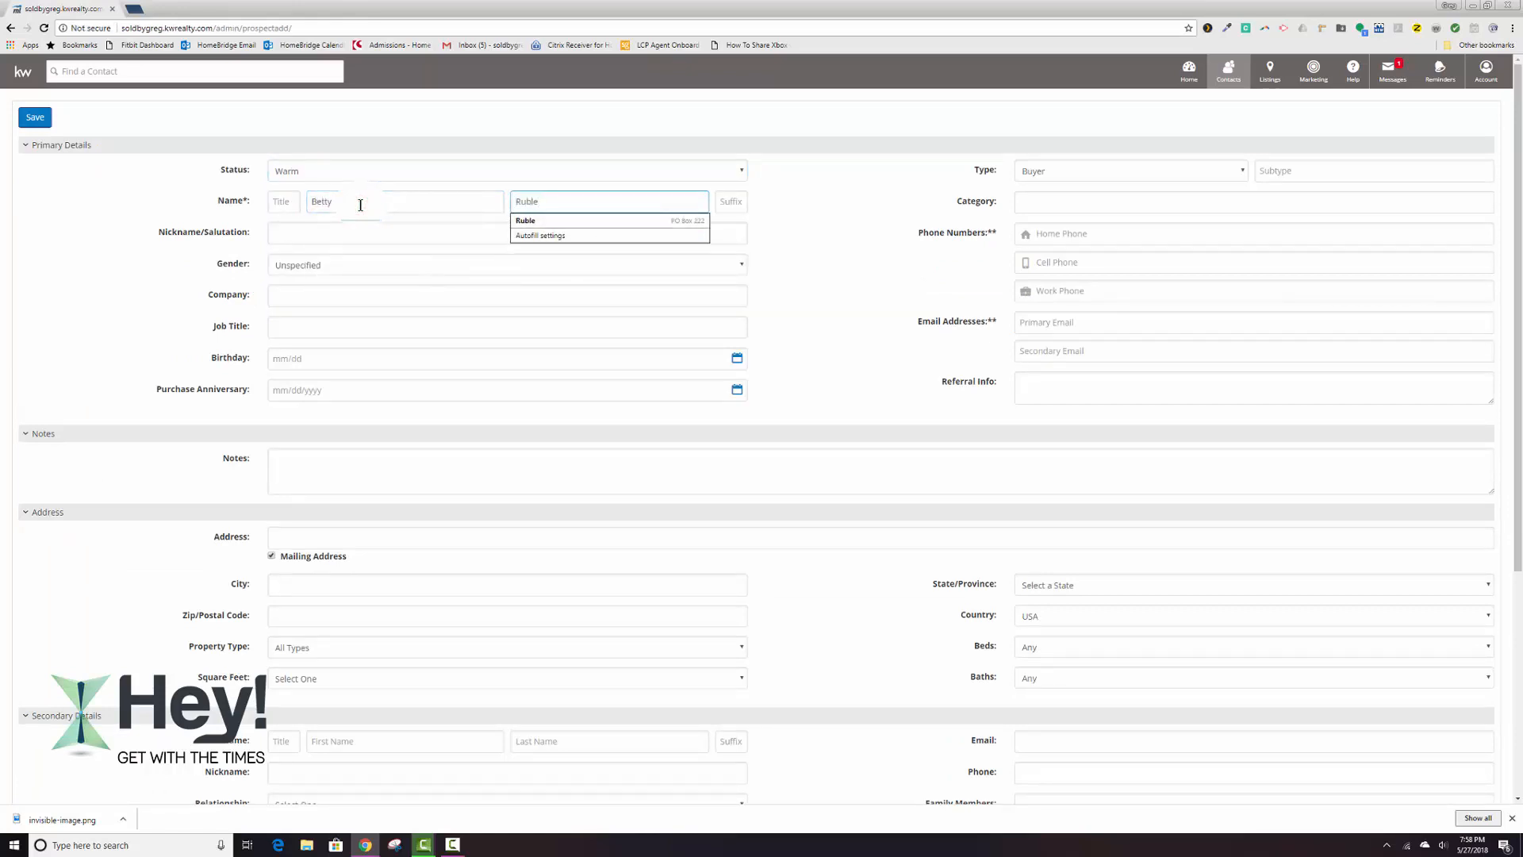
# Fill in the new contact's cell phone number and primary email address.
pyautogui.click(1071, 265)
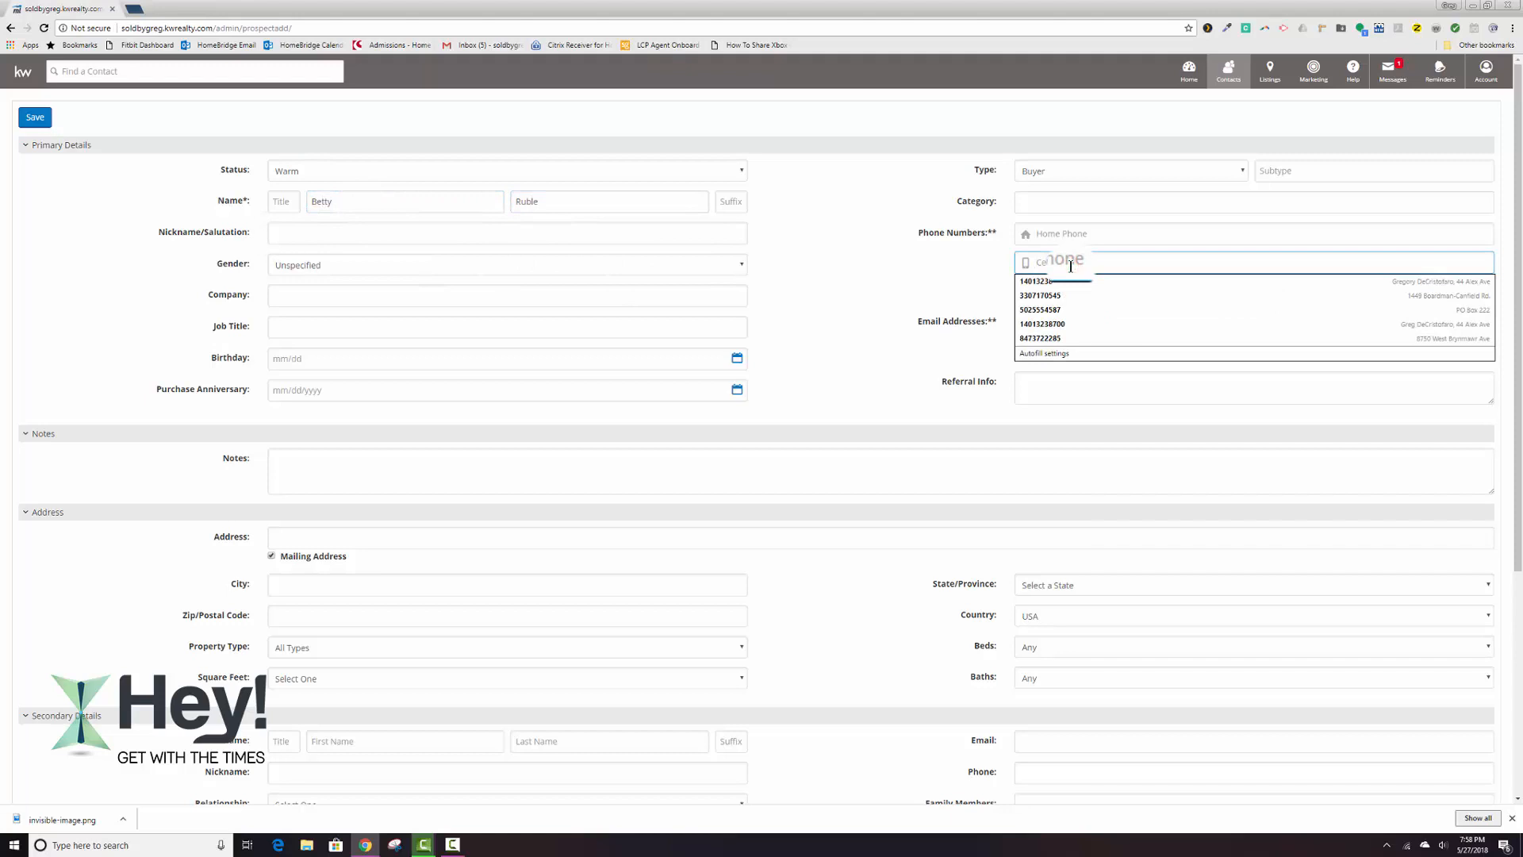
pyautogui.write('5038')
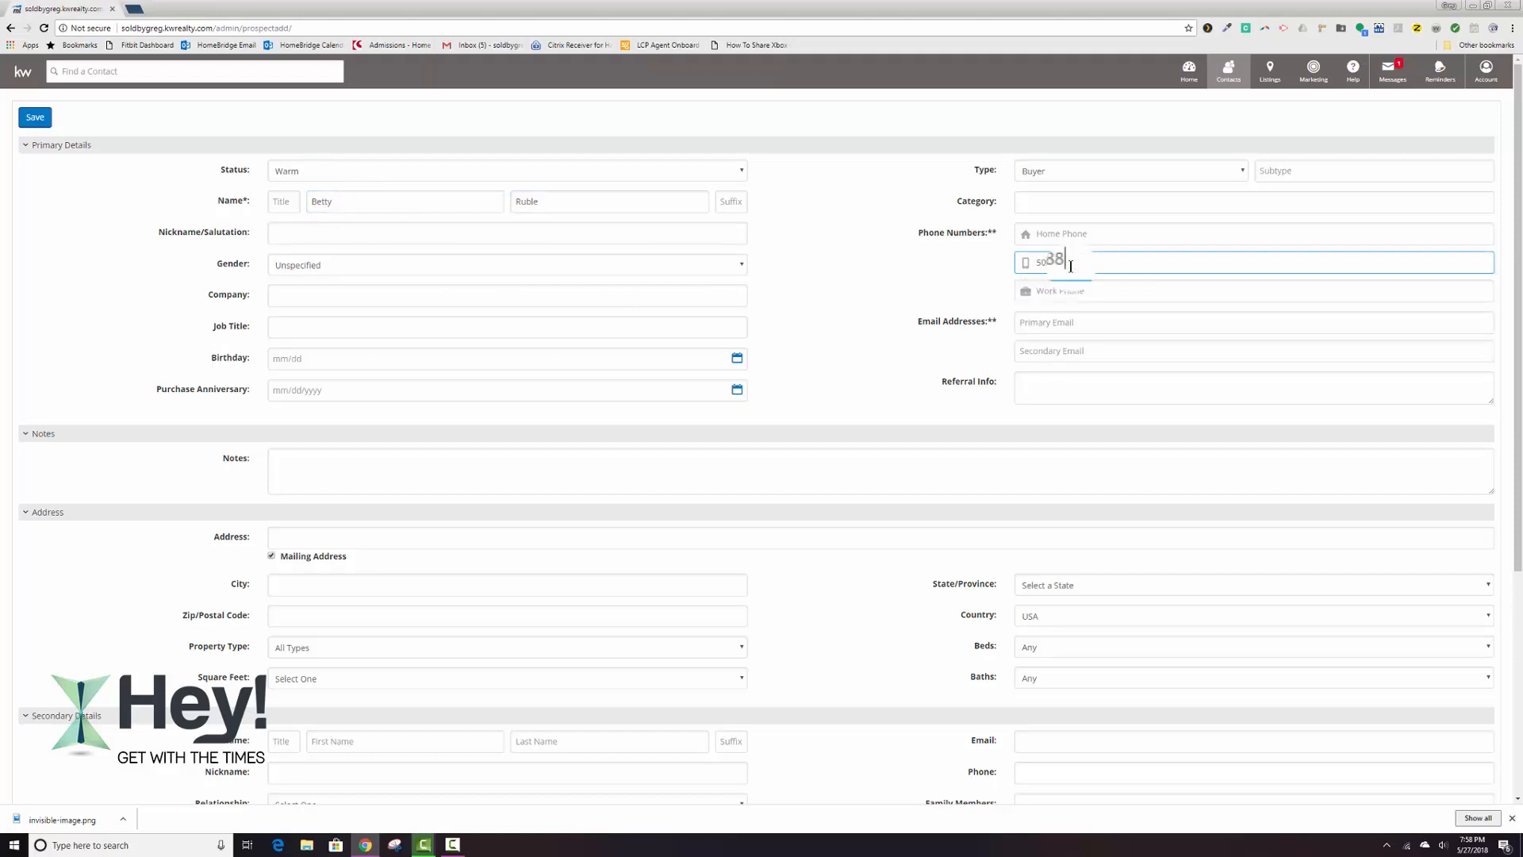
pyautogui.write('-7458')
pyautogui.click(1038, 321)
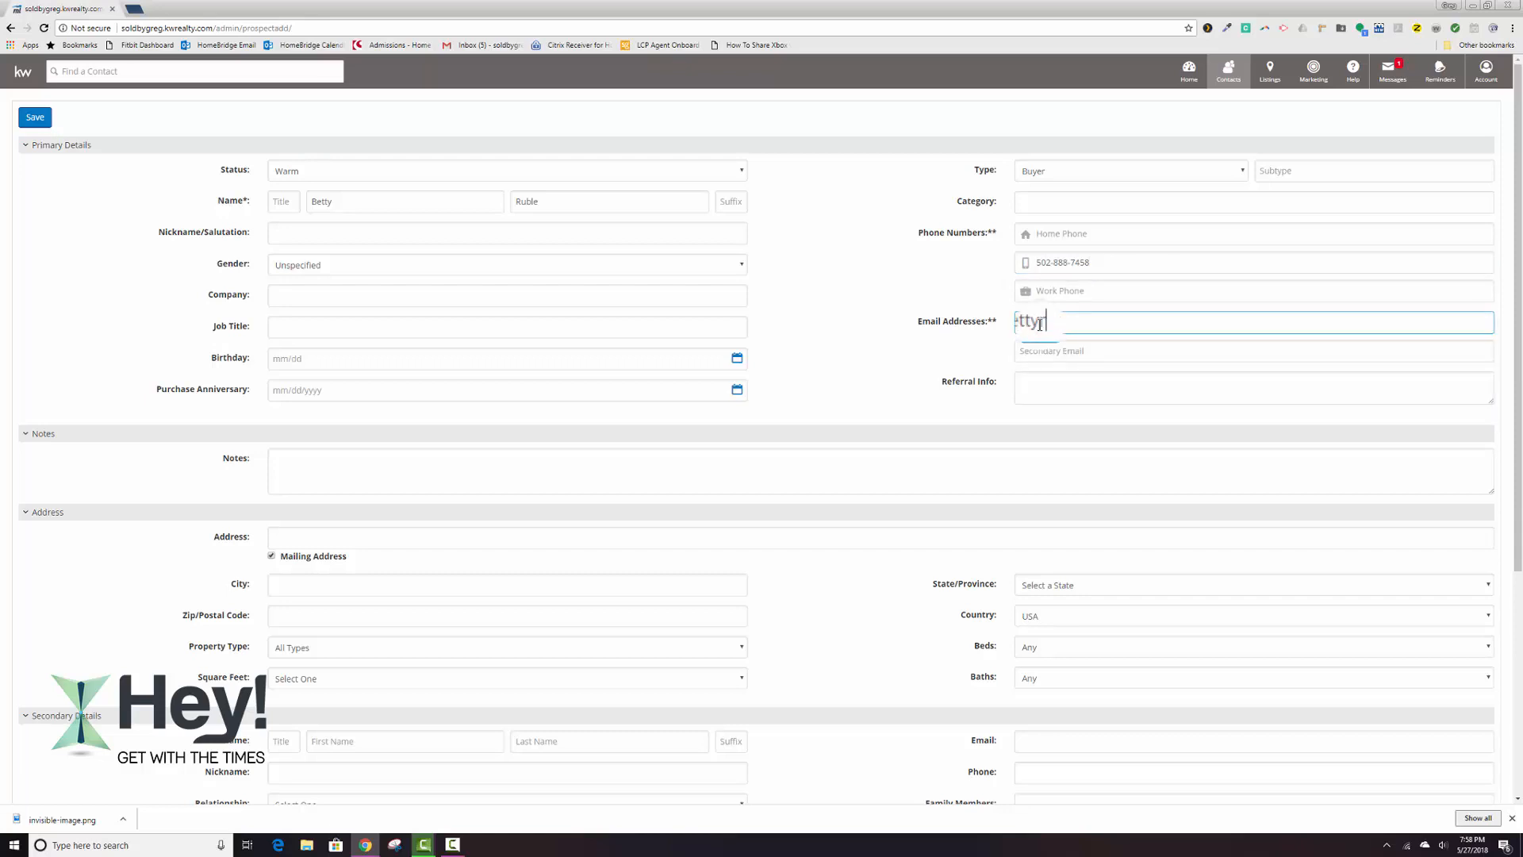
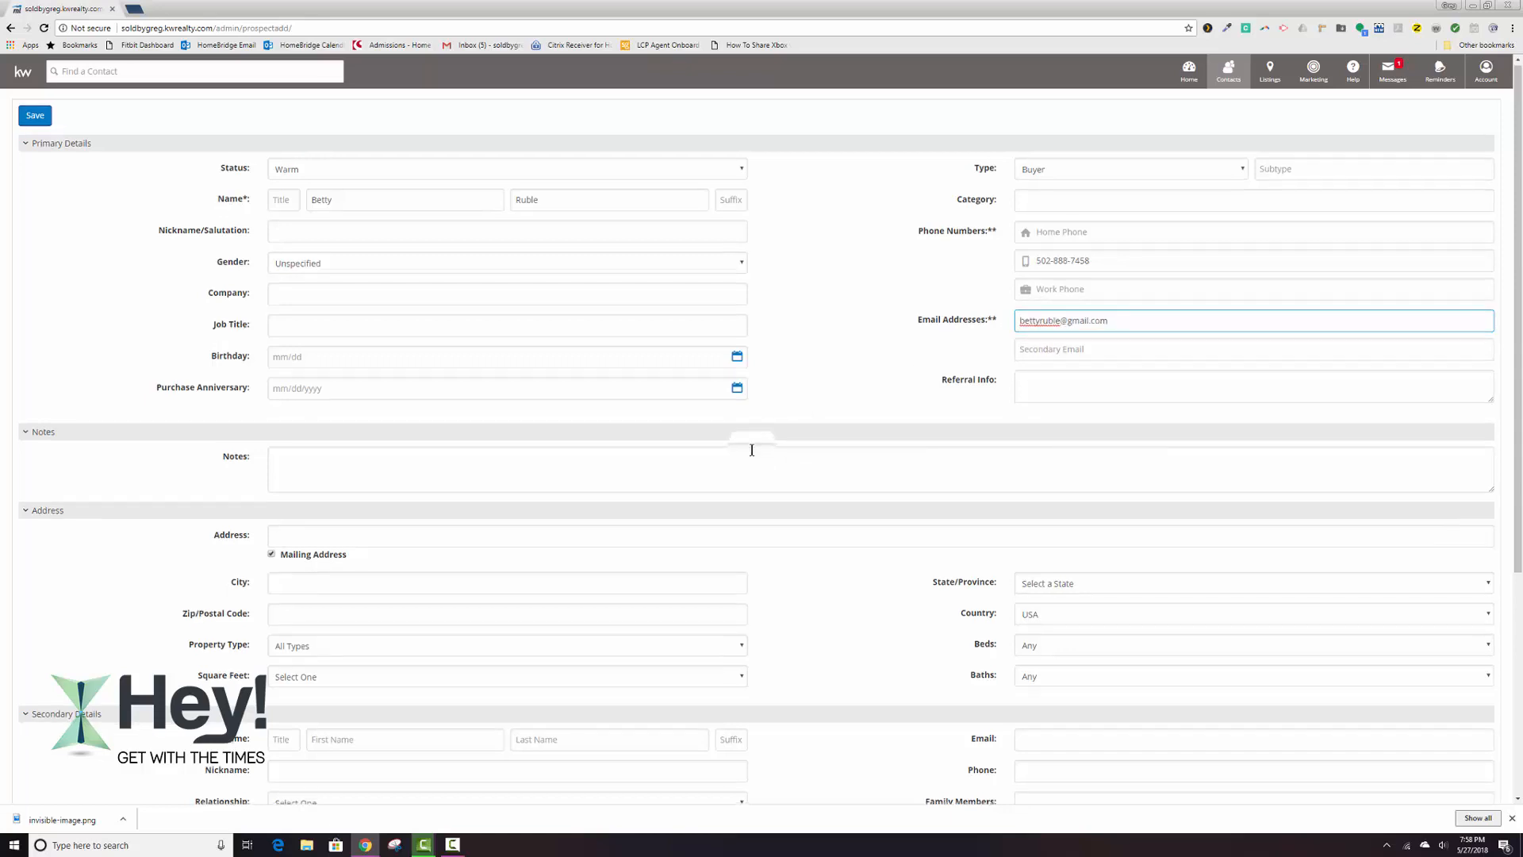
# Assign the new contact to the aSphere 33 group and save the record.
pyautogui.scroll(-2, 746, 436)
pyautogui.scroll(-1, 674, 398)
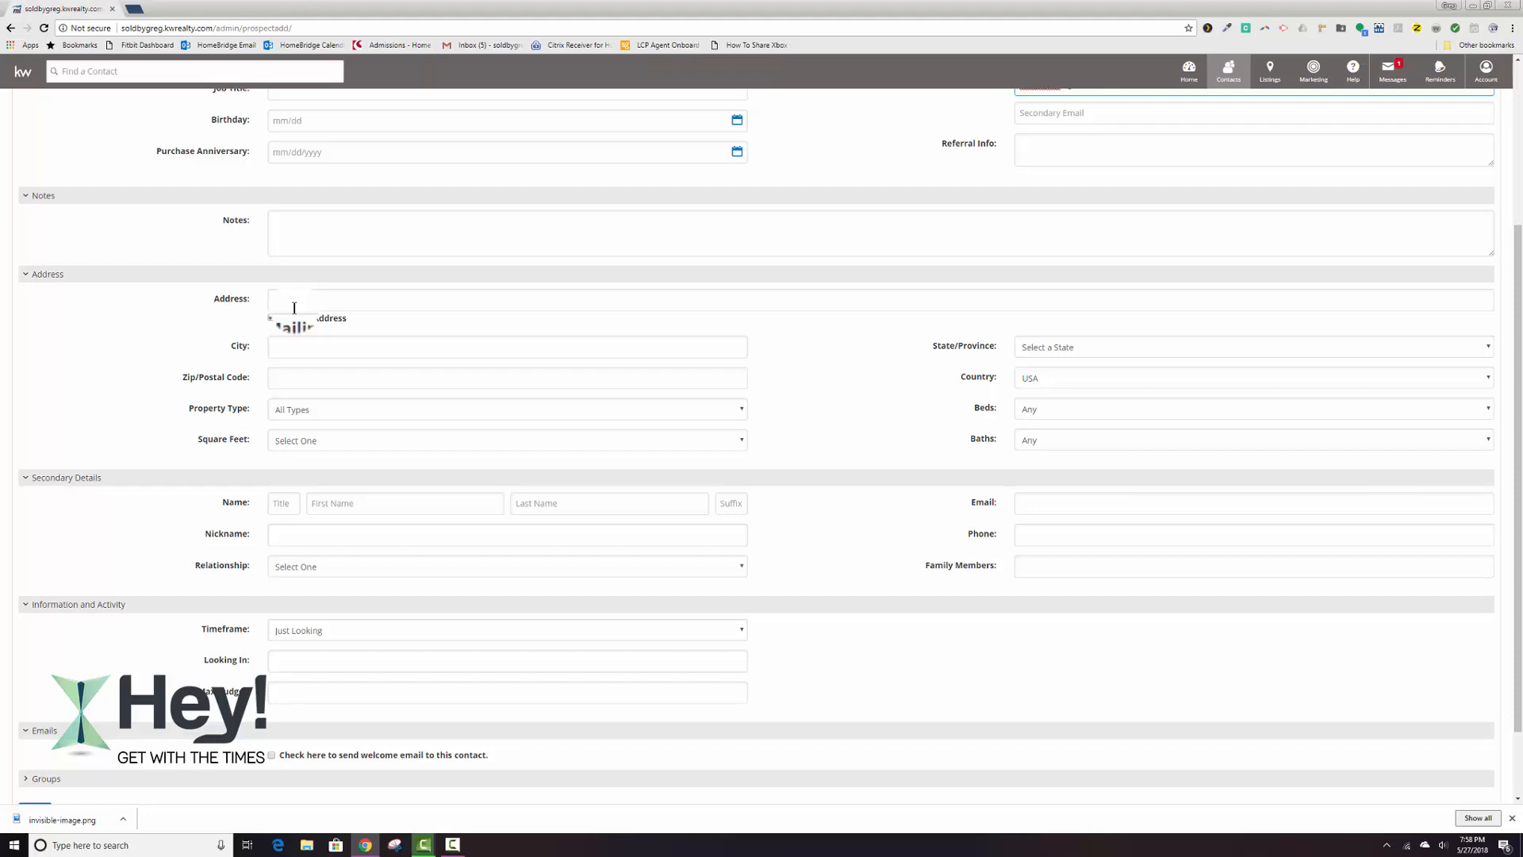
pyautogui.scroll(2, 294, 308)
pyautogui.scroll(-3, 294, 308)
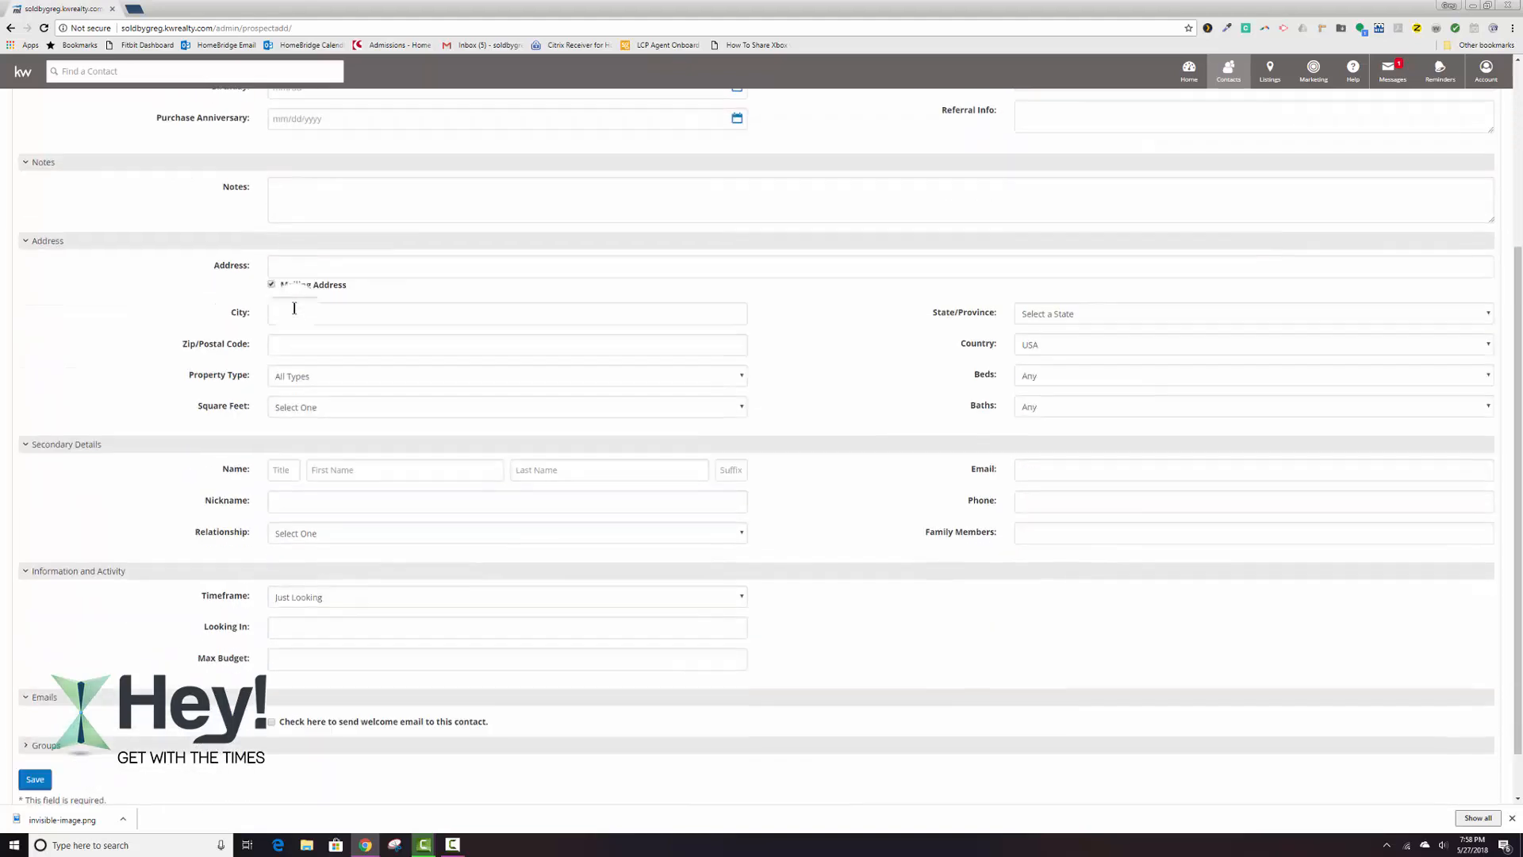
pyautogui.click(51, 688)
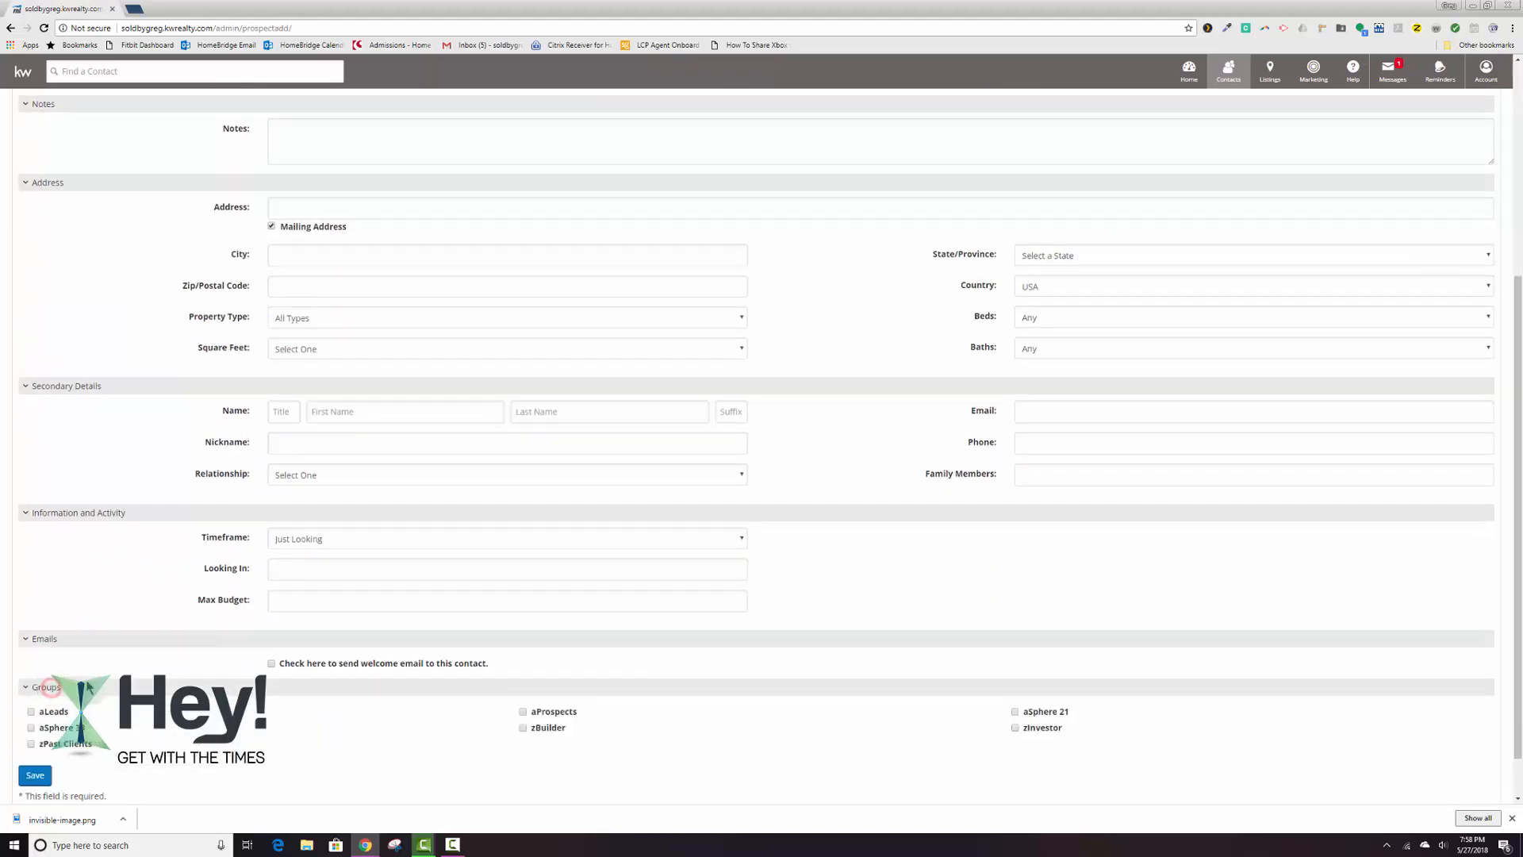
pyautogui.click(32, 727)
pyautogui.click(35, 778)
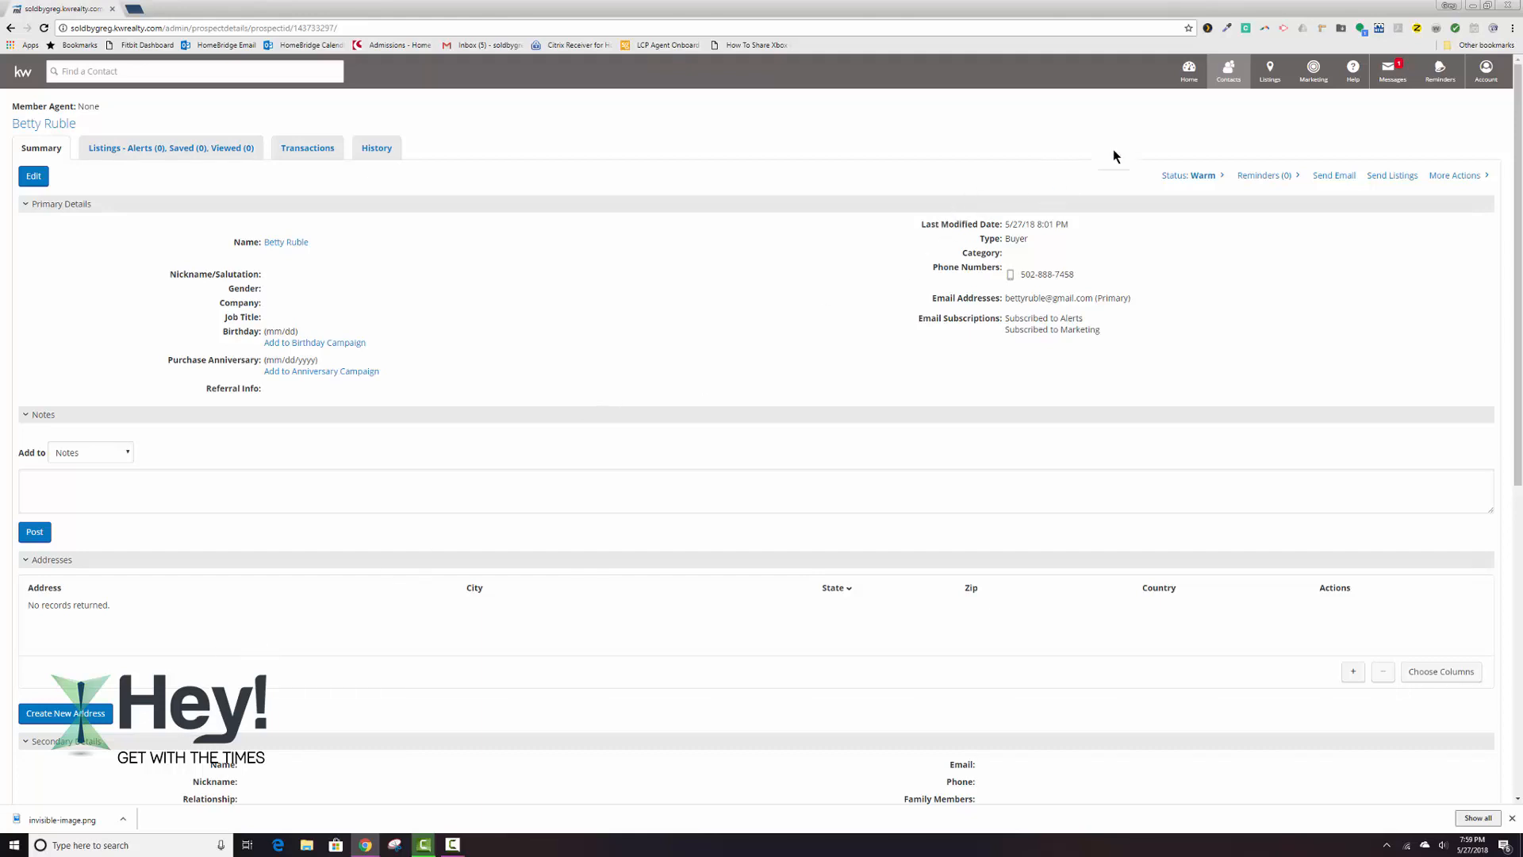
# Review the list of contact groups, and run a search of all contacts with the default filters.
pyautogui.click(1229, 70)
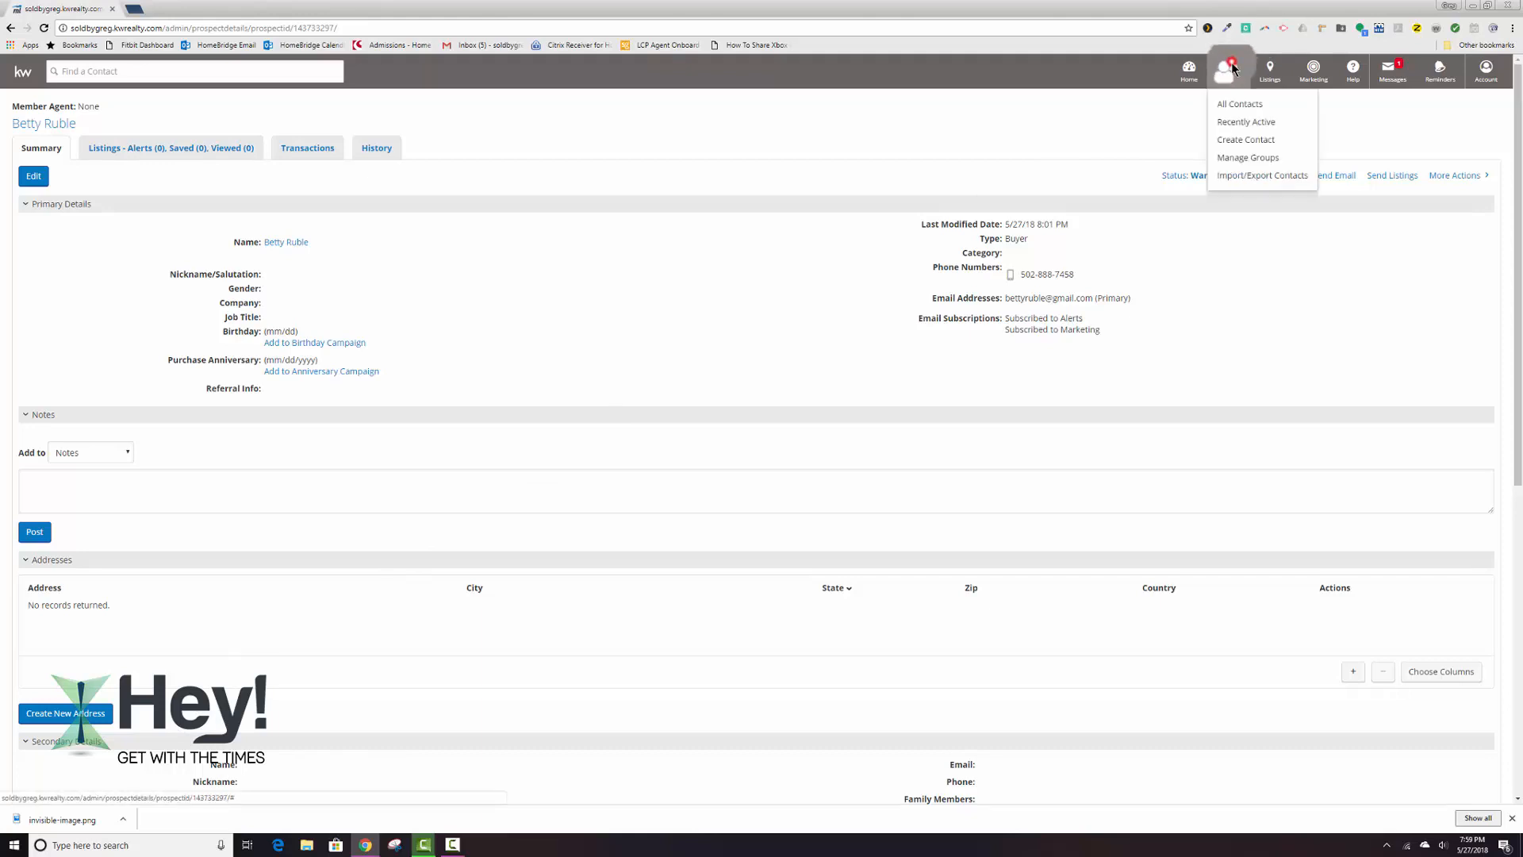
pyautogui.click(1237, 157)
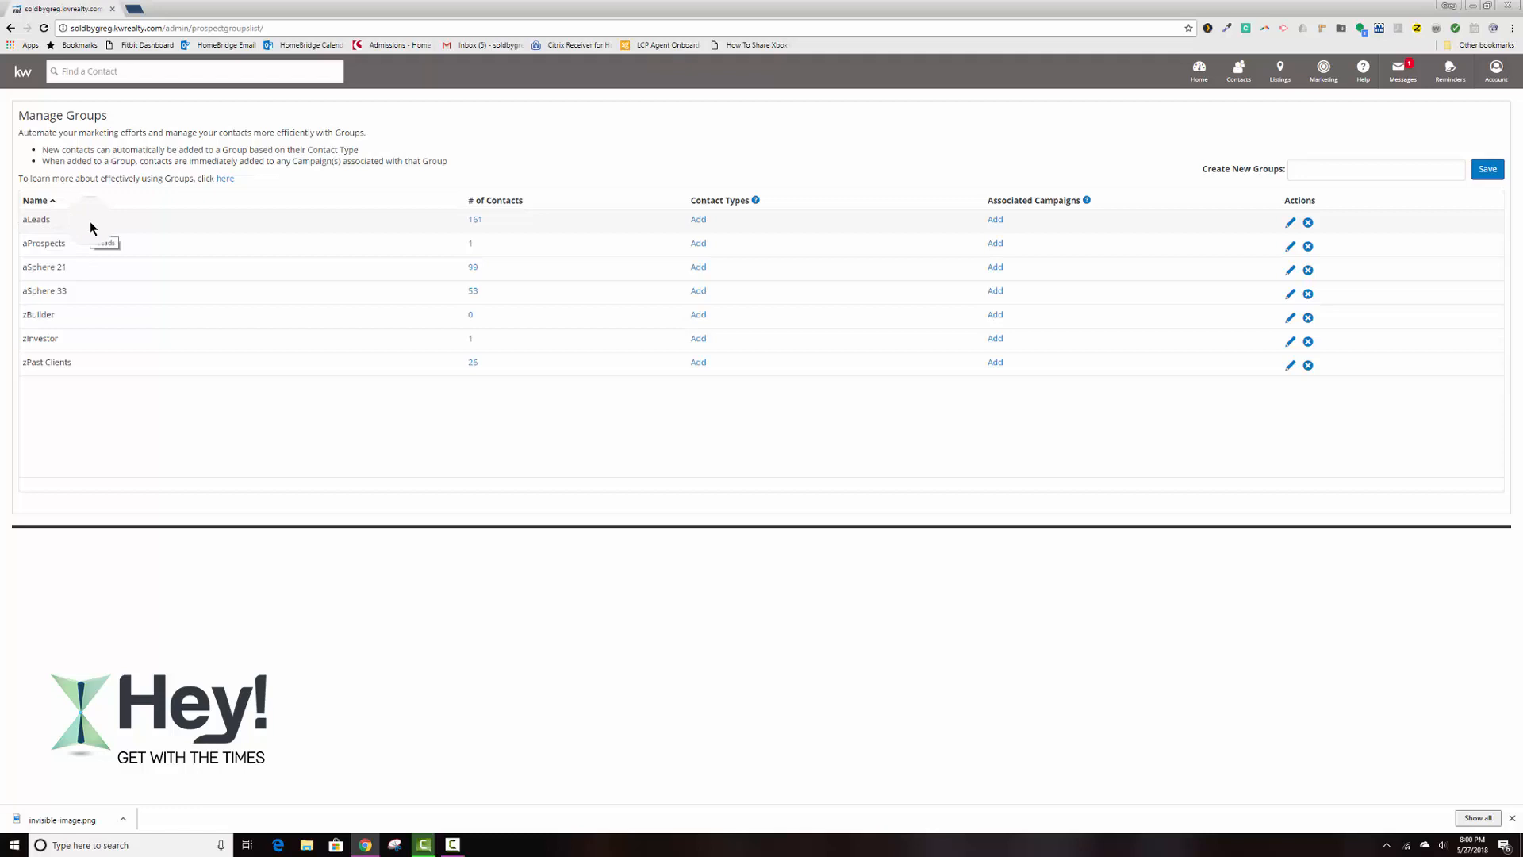
pyautogui.click(1240, 73)
pyautogui.click(1244, 103)
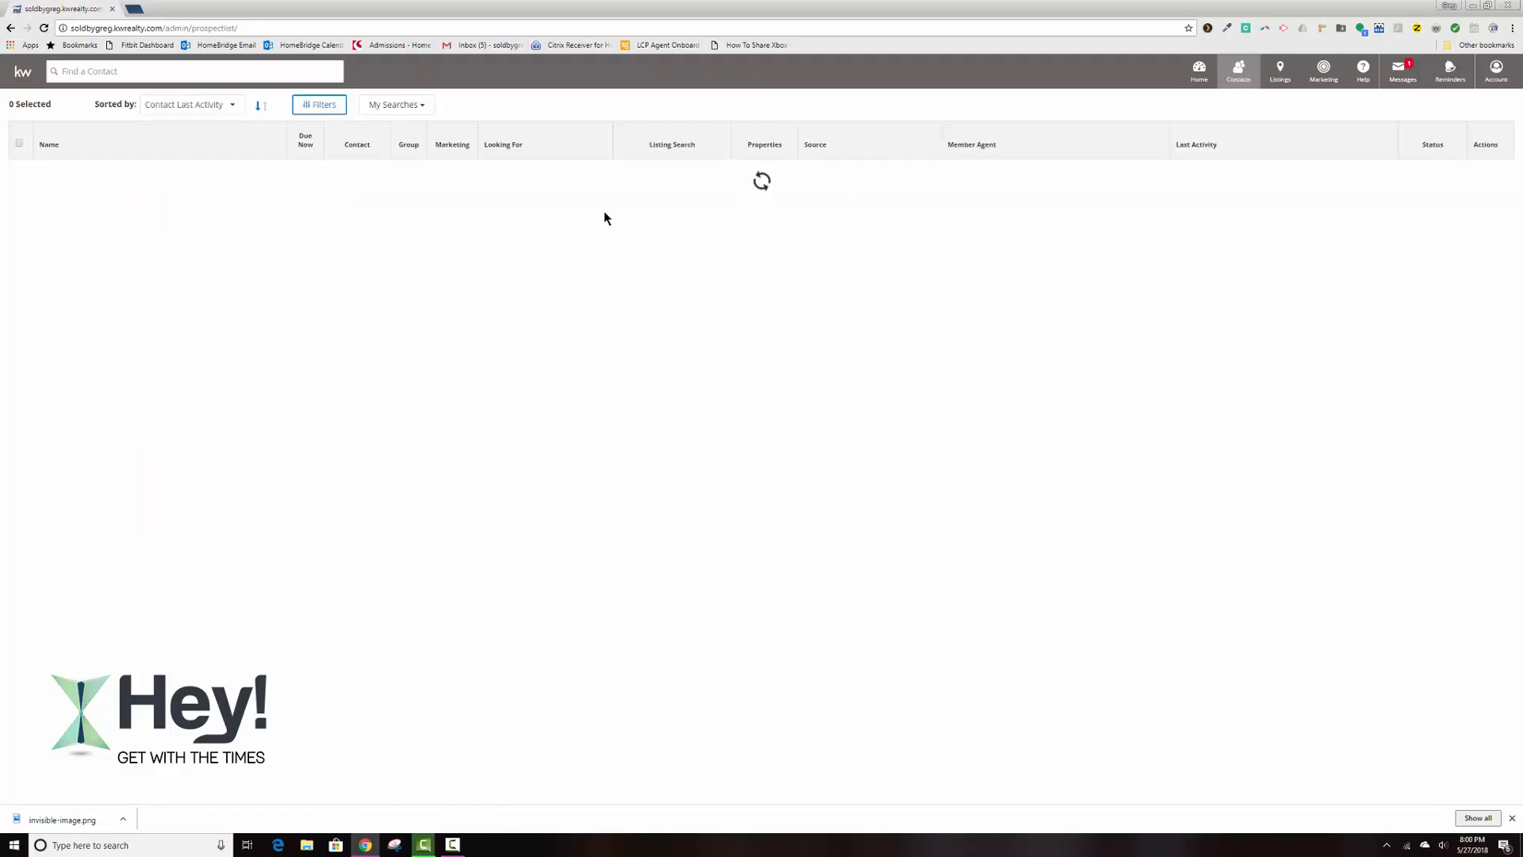
pyautogui.click(319, 104)
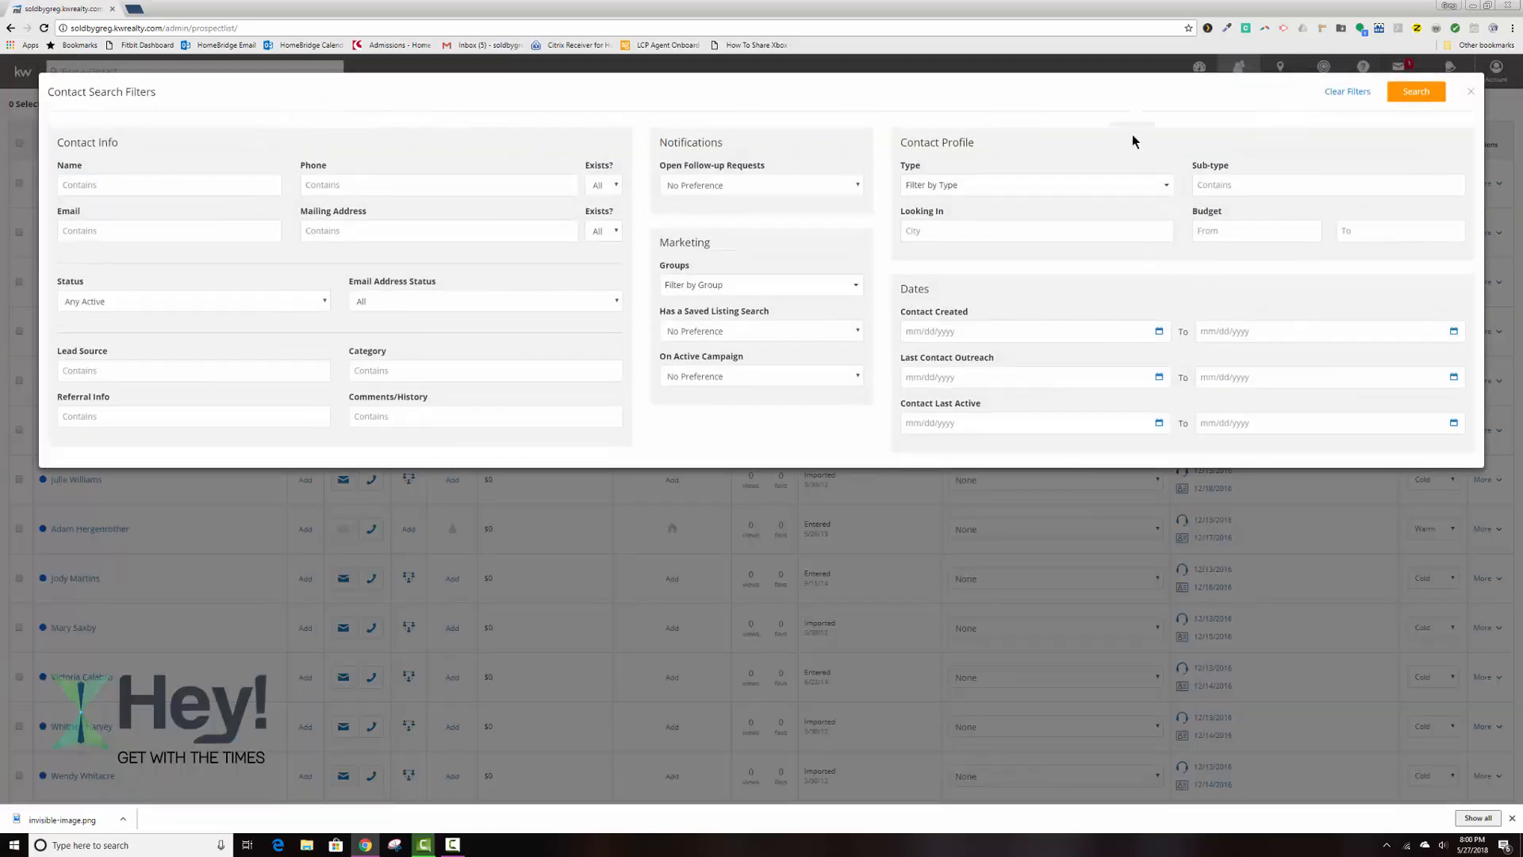
pyautogui.click(1420, 93)
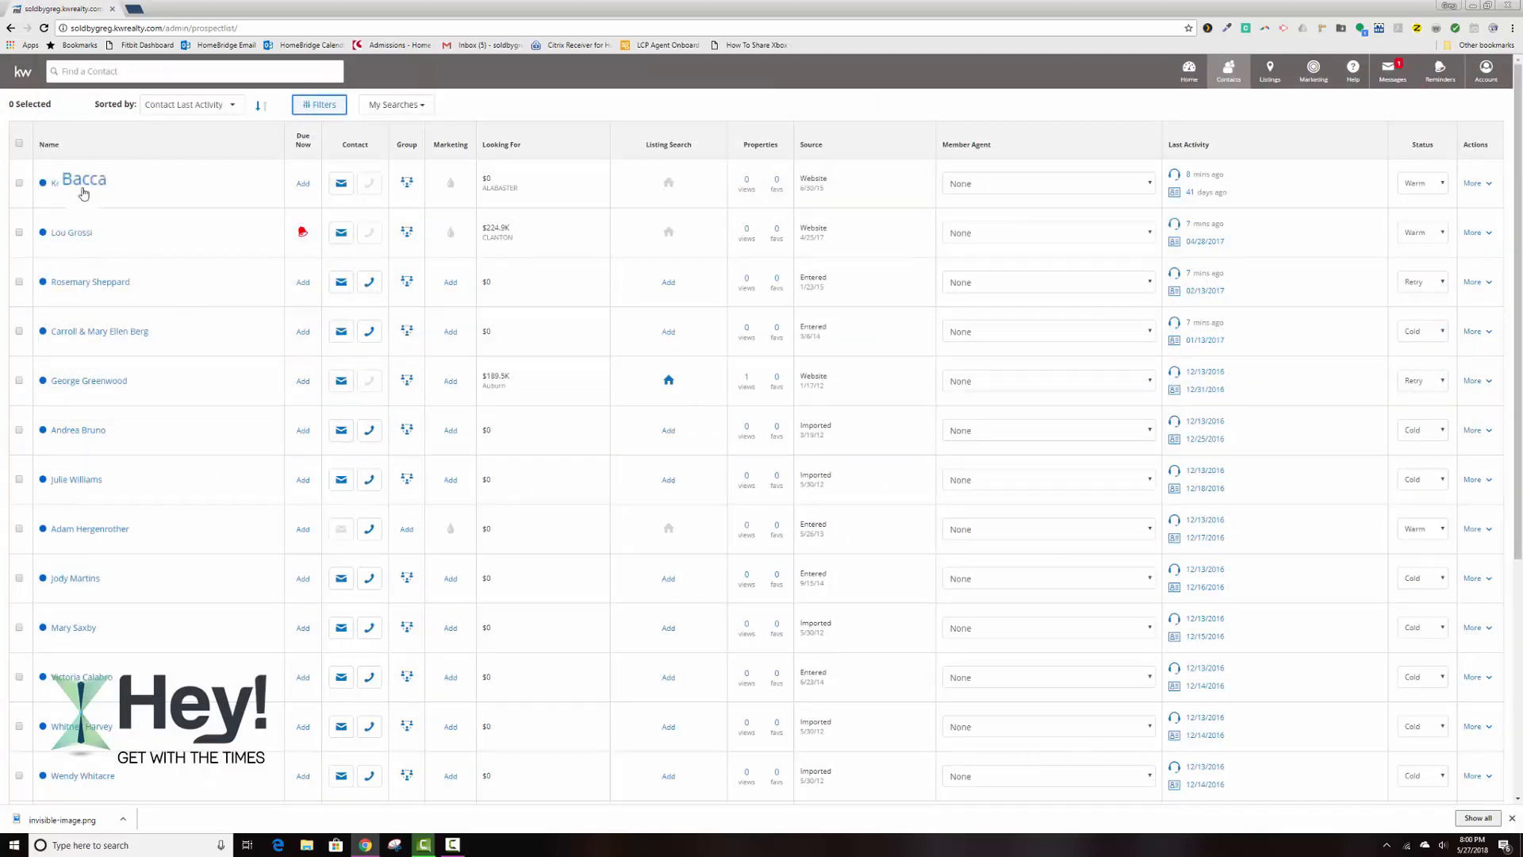
# Check the status choices and group membership of the first contact in the list, keeping the existing group selection.
pyautogui.click(1444, 184)
pyautogui.click(1444, 184)
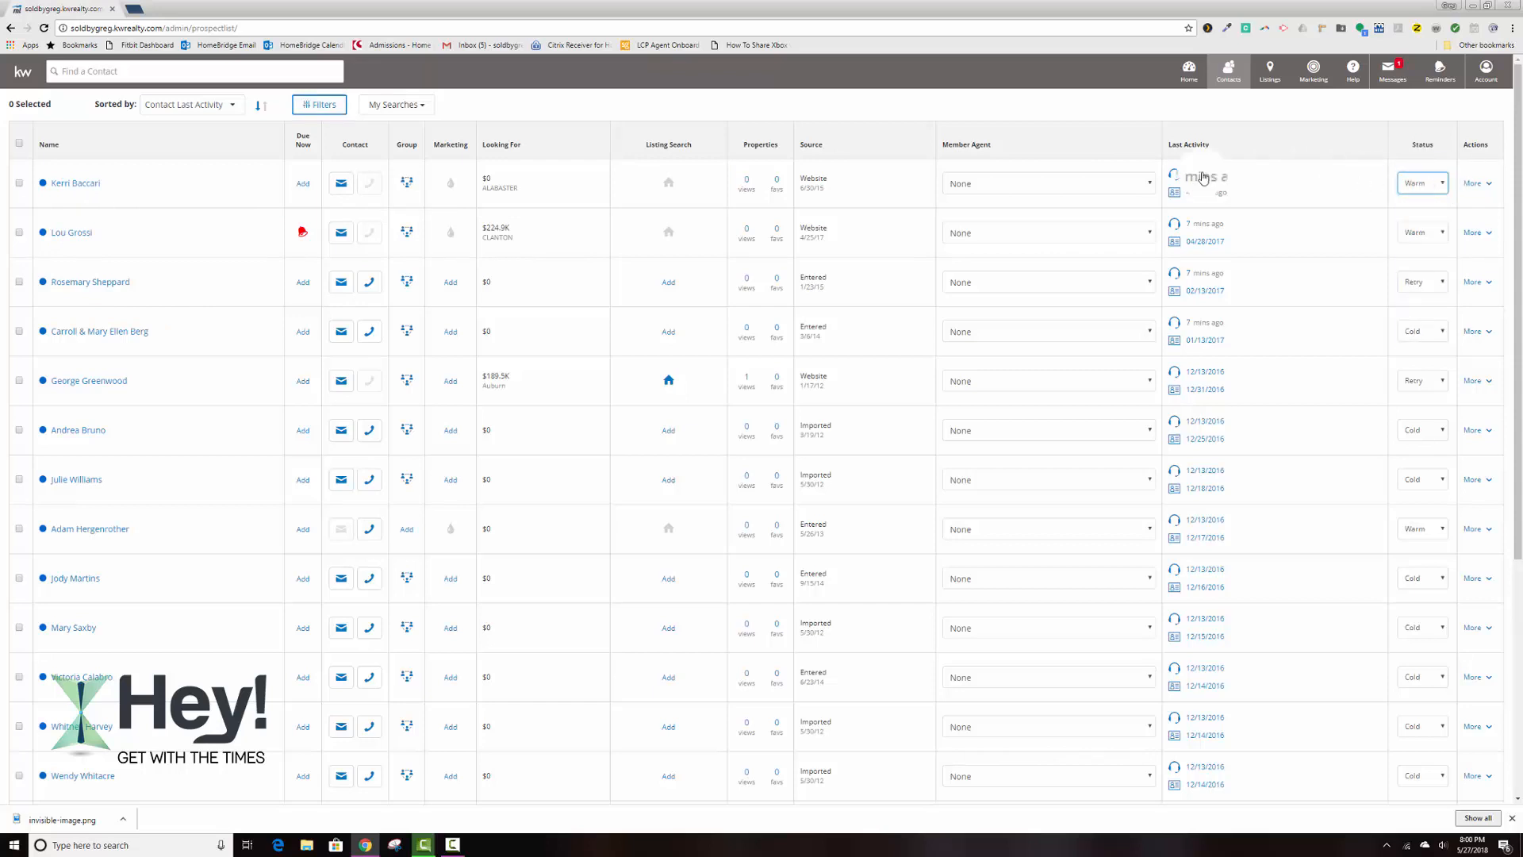
pyautogui.click(408, 187)
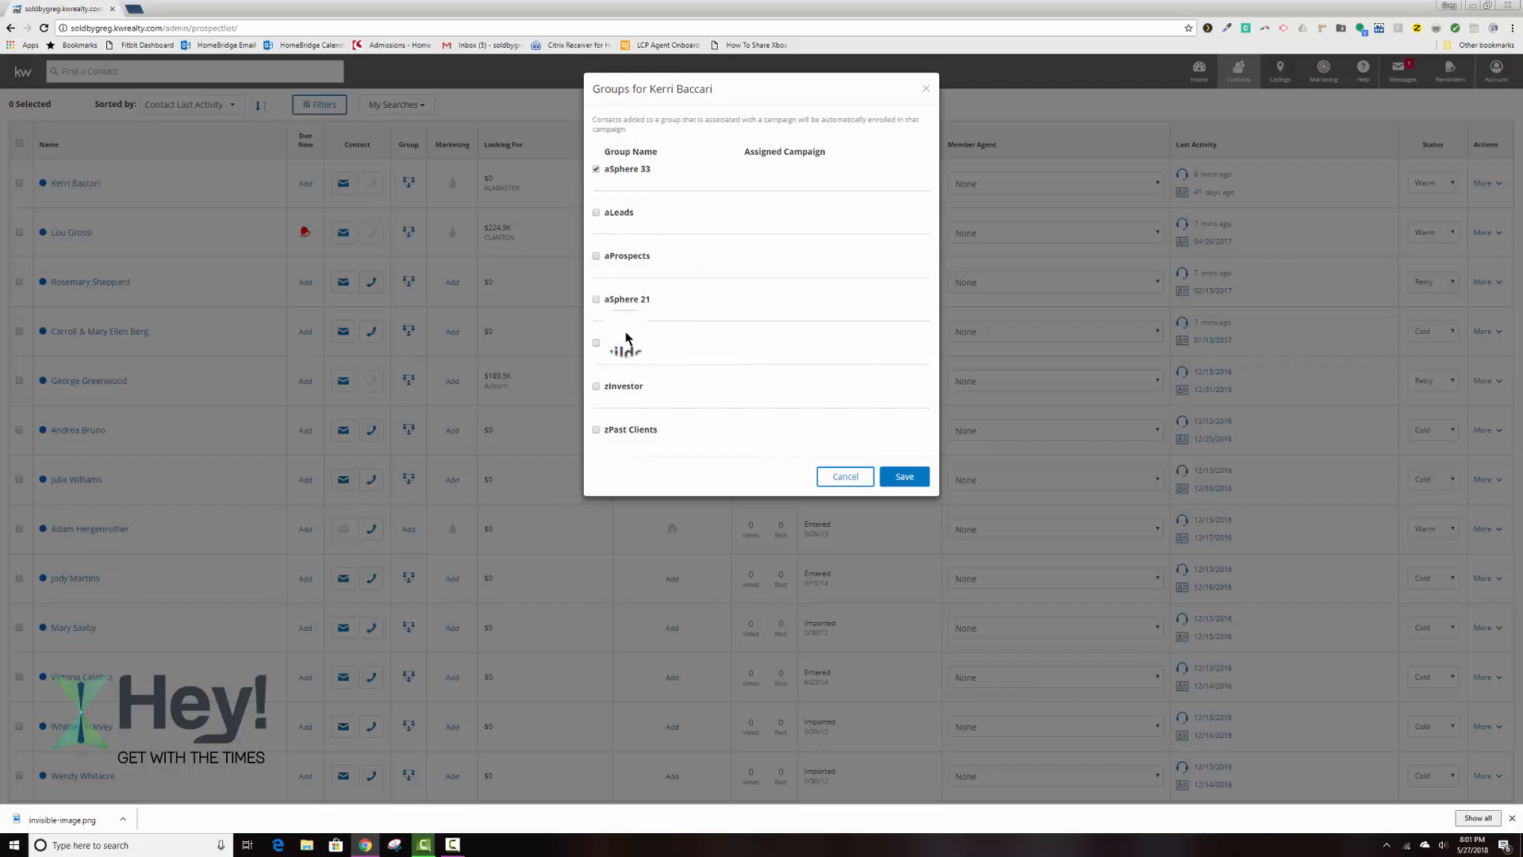
pyautogui.click(907, 479)
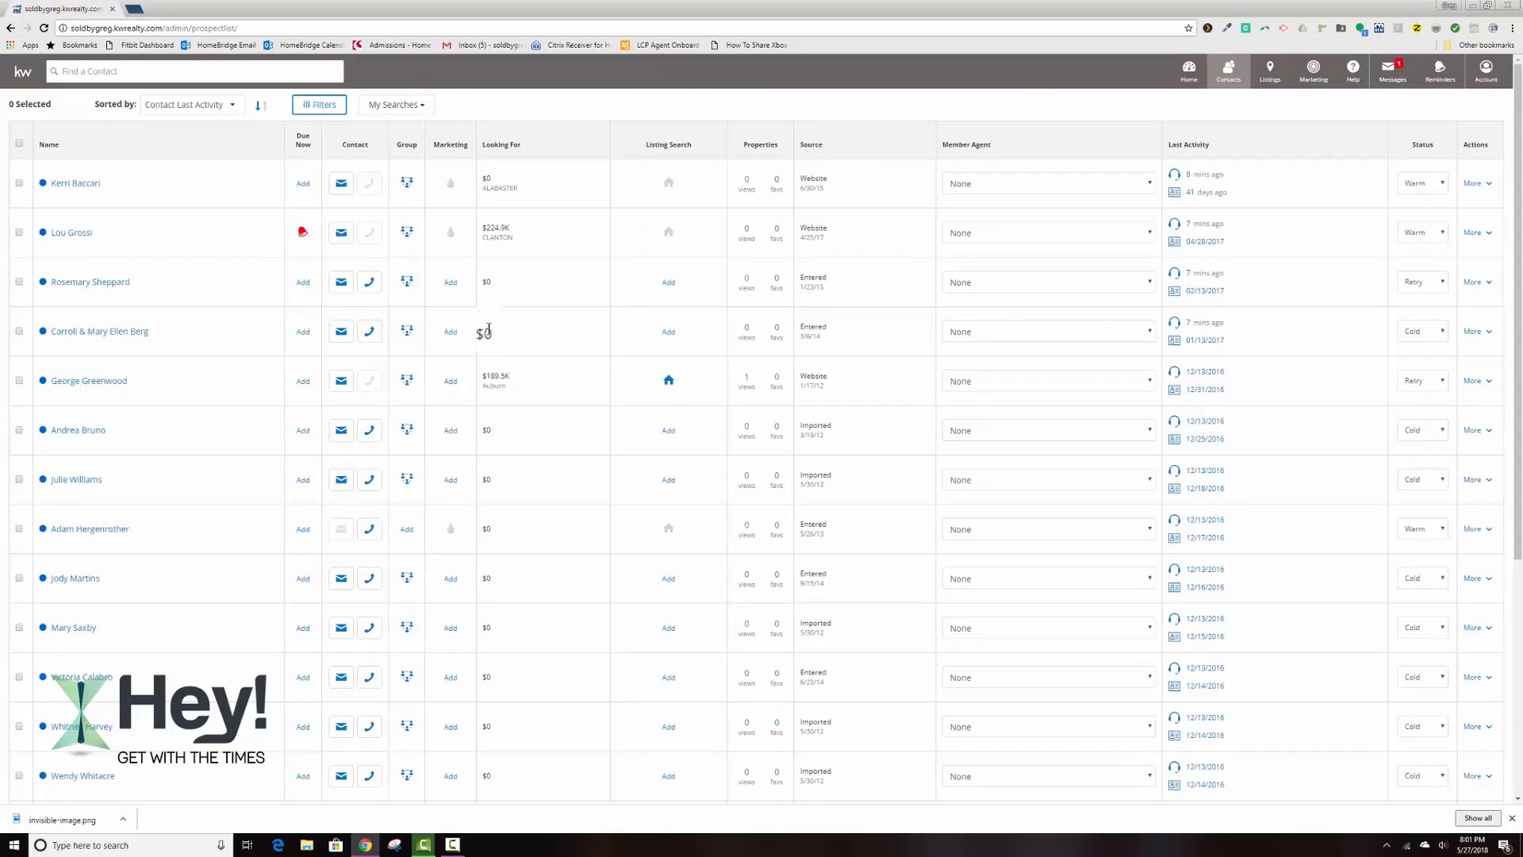
# Start another new contact with status Warm and select the aSphere 33 group for it.
pyautogui.click(1227, 71)
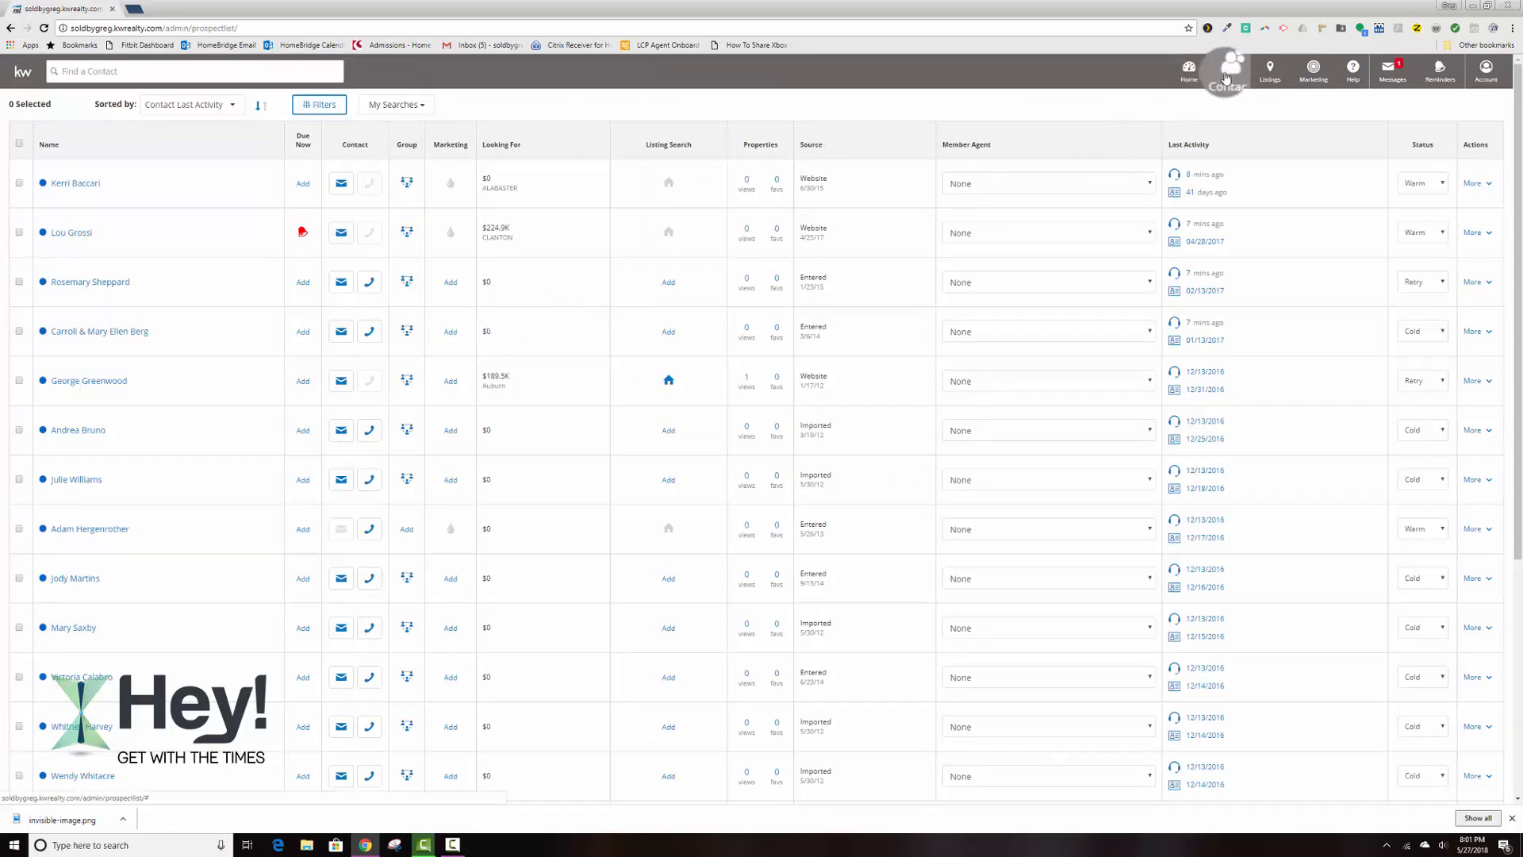
pyautogui.click(1227, 75)
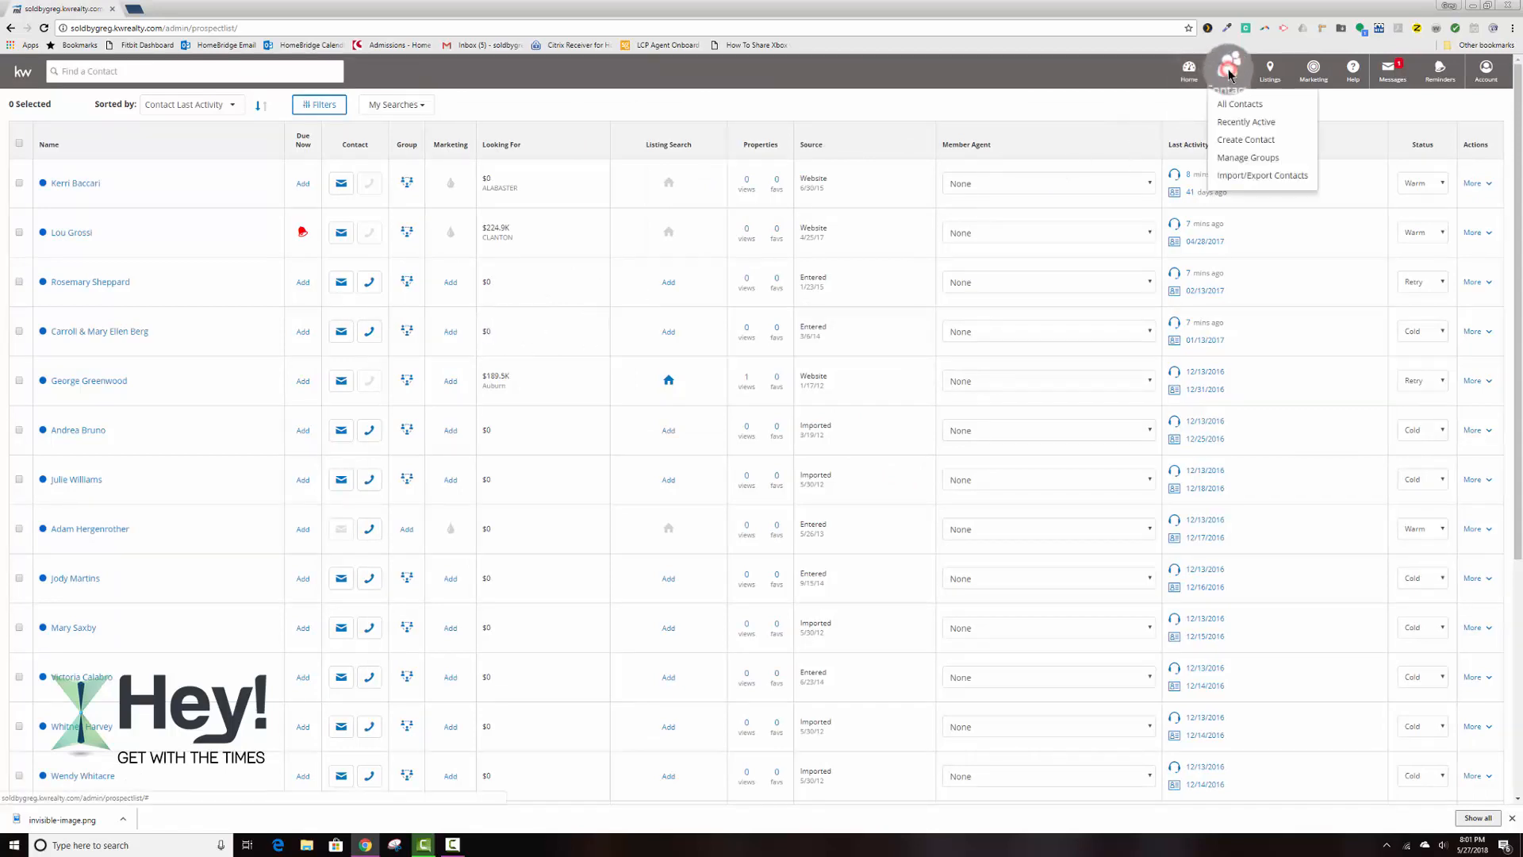
pyautogui.click(1236, 141)
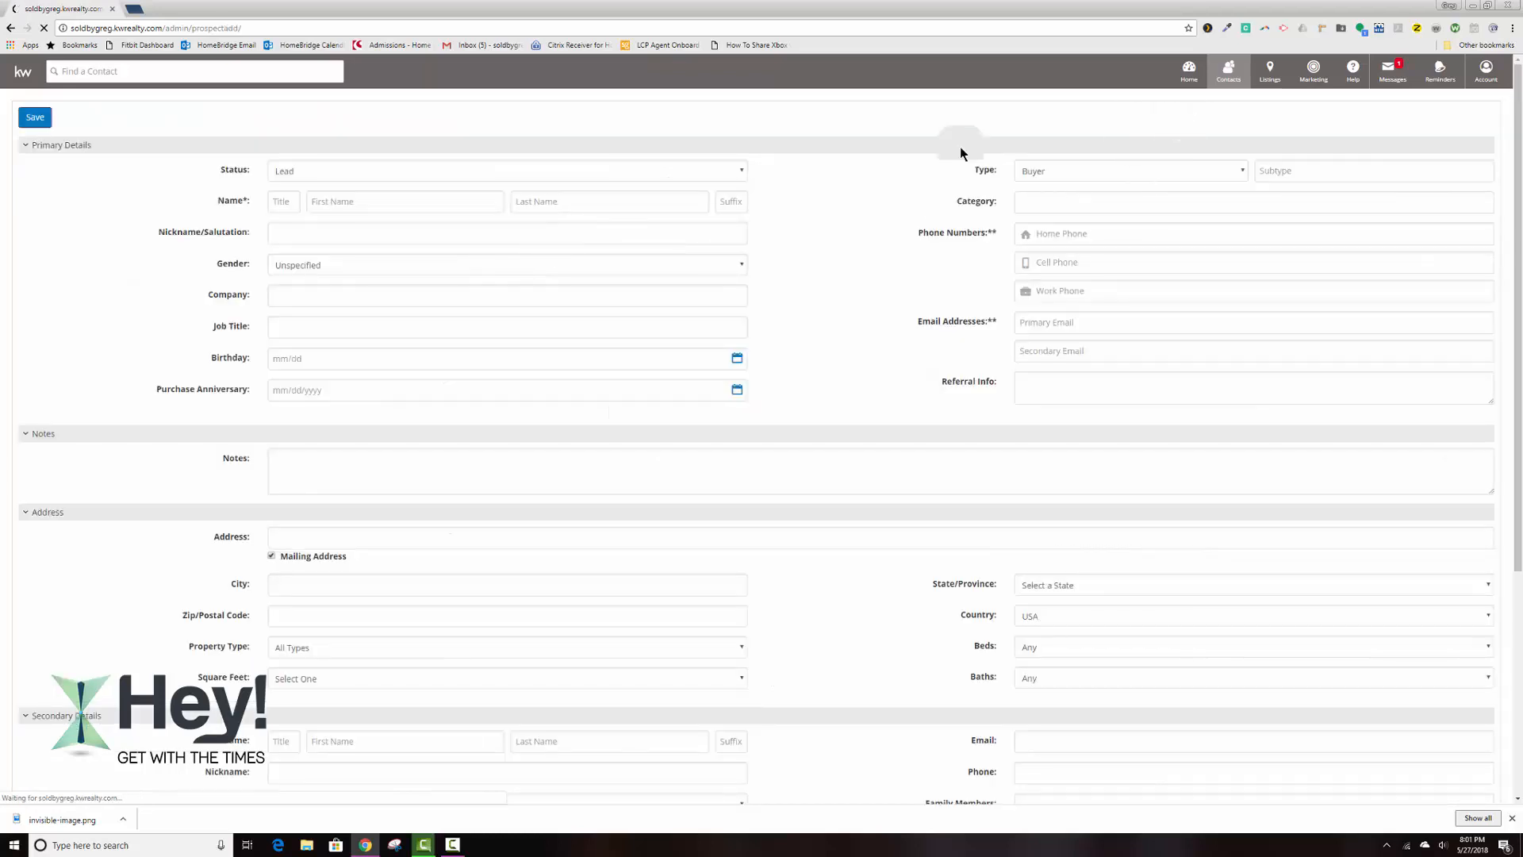
pyautogui.click(287, 170)
pyautogui.click(298, 229)
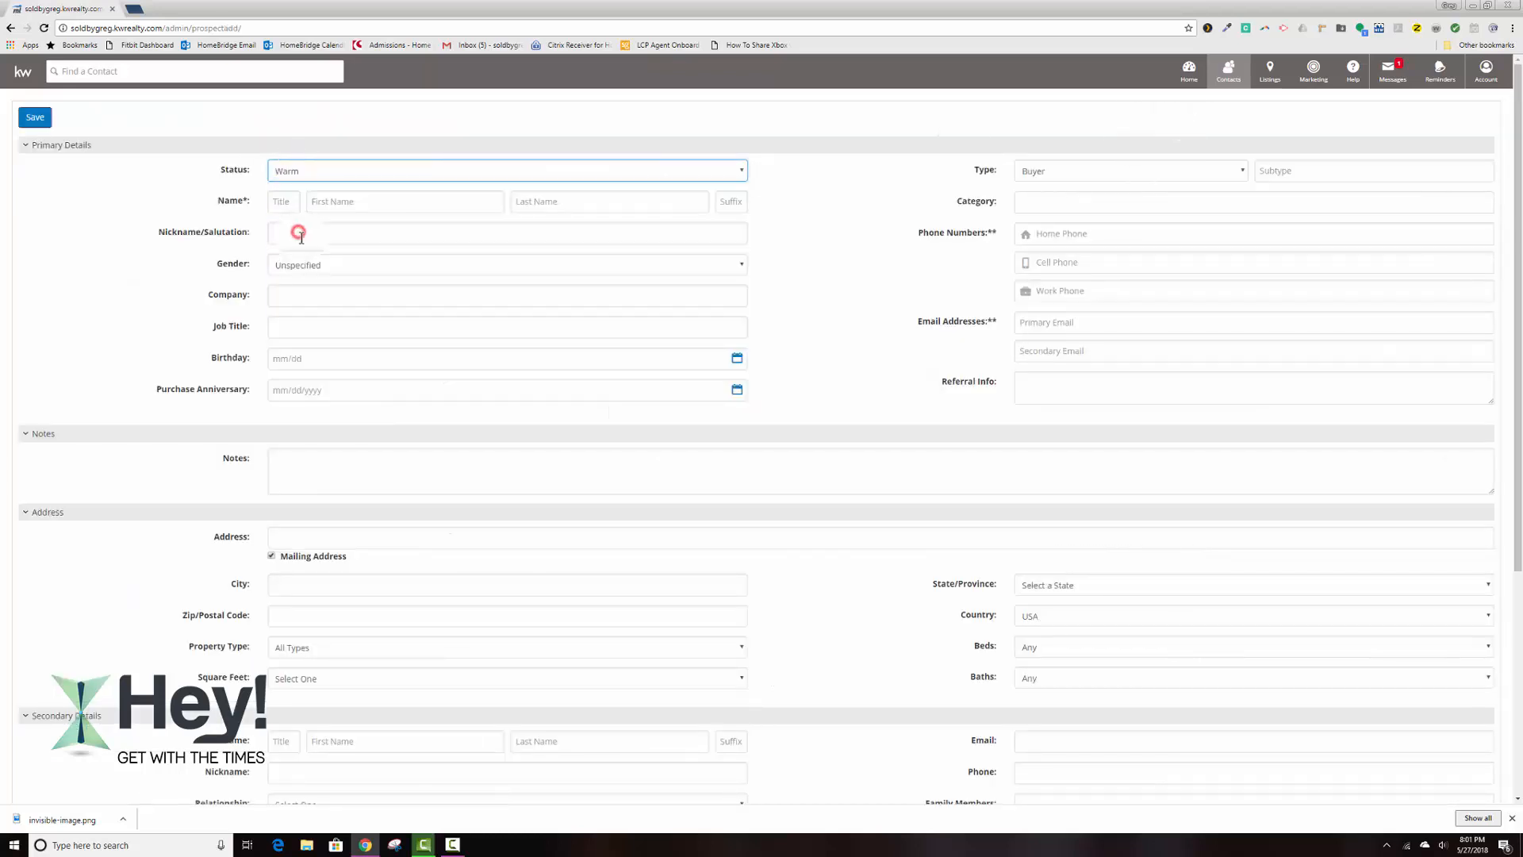
pyautogui.scroll(-3, 301, 235)
pyautogui.scroll(-1, 302, 236)
pyautogui.click(44, 687)
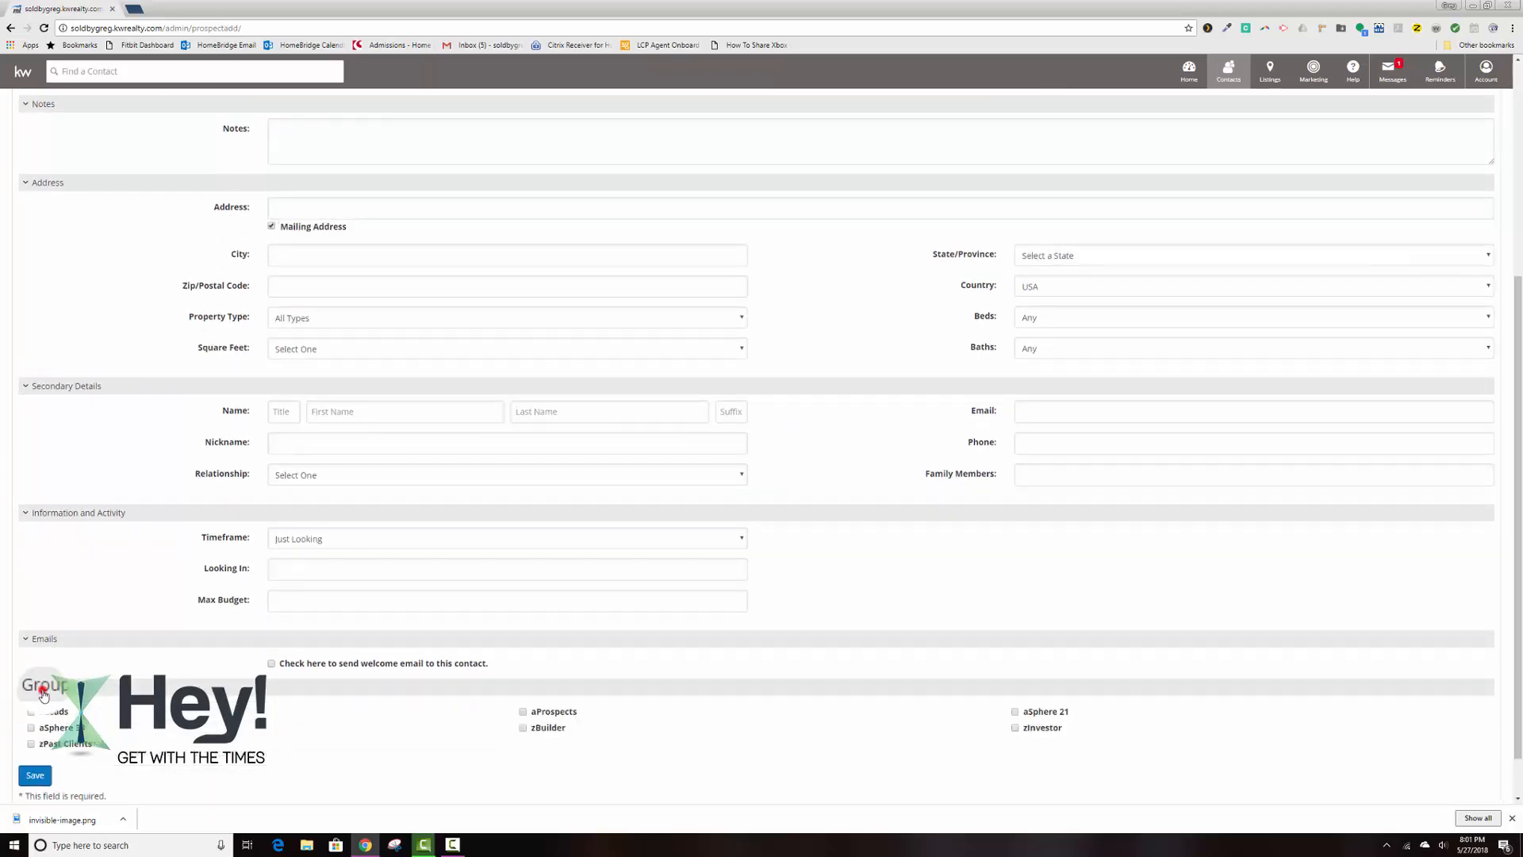
pyautogui.click(68, 728)
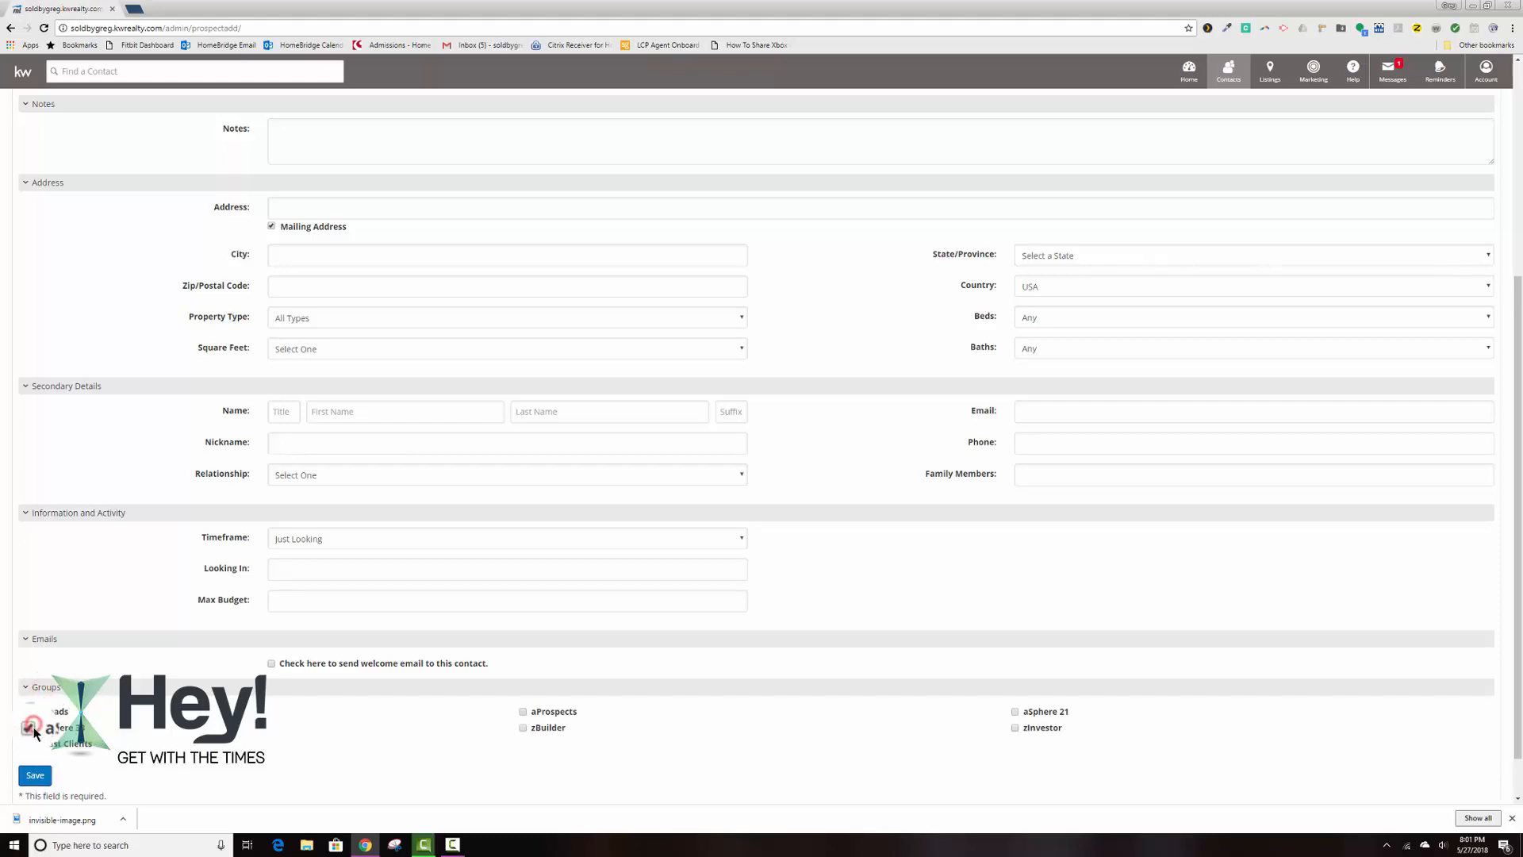